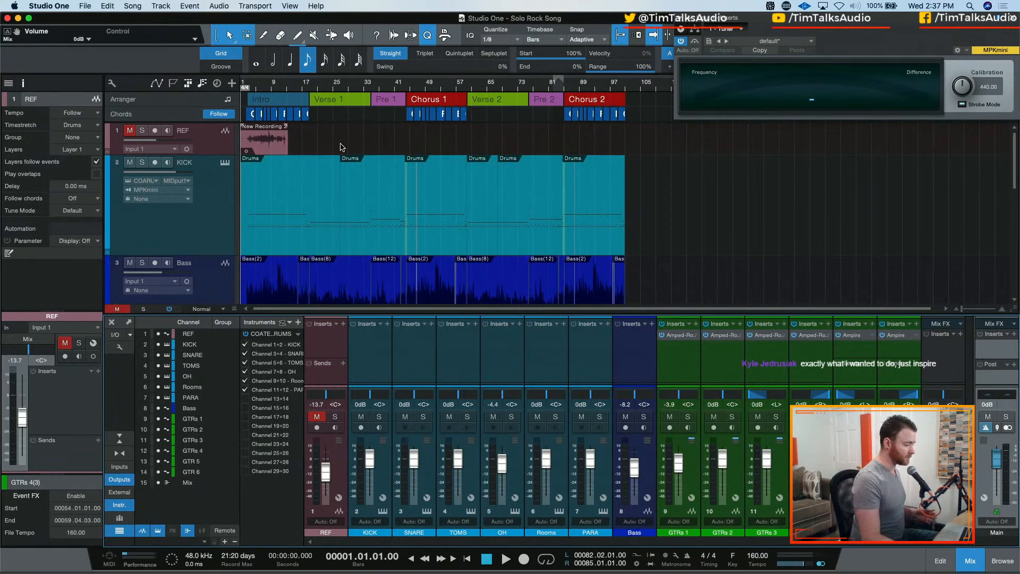
Mute the GTRs 3 and GTRs 4 events in the Intro and the first part of Chorus 1
scroll(342, 148, "down", 8)
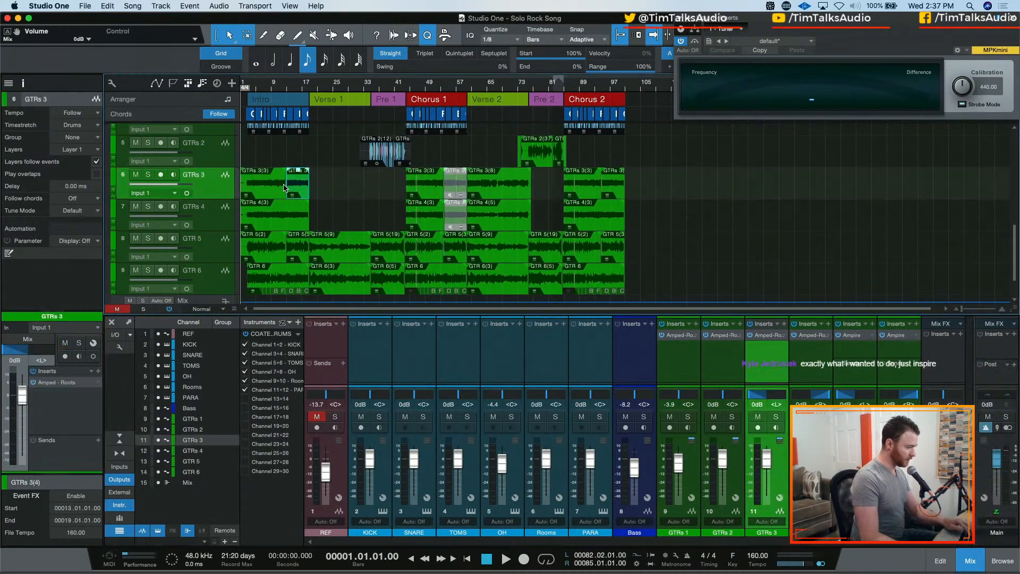
left_click(279, 187)
left_click(279, 228, "shift")
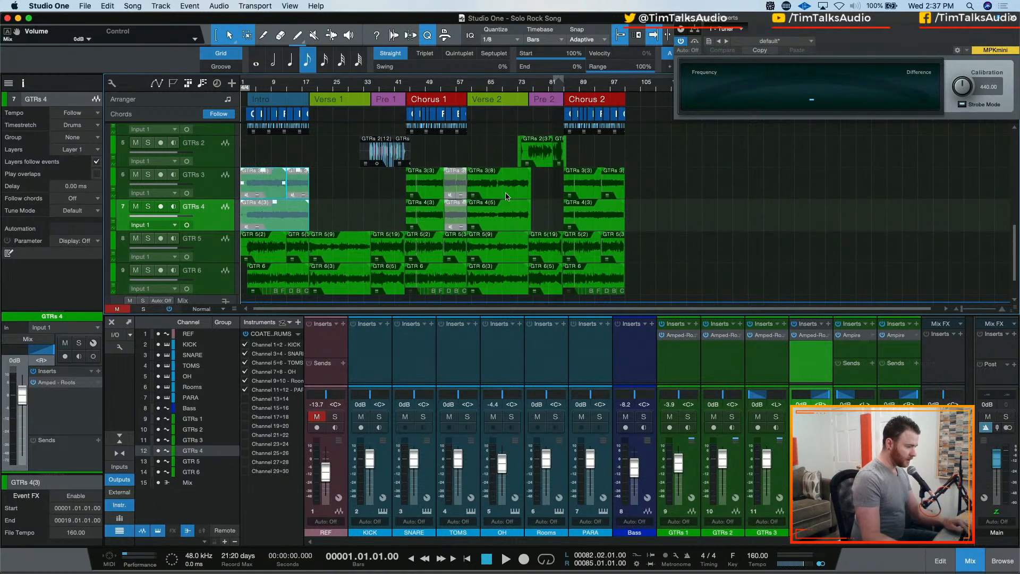
left_click(430, 191)
left_click(431, 224, "shift")
key("shift+m")
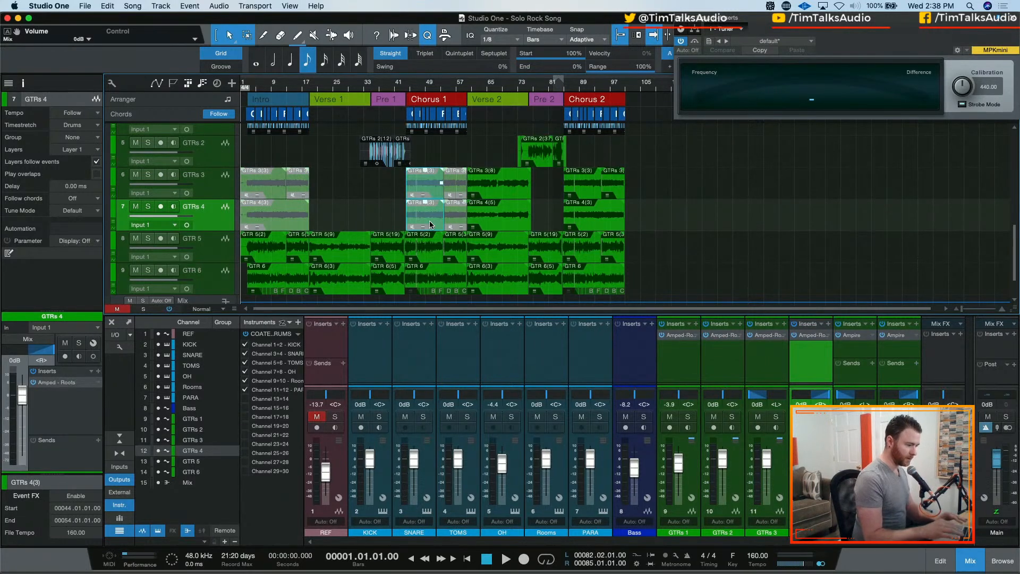
Launch KeyCastr and dismiss its preferences window
key("super+space")
type("key")
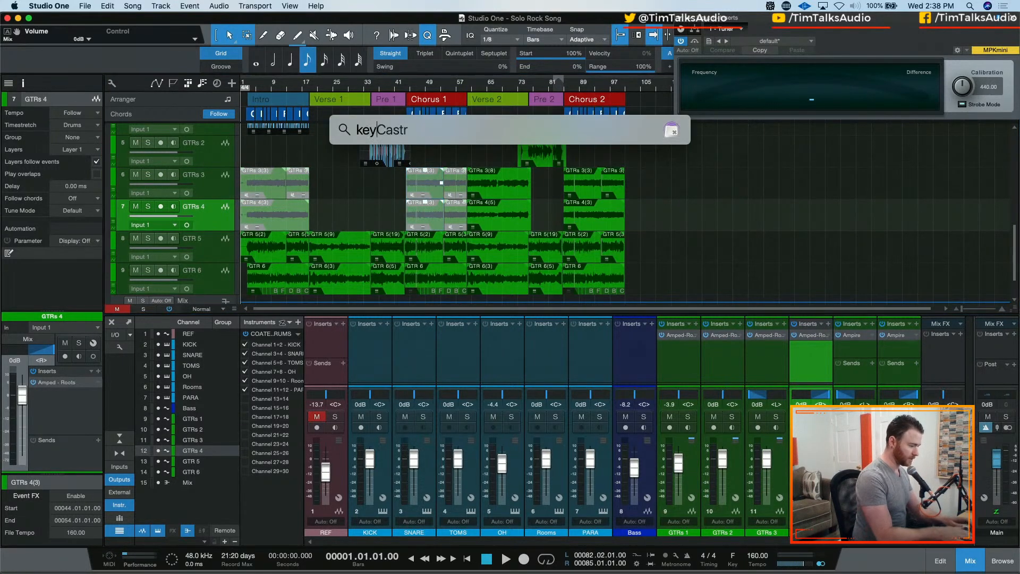
key("Return")
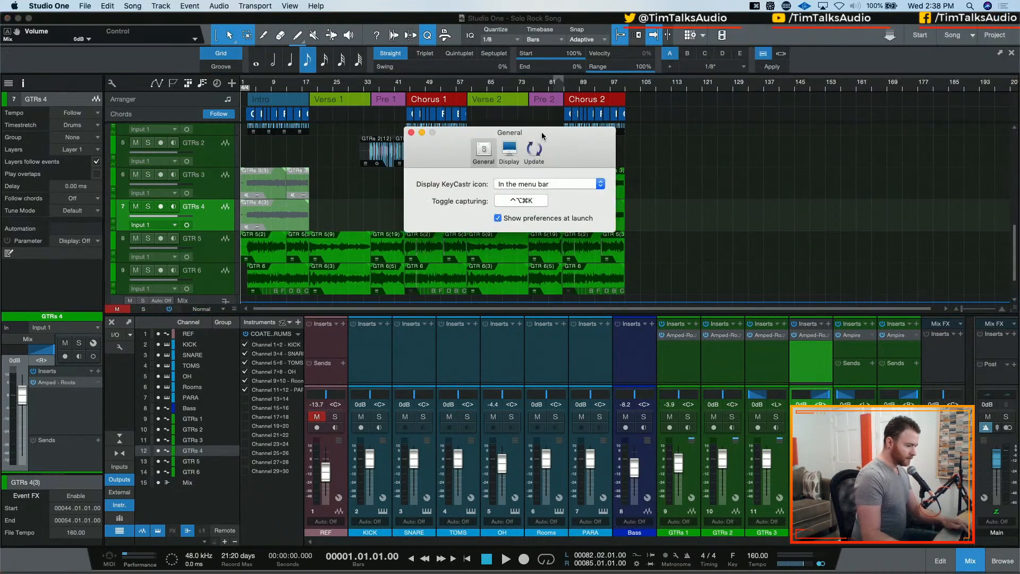
left_click(411, 133)
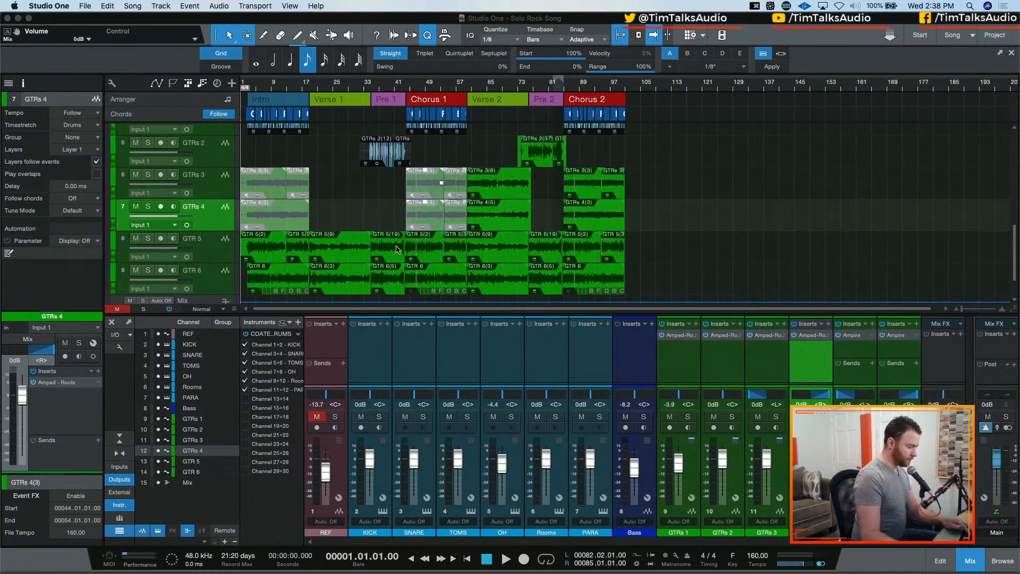
Show a test keystroke, move the KeyCastr display over the track inspector's channel strip, and return to Studio One
key("a")
key("s")
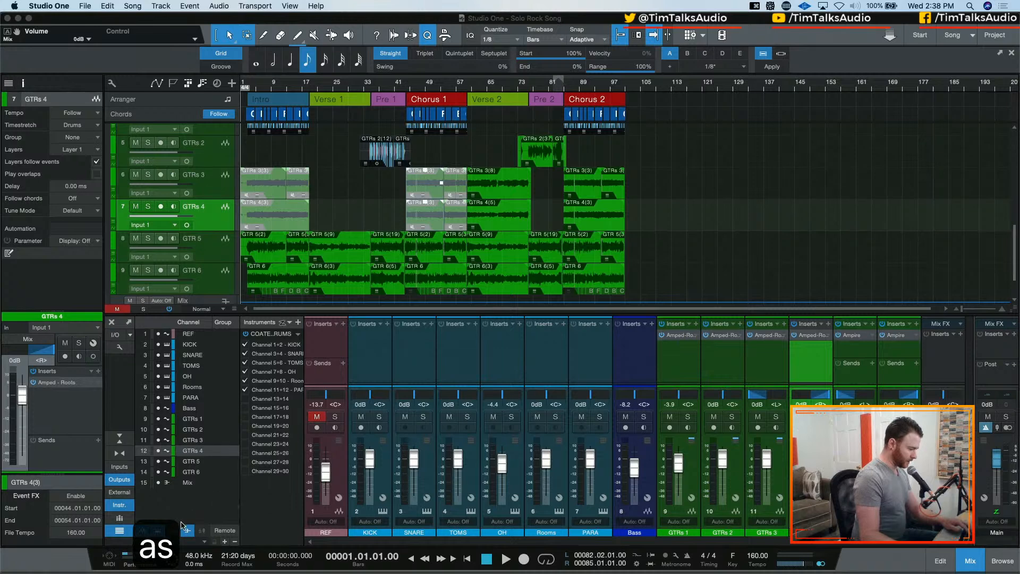
left_click_drag(170, 532, 81, 388)
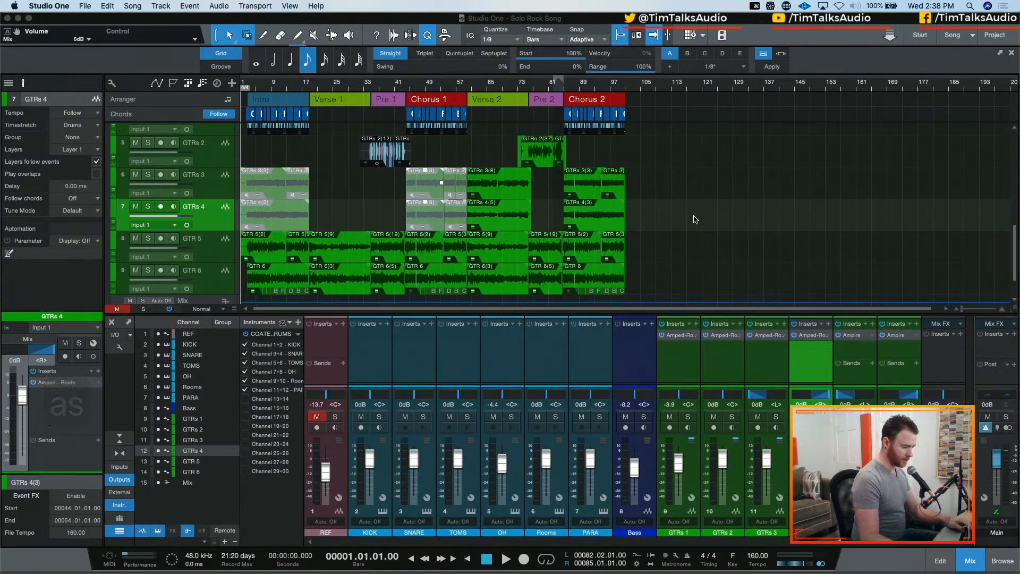
key("super+Tab")
key("super+Tab")
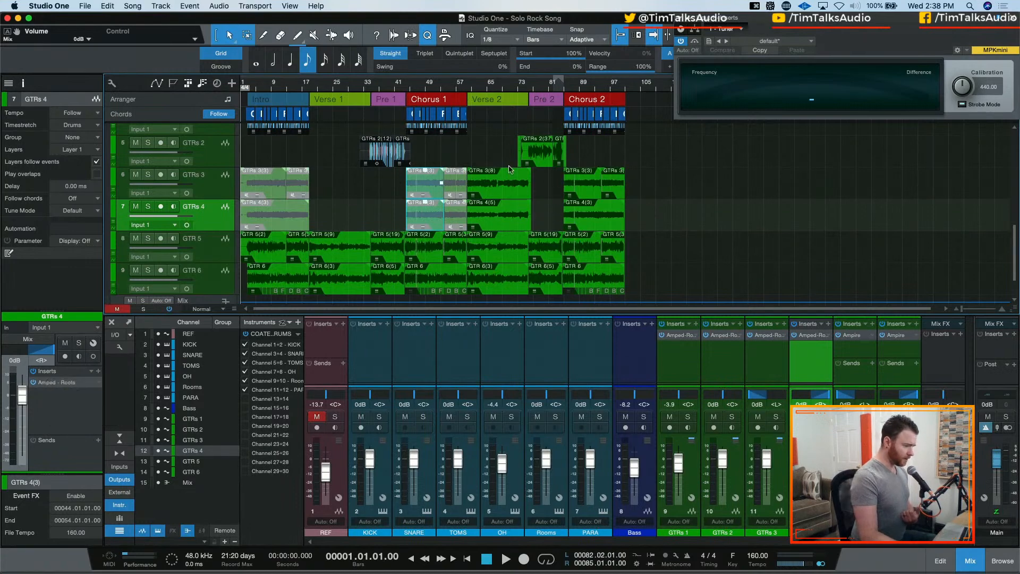
Mute the GTRs 3 and GTRs 4 events in Chorus 2
left_click(596, 193)
left_click(616, 193, "shift")
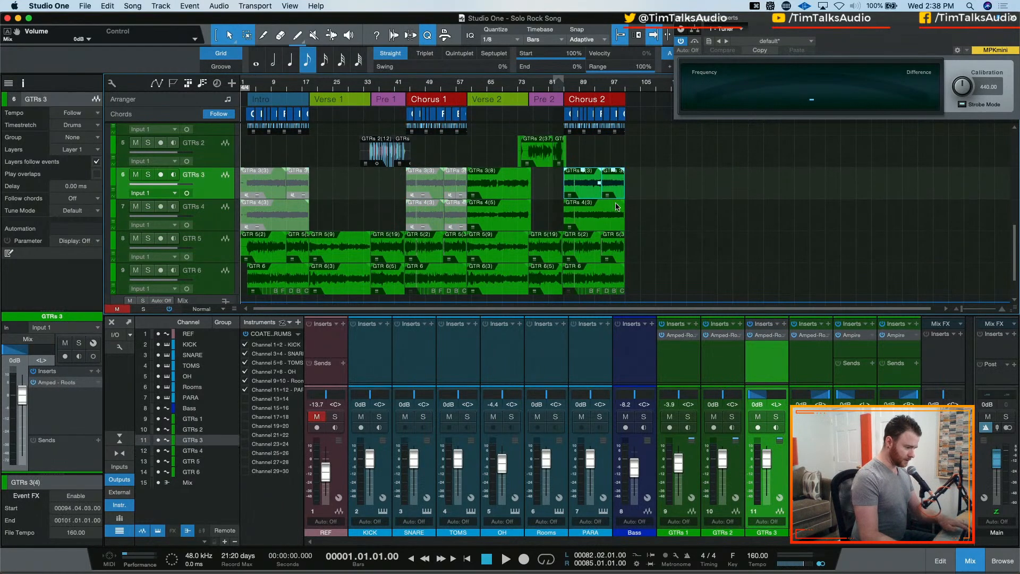
left_click(613, 217, "shift")
key("m")
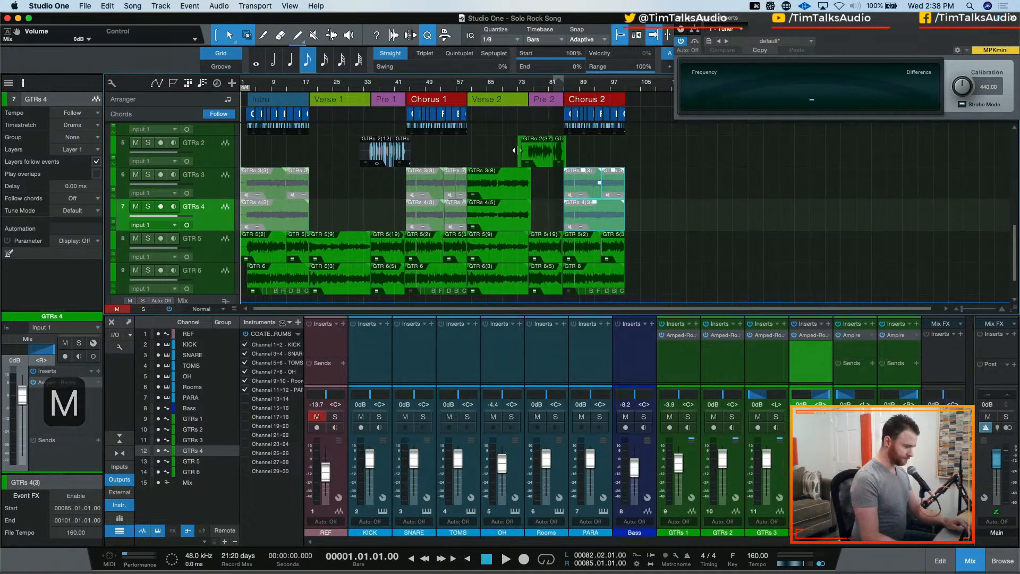
Play the song from the beginning and reset the Main output's clip indicator
scroll(391, 209, "down", 1)
scroll(392, 208, "down", 1)
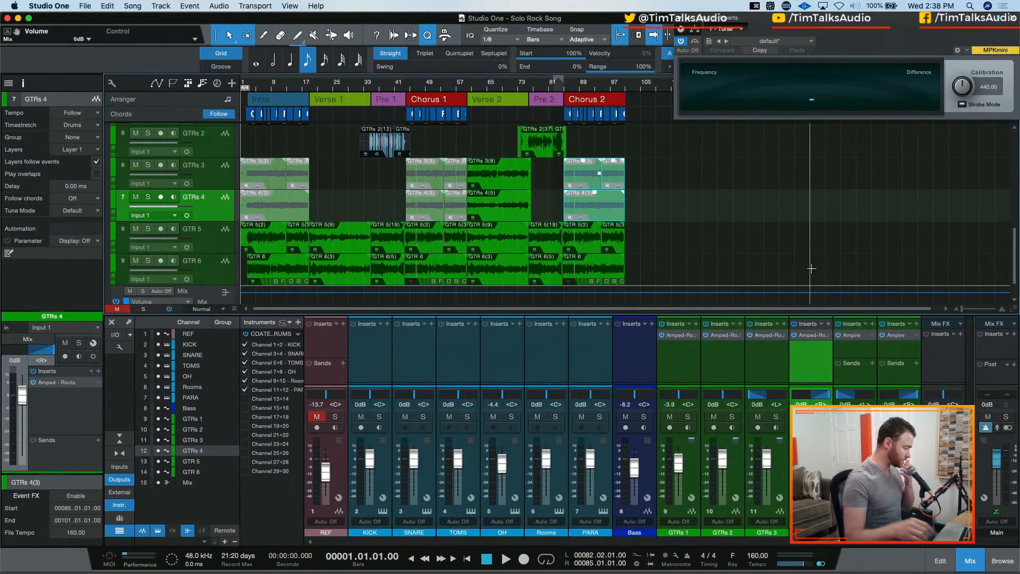
key("comma")
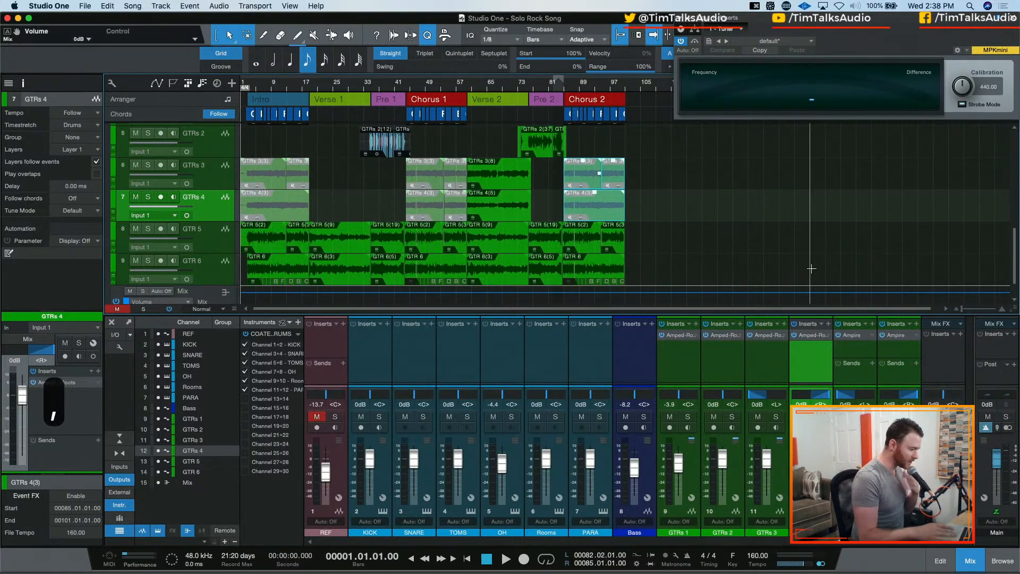
key("space")
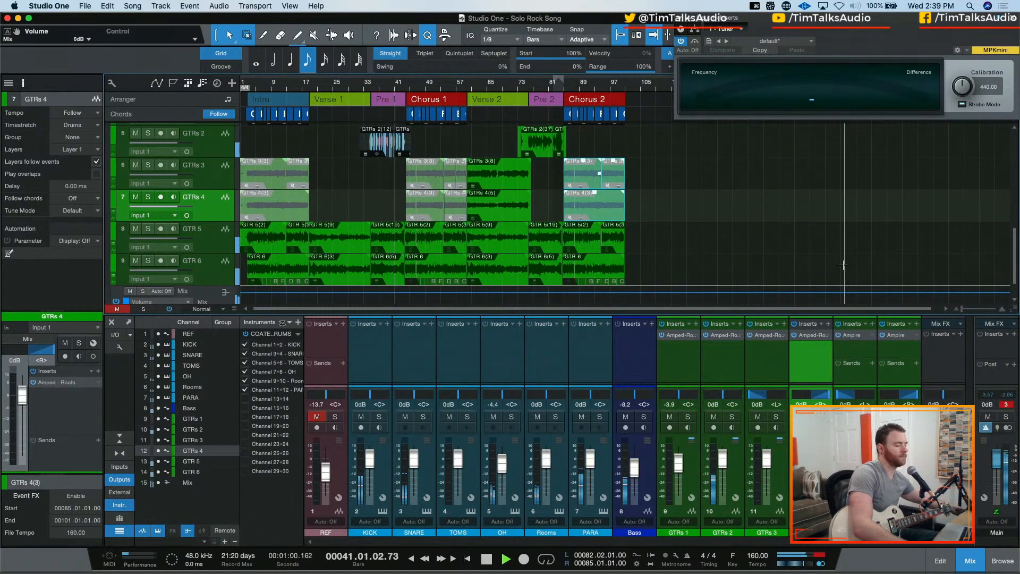
left_click(846, 301)
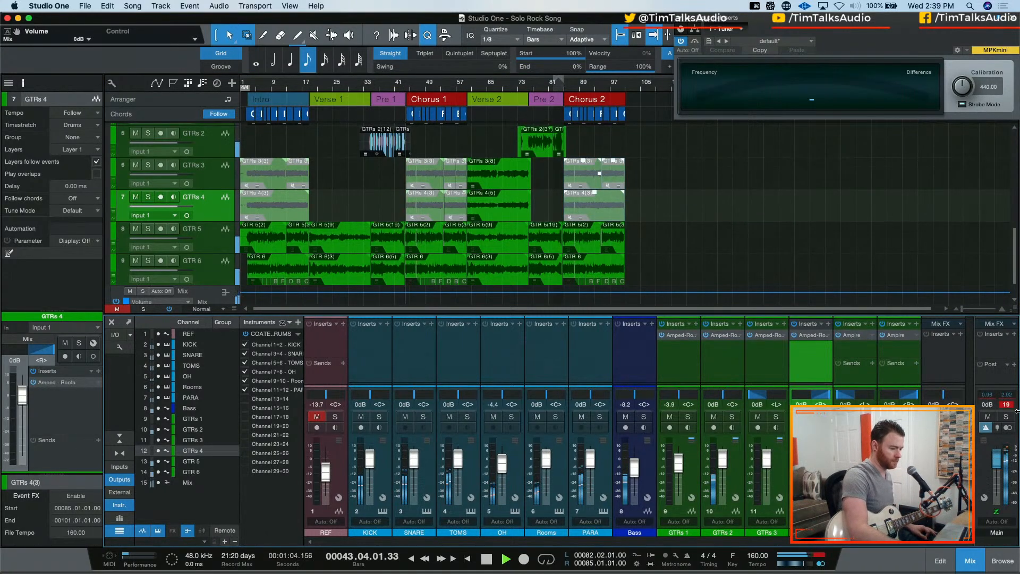
left_click(1007, 406)
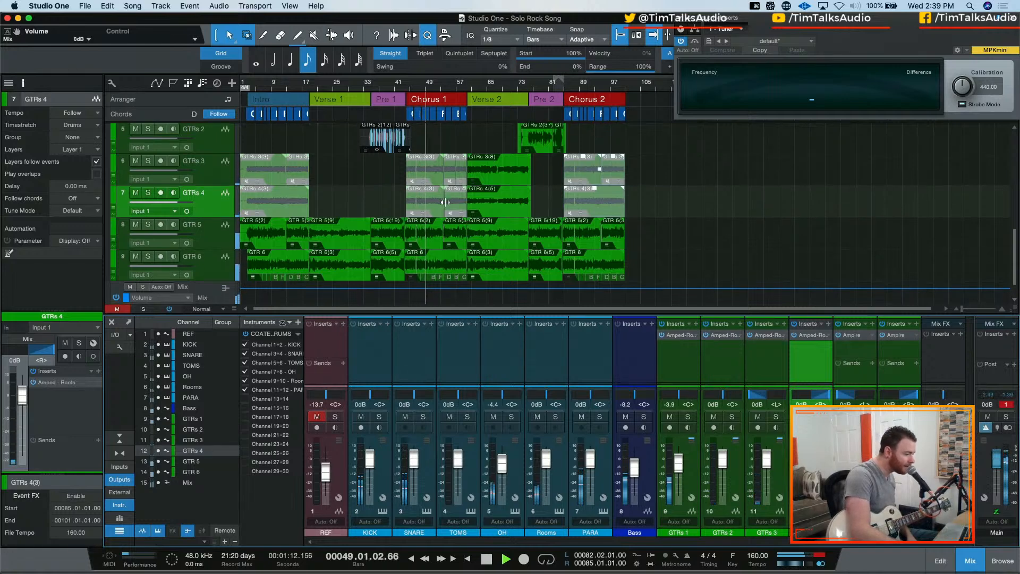
Lower the GTRs 3 channel volume to -4.4 dB during playback, then stop the song
scroll(445, 203, "up", 3)
scroll(445, 202, "down", 3)
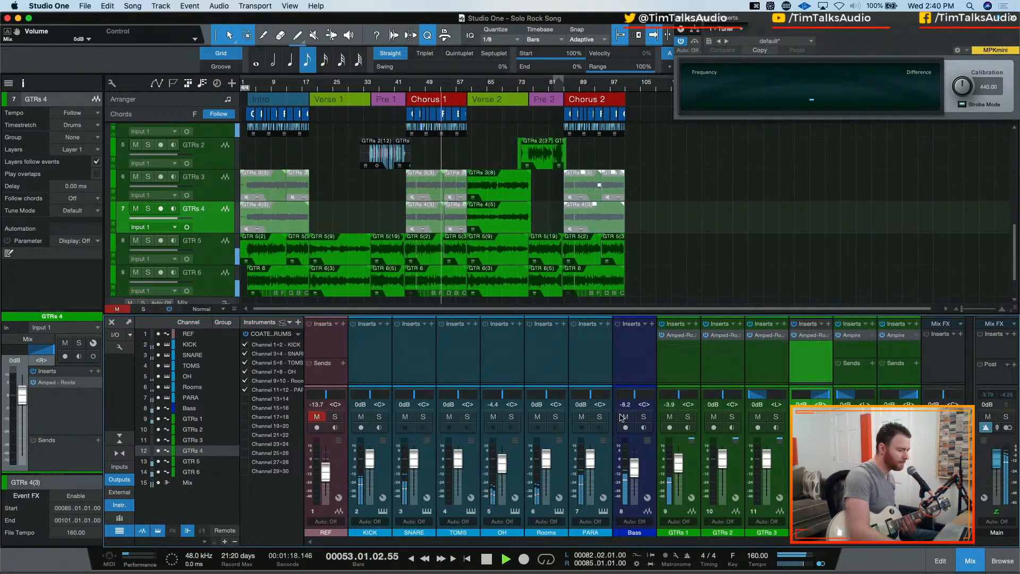
scroll(526, 270, "up", 1)
scroll(526, 270, "up", 2)
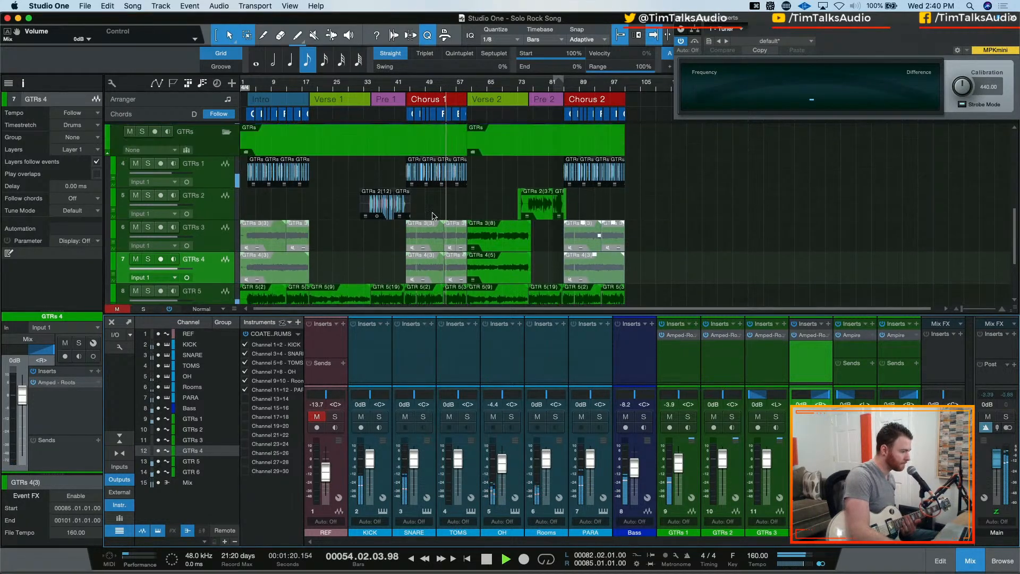
scroll(334, 209, "down", 3)
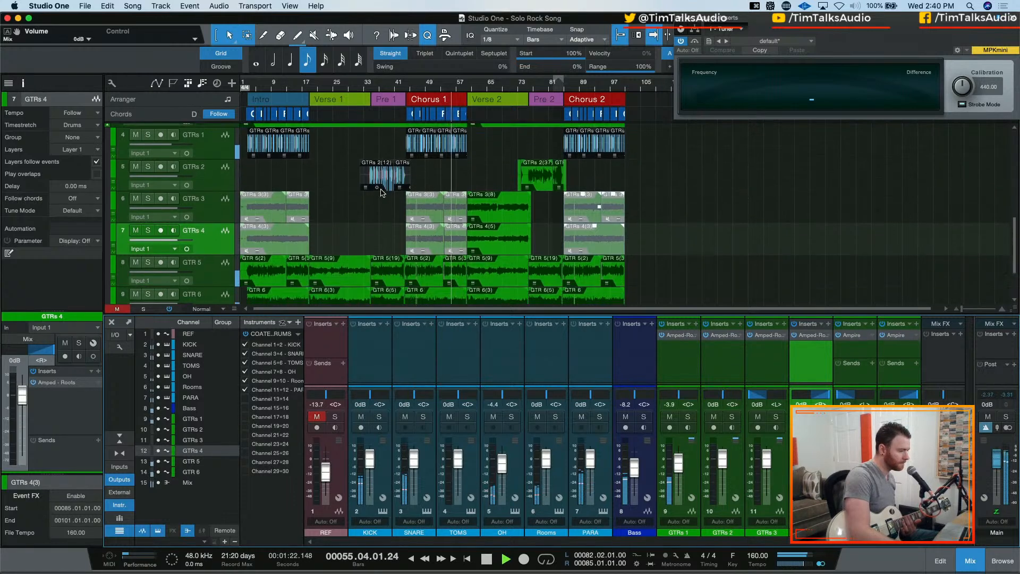
scroll(334, 209, "down", 2)
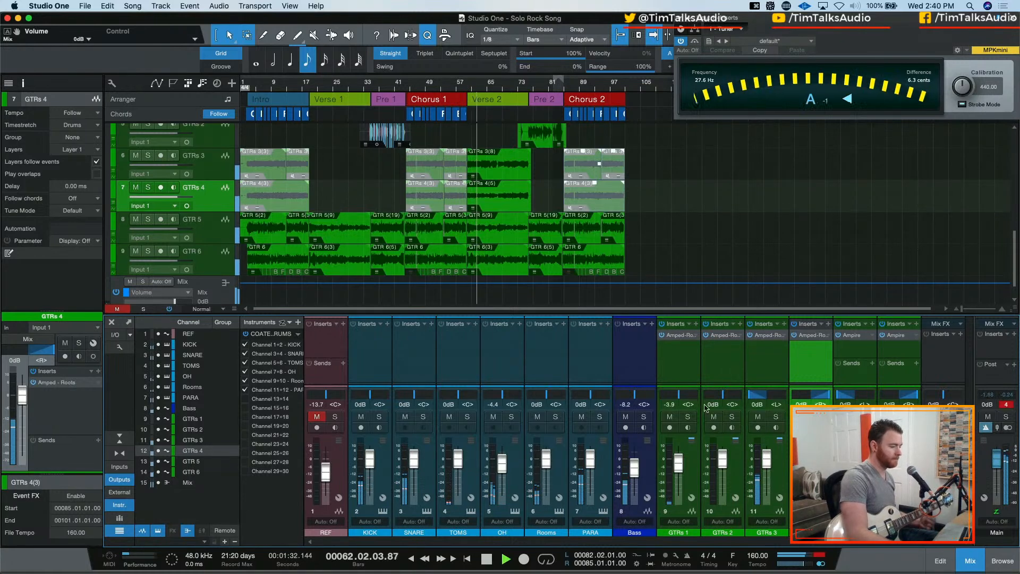
left_click_drag(766, 458, 771, 472)
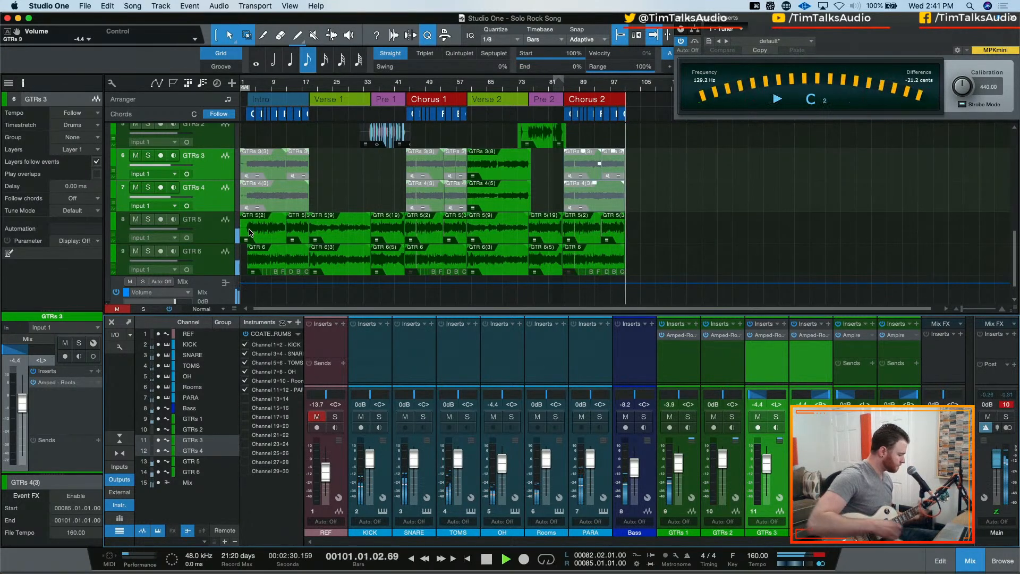
key("space")
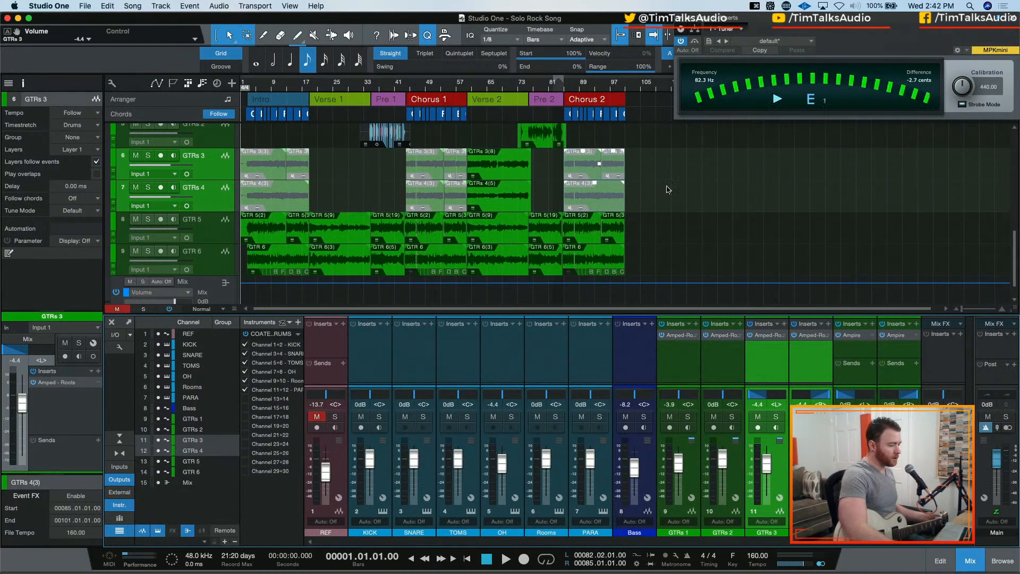
Play the song from the start of Verse 2 and stop after listening briefly
scroll(507, 128, "up", 5)
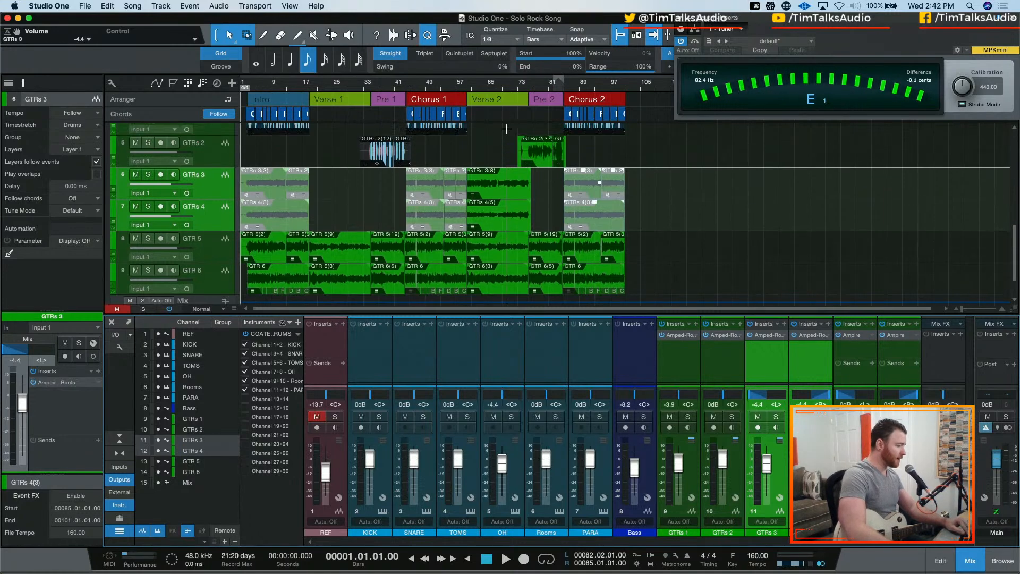
left_click(475, 89)
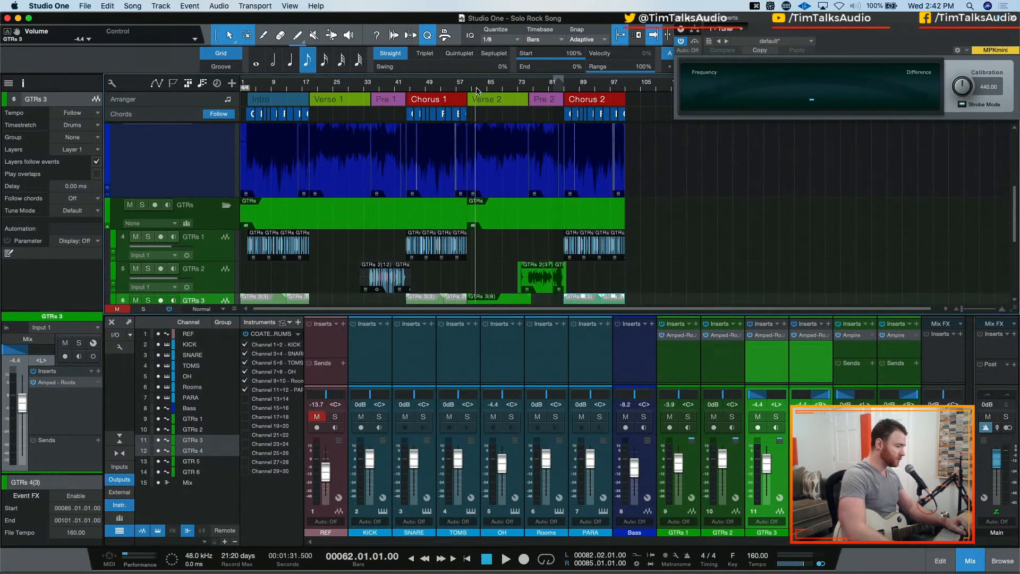
left_click(492, 109)
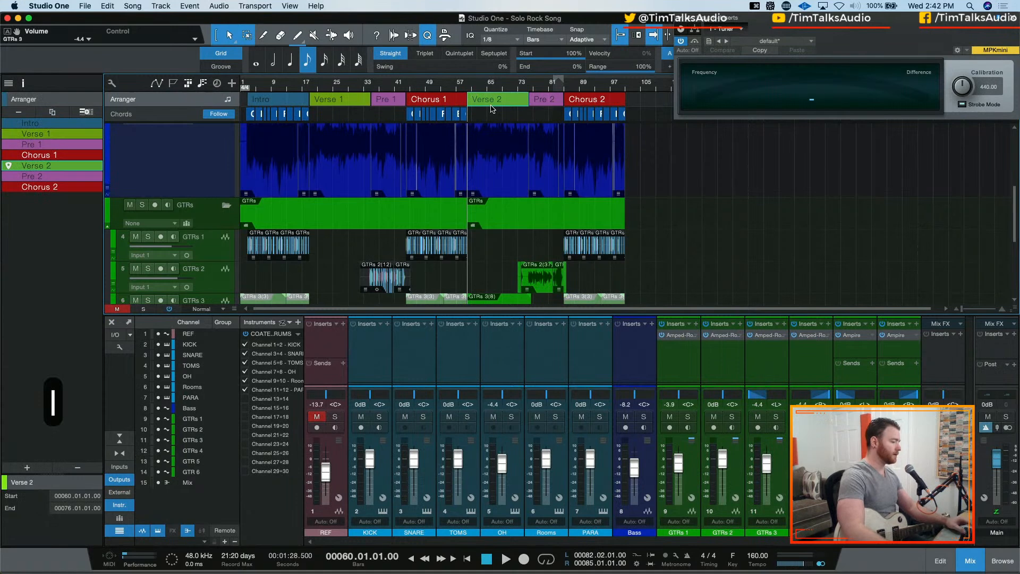
key("space")
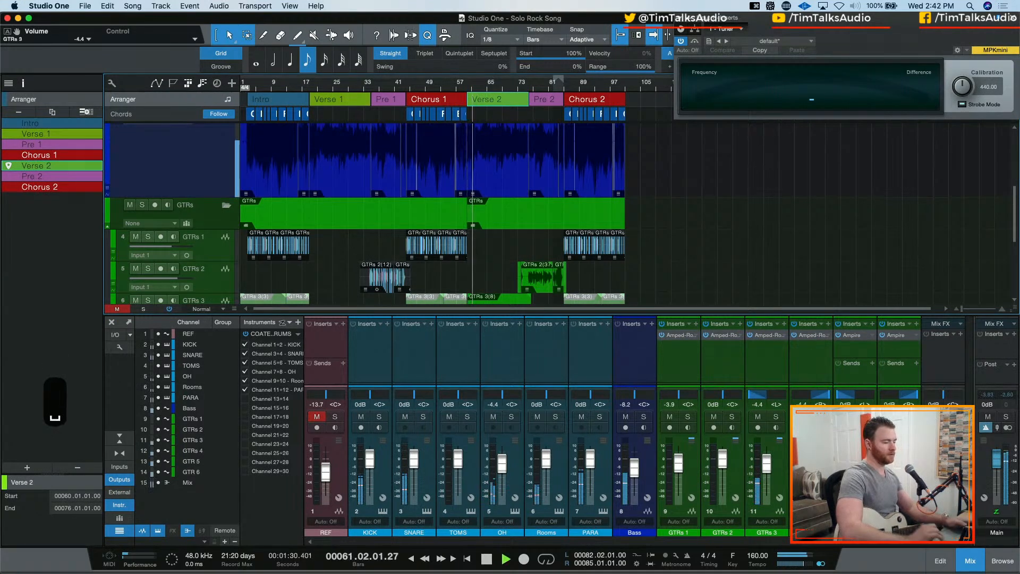
key("space")
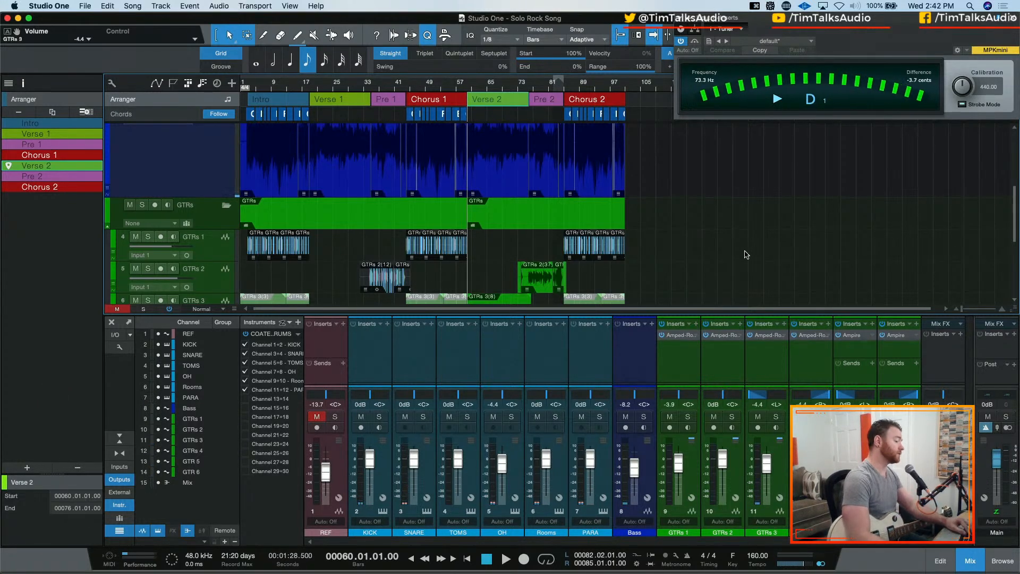
Place the playhead at the start of Pre 2, bar 76, and examine the surrounding guitar events
scroll(595, 171, "down", 4)
scroll(595, 172, "down", 2)
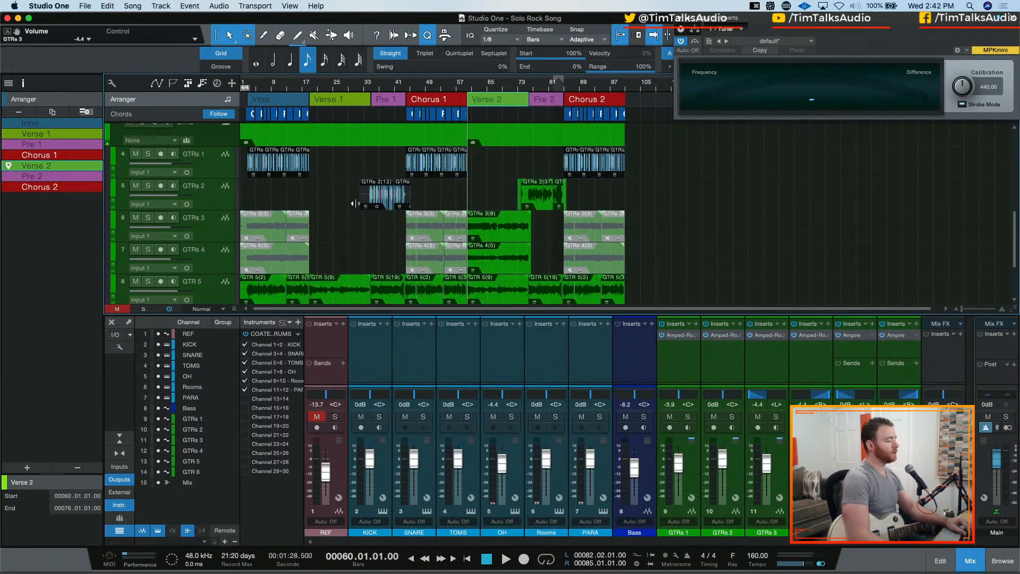
left_click(528, 90)
key("e")
key("e")
key("e")
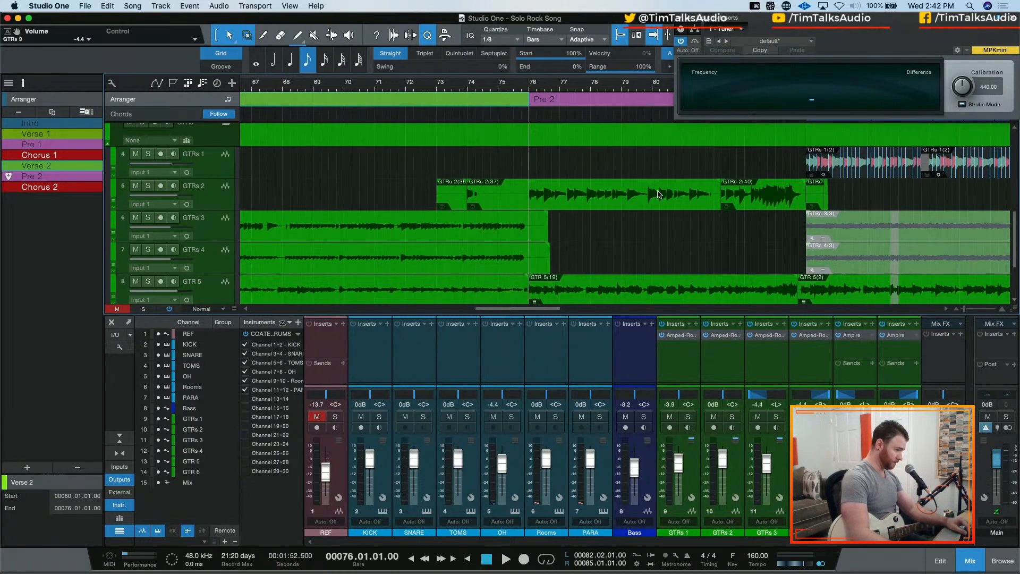
key("w")
key("w")
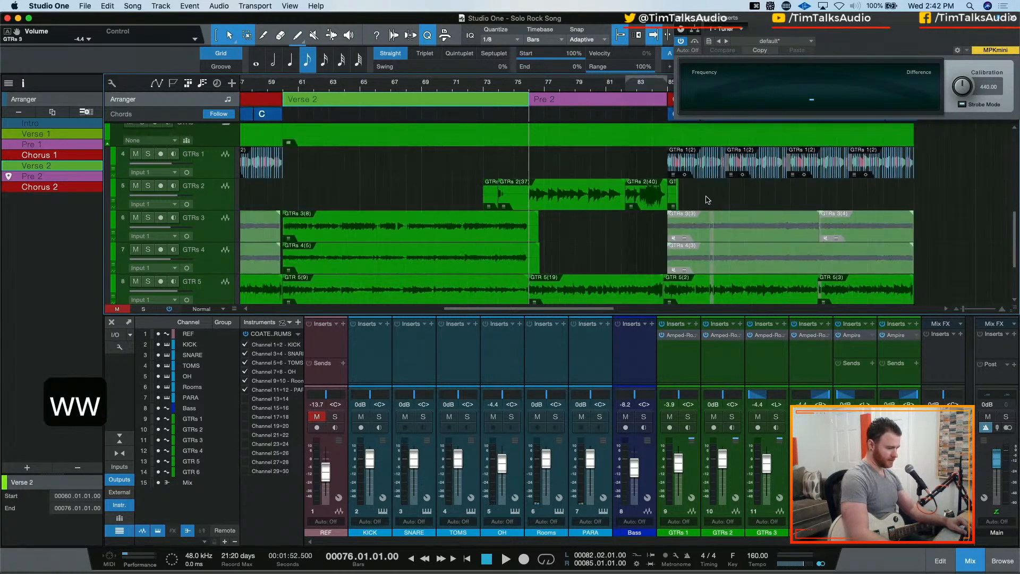
key("w")
key("e")
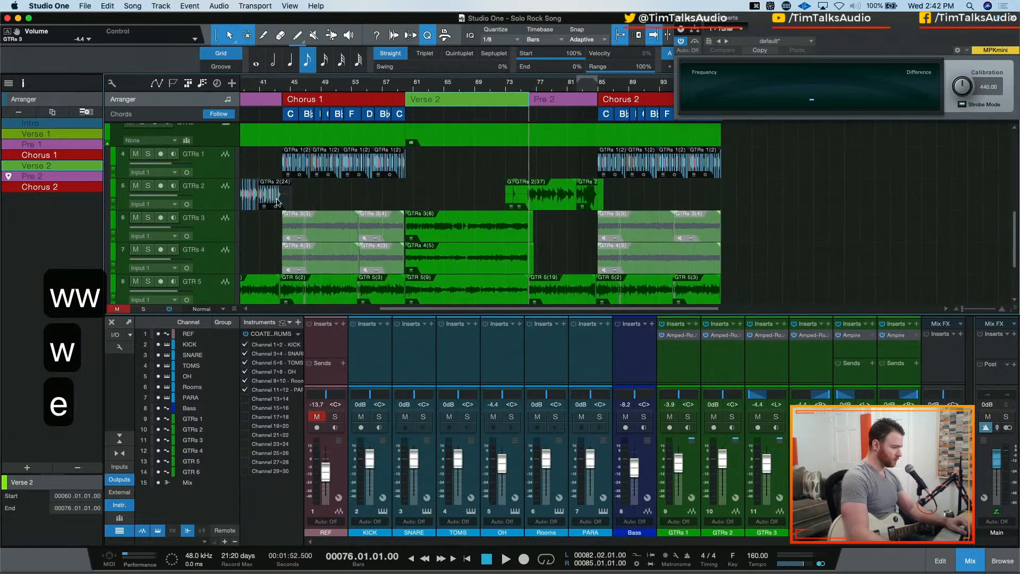
Expand the GTRs 2 layers and comp the Layer 3 take into the main track from about bar 74 to 85
left_click(231, 202)
right_click(232, 202)
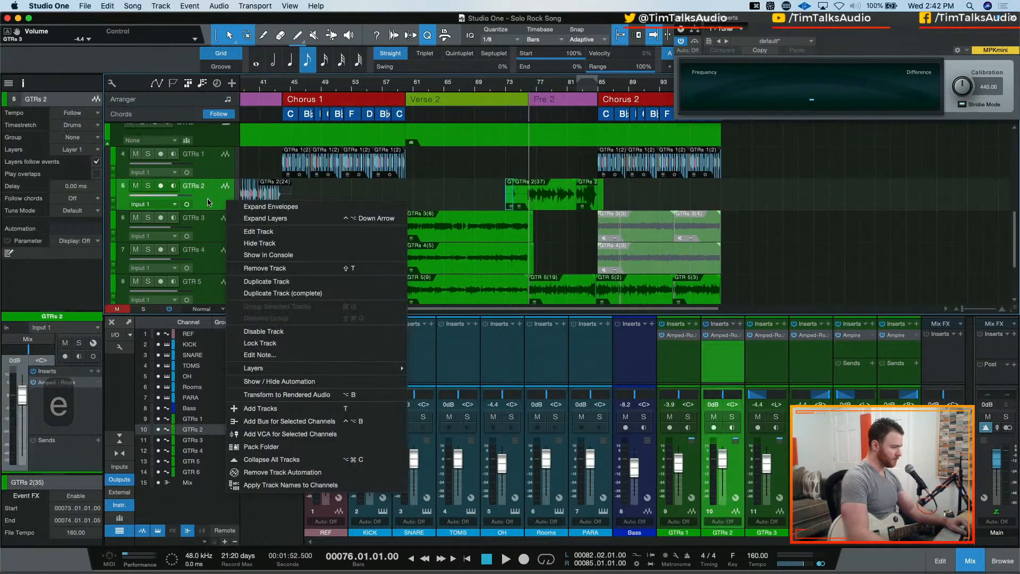
left_click(415, 202)
right_click(530, 202)
left_click(473, 199)
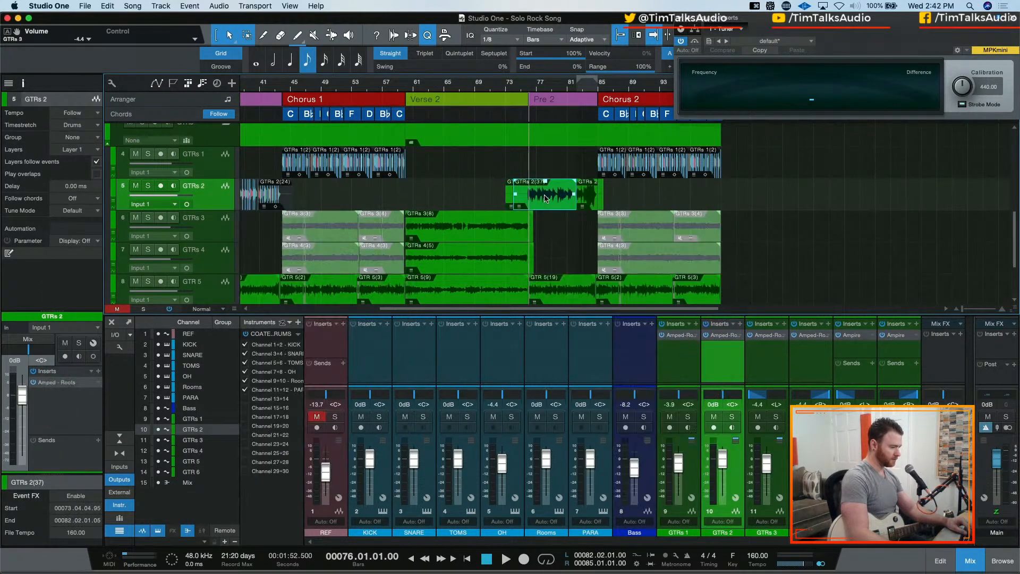
right_click(116, 203)
left_click(115, 204)
left_click(115, 204)
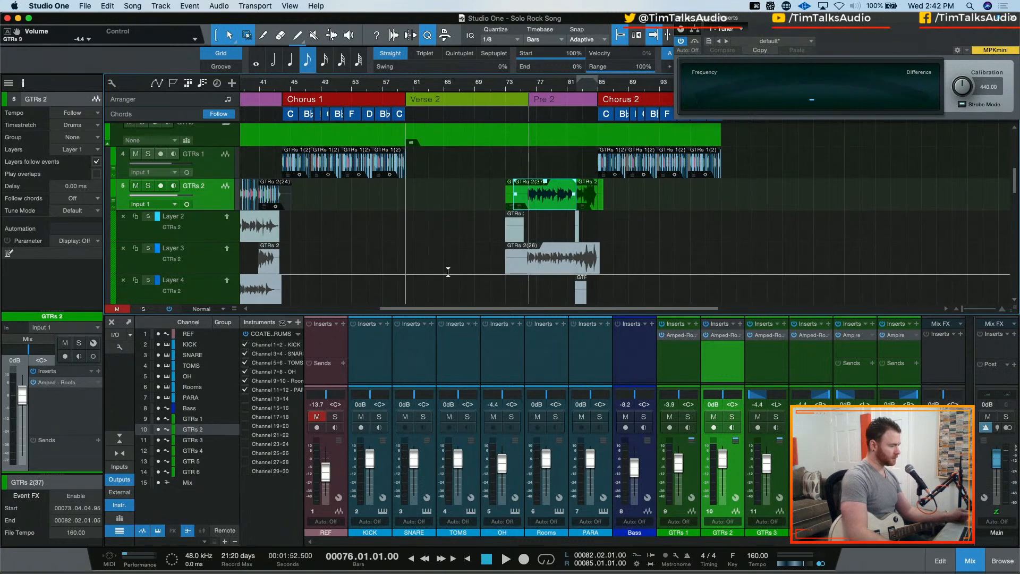
left_click_drag(524, 268, 600, 269)
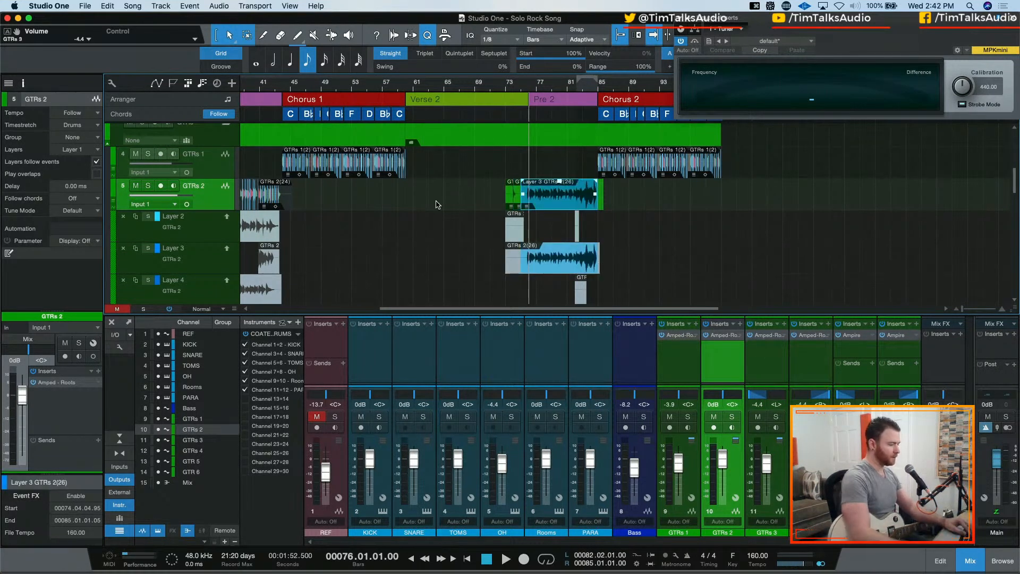
Comp the Layer 2 take for bar 74 into the GTRs 2 main track and briefly play Pre 2 from bar 76
left_click(518, 233)
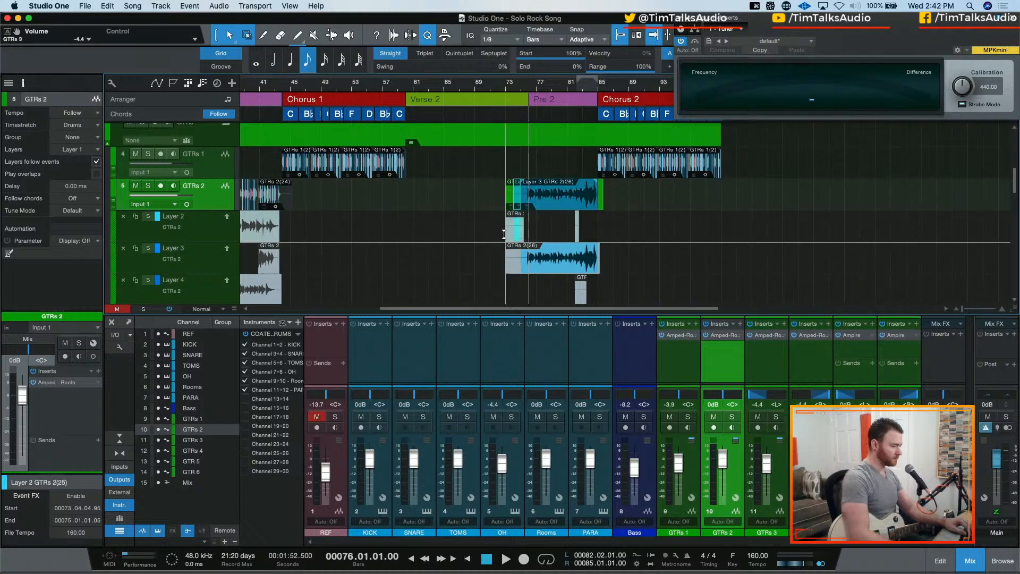
key("space")
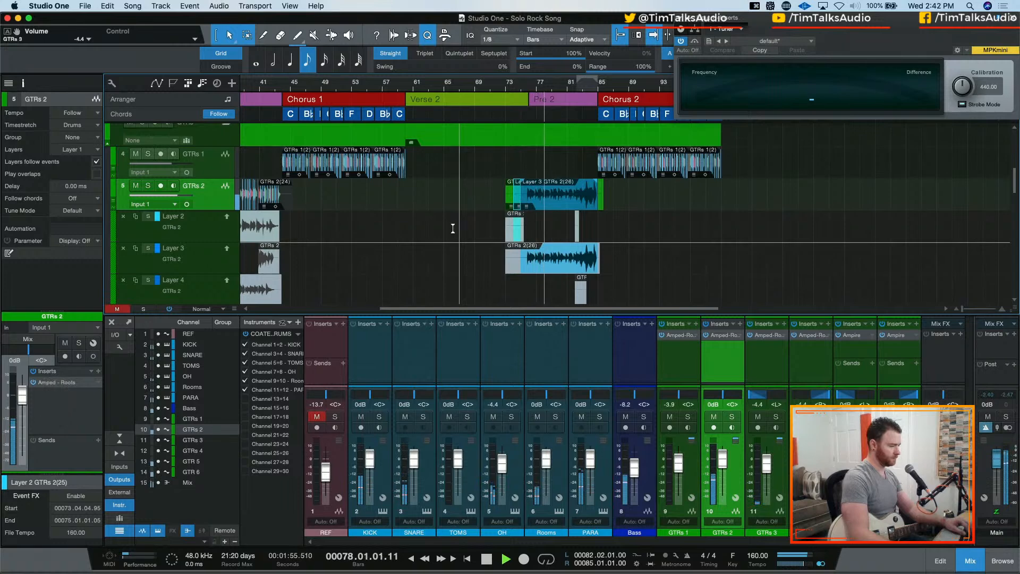
key("space")
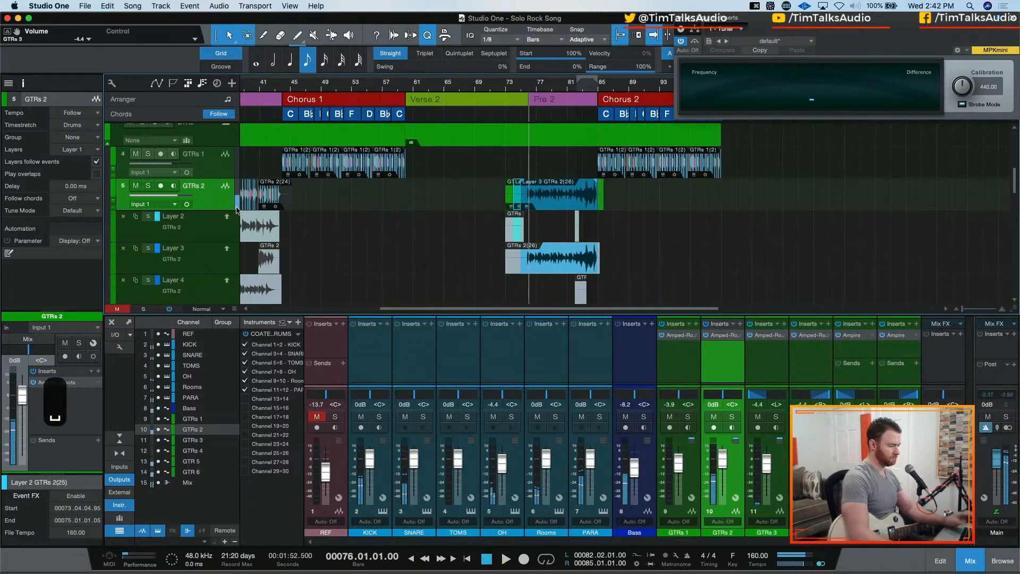
Collapse the GTRs 2 layers and close the tuner plug-in window
left_click(116, 203)
key("e")
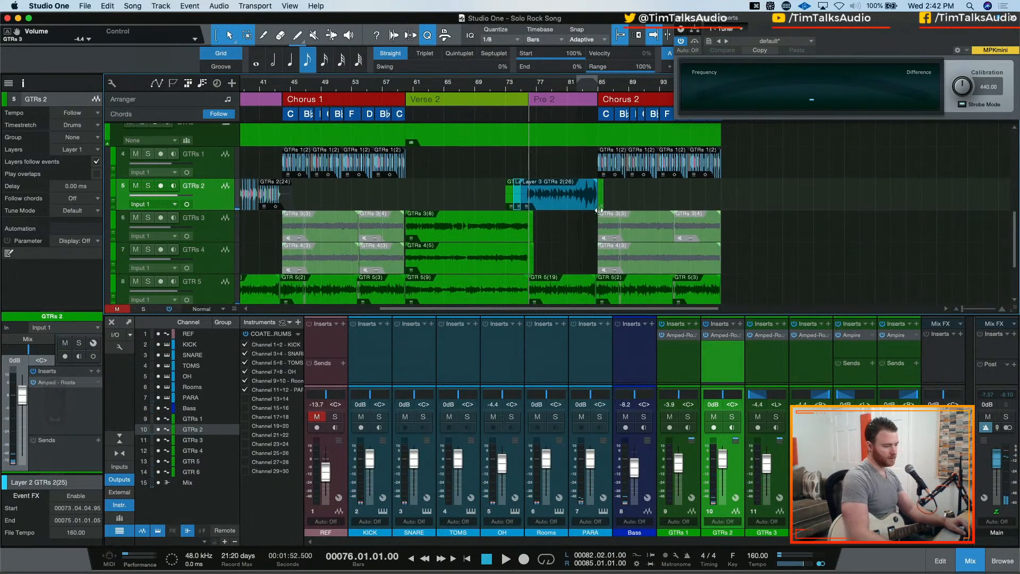
key("e")
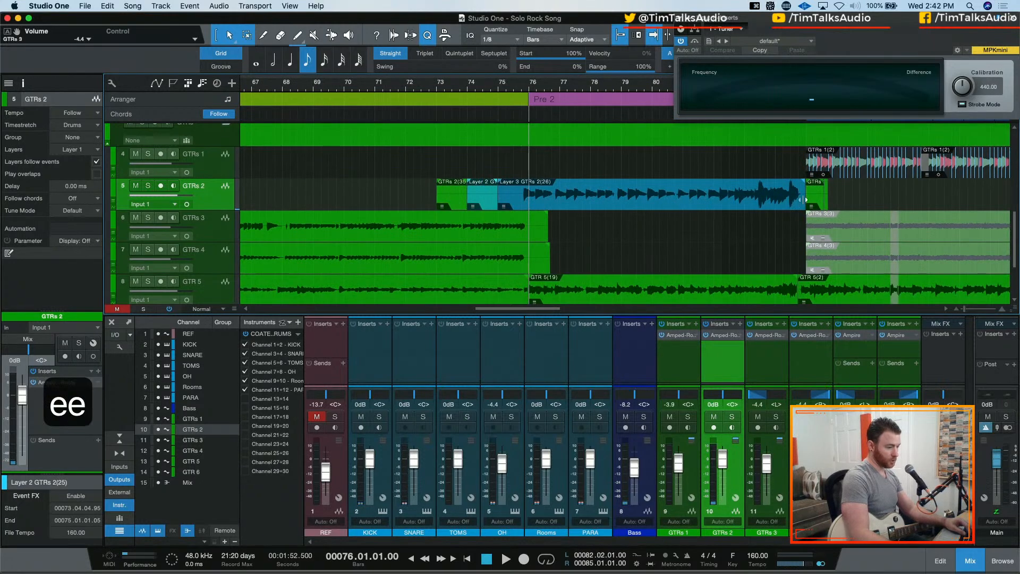
left_click(1012, 21)
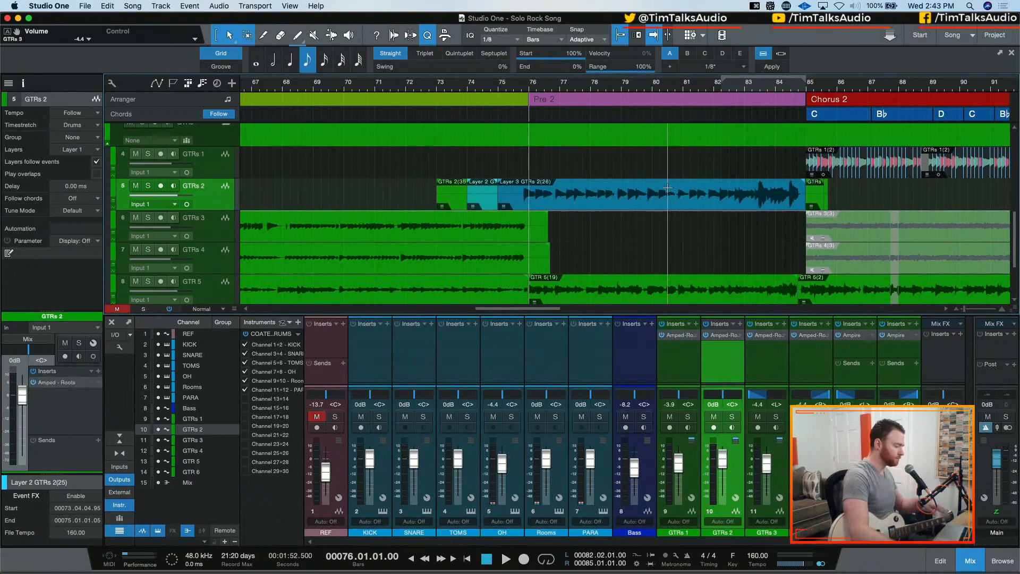
Set the loop range to Chorus 2, bars 85 to 101, and start playback from bar 84, beat 2
scroll(505, 142, "right", 10)
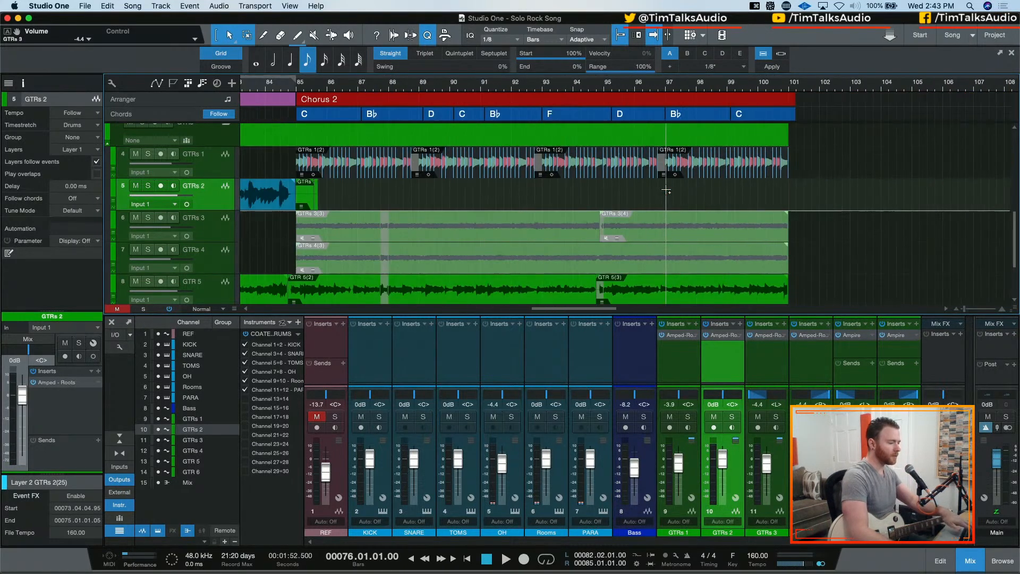
scroll(388, 84, "left", 4)
left_click(392, 85)
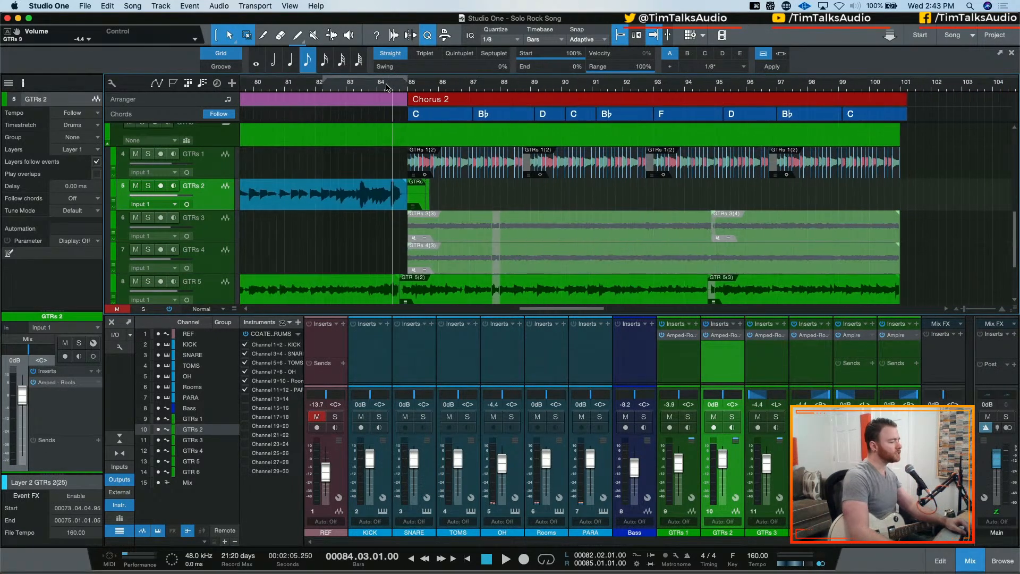
left_click(421, 84)
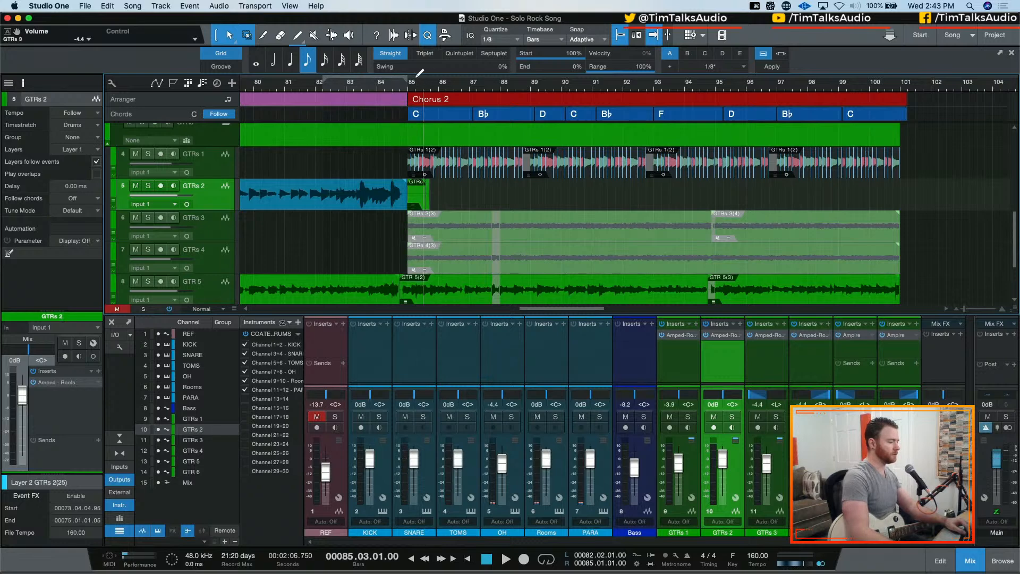
left_click(415, 83)
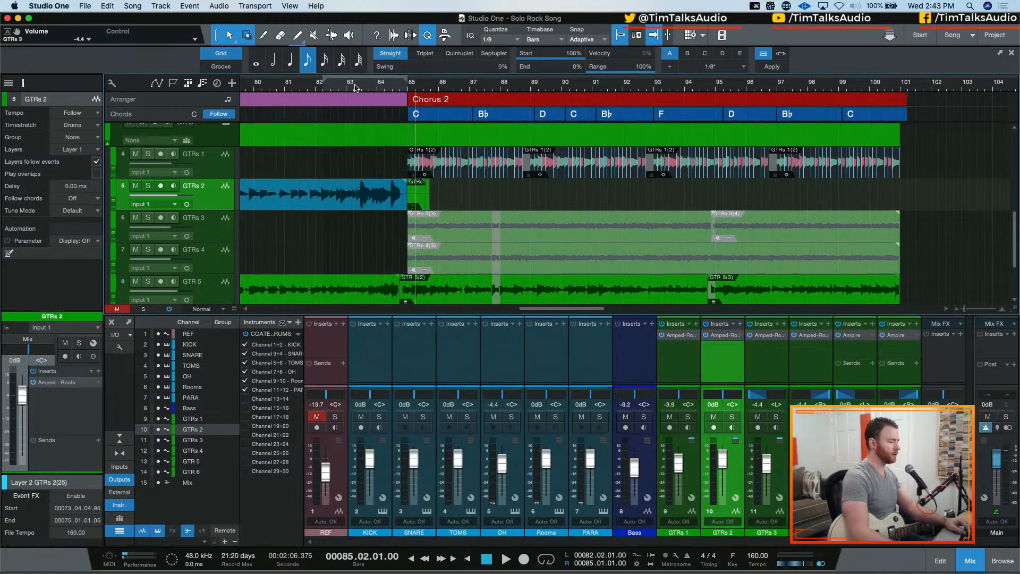
left_click(449, 106)
key("p")
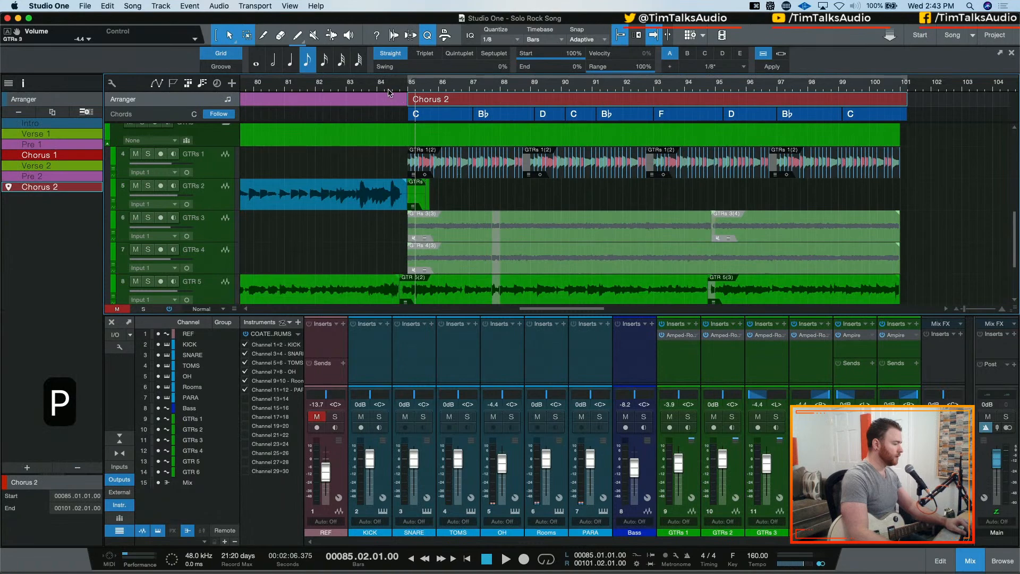
key("space")
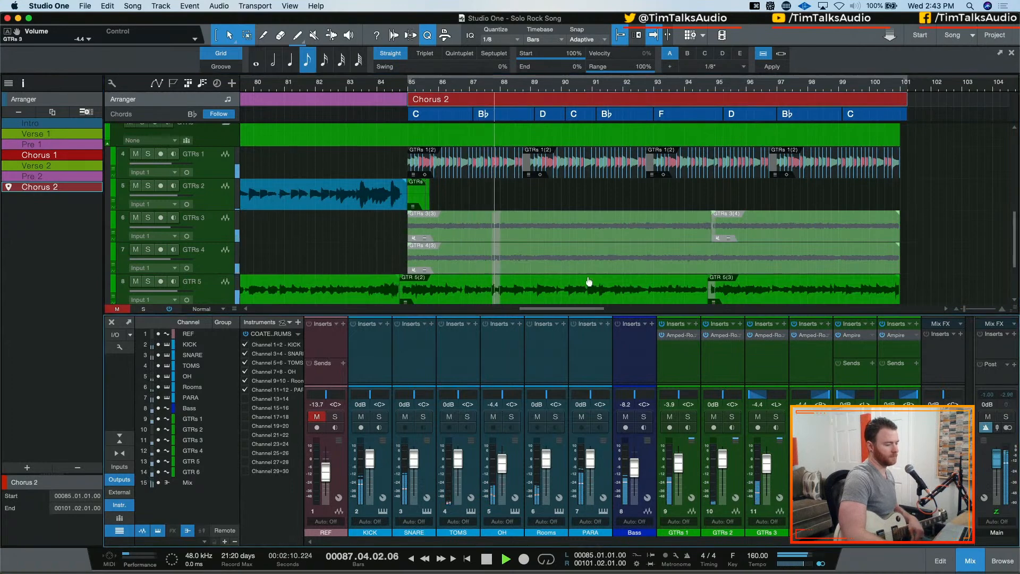
Expand the GTRs 3 layers, delete the short fragment near bar 88 and extend the muted chorus event back to bar 85
left_click(496, 236)
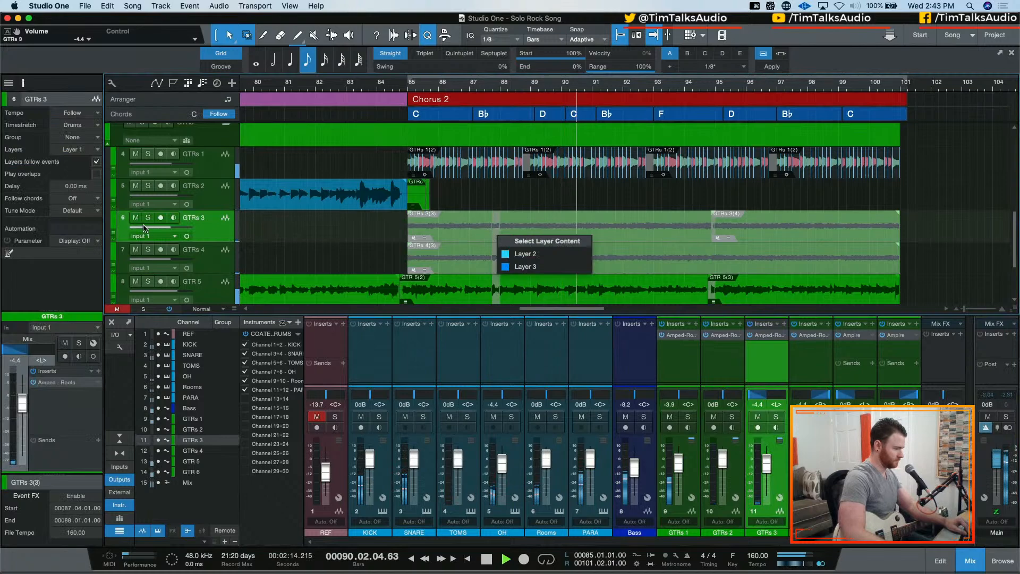
left_click(115, 237)
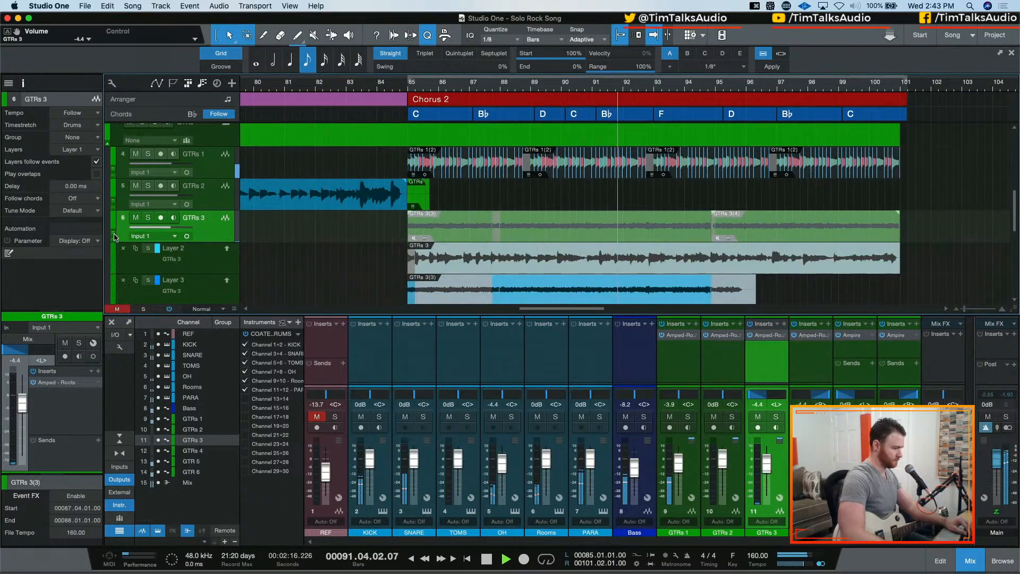
scroll(282, 234, "down", 9)
scroll(283, 235, "up", 7)
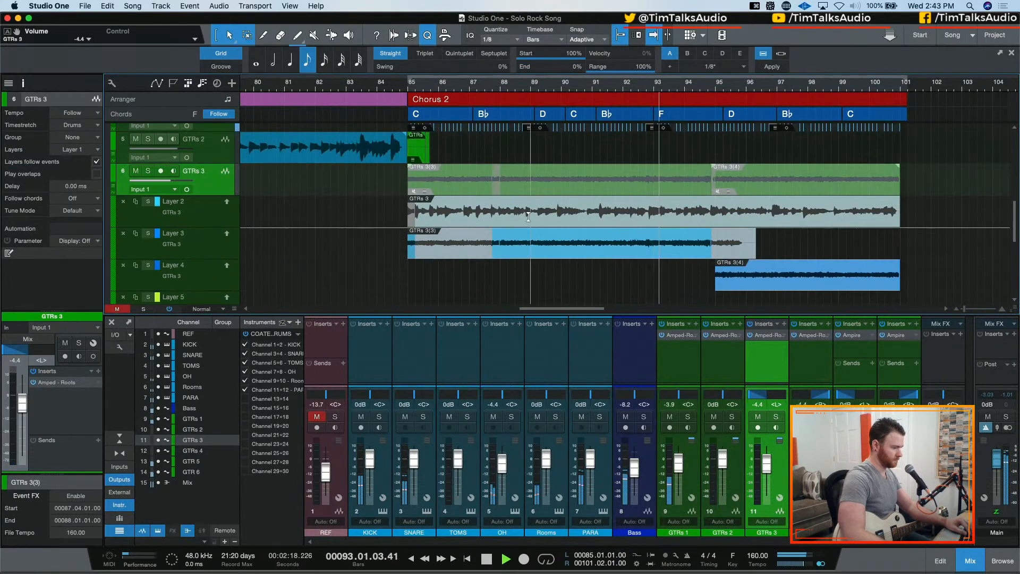
left_click_drag(492, 181, 503, 183)
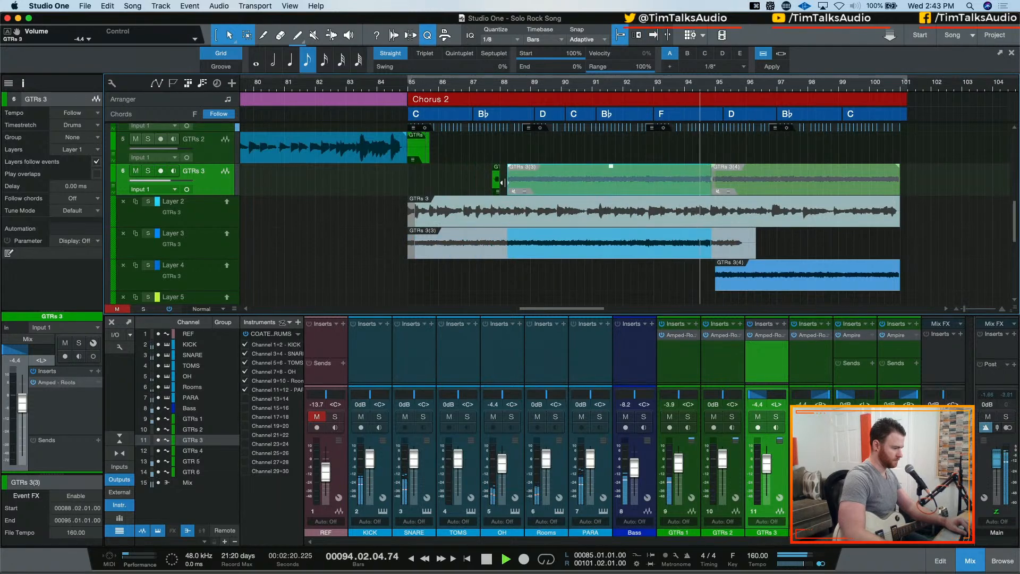
key("BackSpace")
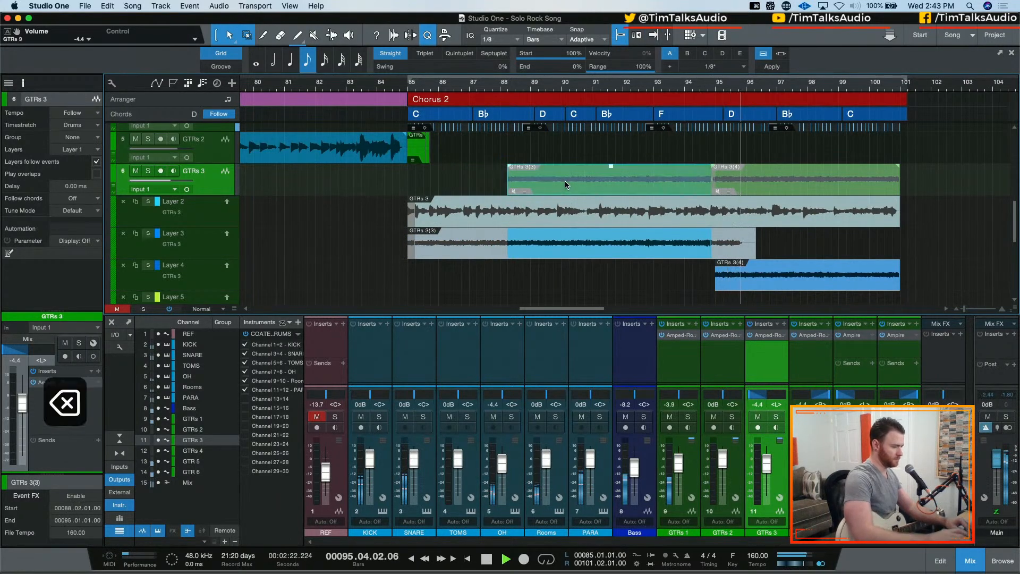
left_click_drag(507, 185, 407, 186)
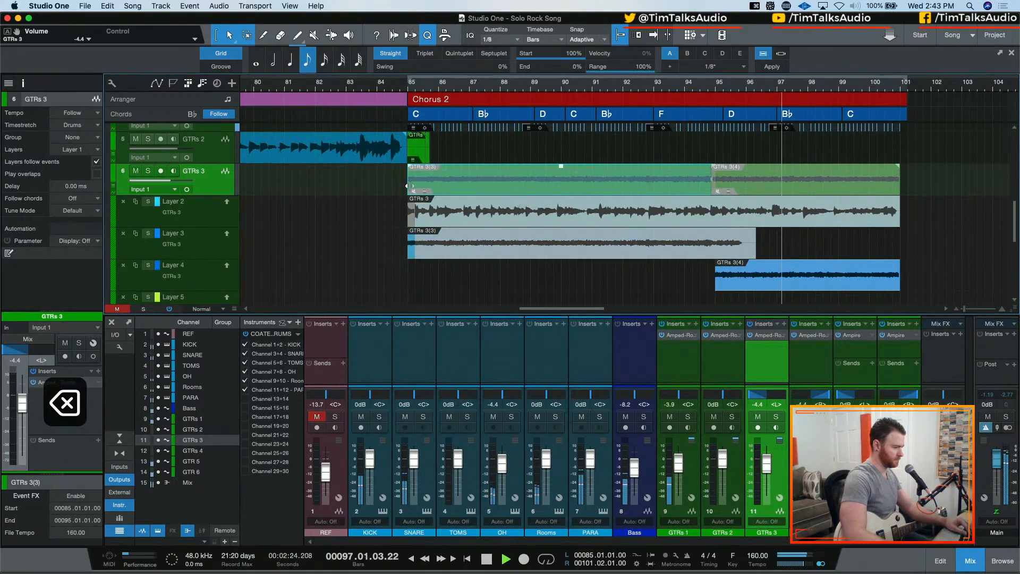
Remove the short fragment near bar 88 on GTRs 4, extend its muted event over Chorus 2 from bar 85, and stop playback
scroll(614, 226, "down", 5)
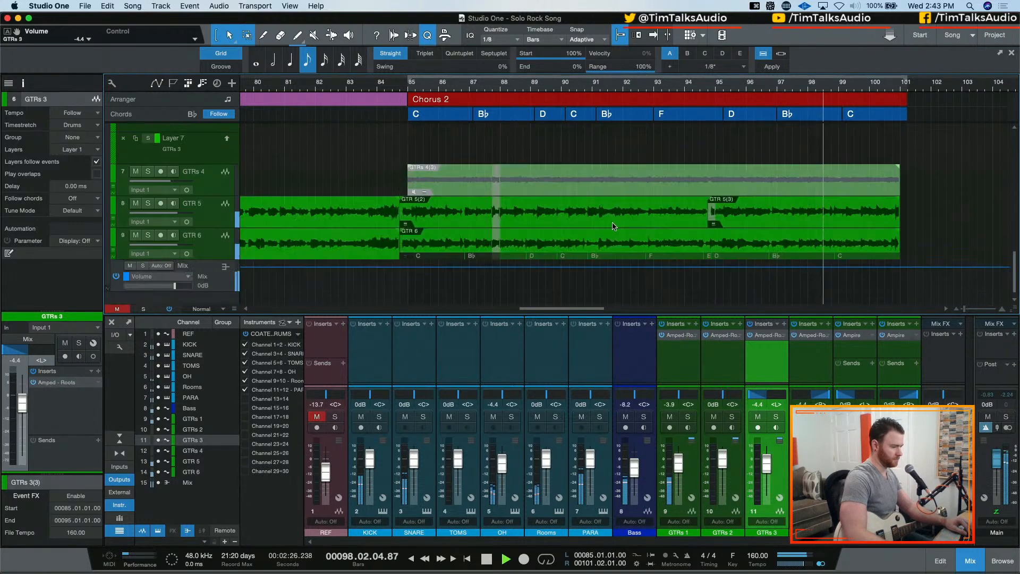
mouse_move(408, 180)
left_mouse_down()
mouse_move(508, 180)
mouse_move(408, 182)
left_mouse_up()
left_click(497, 180)
key("BackSpace")
key("space")
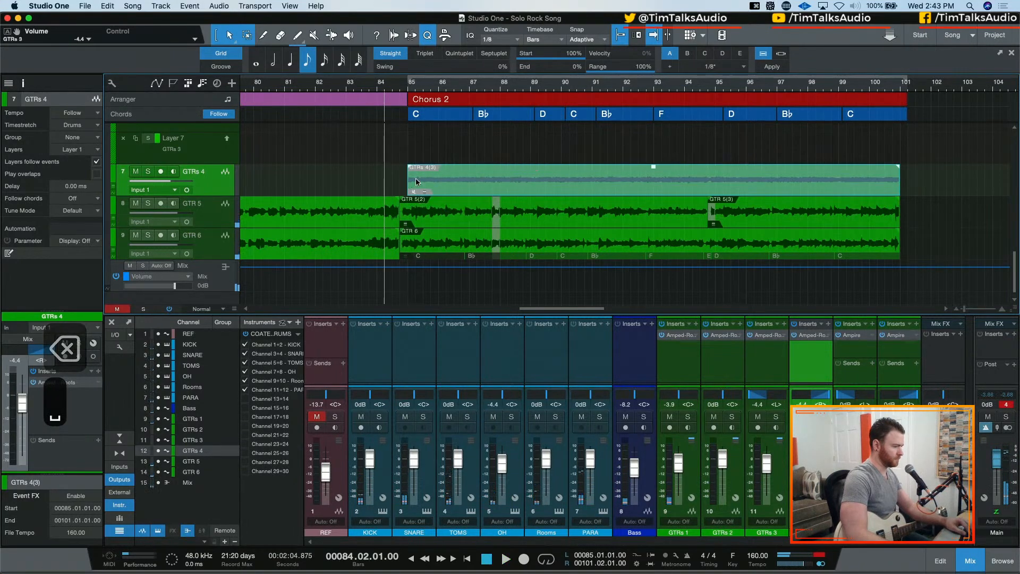
Trim the starts of the Chorus 2 events on GTR 5 and GTR 6 to 88.03 and delete the short fragments before them
left_click(459, 208)
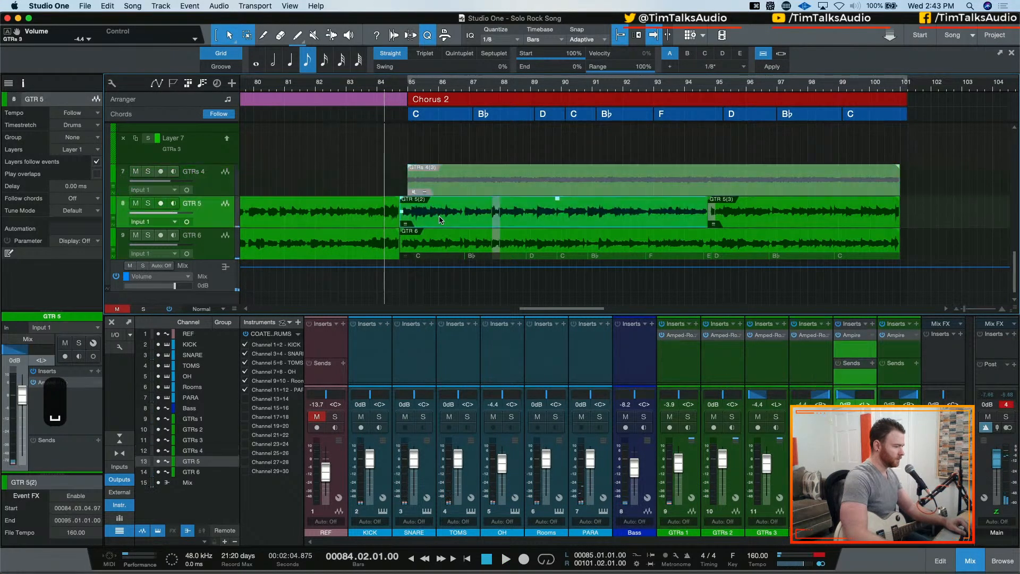
left_click(439, 249, "shift")
left_click(399, 208)
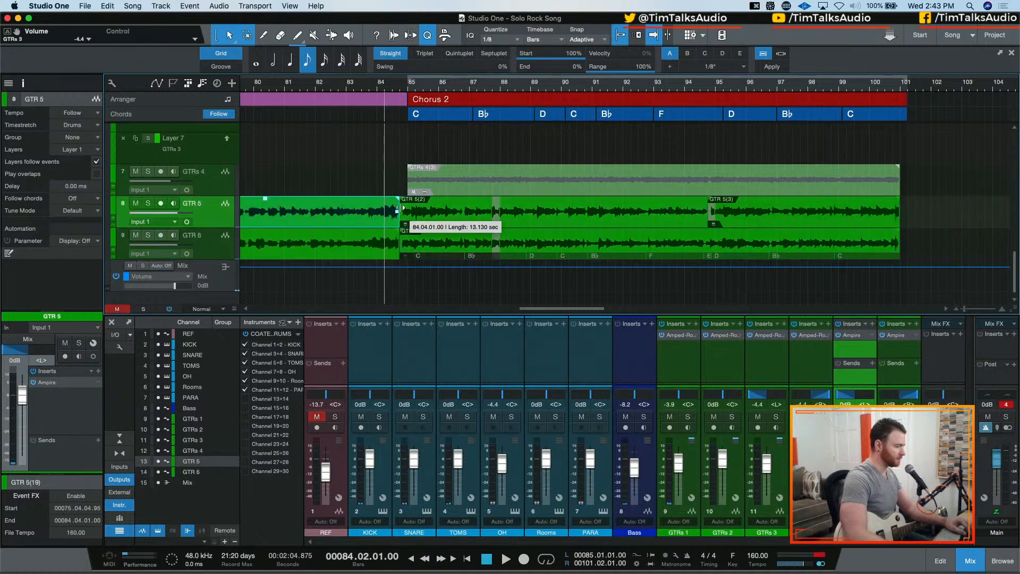
left_click(415, 219)
left_click(446, 248, "shift")
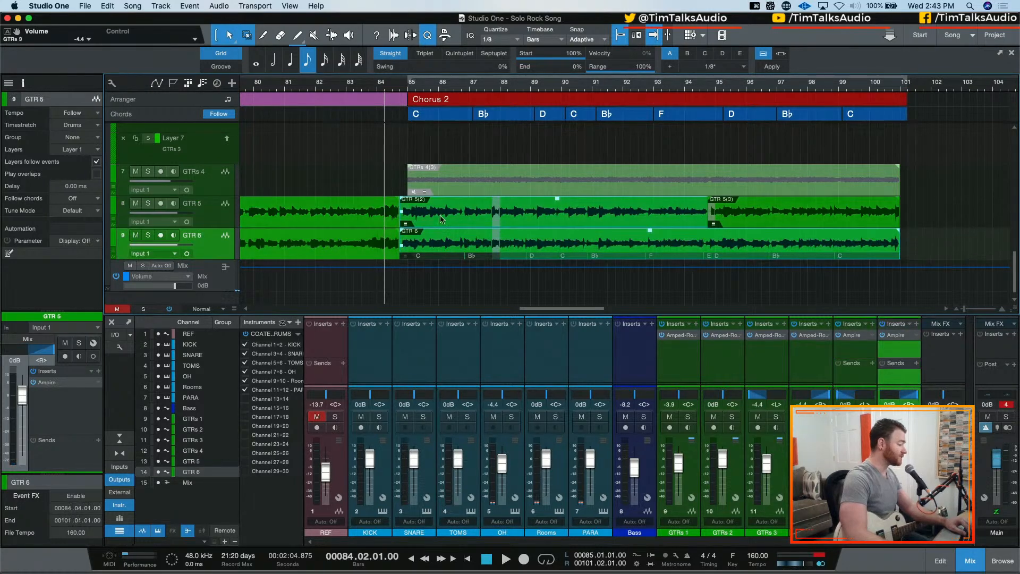
left_click_drag(401, 221, 511, 220)
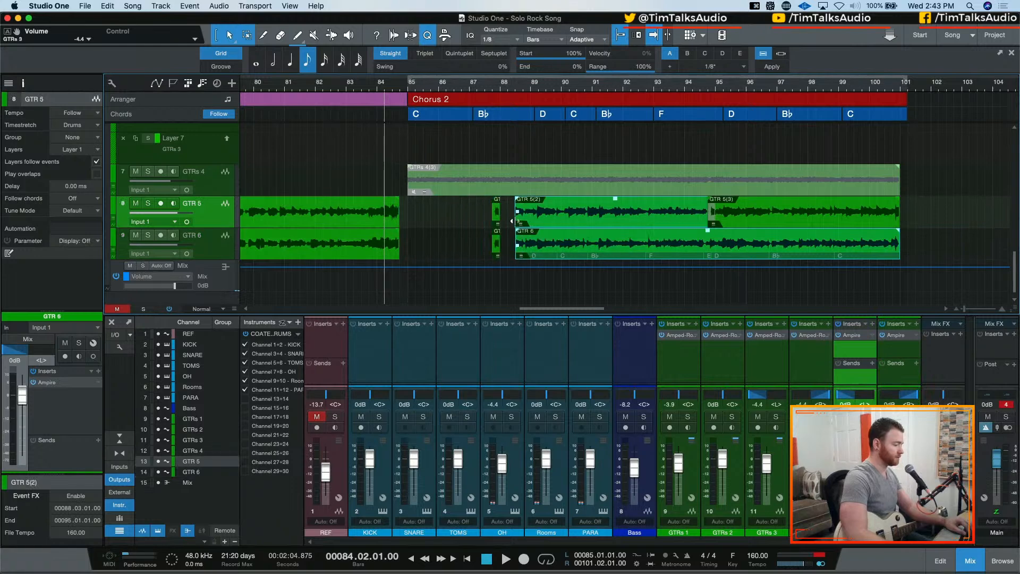
left_click(496, 220)
left_click(498, 242, "shift")
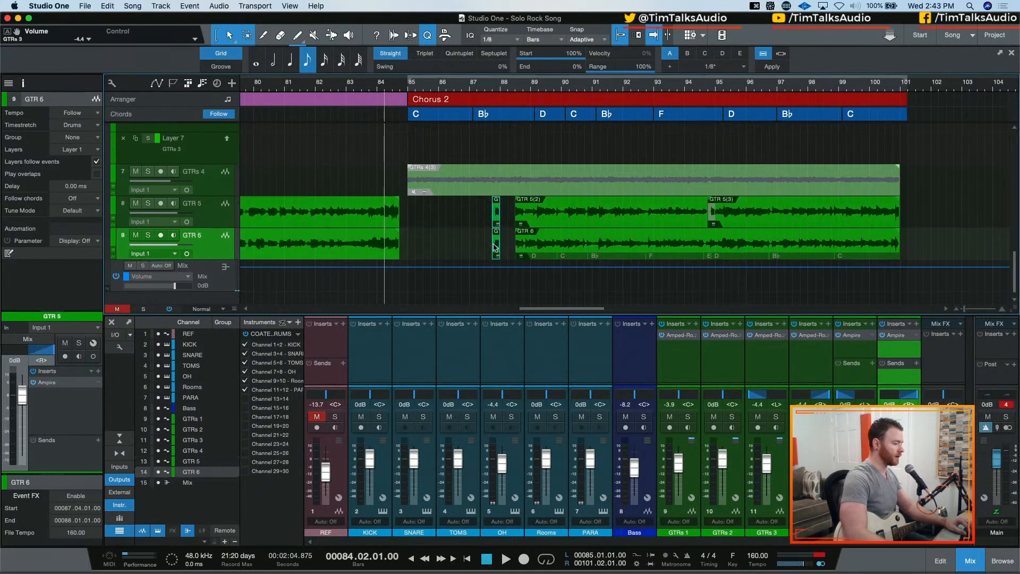
key("BackSpace")
Extend the trimmed GTR 5 and GTR 6 events back to 84.04 and reset the Main channel's clip indicator
left_click(561, 221, "shift")
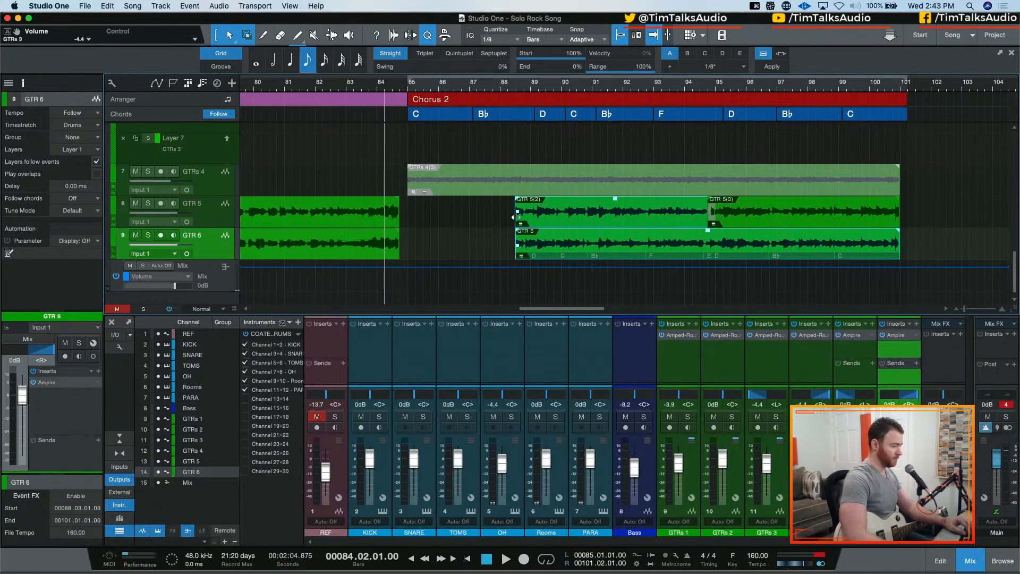
left_click_drag(511, 206, 405, 244)
key("w")
key("w")
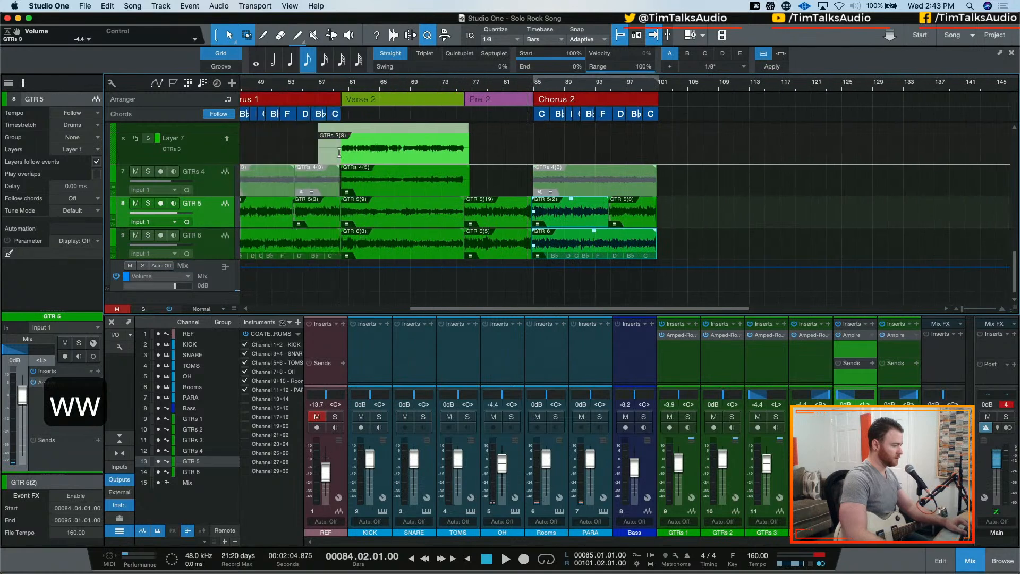
scroll(461, 171, "left", 3)
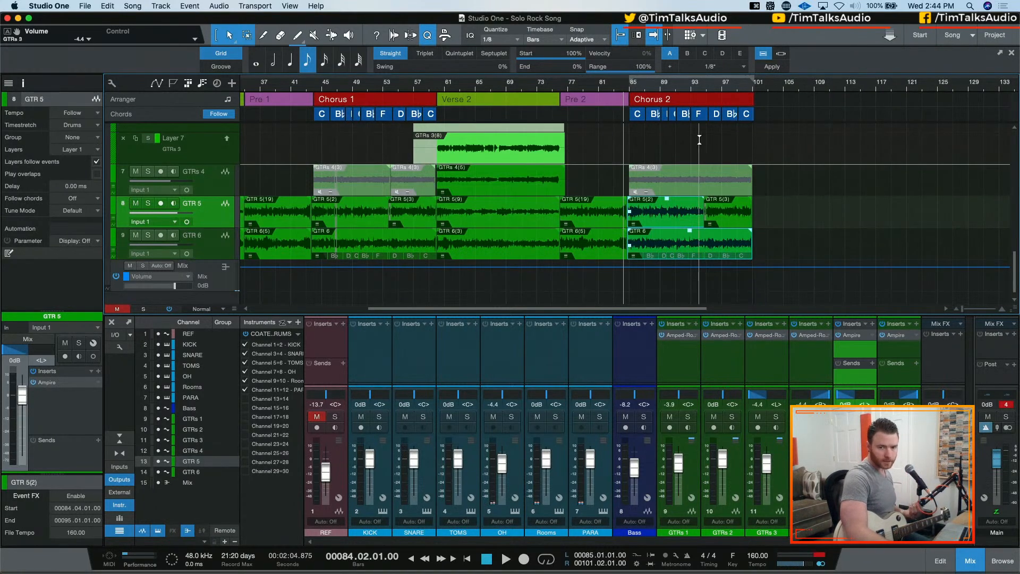
left_click(1006, 404)
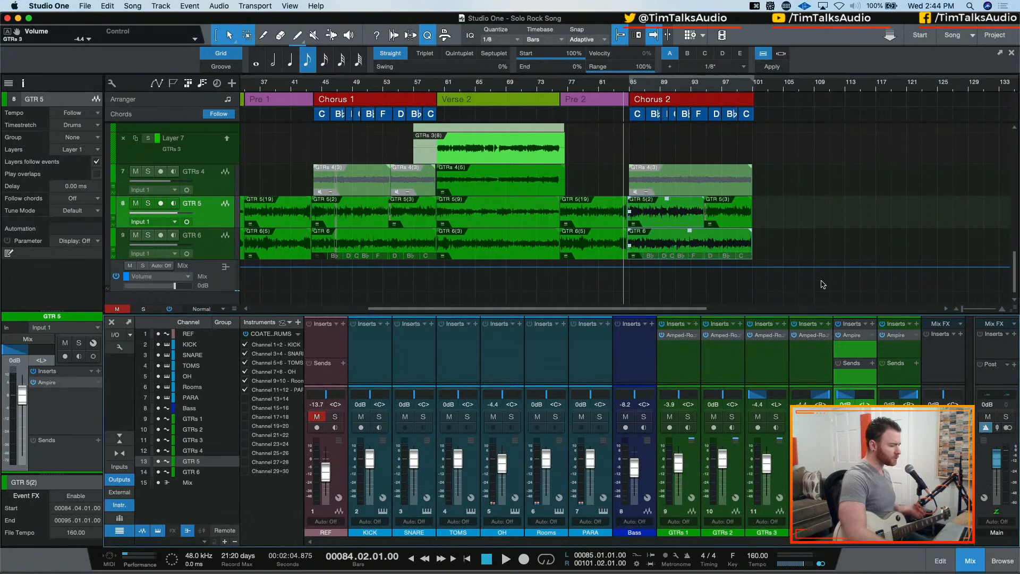
Detect the chords of the GTR 5 events in Verse 2 and Pre 2 and extract them to the chord track
left_click(513, 221)
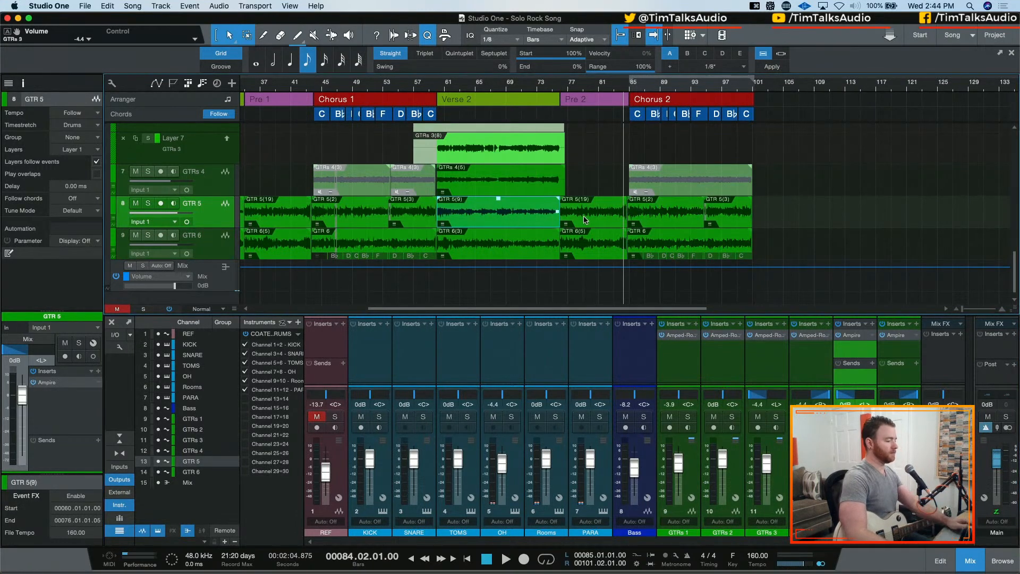
left_click(589, 225, "shift")
right_click(496, 219)
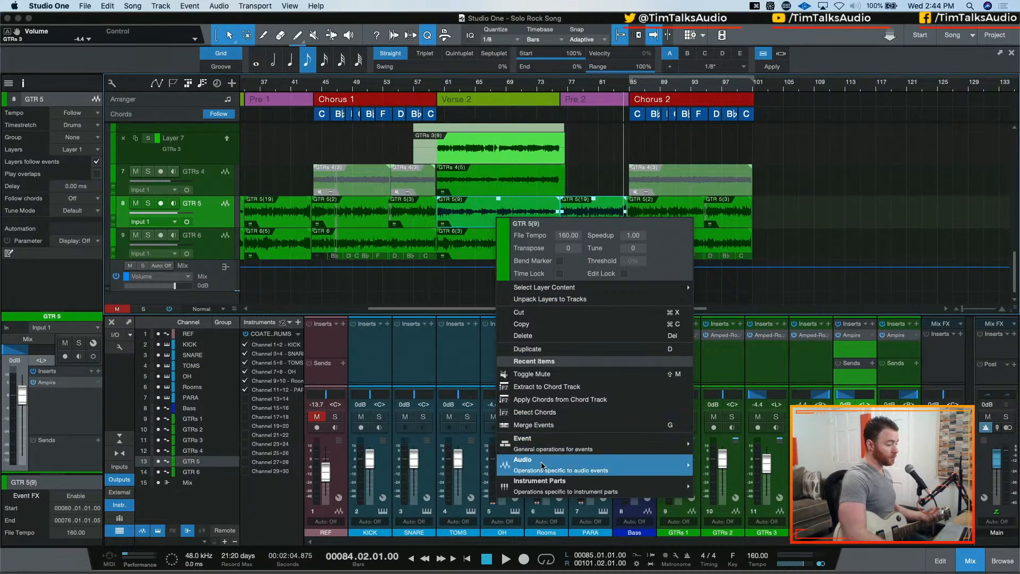
mouse_move(541, 466)
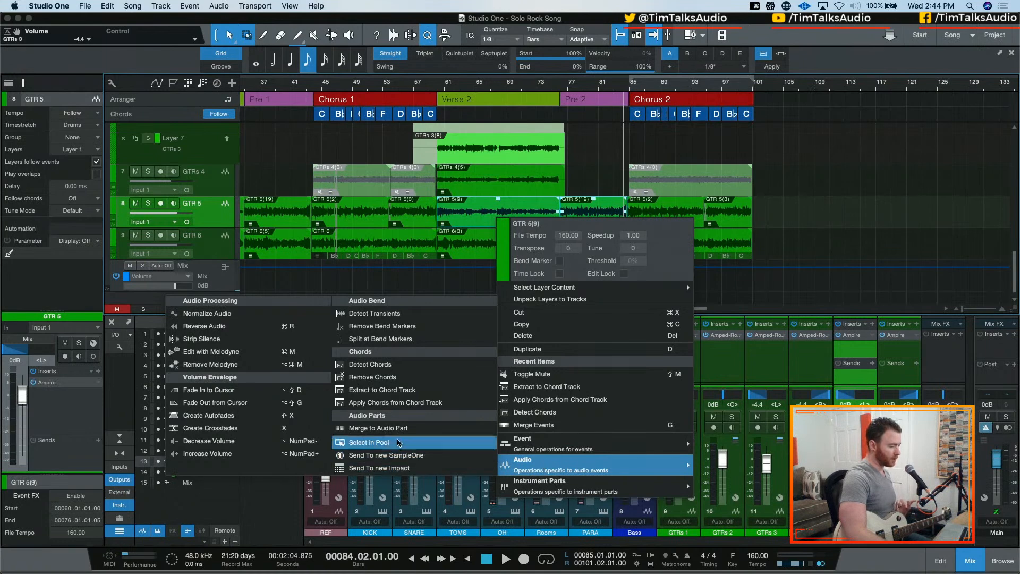
left_click(418, 370)
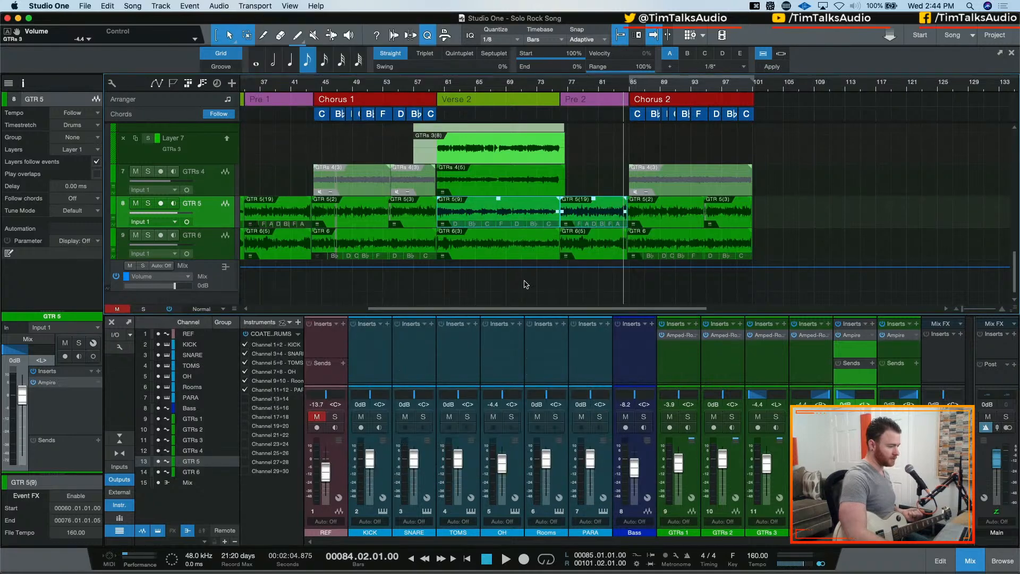
right_click(499, 226)
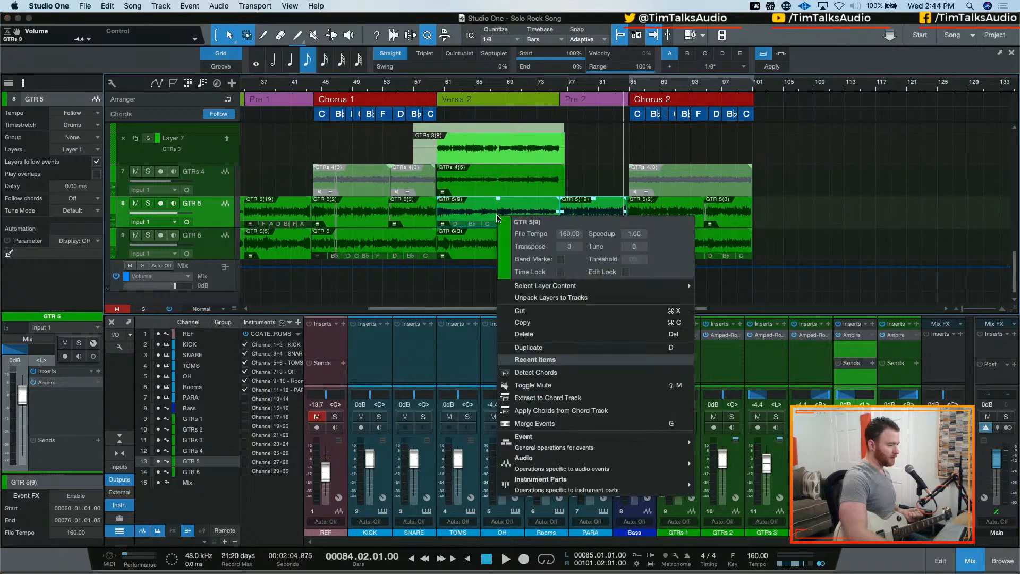
left_click(550, 406)
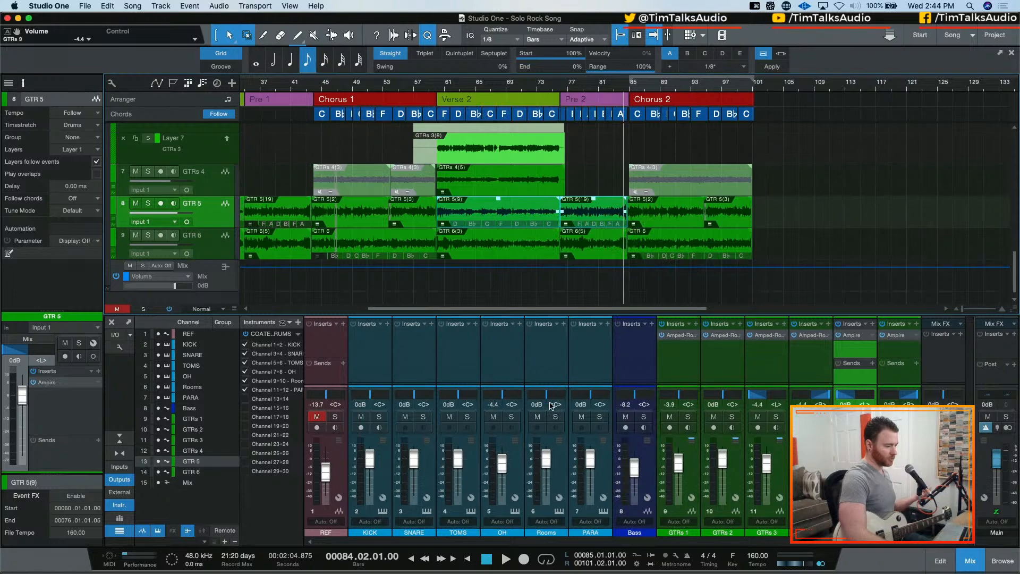
right_click(511, 215)
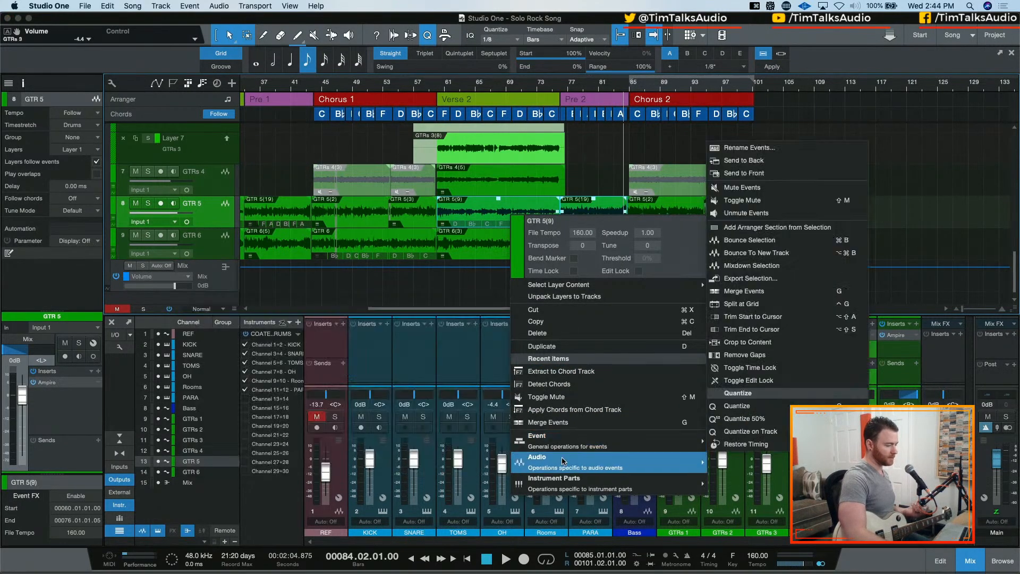
mouse_move(563, 460)
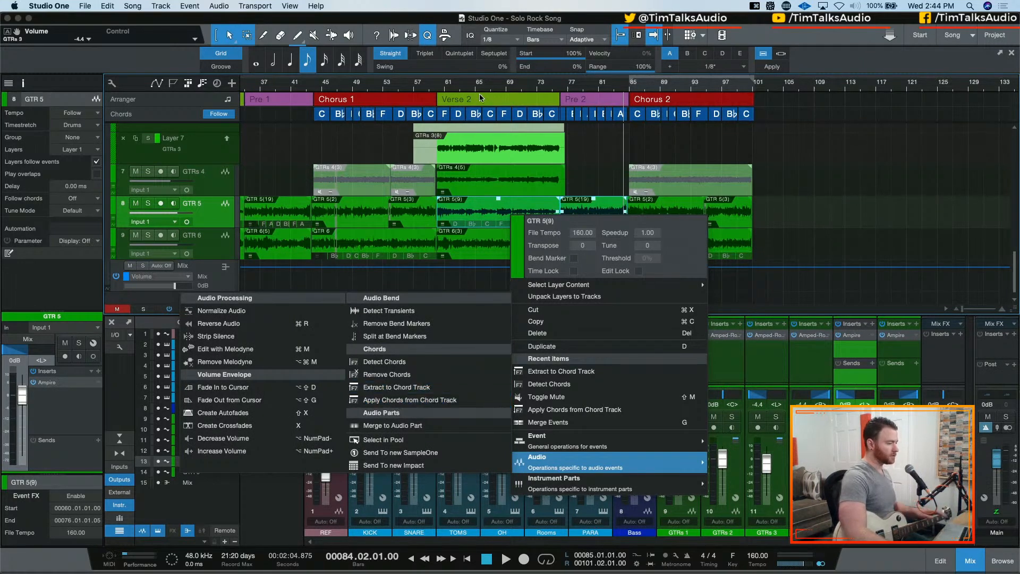
left_click(436, 82)
left_click(444, 85)
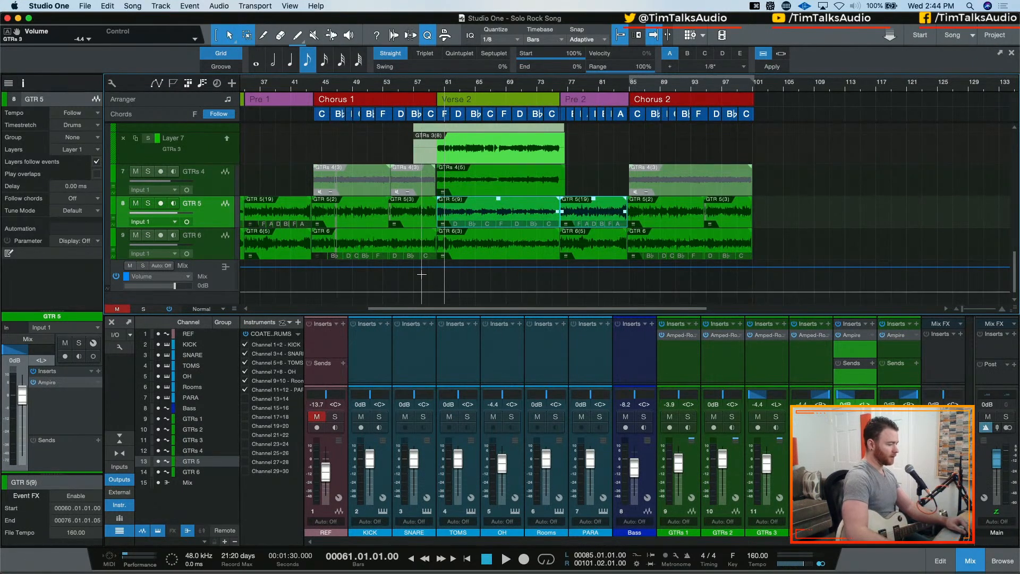
Extract the chords of the GTR 5 events in Verse 1 and Pre 1 to the chord track
scroll(387, 239, "left", 5)
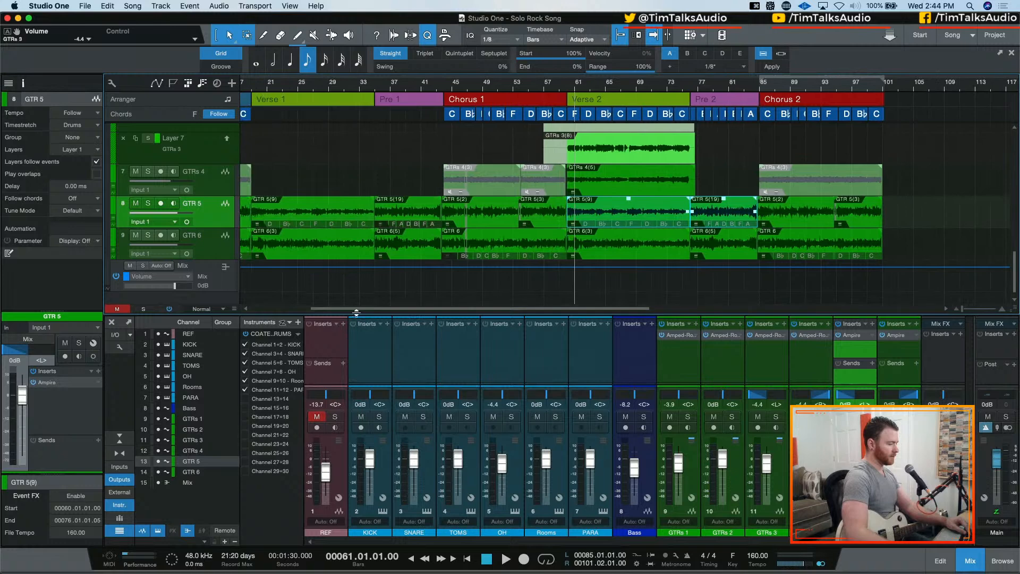
left_click(372, 218)
left_click(390, 218, "shift")
right_click(346, 223)
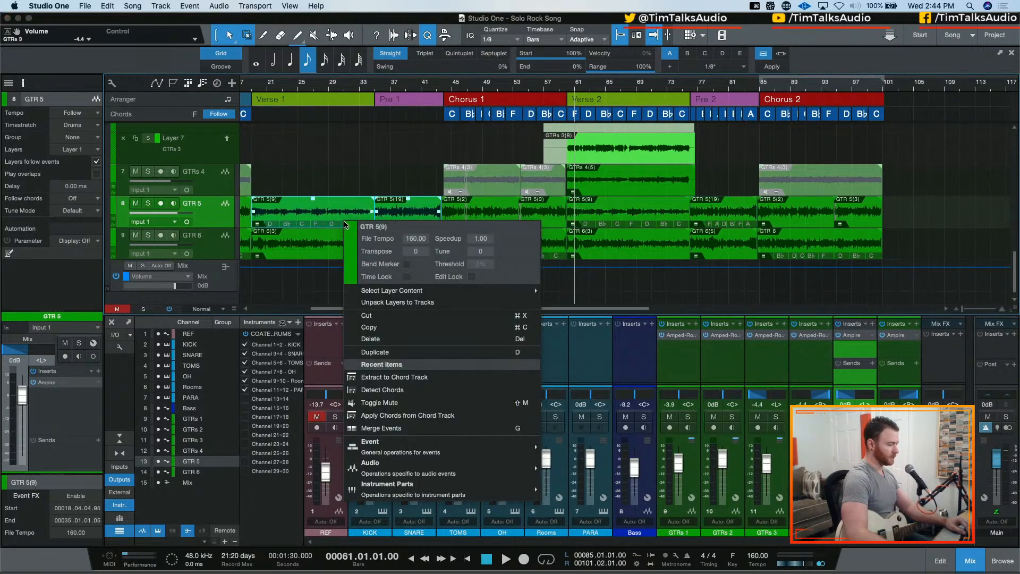
left_click(404, 376)
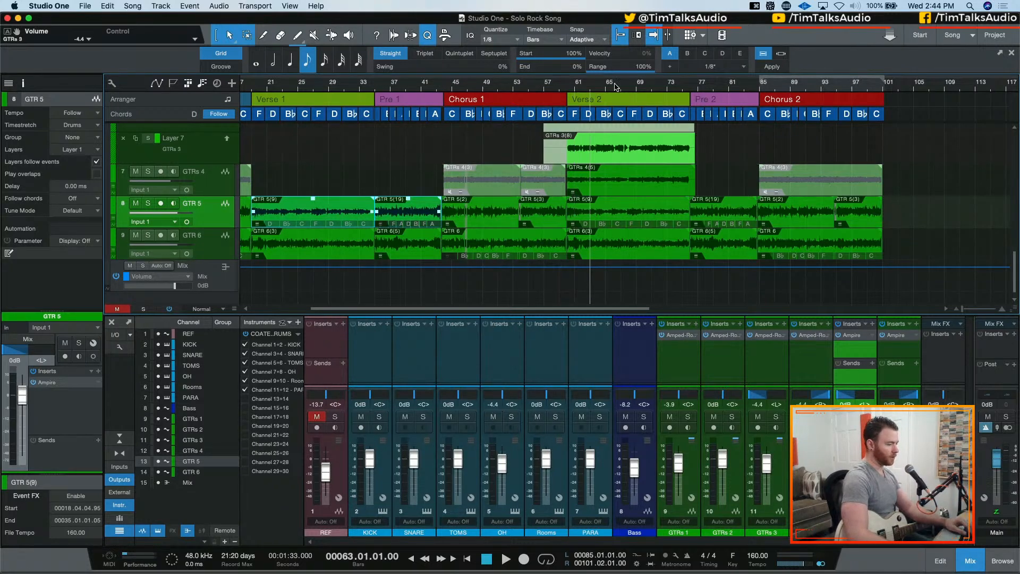
Change the two D chords in Verse 2 on the chord track to the Minor type
key("e")
key("e")
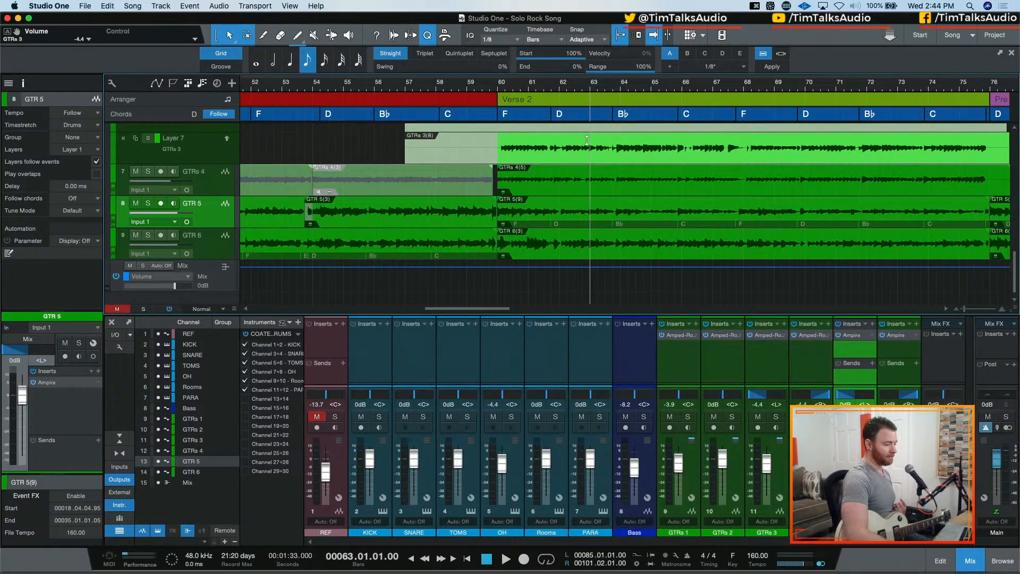
left_click(574, 118)
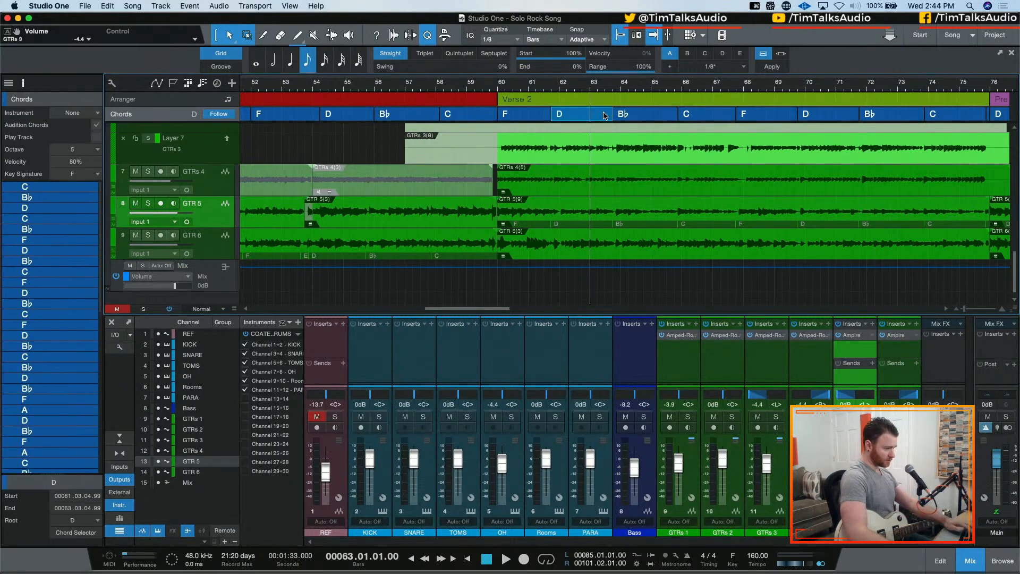
left_click(824, 118, "super")
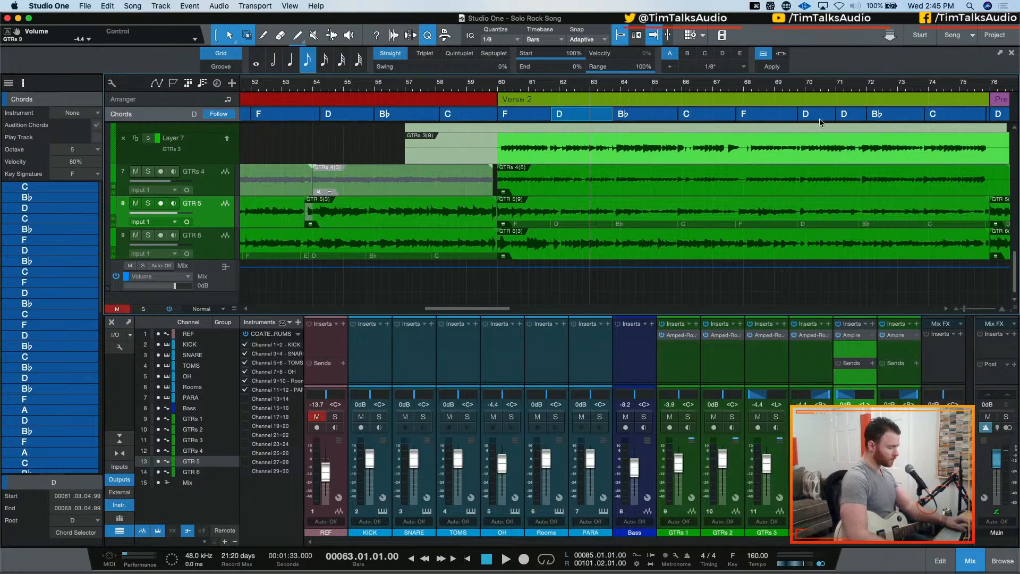
key("super+z")
right_click(818, 117)
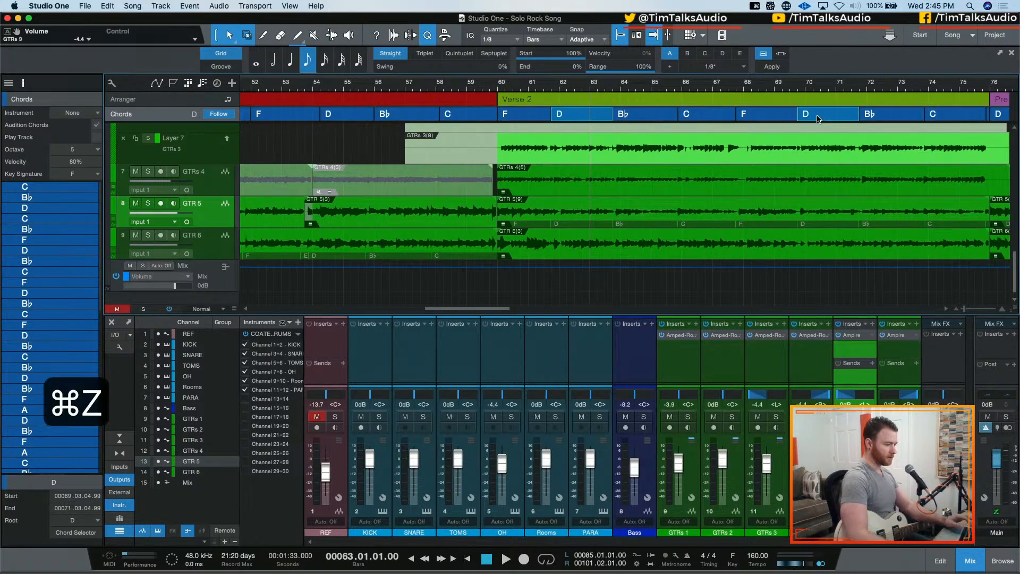
left_click(938, 133)
left_click(944, 156)
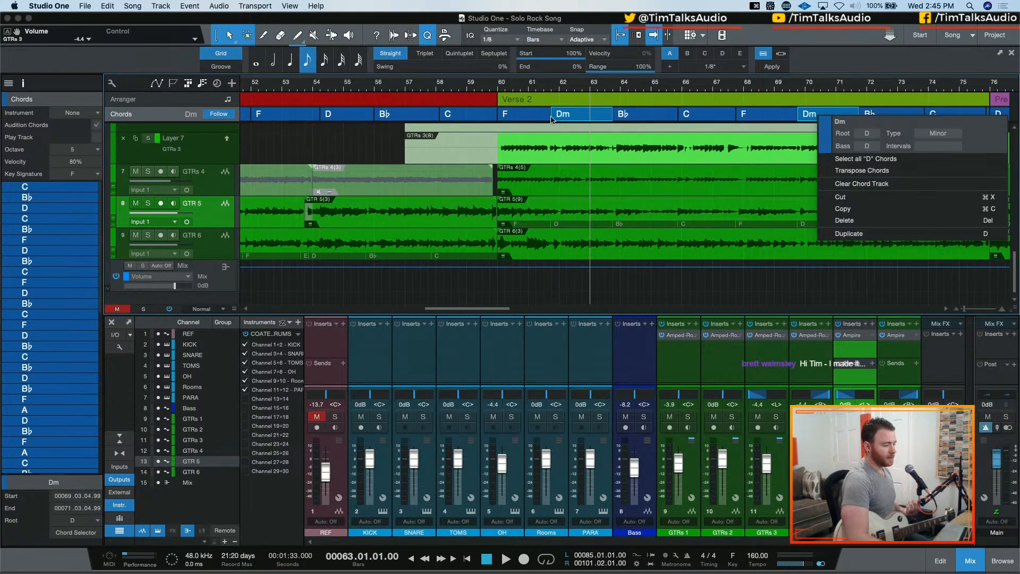
left_click(331, 125)
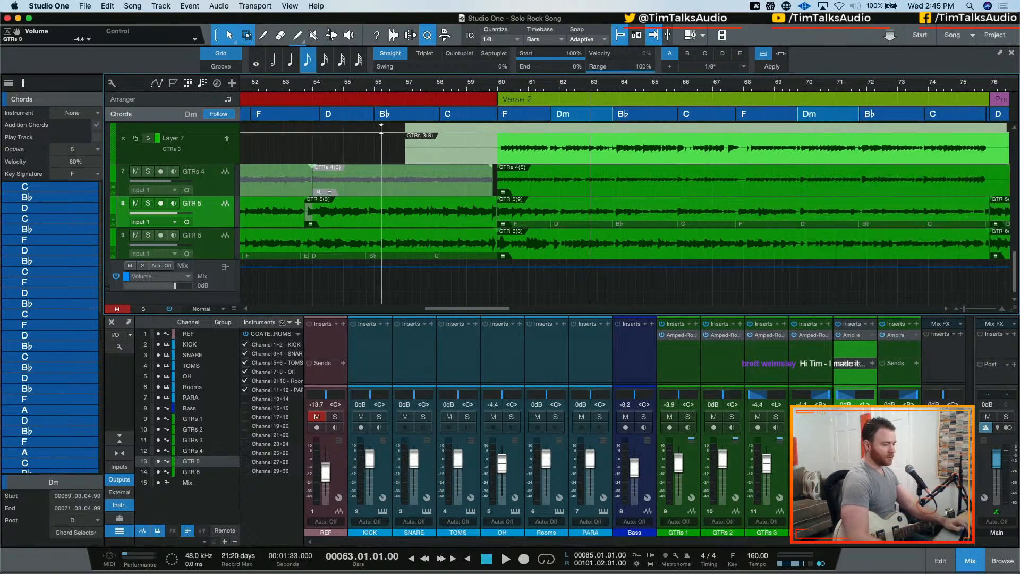
Play Chorus 2 from 92.04 to its end, stop playback, and reset the Main channel's clip indicator
key("w")
key("w")
key("e")
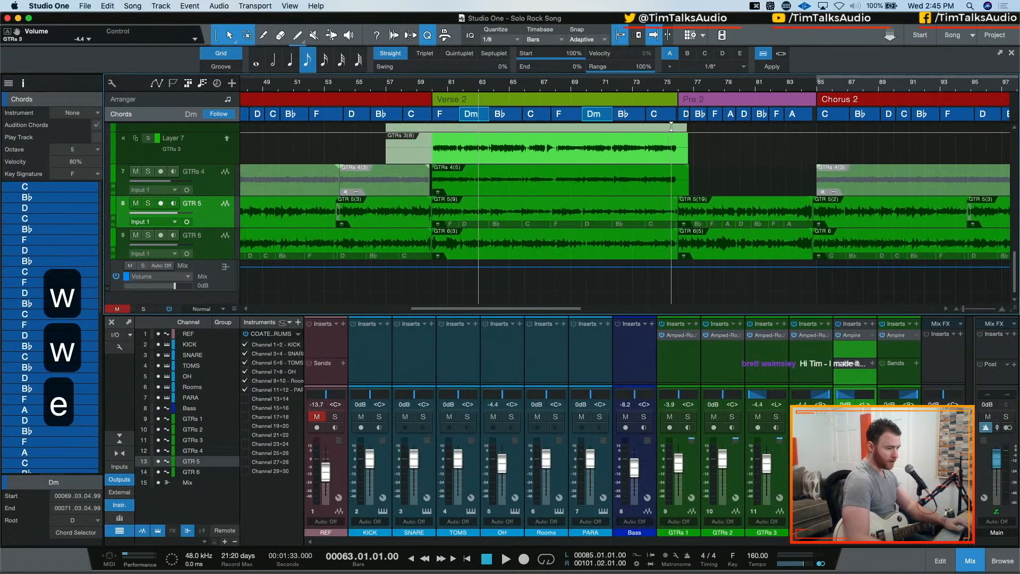
scroll(691, 106, "right", 5)
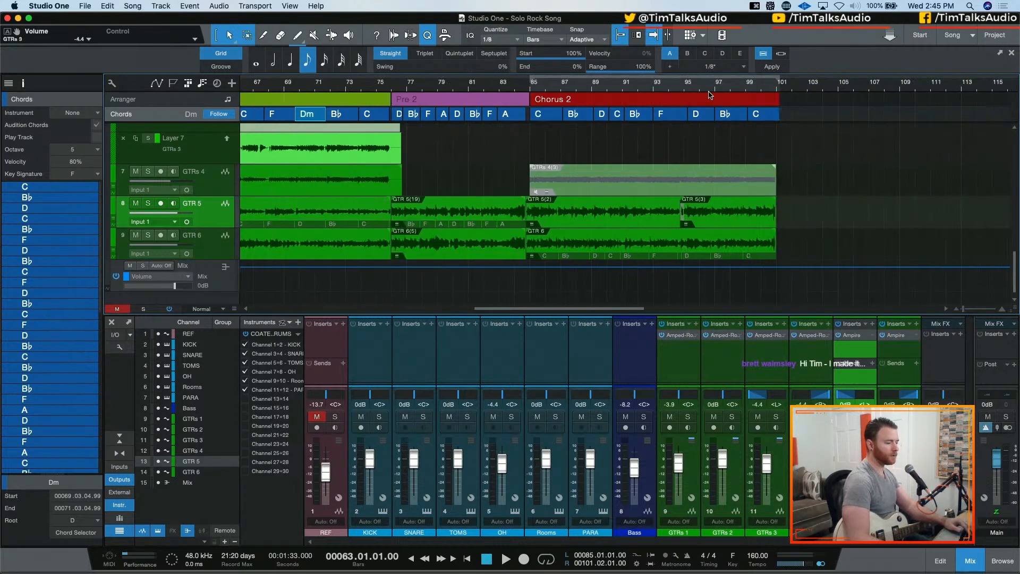
left_click_drag(597, 87, 553, 98)
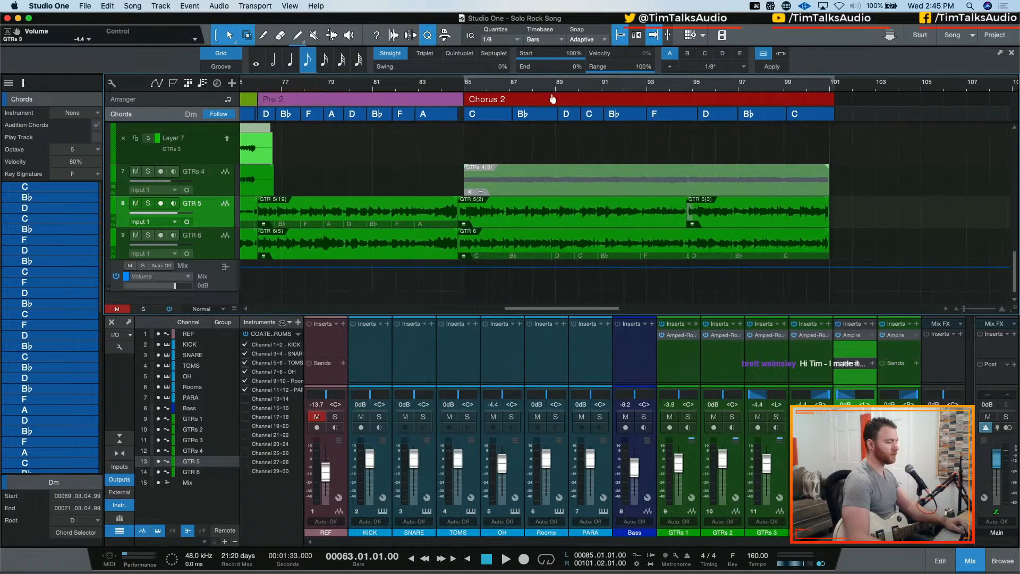
left_click(644, 90)
key("space")
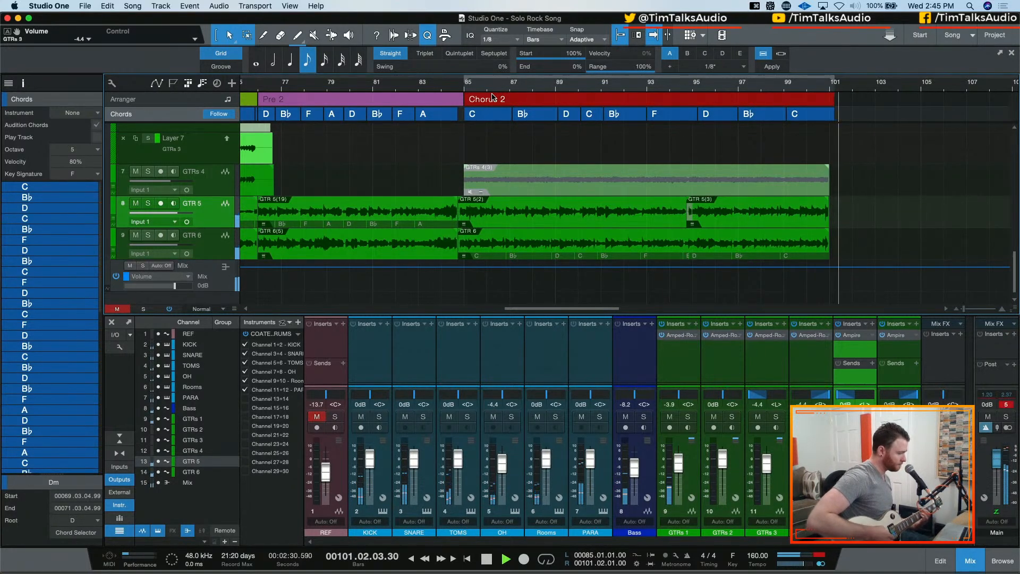
key("space")
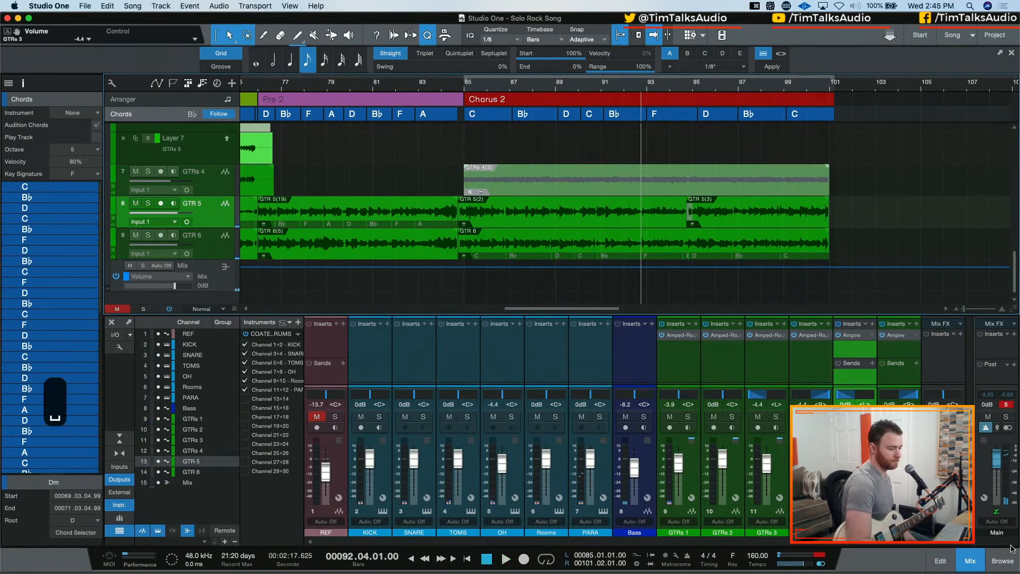
left_click(1006, 404)
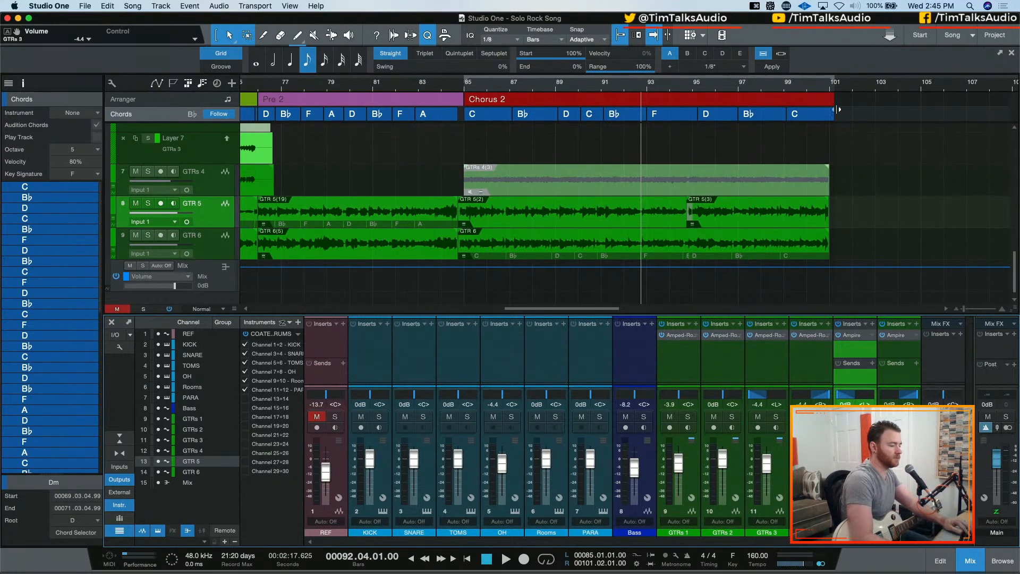
Trim the ends of the Chorus 2 arranger section and its last C chord to bar 101
left_click(831, 84)
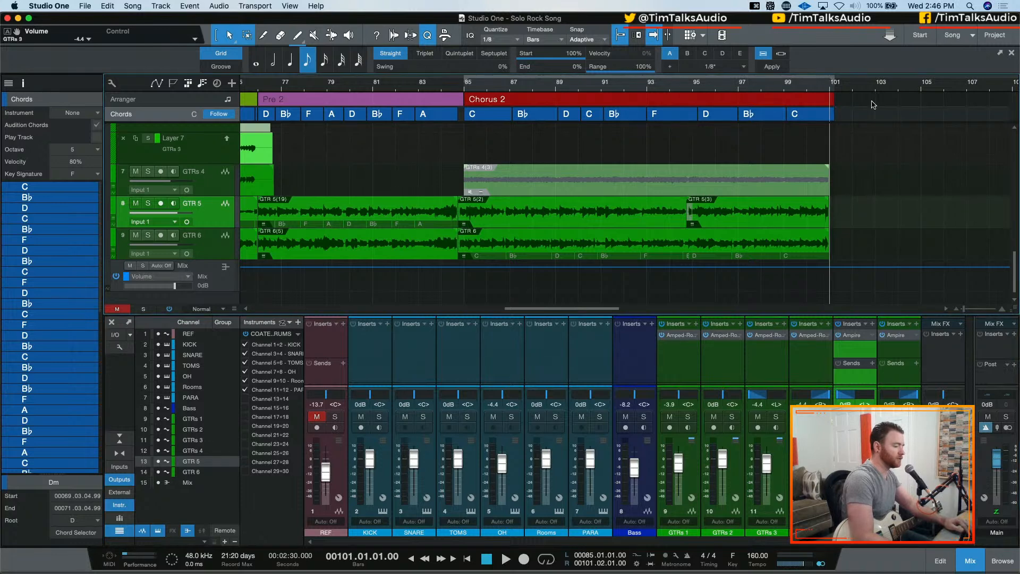
key("e")
key("e")
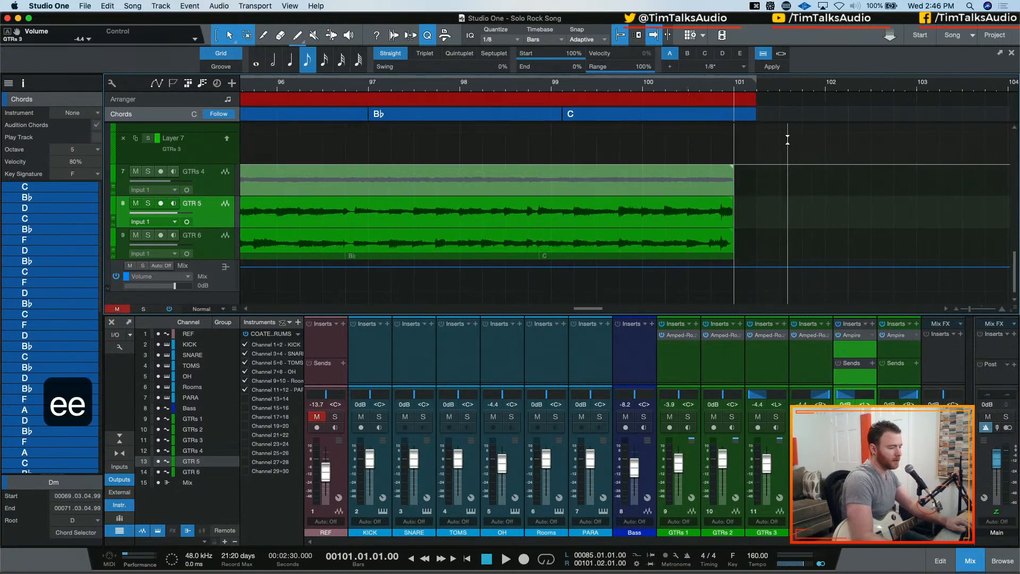
left_click_drag(755, 101, 733, 113)
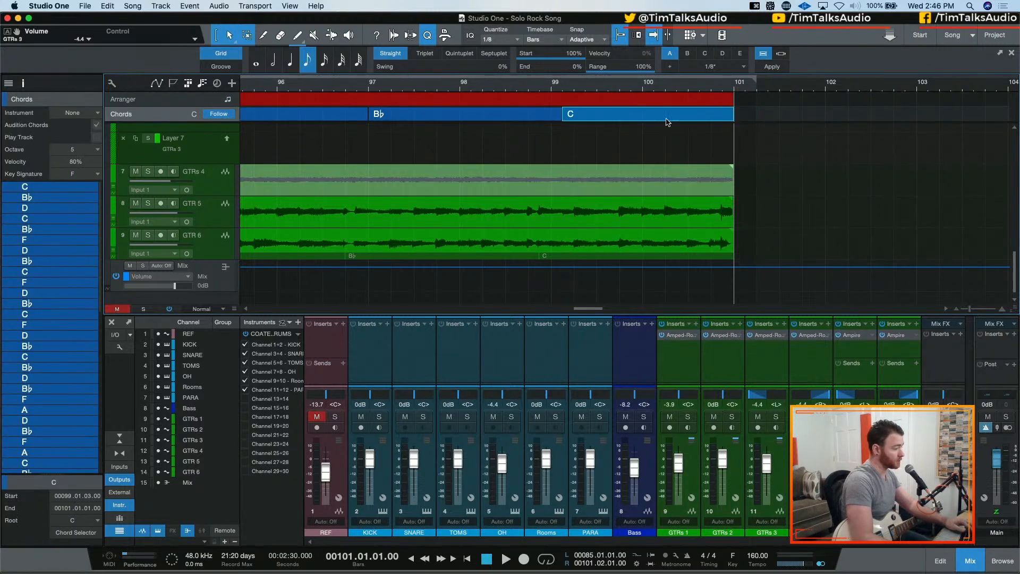
Add a new arranger section at bar 101, directly after Chorus 2, and extend it to 114.04
key("w")
key("w")
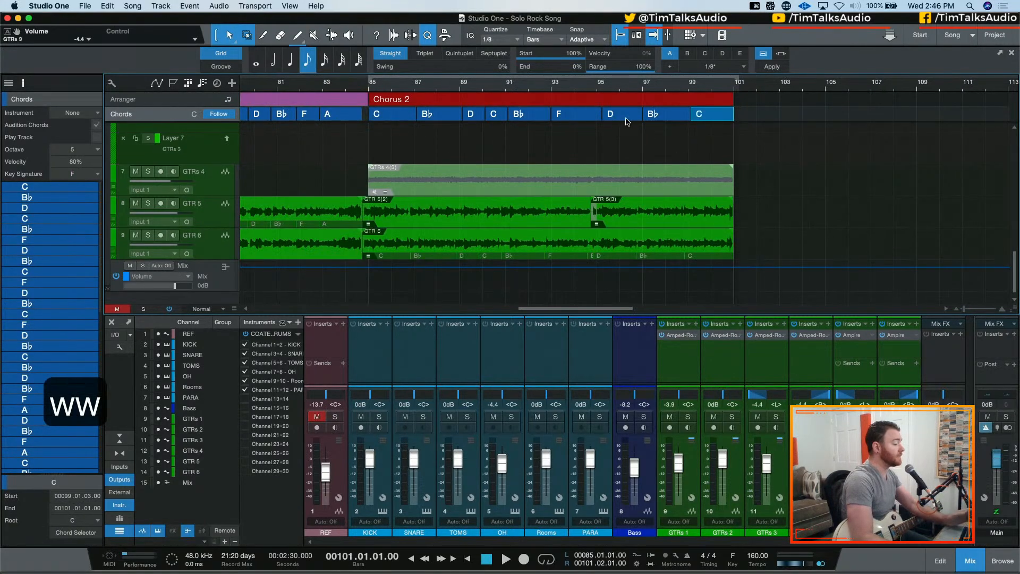
double_click(742, 103)
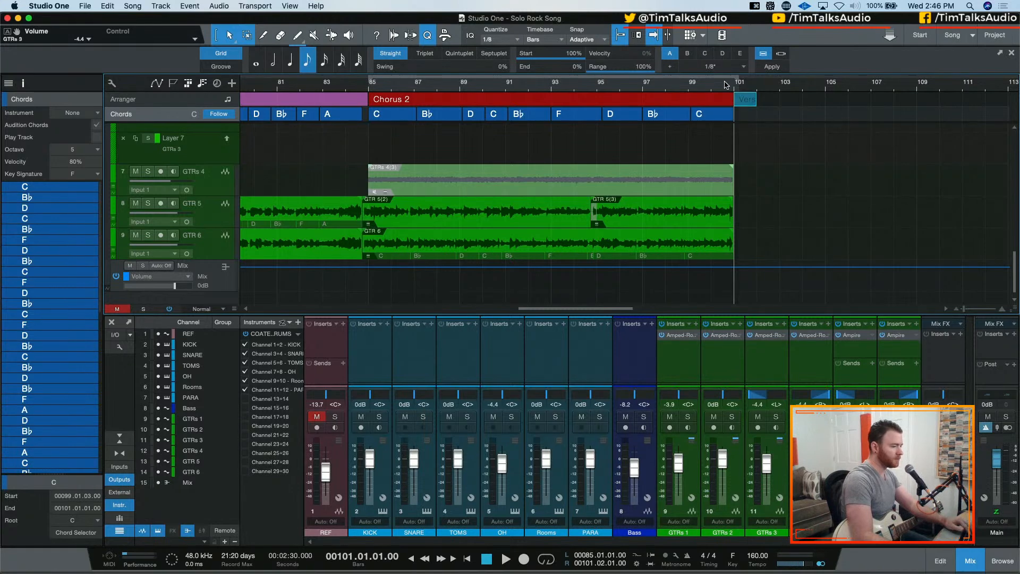
left_click_drag(752, 98, 1015, 118)
Shorten the new arranger section after Chorus 2 so that it ends at bar 109
key("w")
key("e")
key("e")
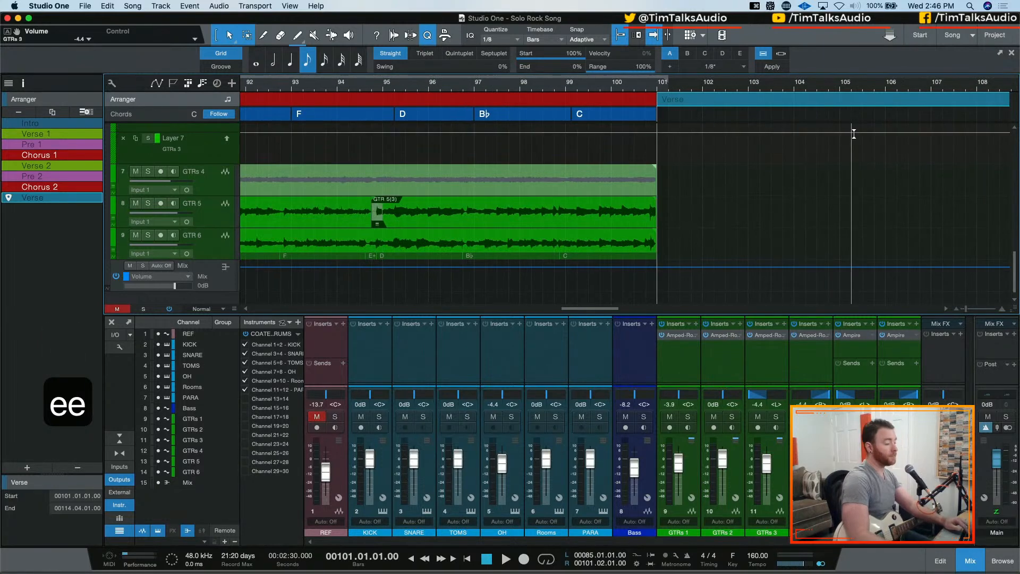
scroll(779, 152, "right", 5)
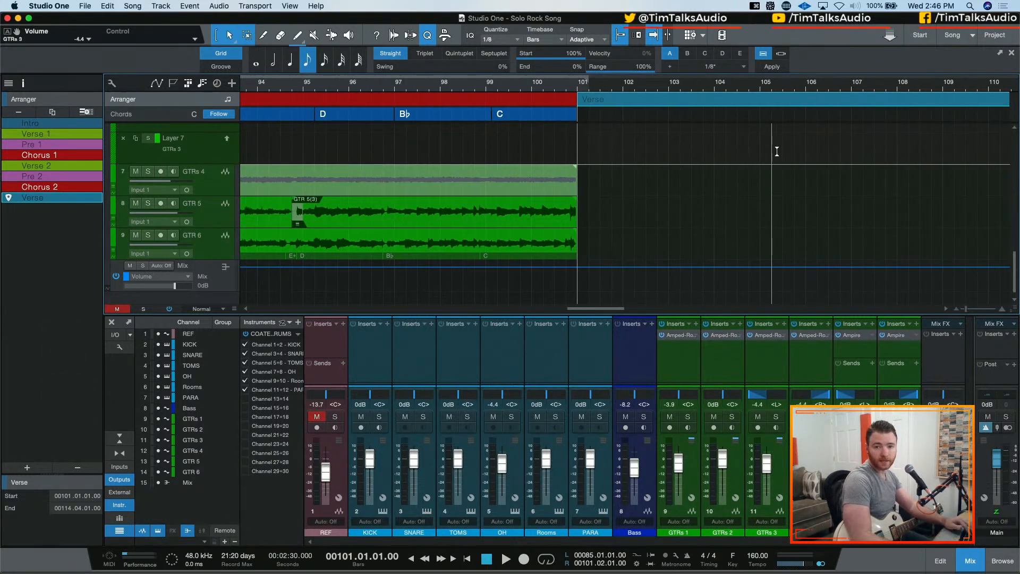
scroll(773, 152, "right", 10)
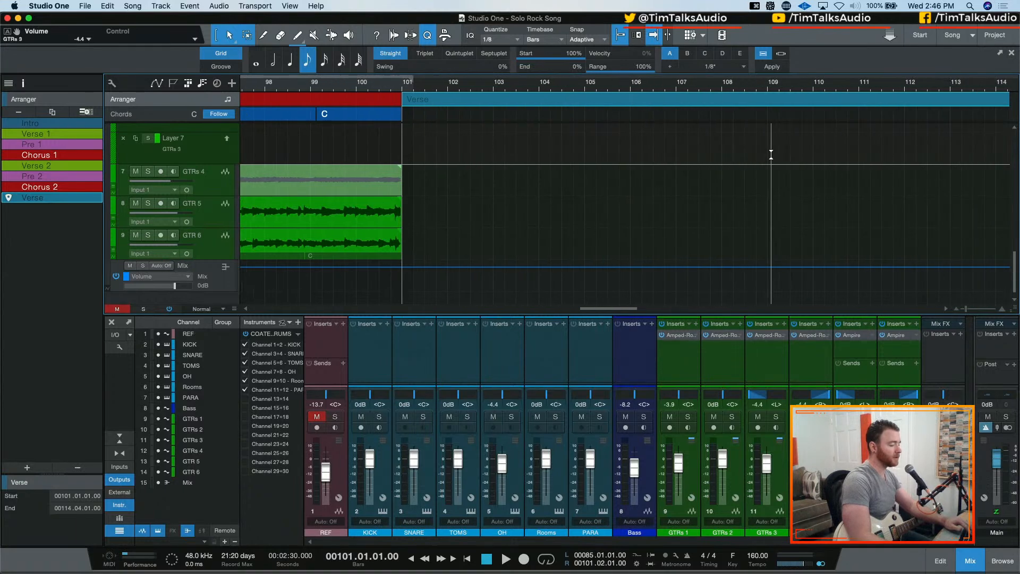
scroll(770, 154, "right", 6)
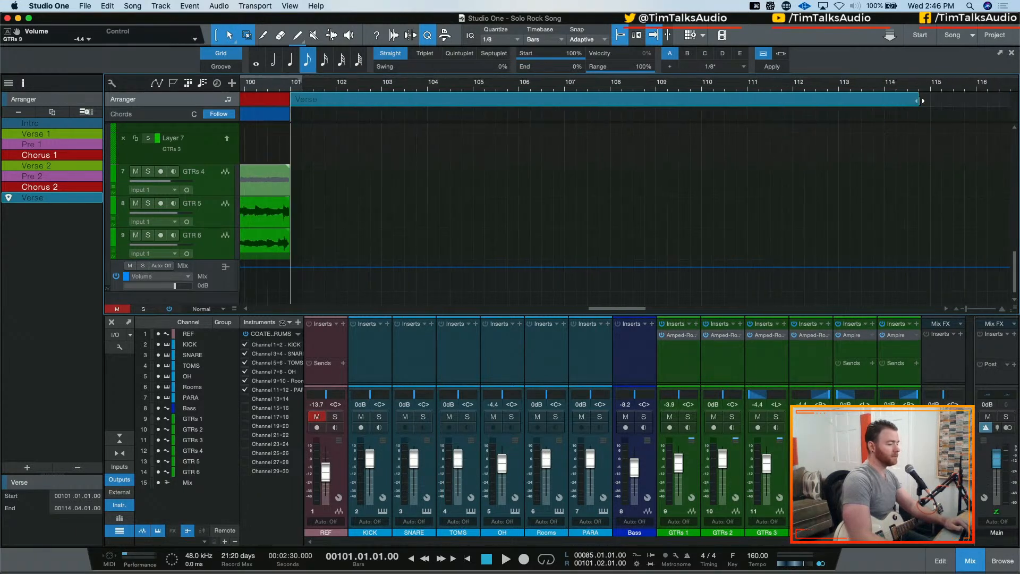
left_click_drag(922, 101, 849, 100)
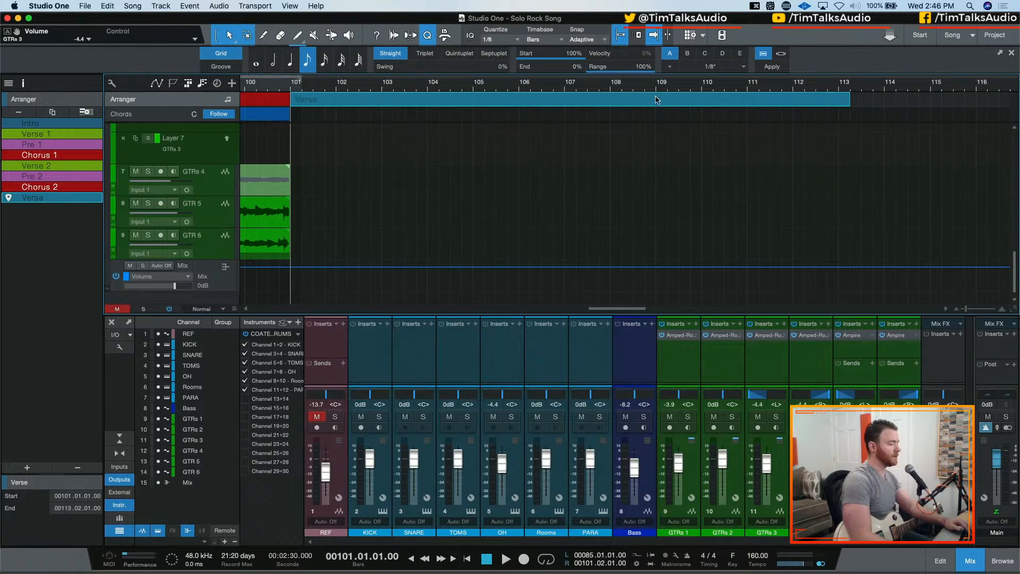
left_click_drag(851, 101, 657, 103)
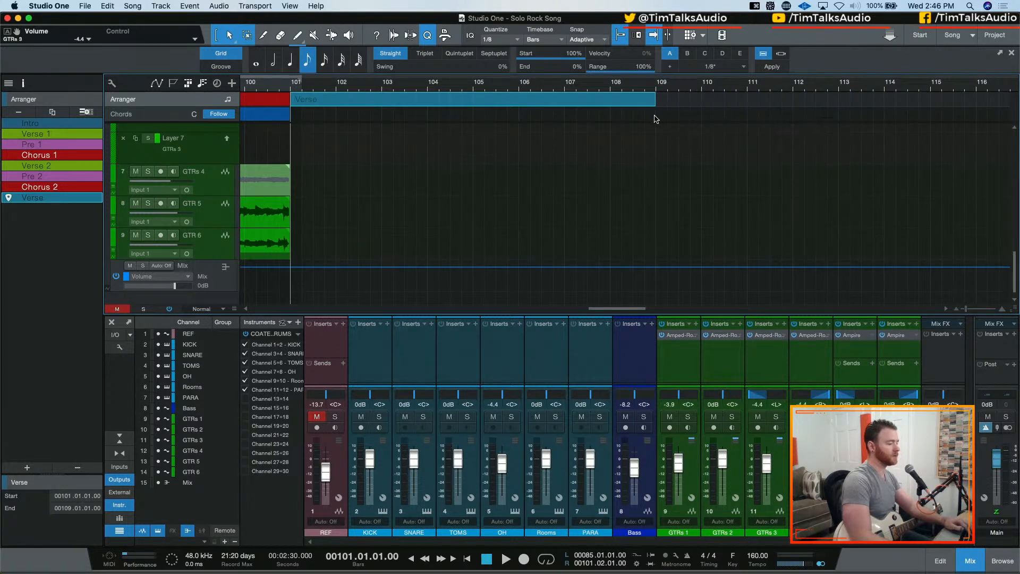
Rename the new arranger section after Chorus 2 as Bridge
double_click(39, 199)
type("Bridgr")
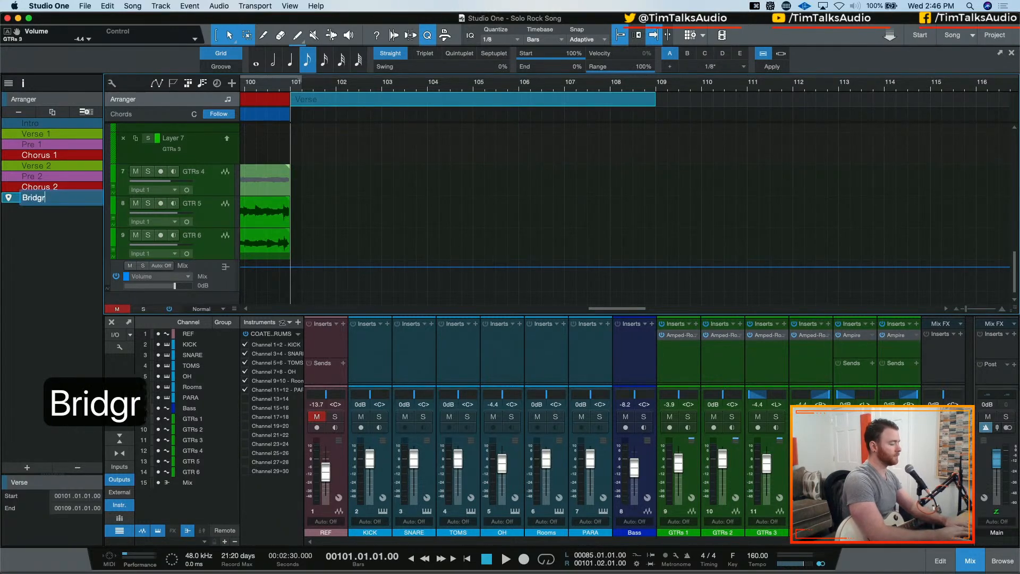
key("BackSpace")
type("e")
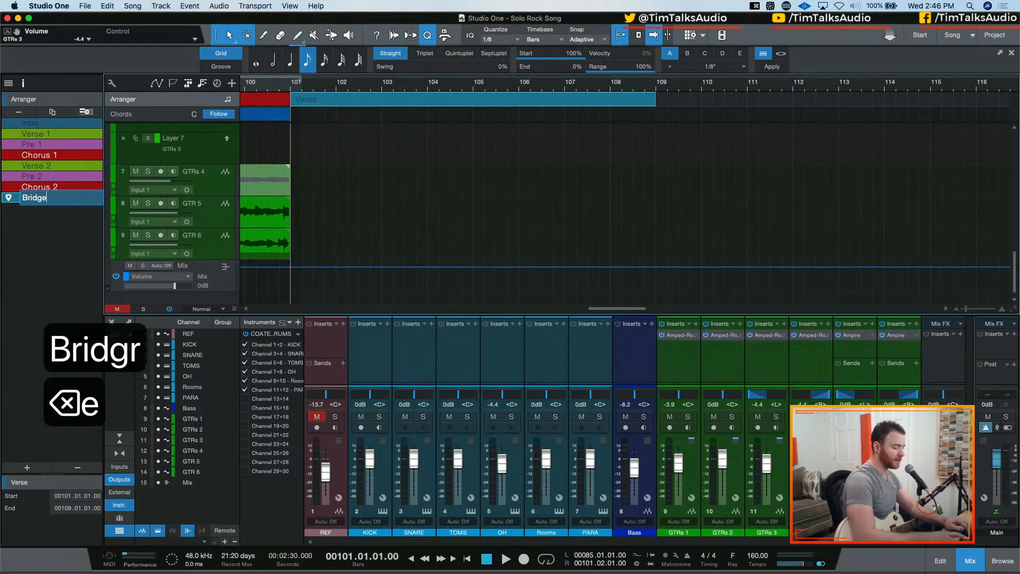
key("Return")
Set the colour of the Bridge arranger section to a muted orange
right_click(38, 198)
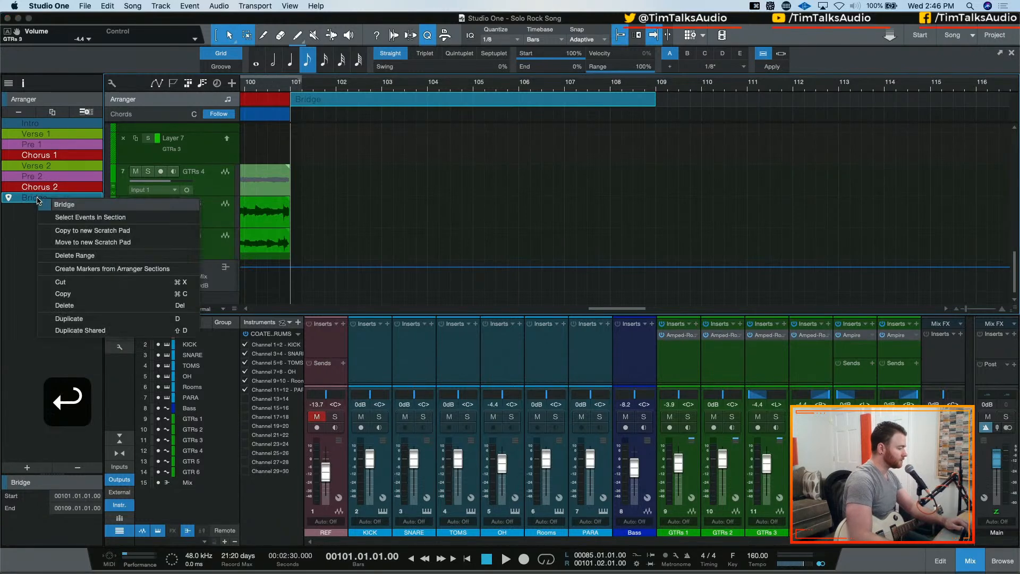
left_click(46, 212)
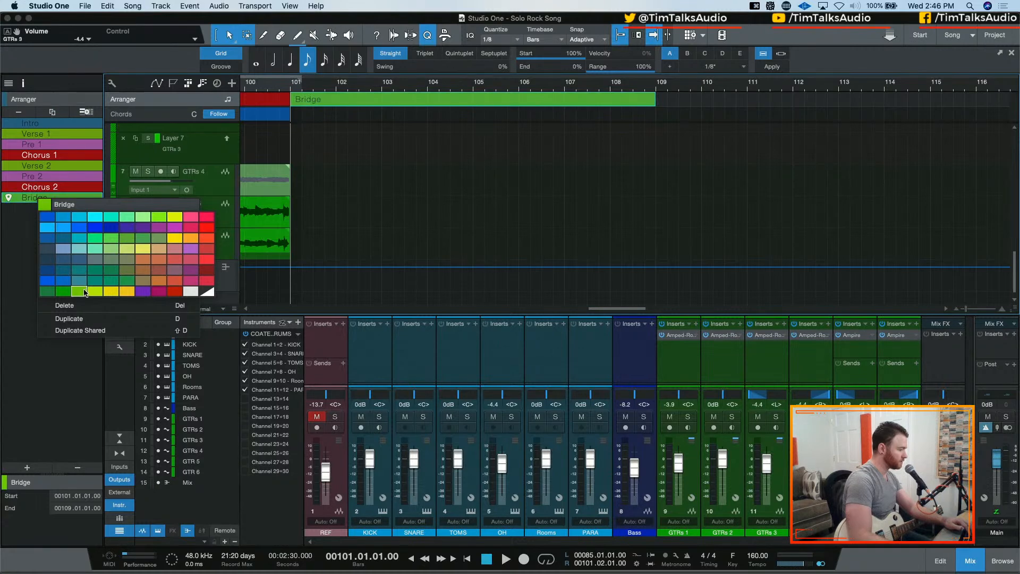
left_click(158, 259)
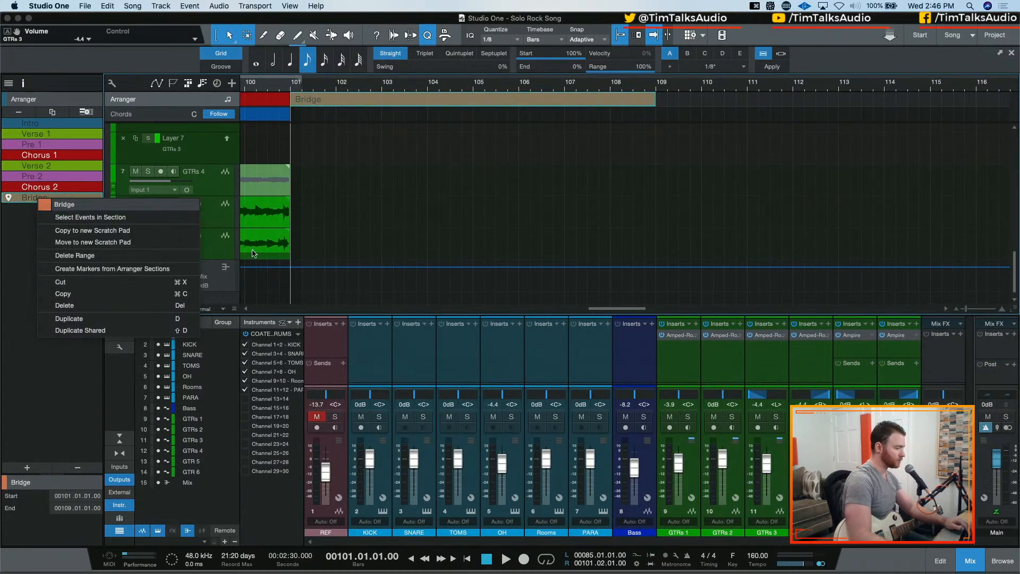
left_click(17, 266)
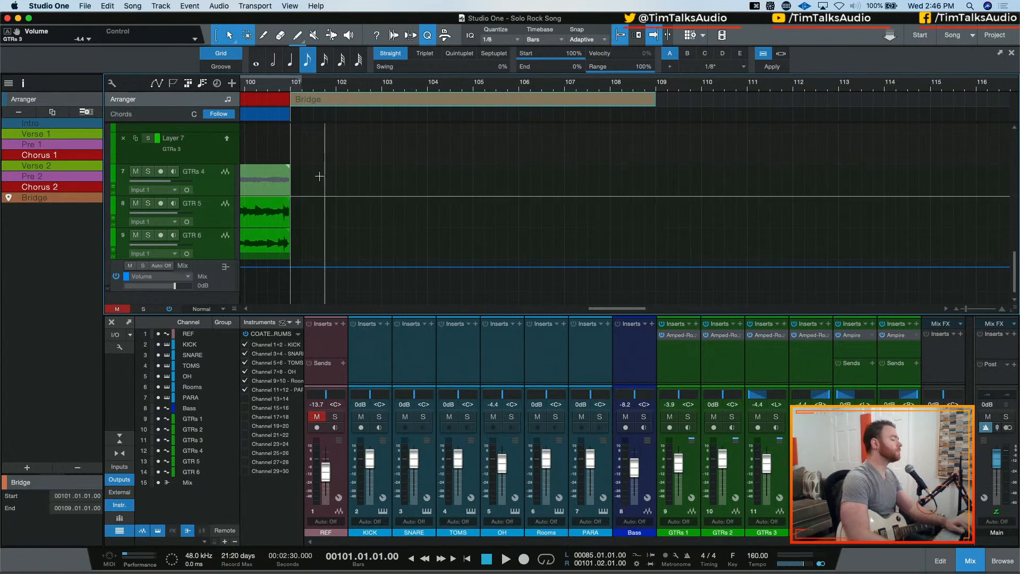
Collapse the take layers of the GTRs 3 track and select that track
scroll(345, 186, "up", 1)
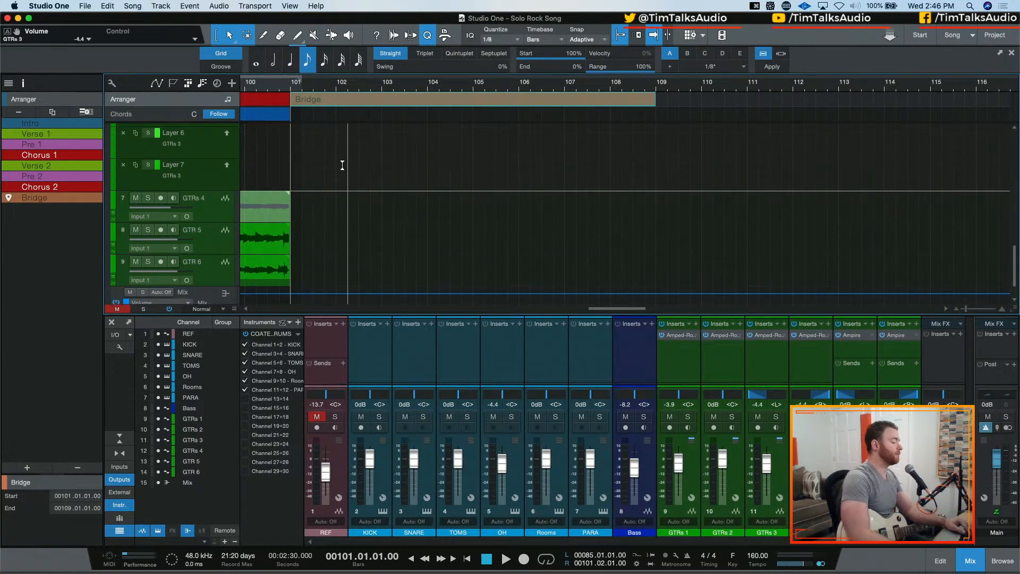
scroll(339, 164, "up", 5)
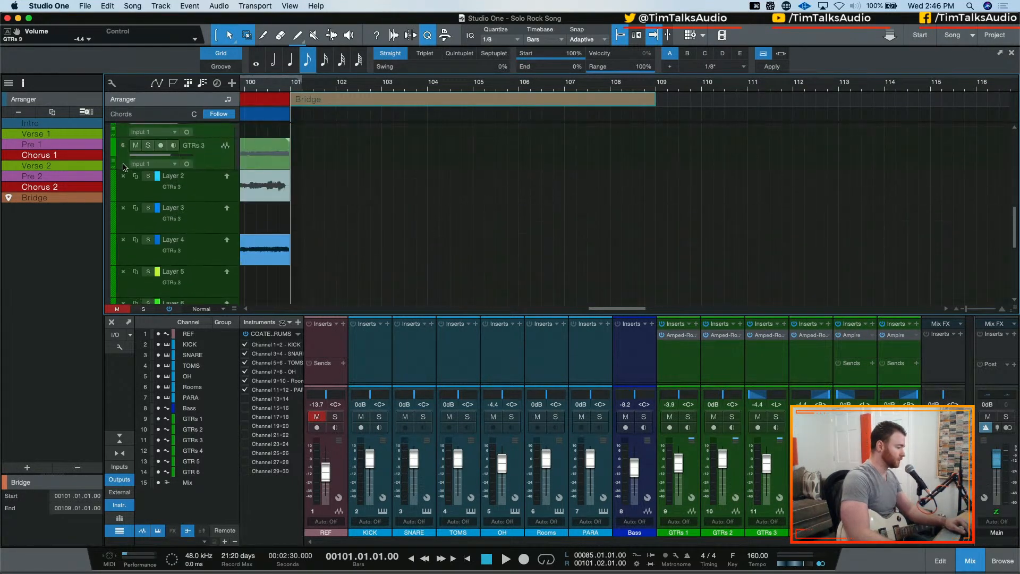
left_click(113, 163)
scroll(387, 173, "up", 1)
scroll(386, 173, "left", 5)
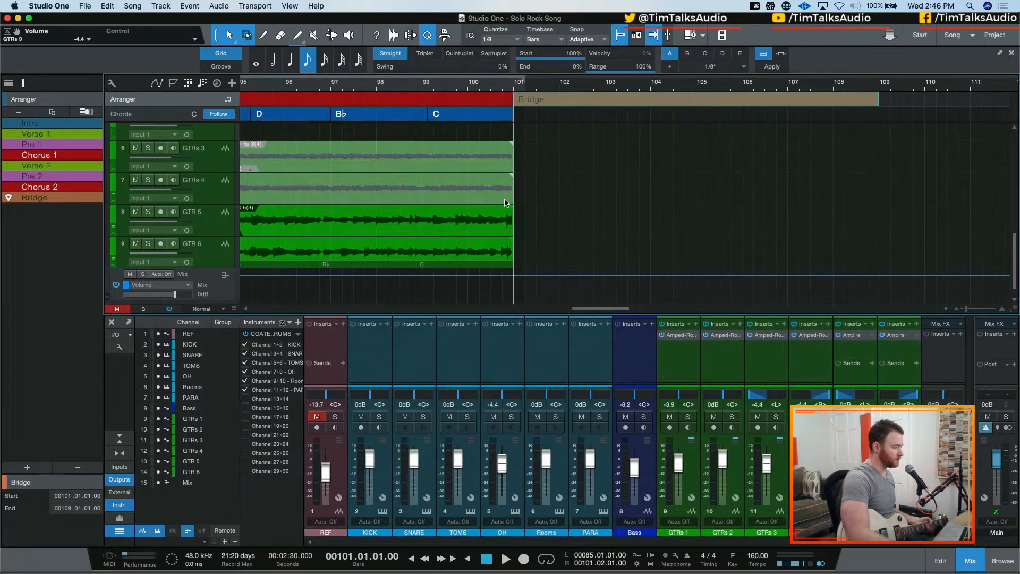
left_click(207, 157)
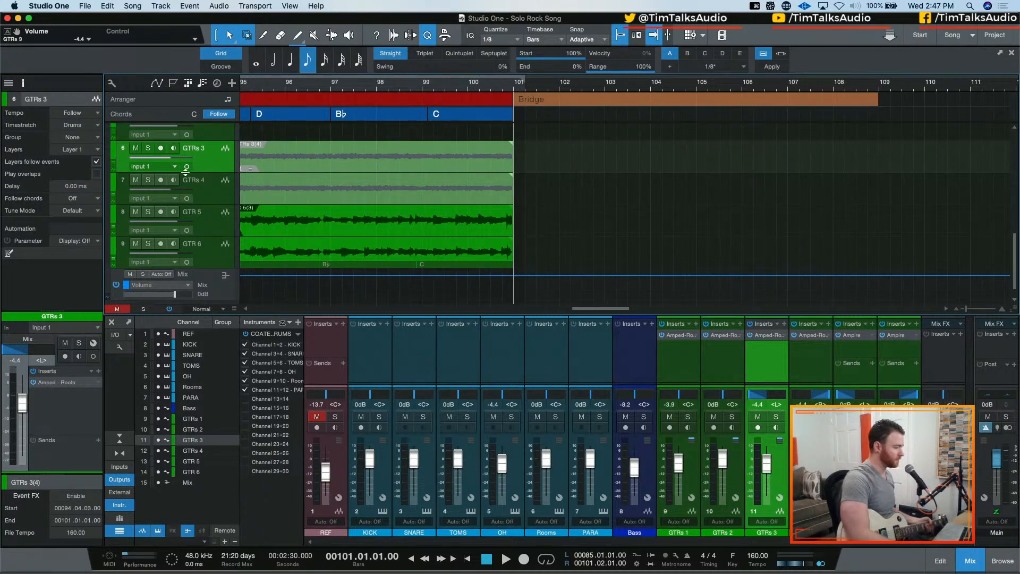
Open the Tuner on the Input 1 channel, park its window below the mixer, and hide the input channels again
left_click(130, 467)
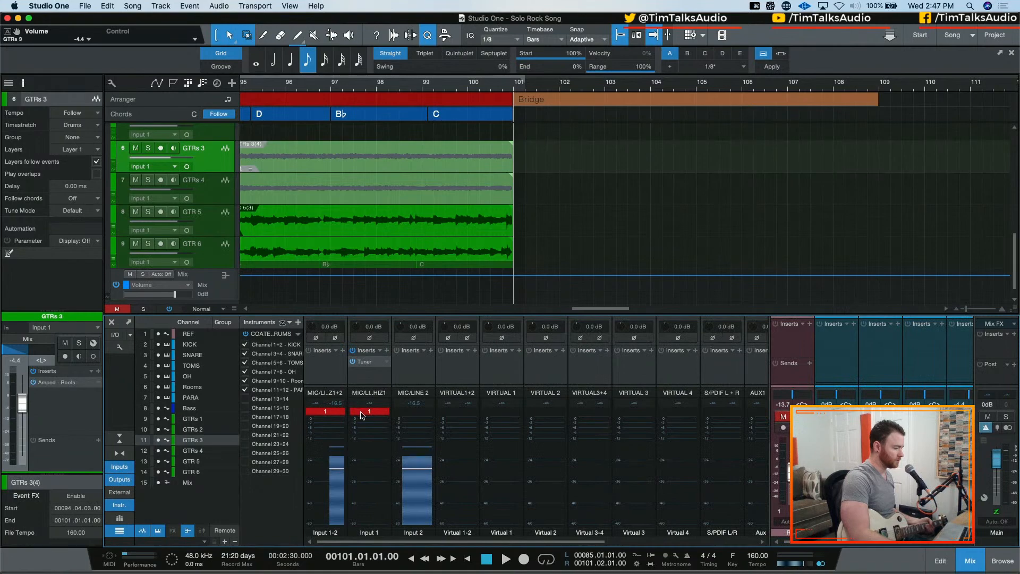
left_click(364, 361)
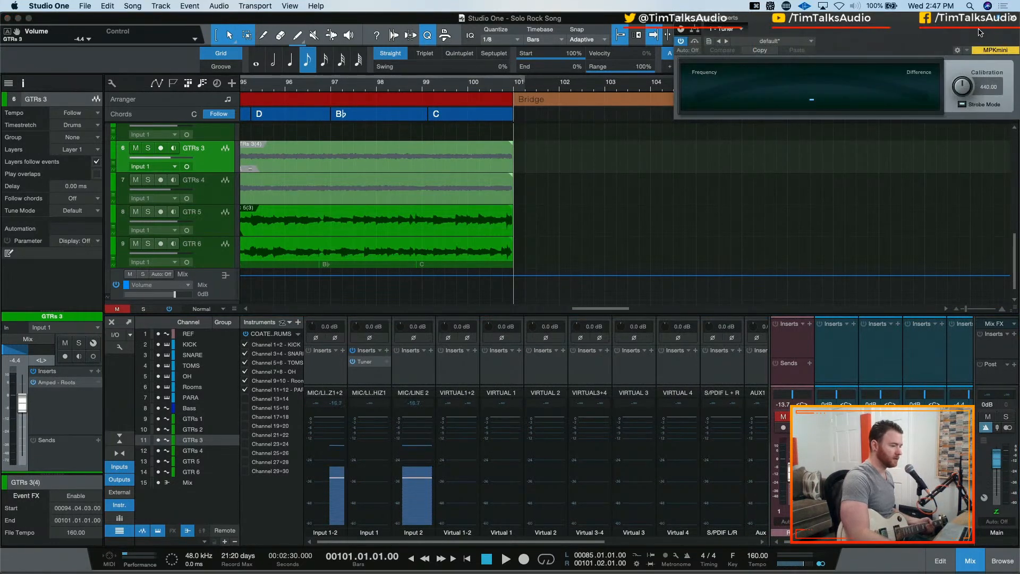
left_click_drag(958, 22, 281, 480)
left_click_drag(141, 475, 172, 539)
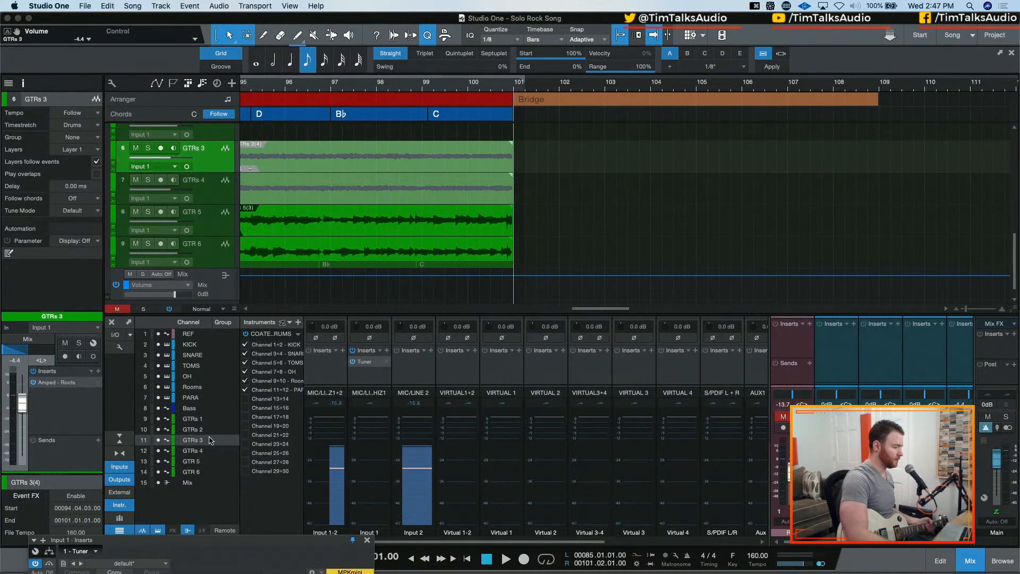
left_click(120, 466)
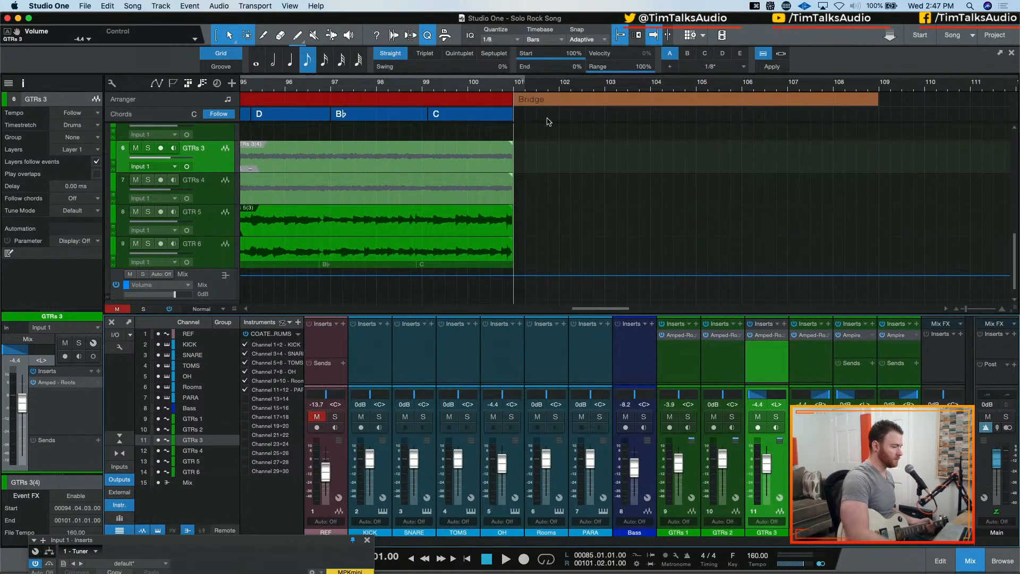
Arm GTRs 3 for recording and check its Amped - Roots amp settings
left_click(160, 149)
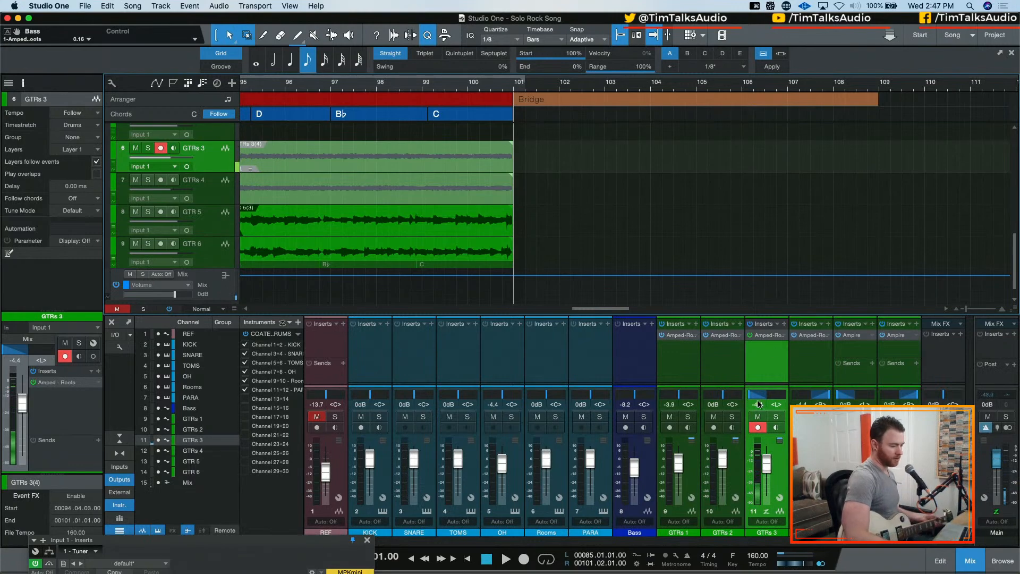
left_click(765, 335)
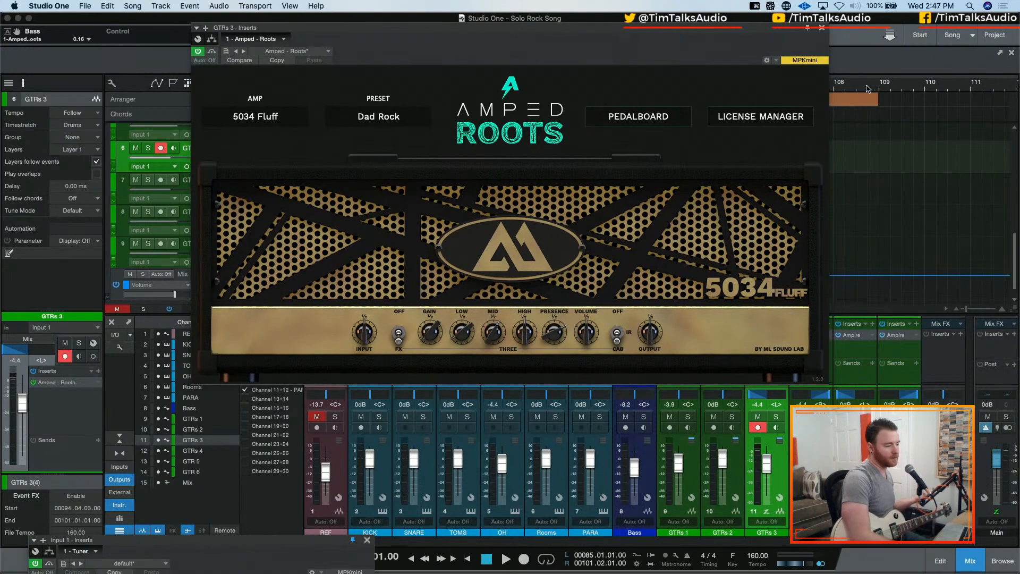
left_click(822, 28)
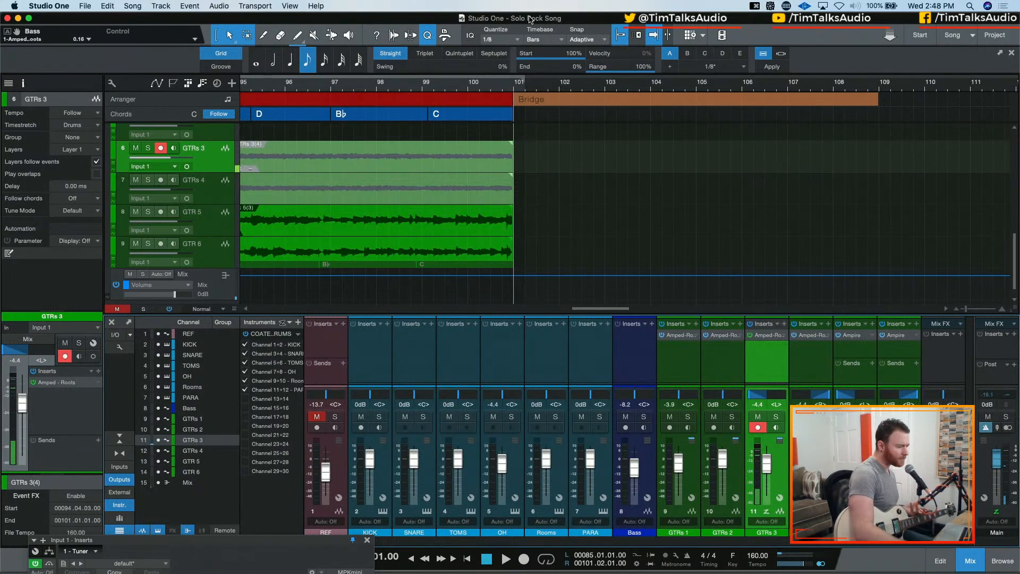
Pull the loop end back to bar 101 and play the song from the D chord in bar 95 into the bridge
left_click_drag(521, 82, 516, 82)
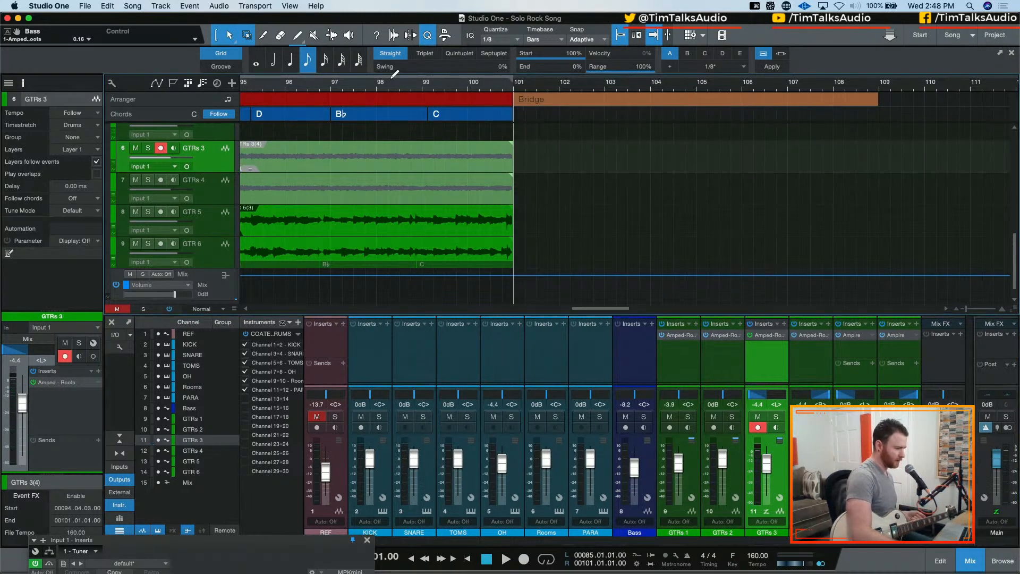
left_click(260, 90)
left_click(251, 90)
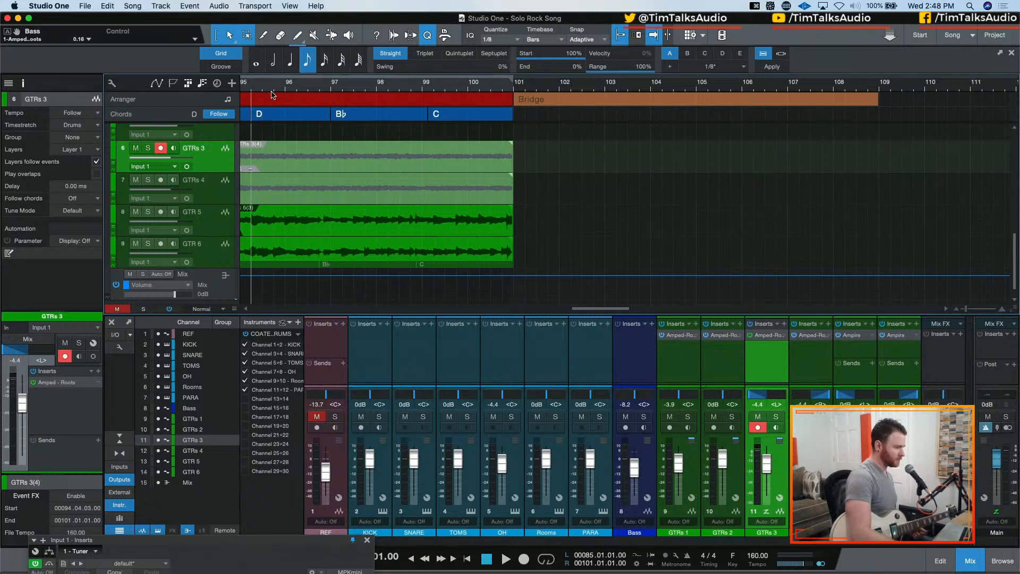
key("space")
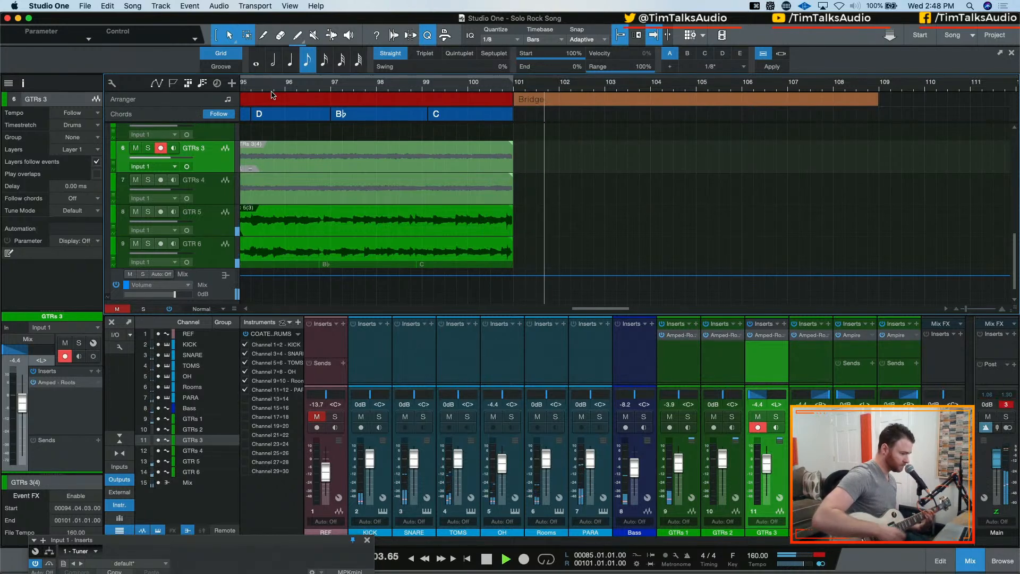
key("space")
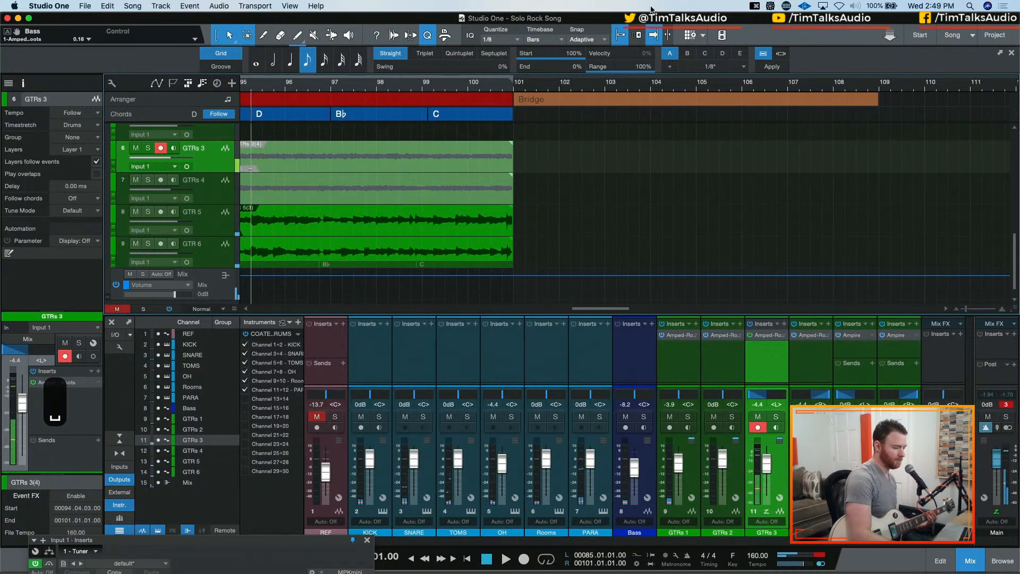
Enable input monitoring on GTRs 3 and rehearse the bridge part twice from bar 95
left_click(776, 428)
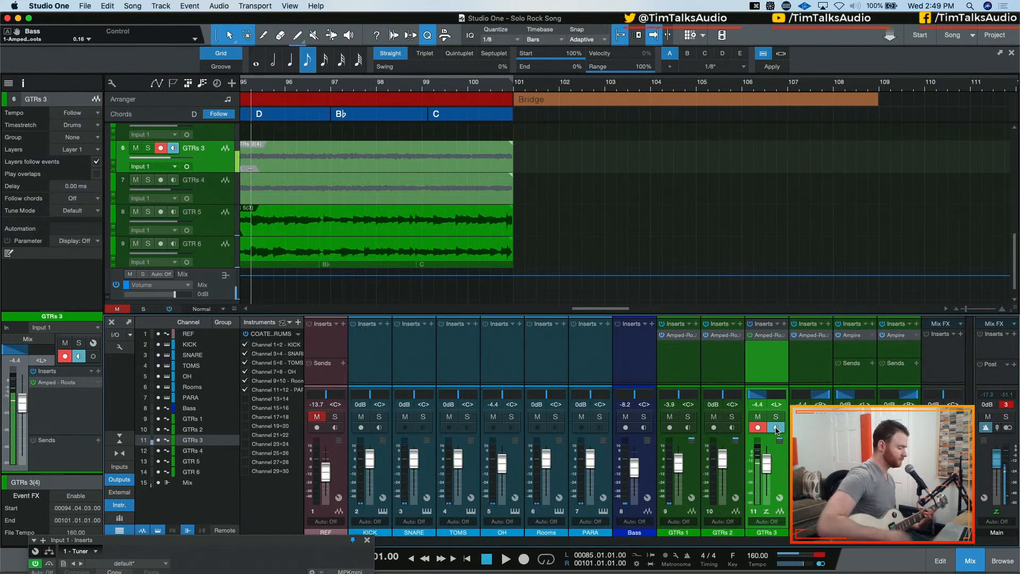
key("space")
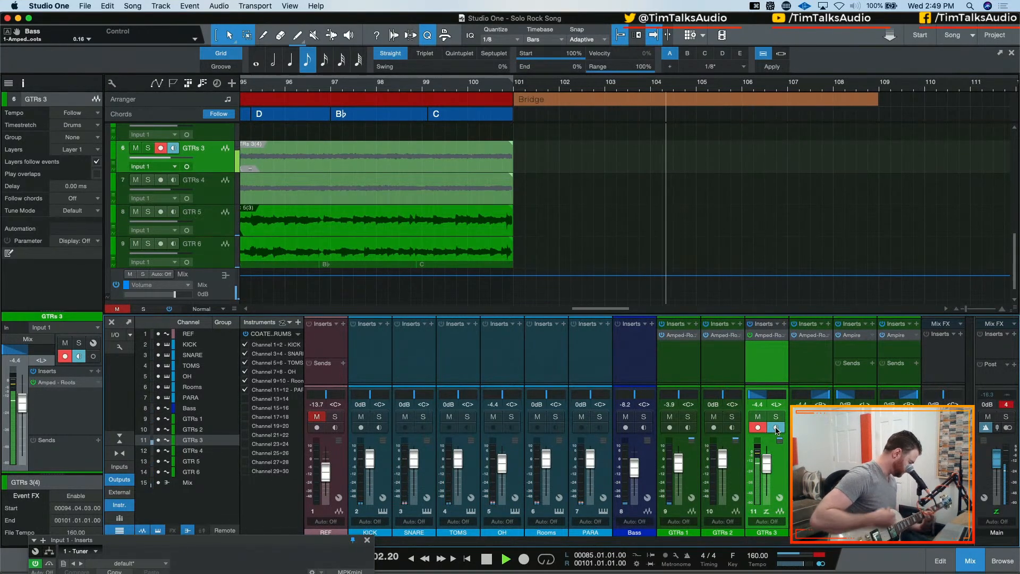
key("space")
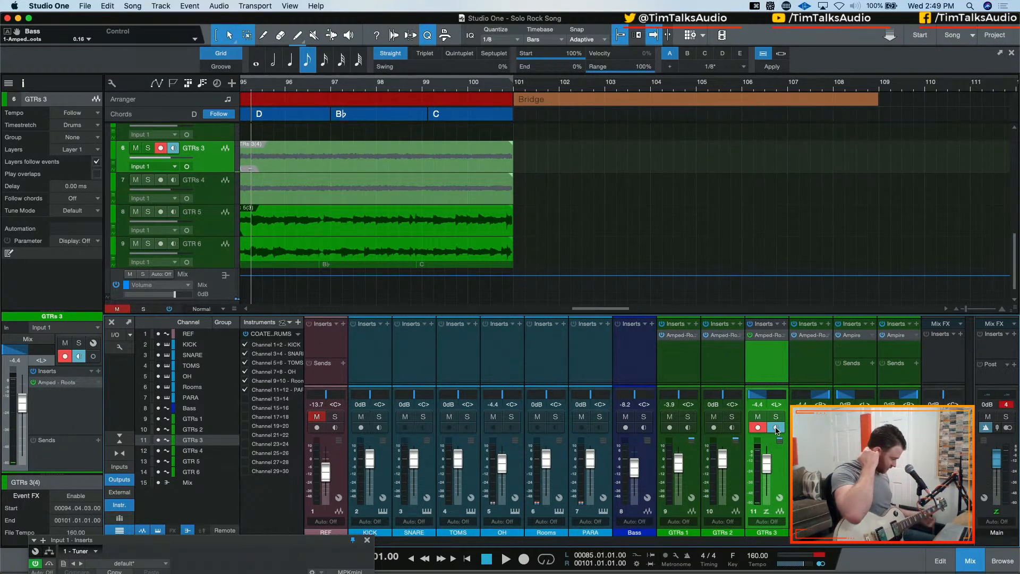
key("space")
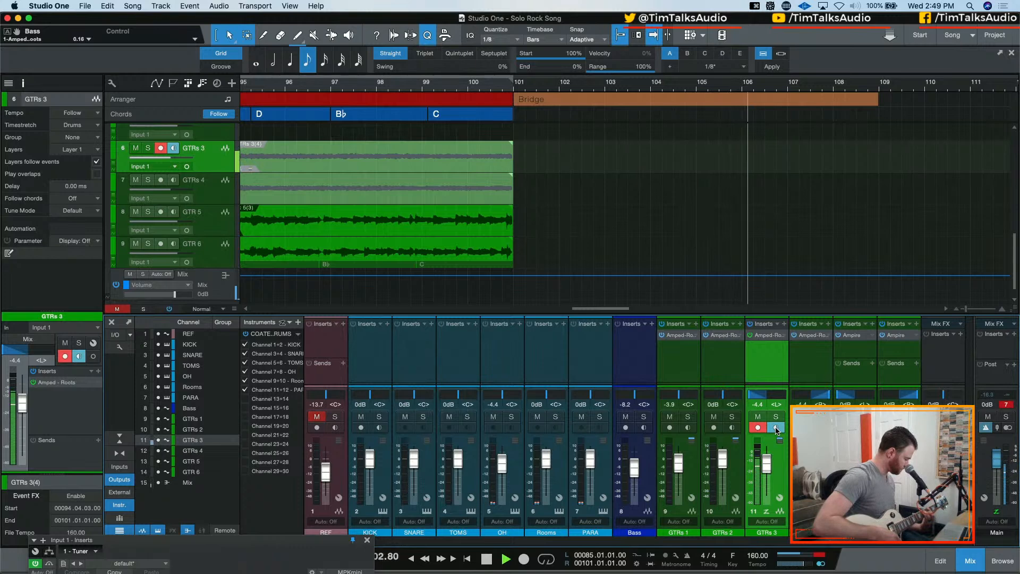
key("space")
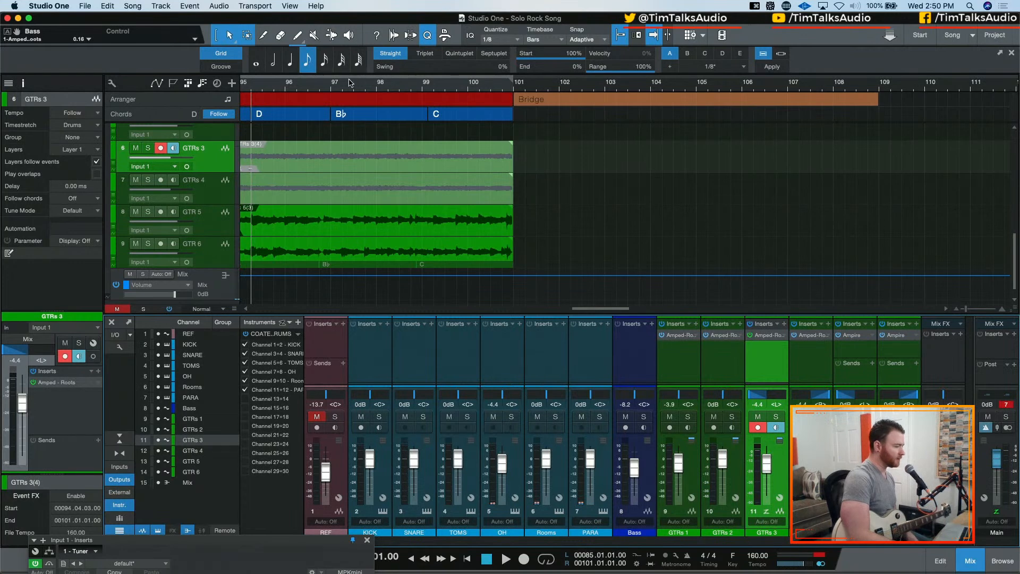
Rehearse the bridge part twice more from bar 97, and reset the clip indicator on the Main output
left_click(328, 85)
key("space")
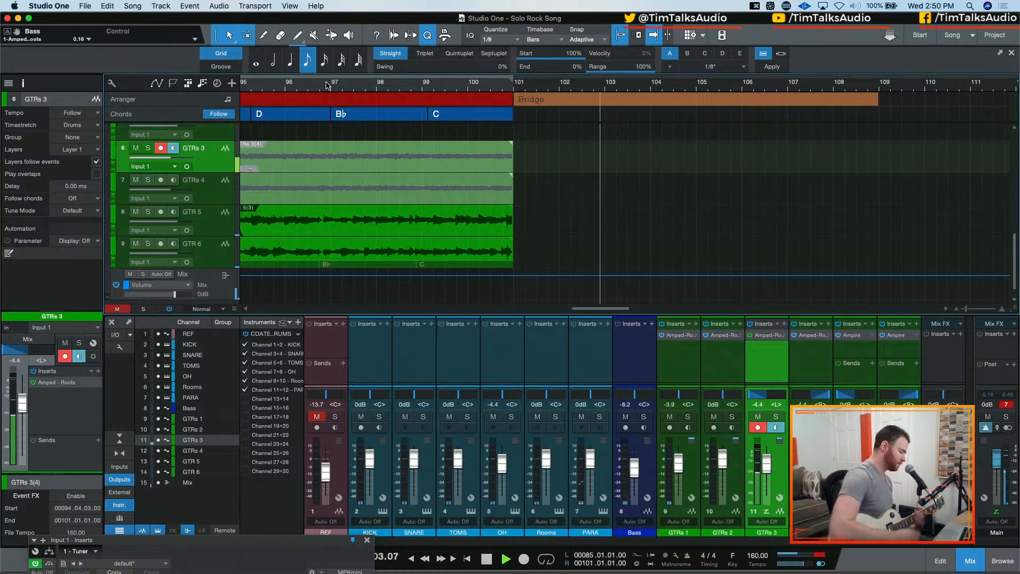
key("space")
key("space")
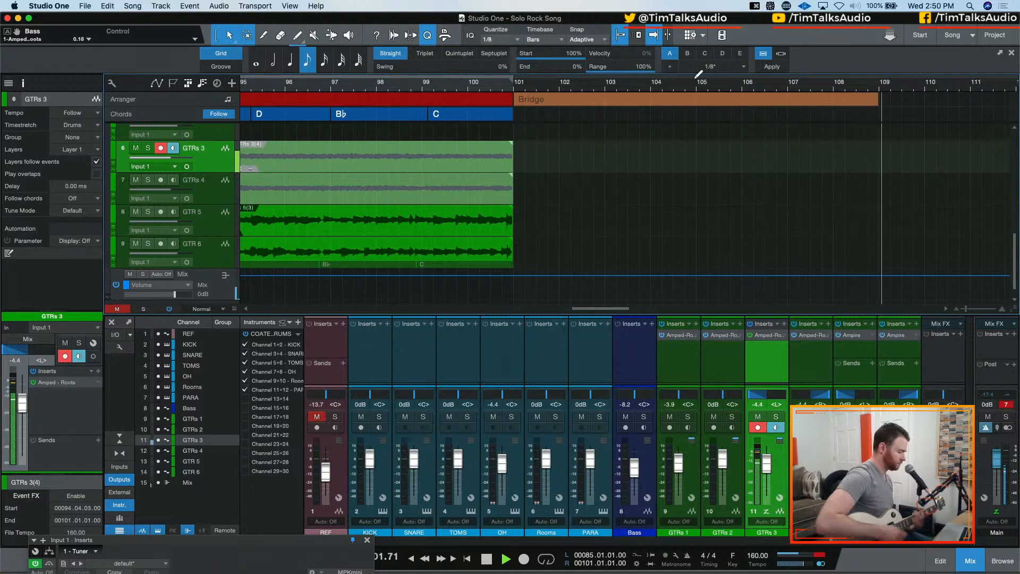
key("space")
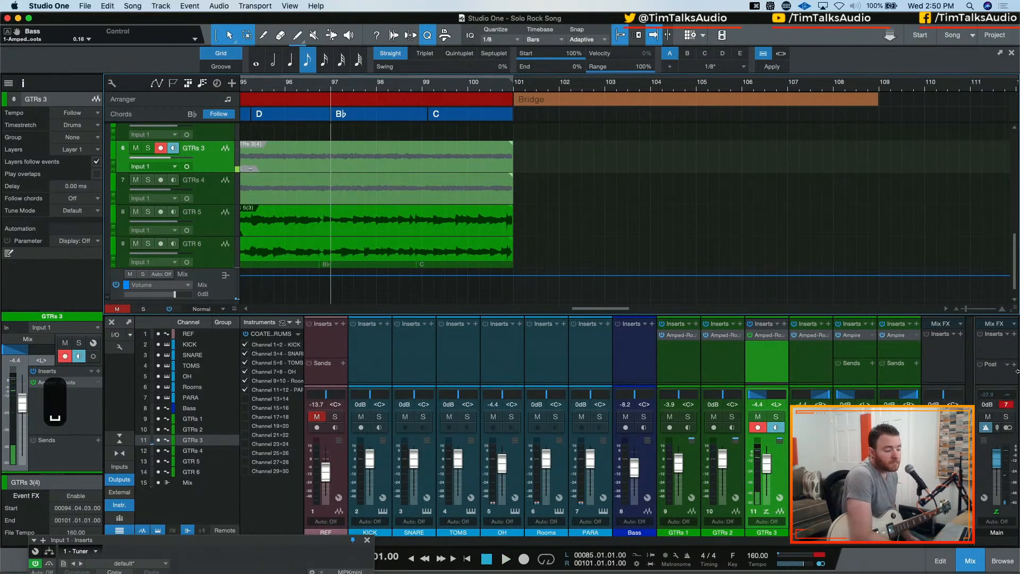
left_click(1007, 405)
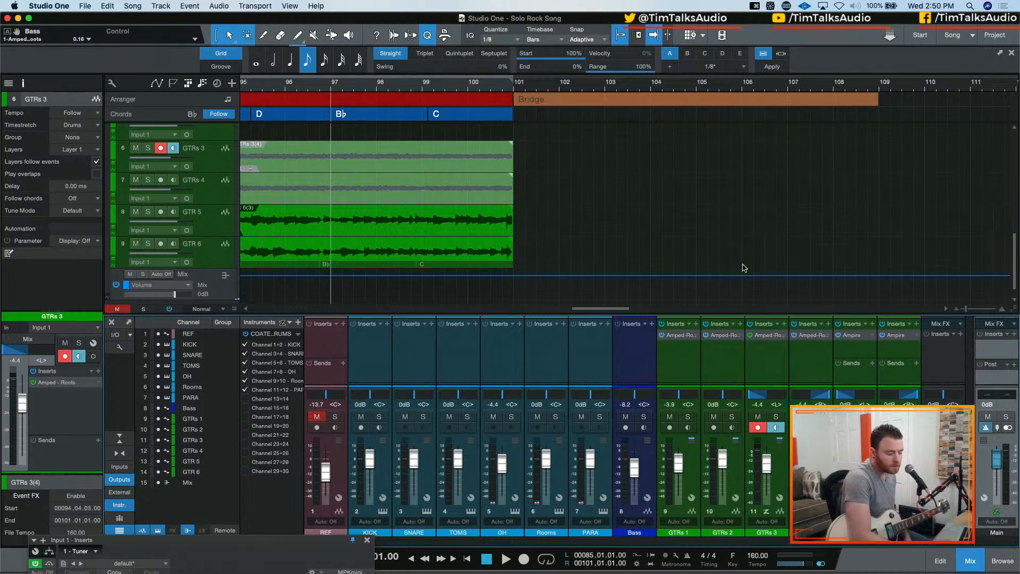
Turn on the metronome and record a GTRs 3 take from bar 97 through the end of the bridge at bar 109
key("c")
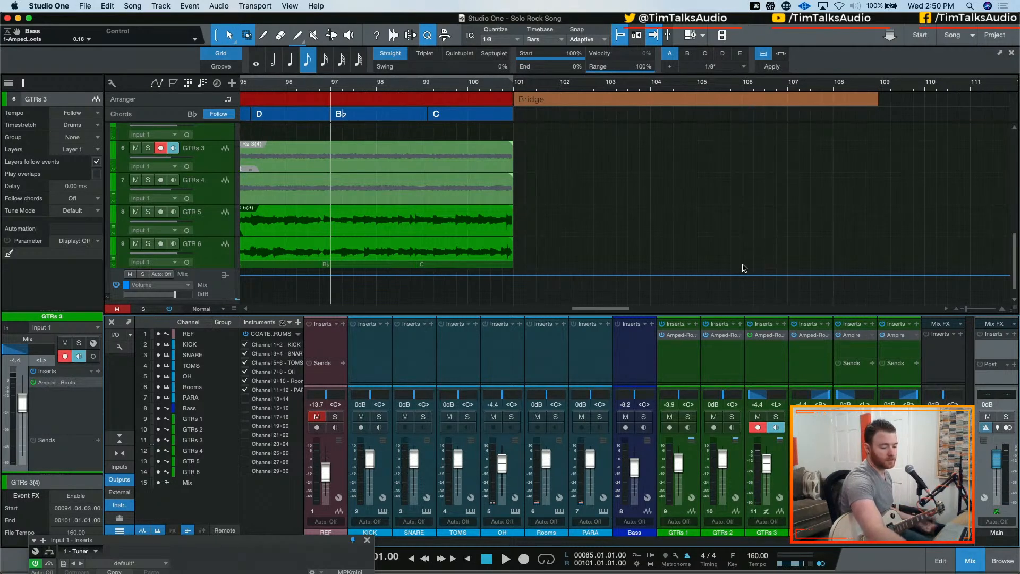
key("KP_Multiply")
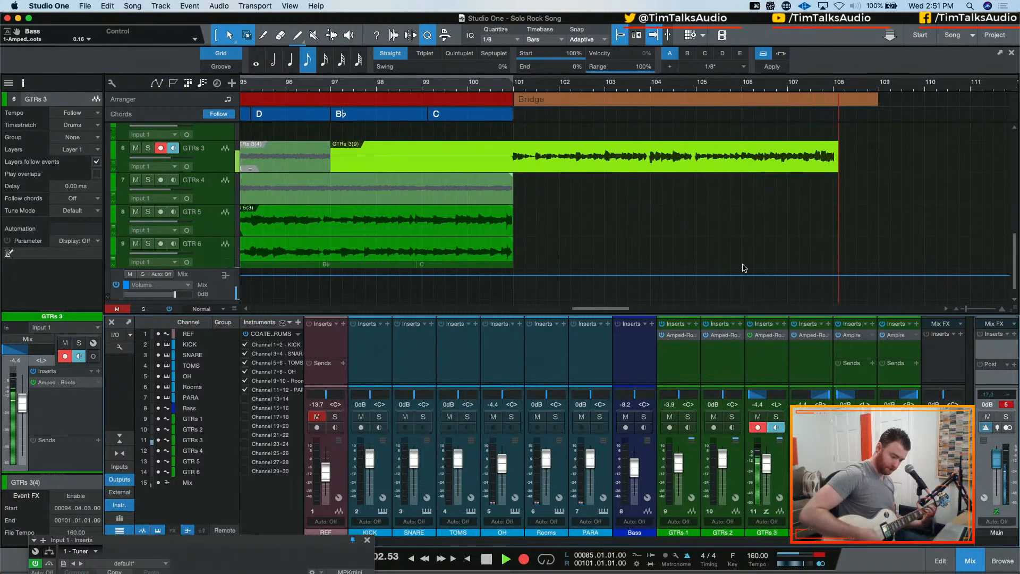
key("space")
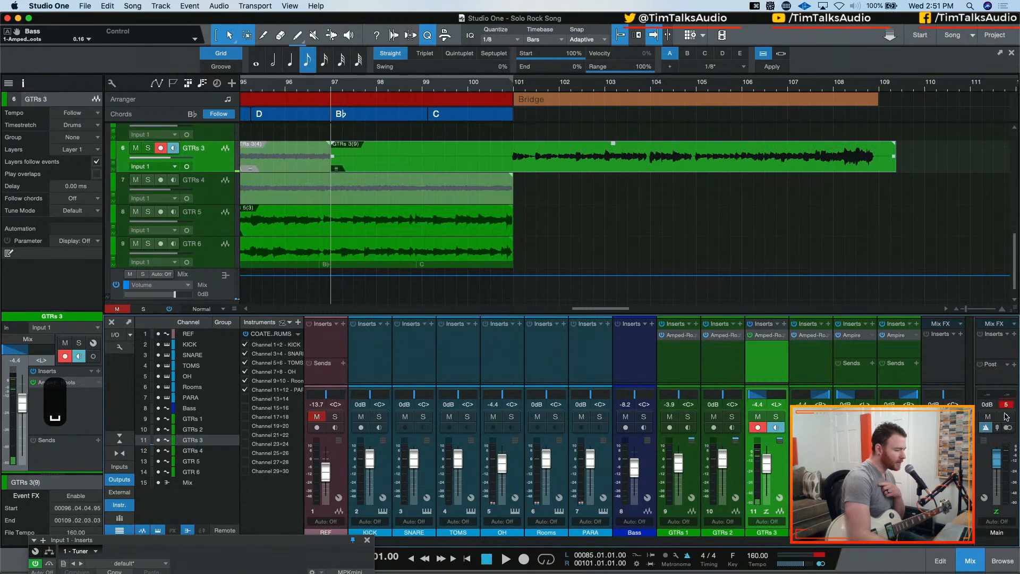
Turn off input monitoring on GTRs 3, keeping its volume at -4.4 dB
left_click(763, 404)
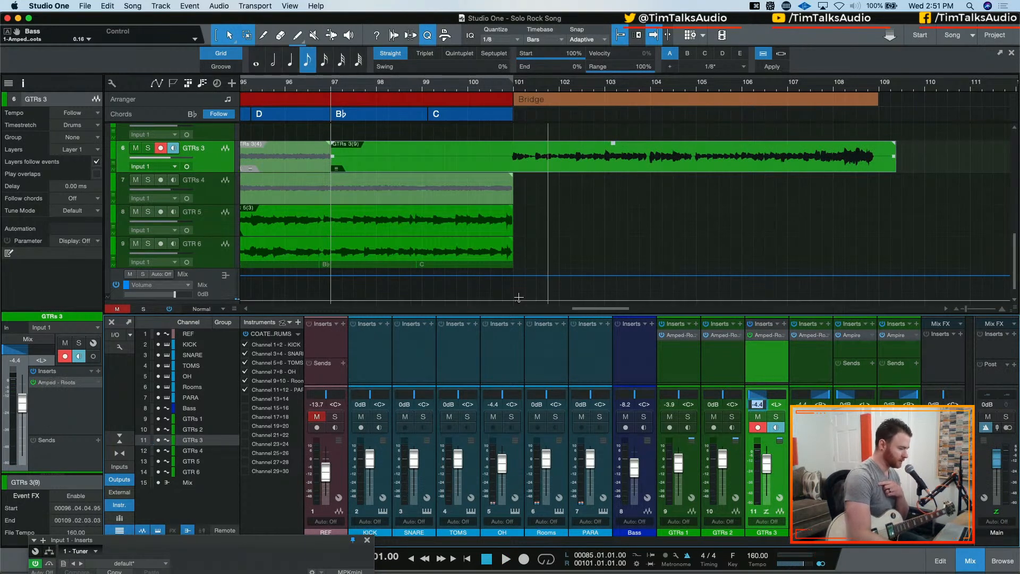
key("Escape")
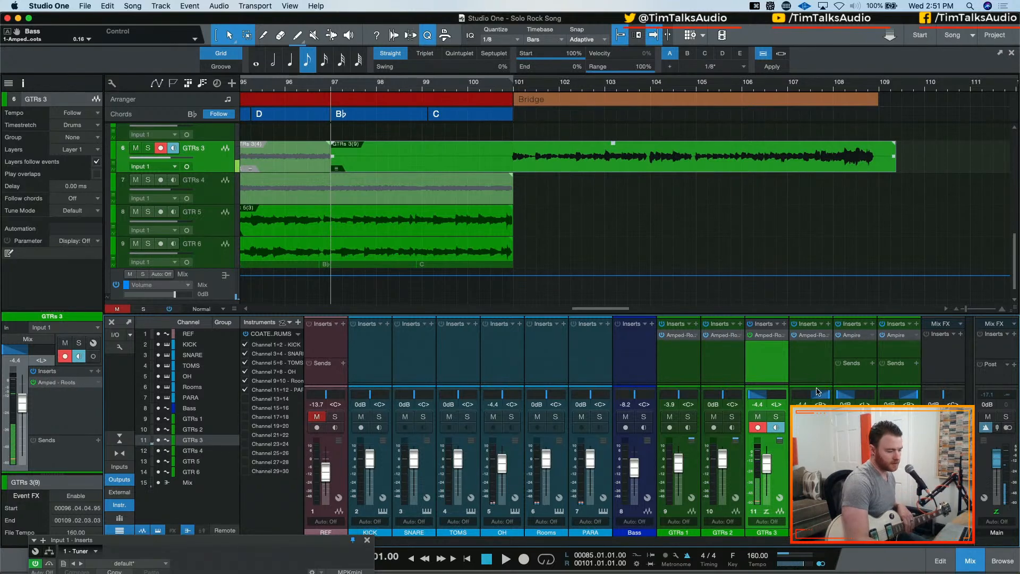
left_click(776, 429)
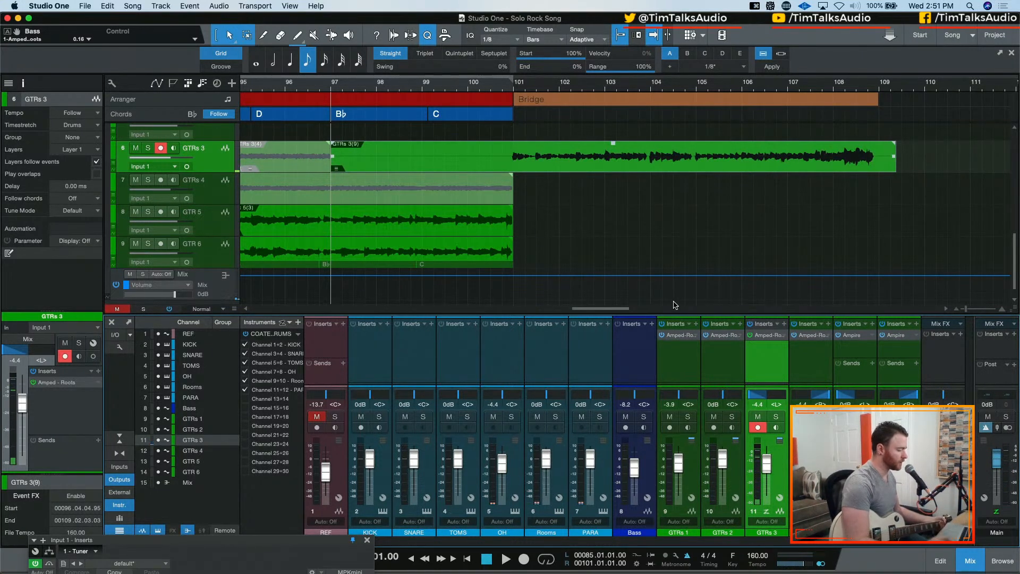
key("KP_Multiply")
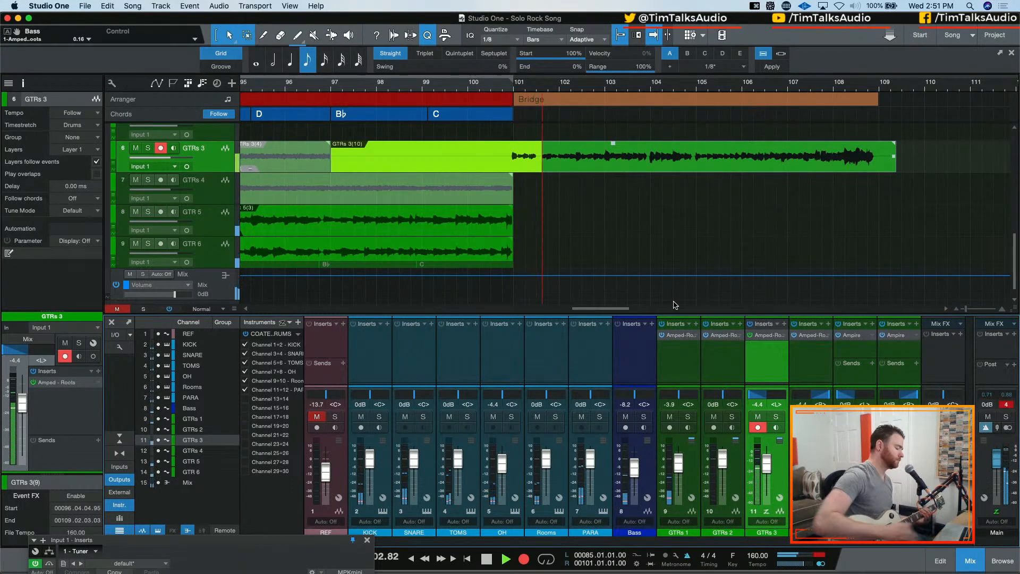
key("space")
key("super+z")
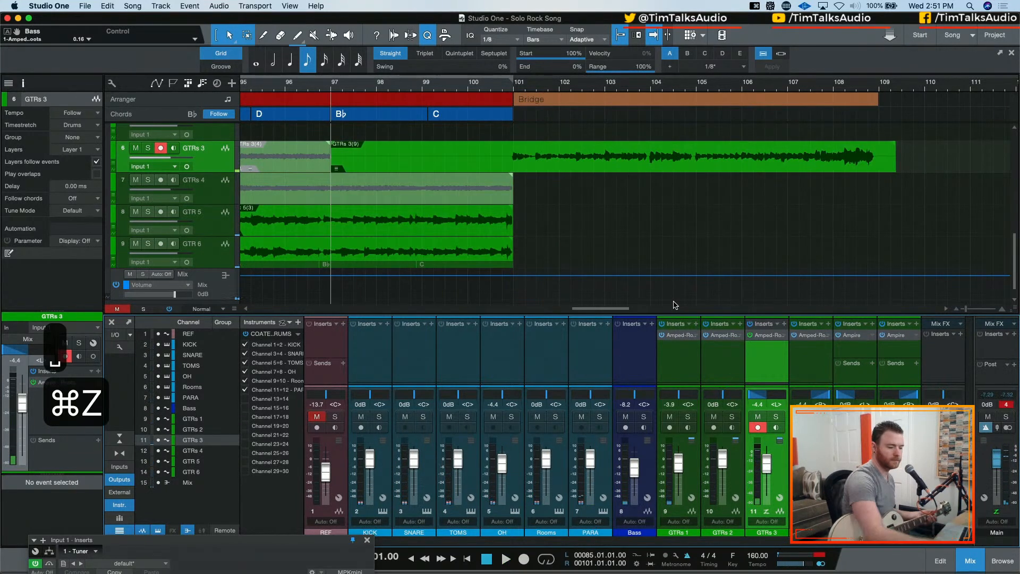
Try to record the bridge part on GTRs 3 in four takes, each starting from bar 97
key("KP_Multiply")
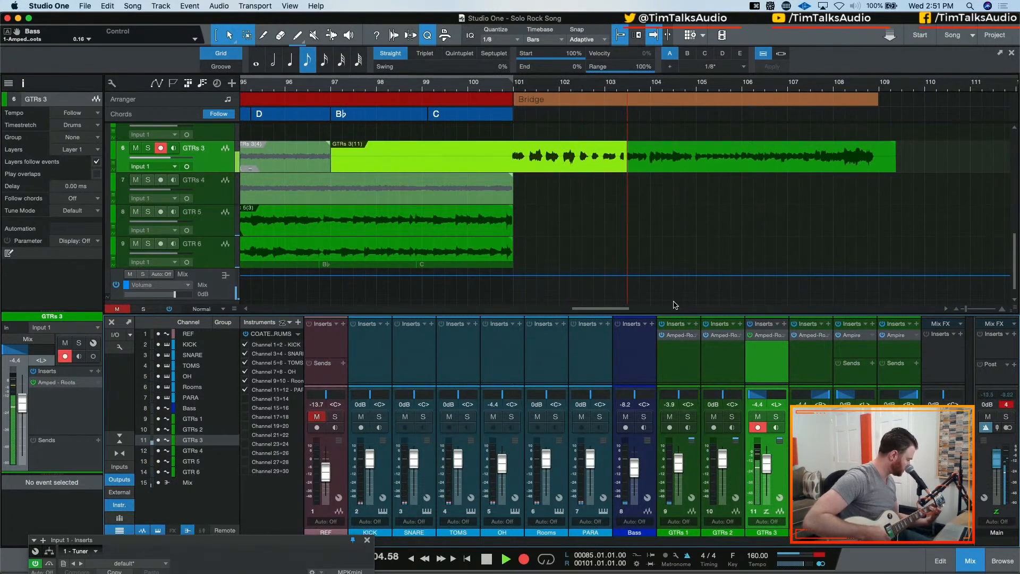
key("space")
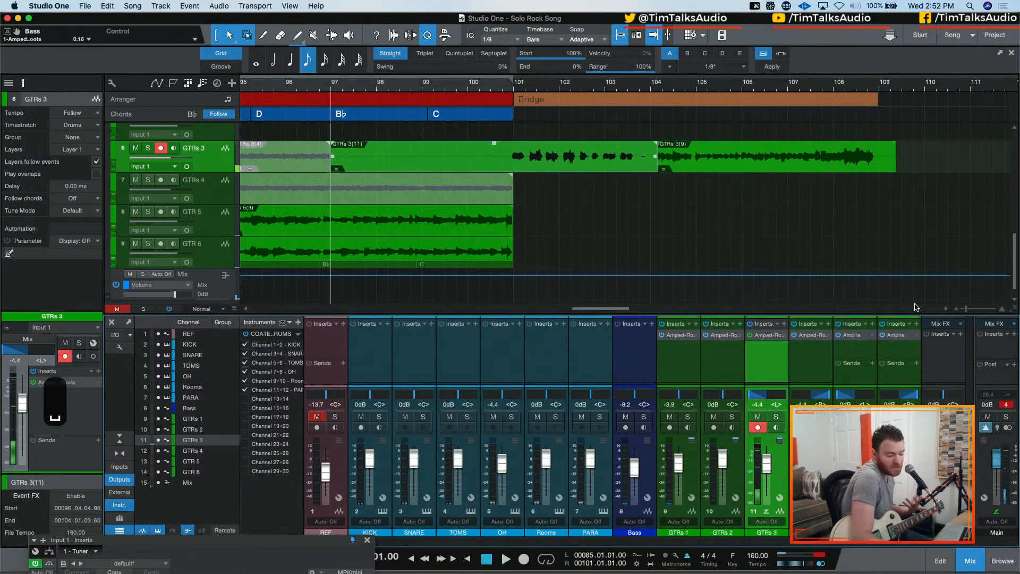
key("KP_Multiply")
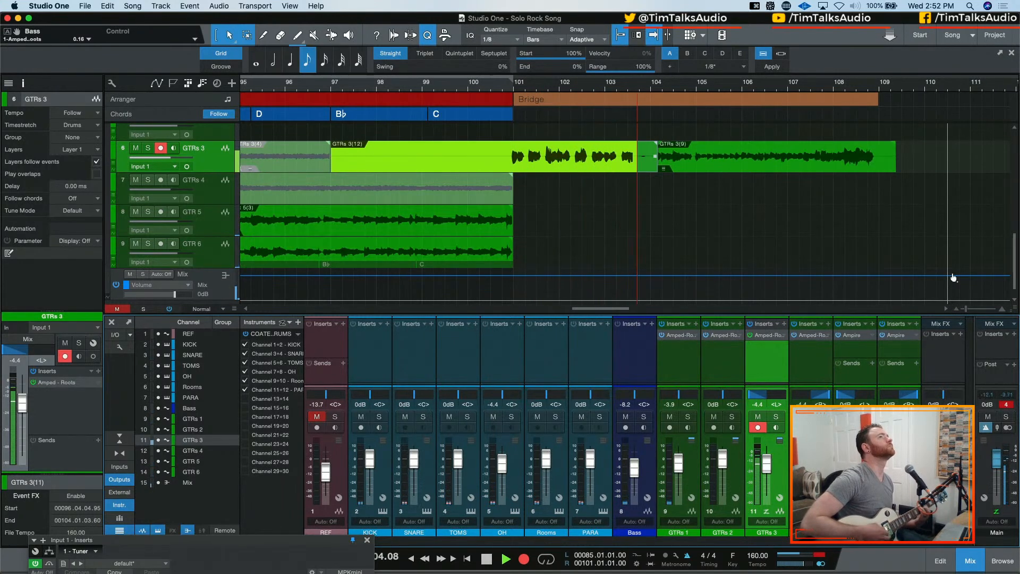
key("space")
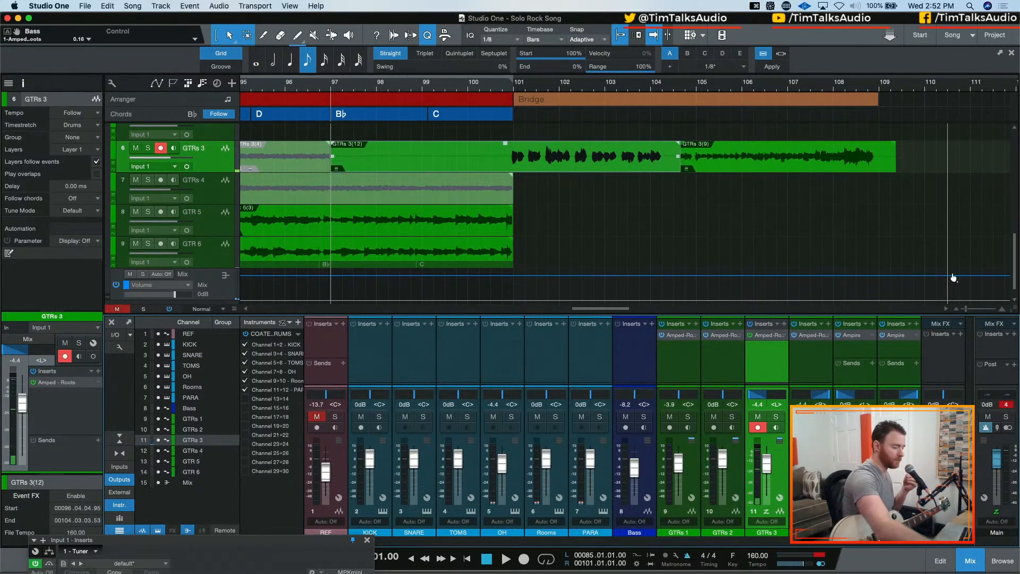
key("KP_Multiply")
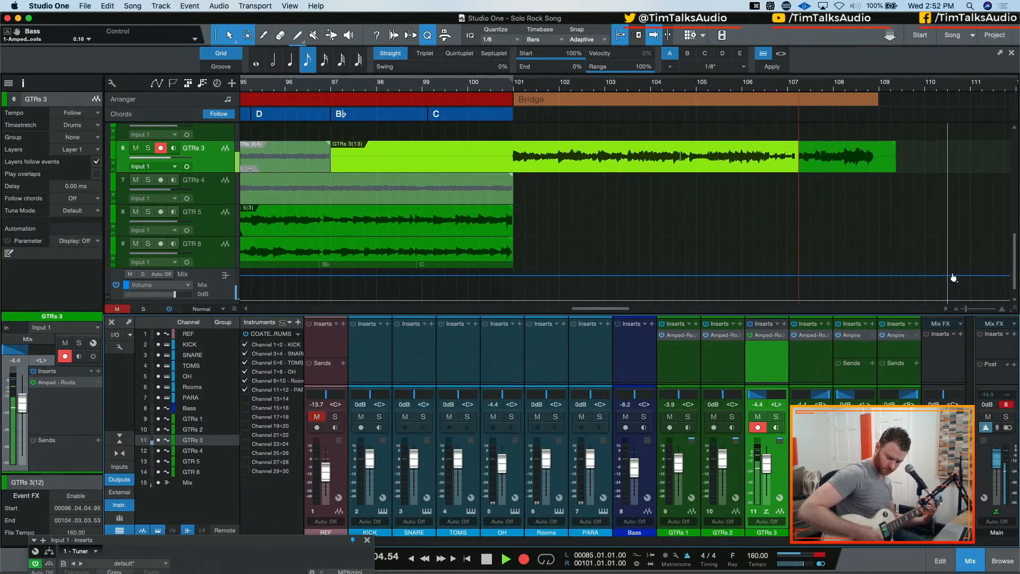
key("space")
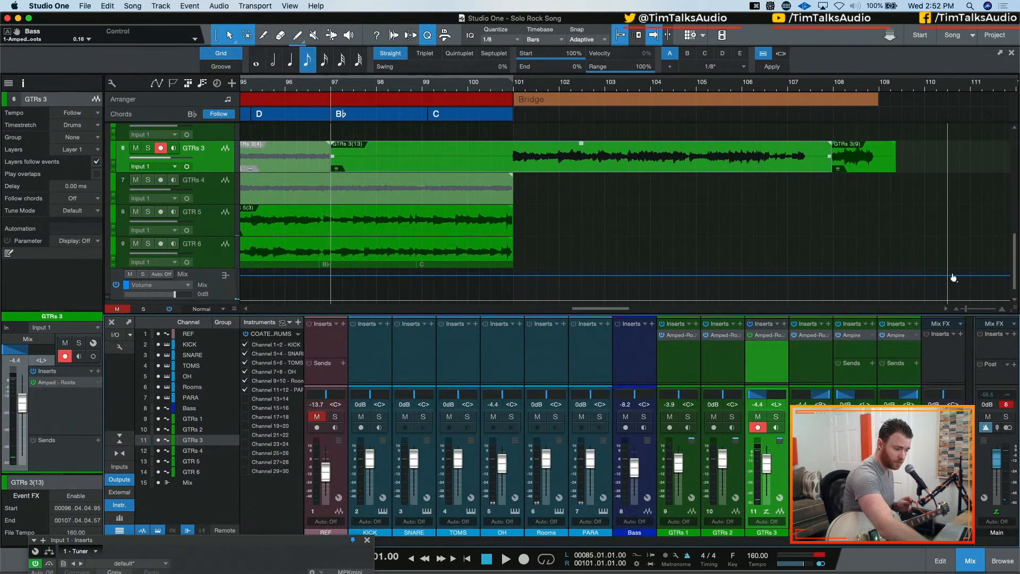
key("KP_Multiply")
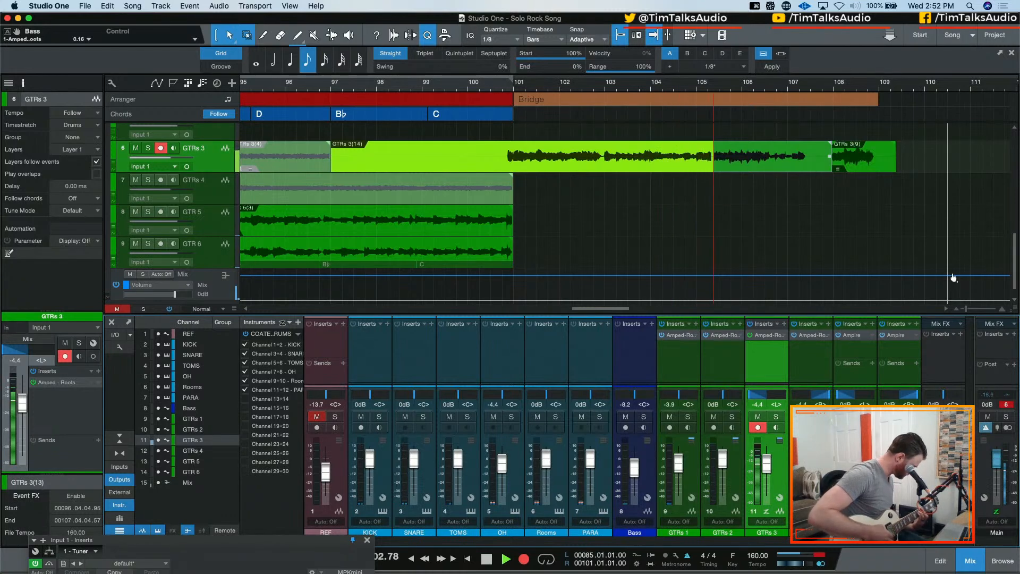
key("space")
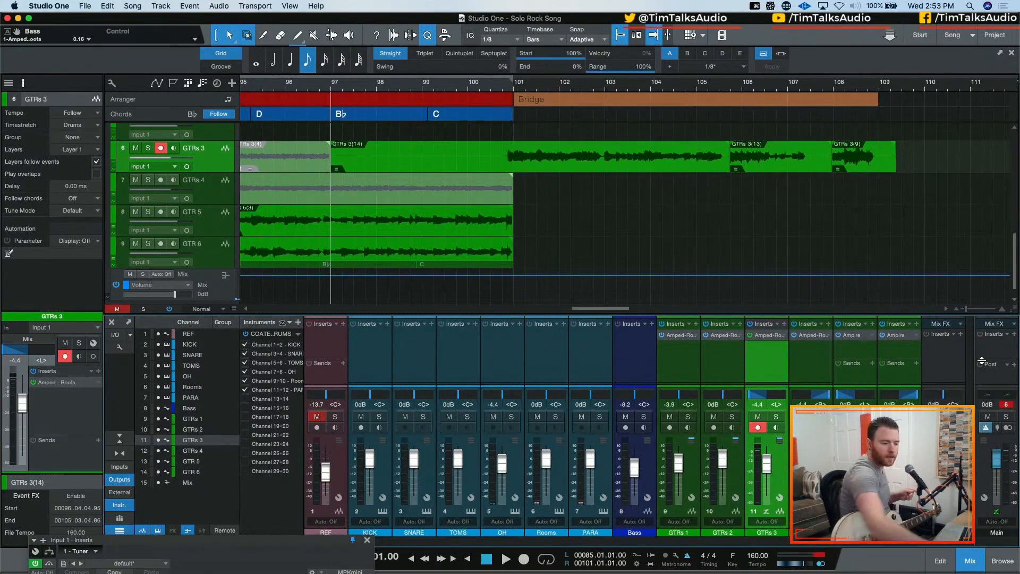
Attempt four further GTRs 3 recordings from bar 97, running one of them past the end of the bridge at bar 109
key("KP_Multiply")
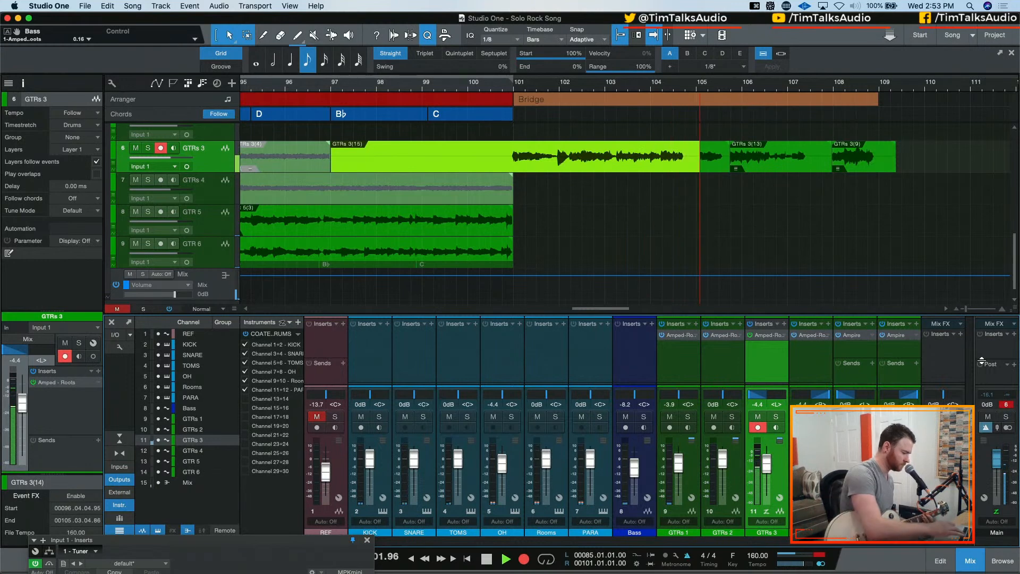
key("space")
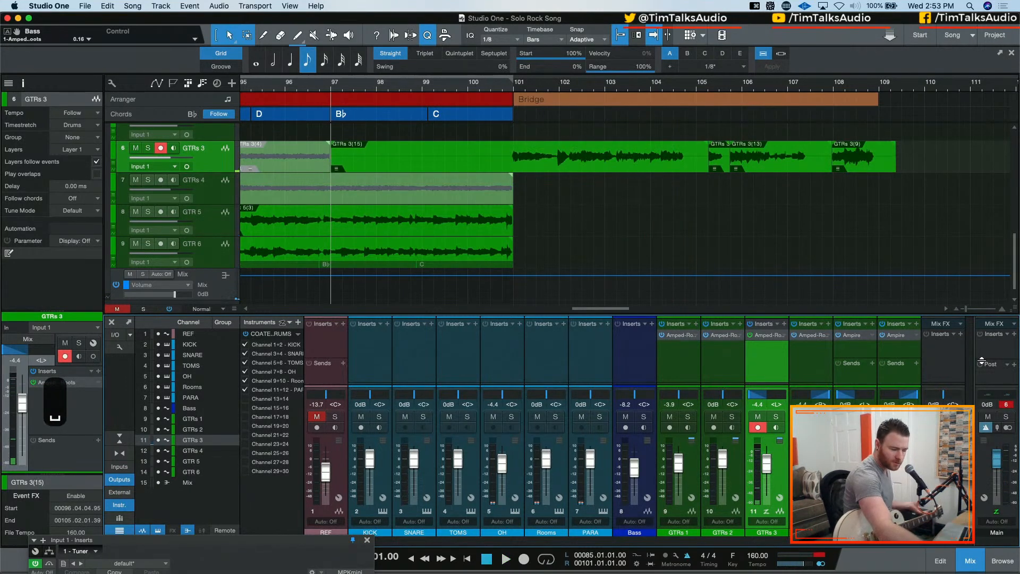
key("KP_Multiply")
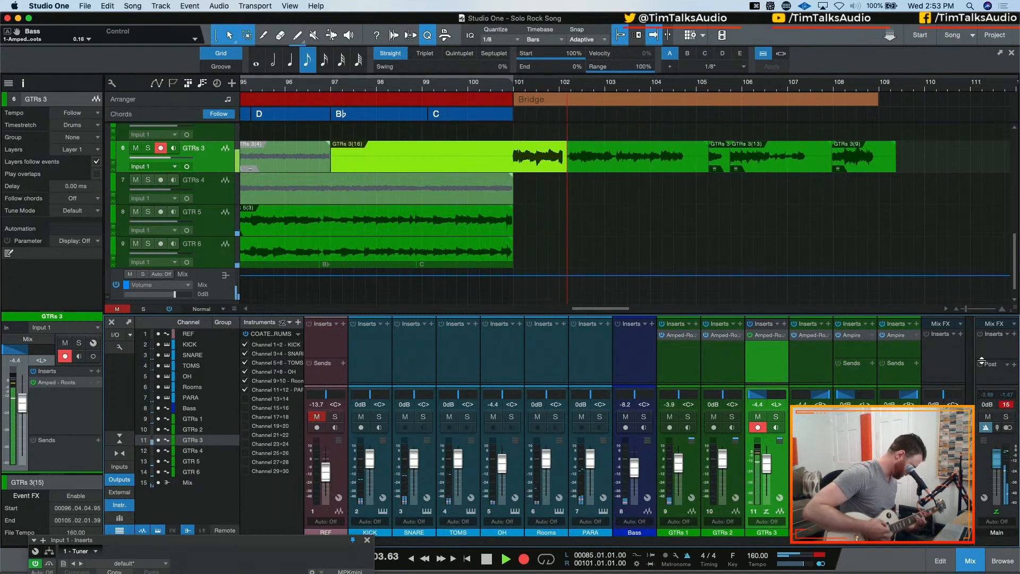
key("space")
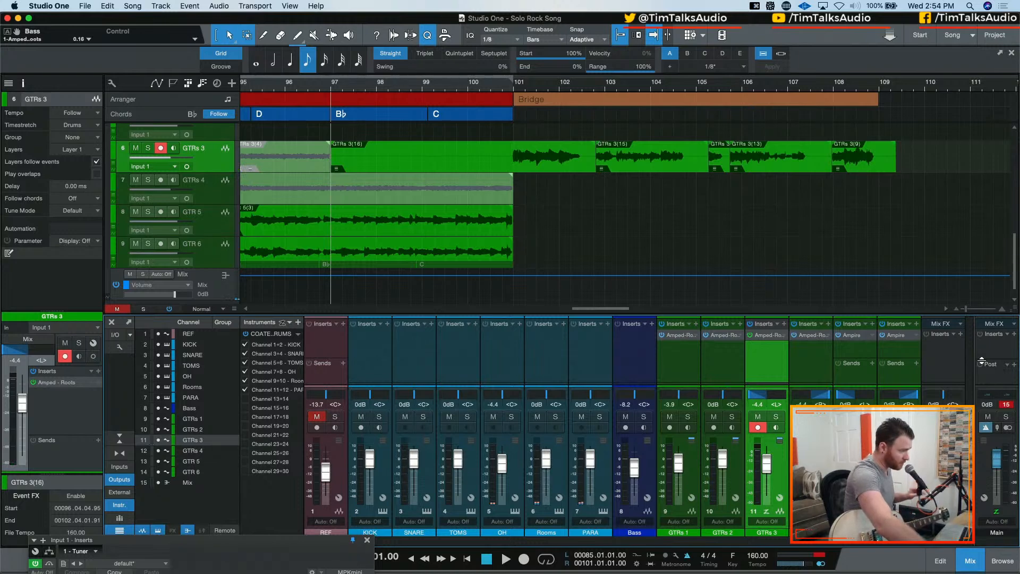
key("KP_Multiply")
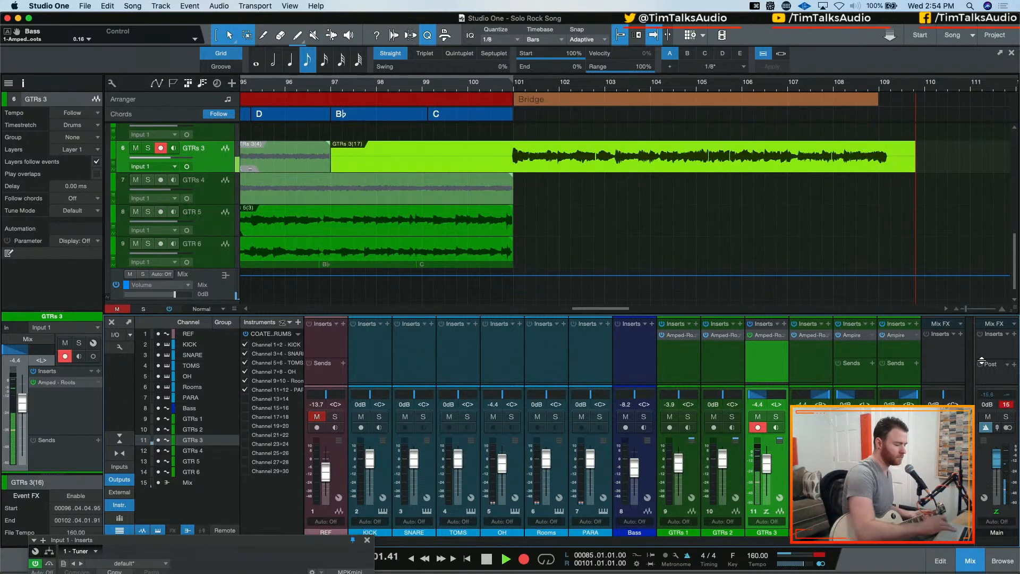
key("space")
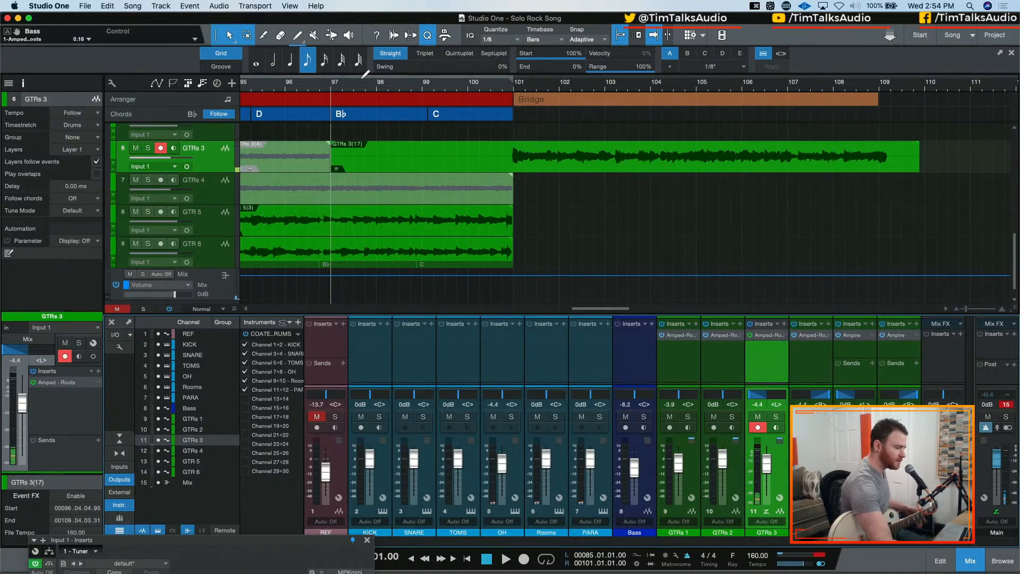
key("KP_Multiply")
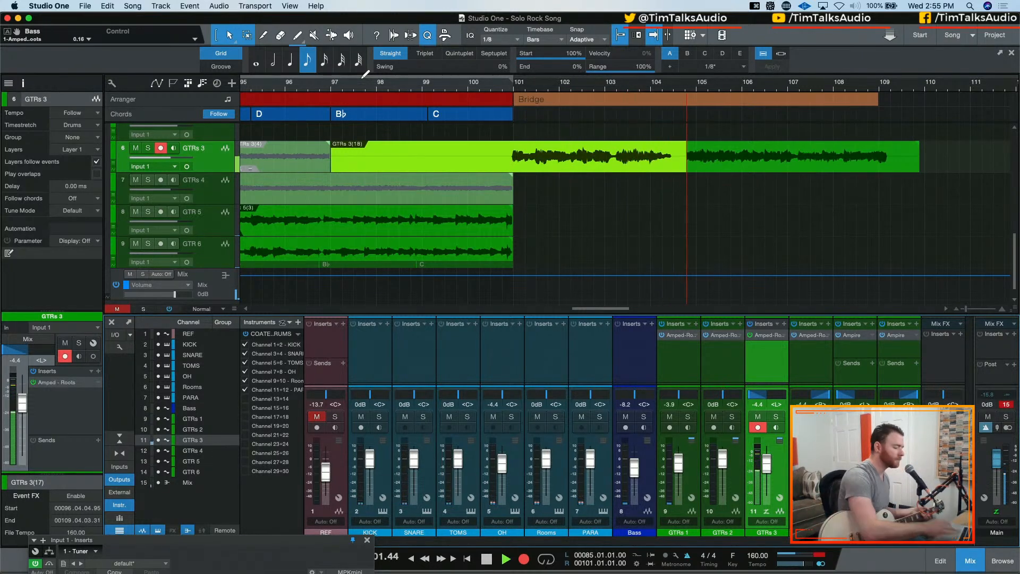
key("space")
Record two full GTRs 3 takes from bar 97 past bar 110, extending the Bridge section to bar 110 between them
key("KP_Multiply")
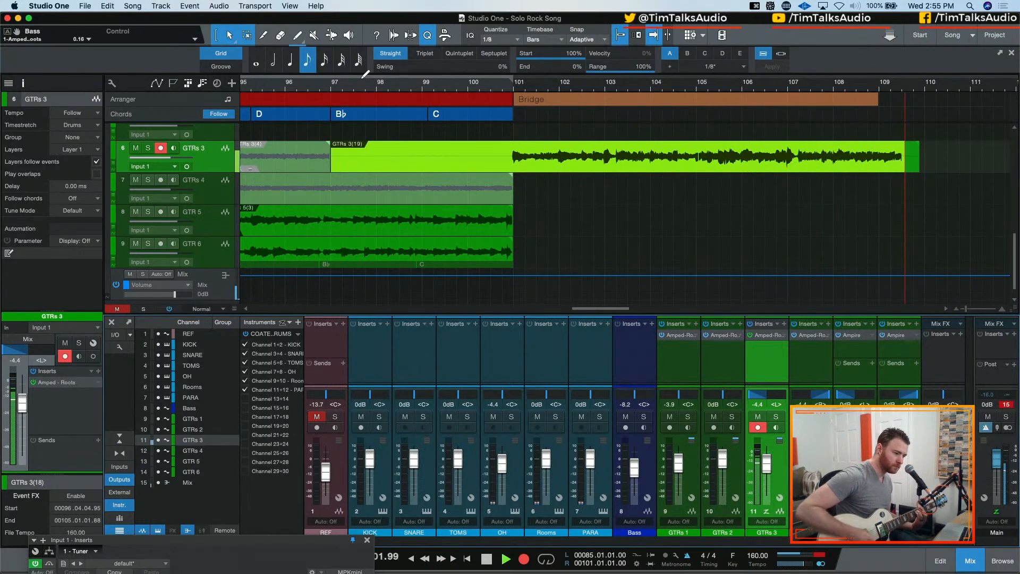
key("space")
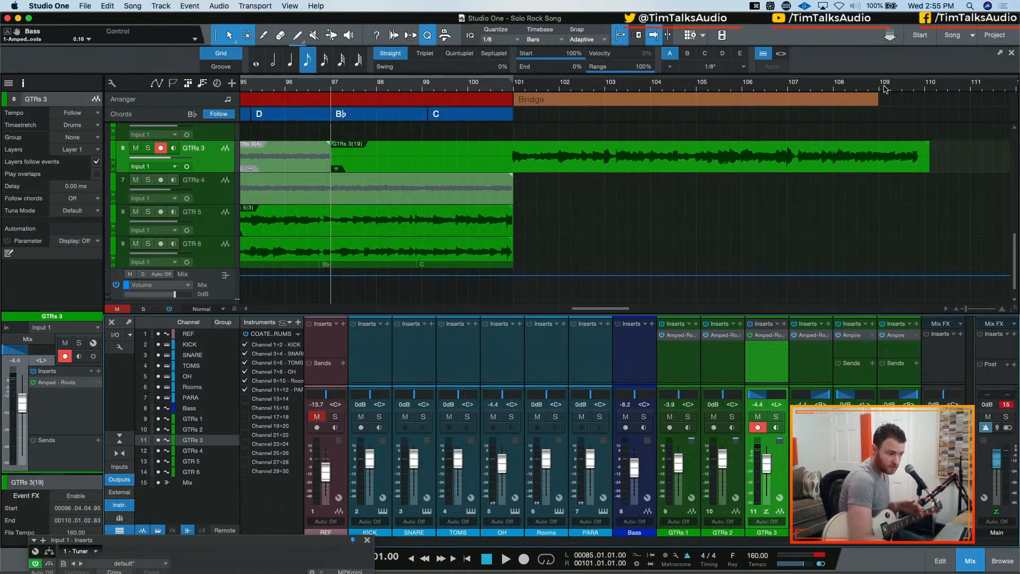
left_click_drag(876, 102, 924, 103)
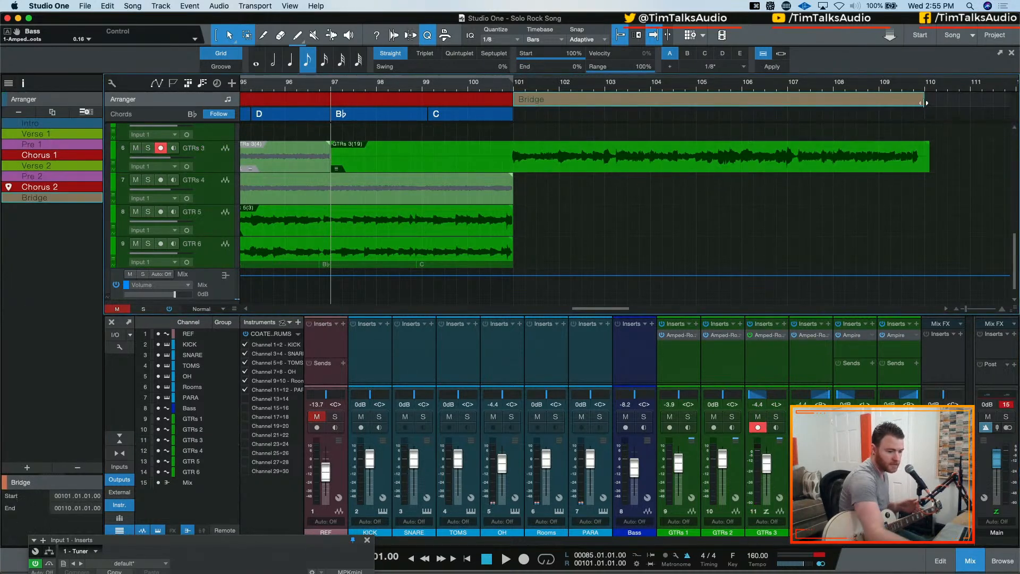
key("KP_Multiply")
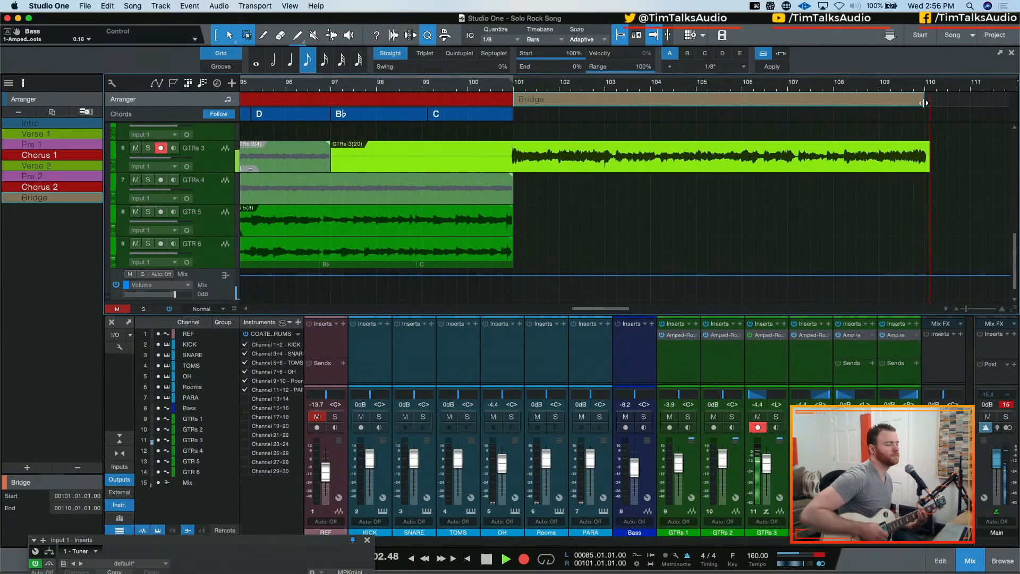
key("space")
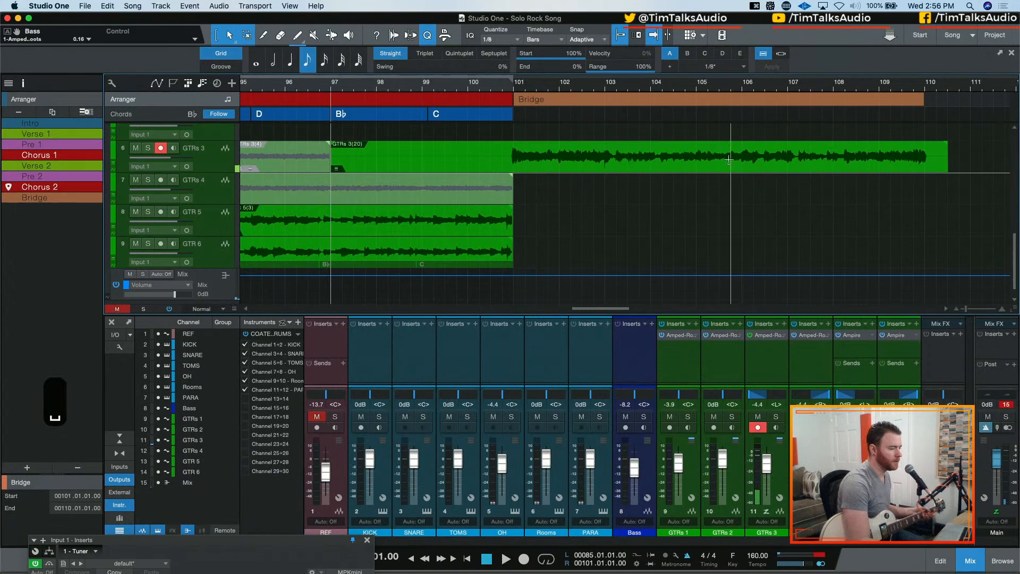
Copy the newest bridge take from GTRs 3 onto GTRs 4 at the same position, starting at bar 97
left_click_drag(728, 162, 714, 181)
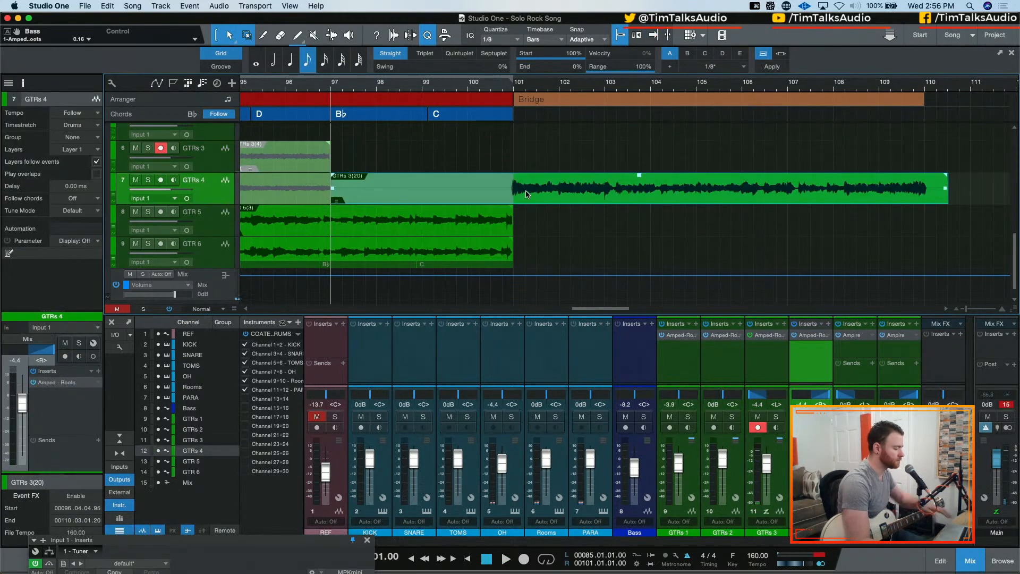
key("cmd+z")
mouse_move(553, 170)
left_mouse_down()
mouse_move(555, 190)
mouse_move(557, 164)
left_mouse_up()
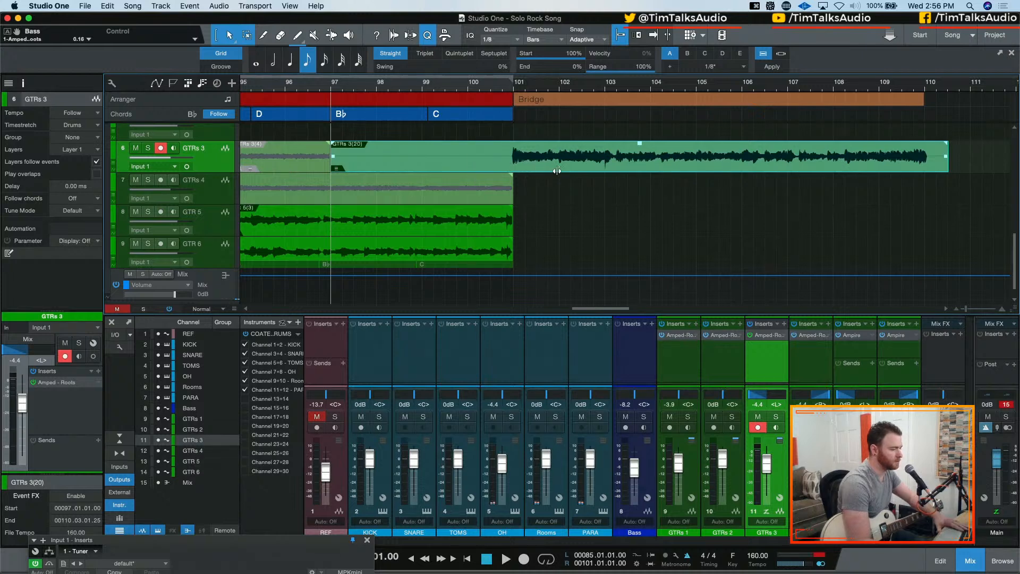
left_click_drag(561, 171, 588, 186)
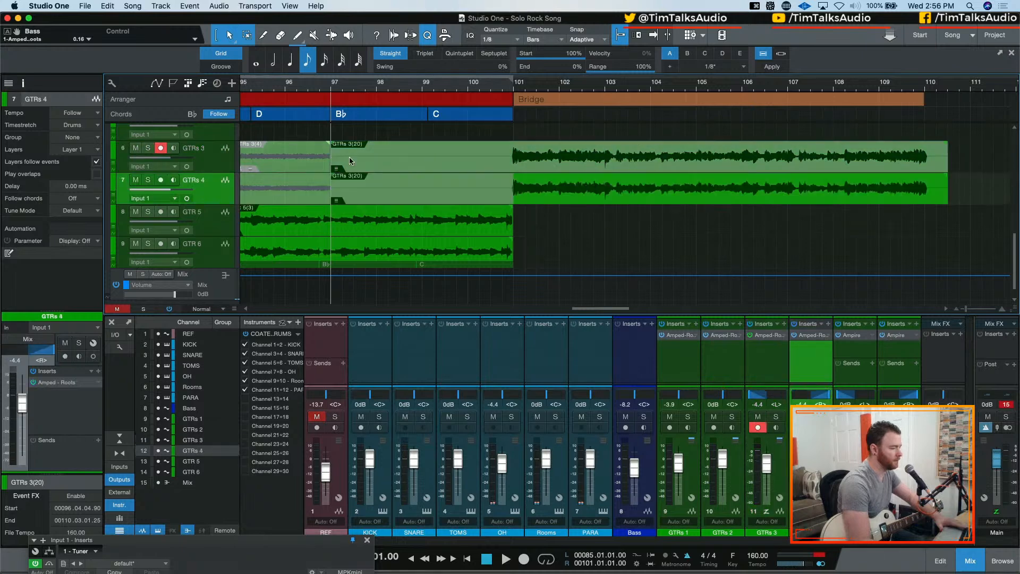
Expand the GTRs 3 layers and make Layer 13, the previous full bridge take, the active layer
left_click(114, 168)
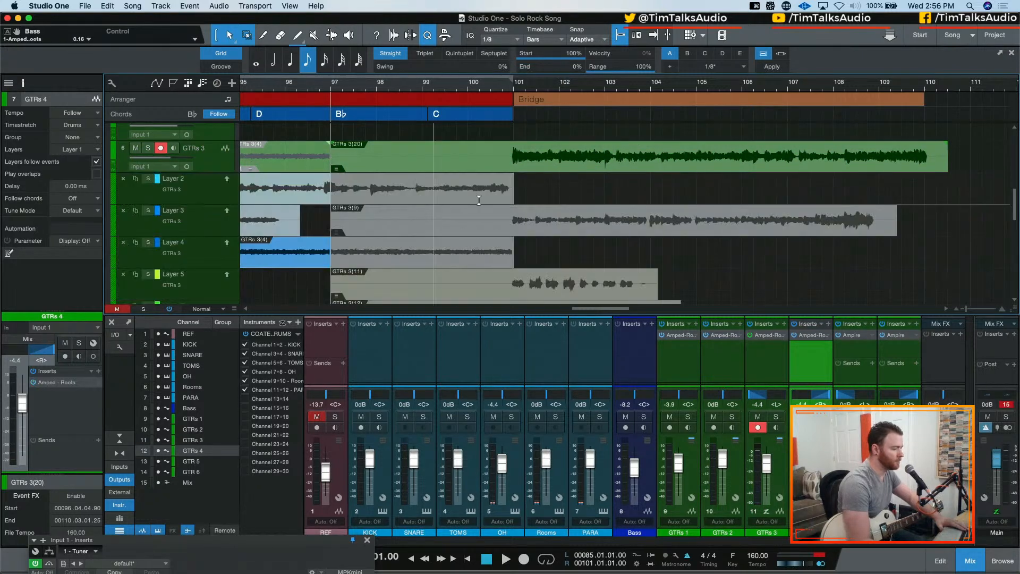
scroll(971, 292, "down", 5)
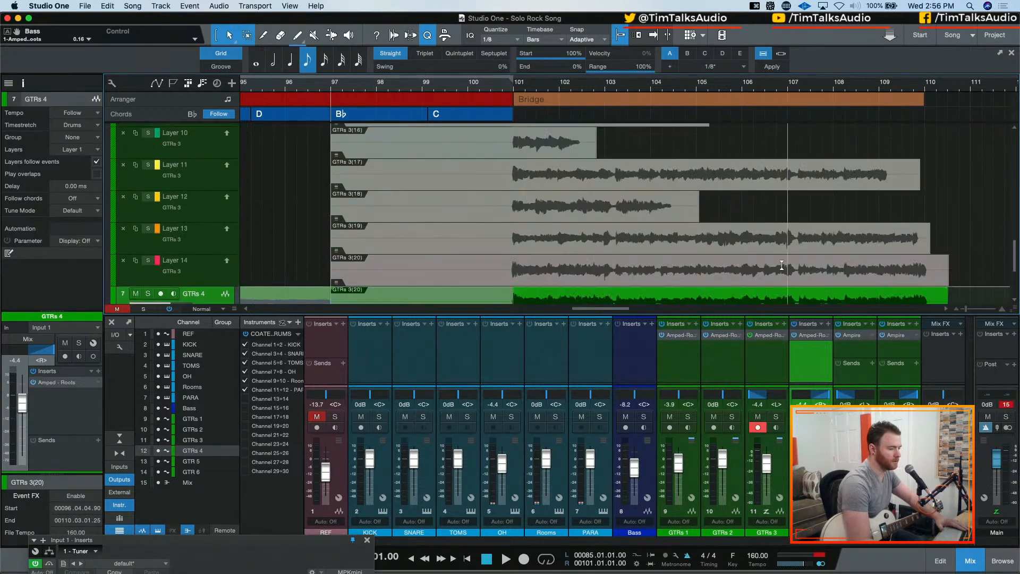
scroll(691, 266, "down", 1)
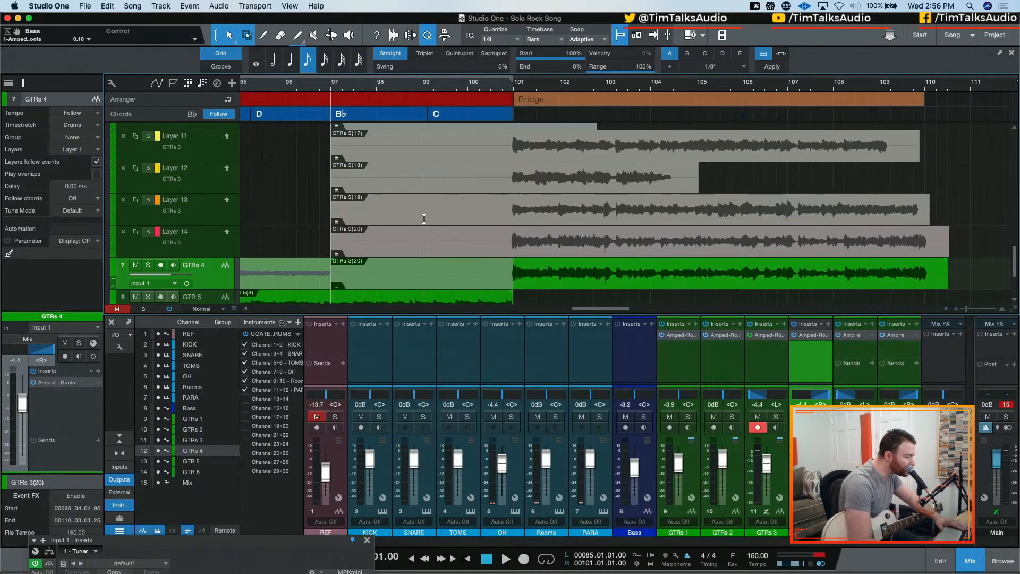
scroll(359, 209, "up", 6)
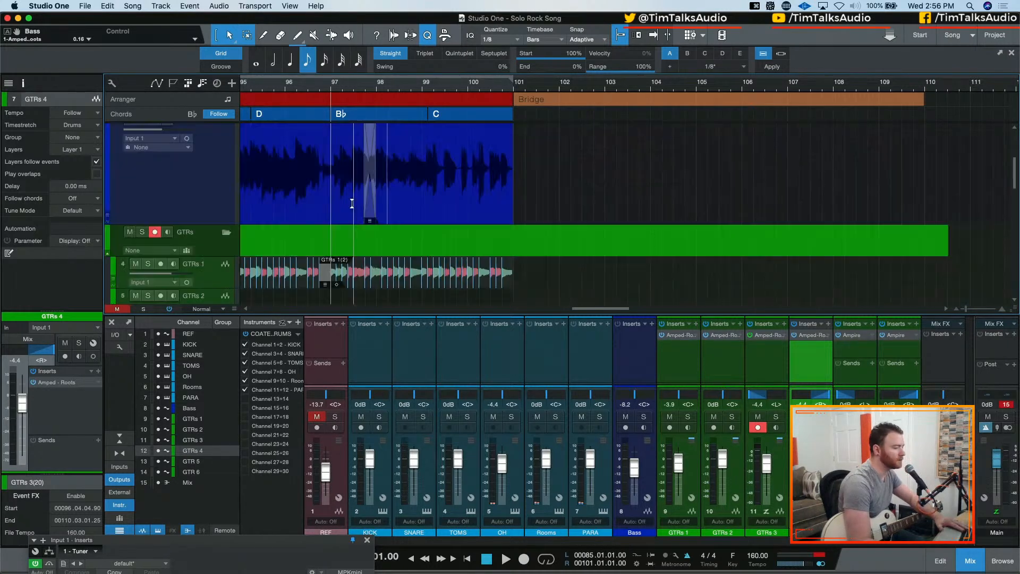
scroll(359, 208, "down", 3)
left_click(206, 222)
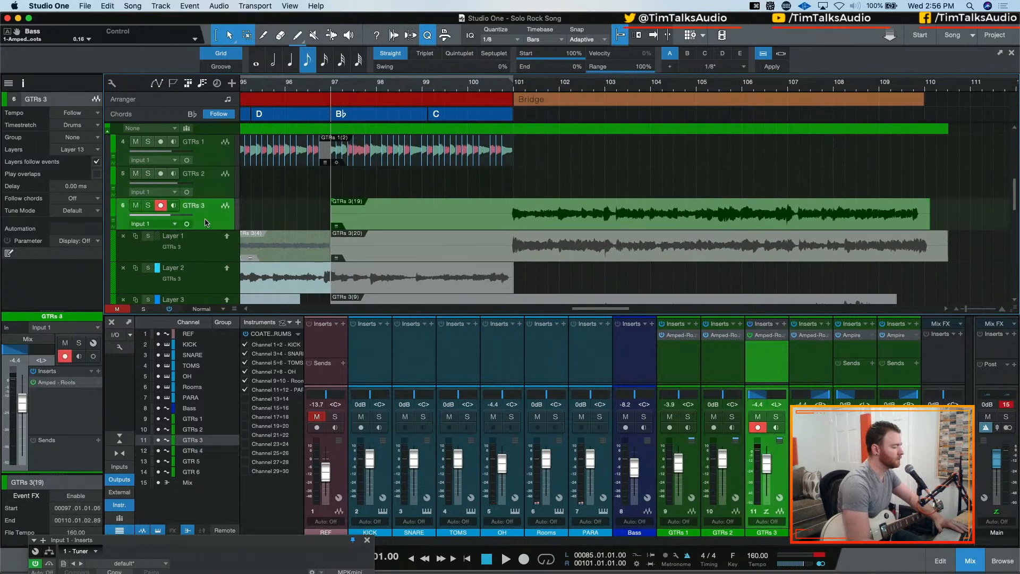
Play back the doubled GTRs 3 and GTRs 4 bridge from bar 97 and collapse the GTRs 3 layers
key("space")
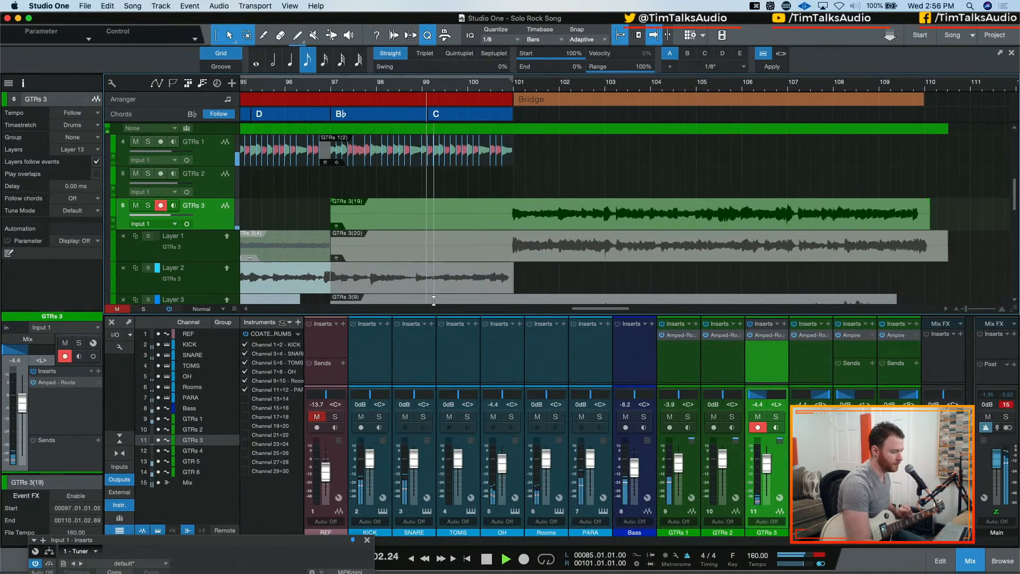
left_click(113, 222)
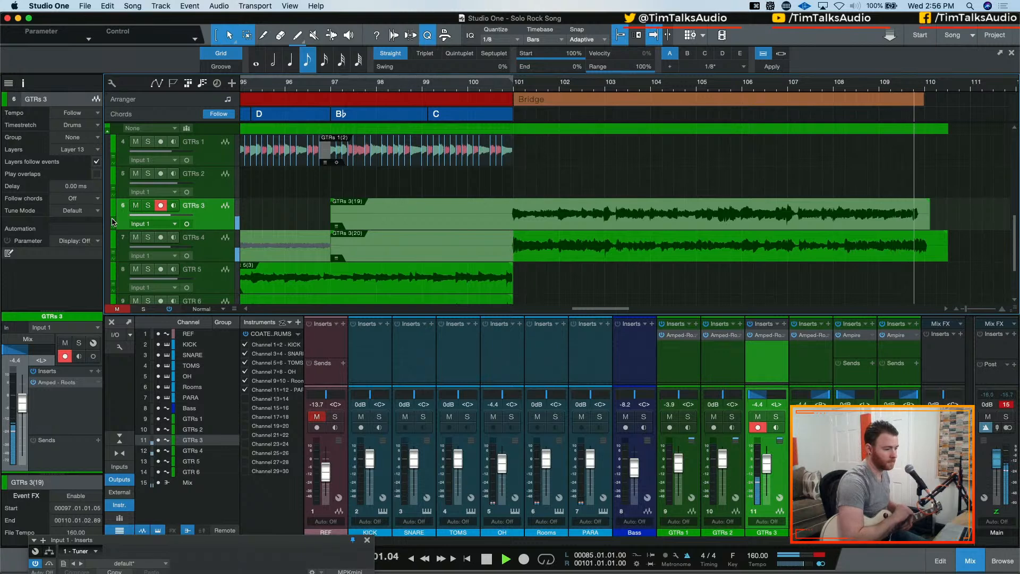
key("space")
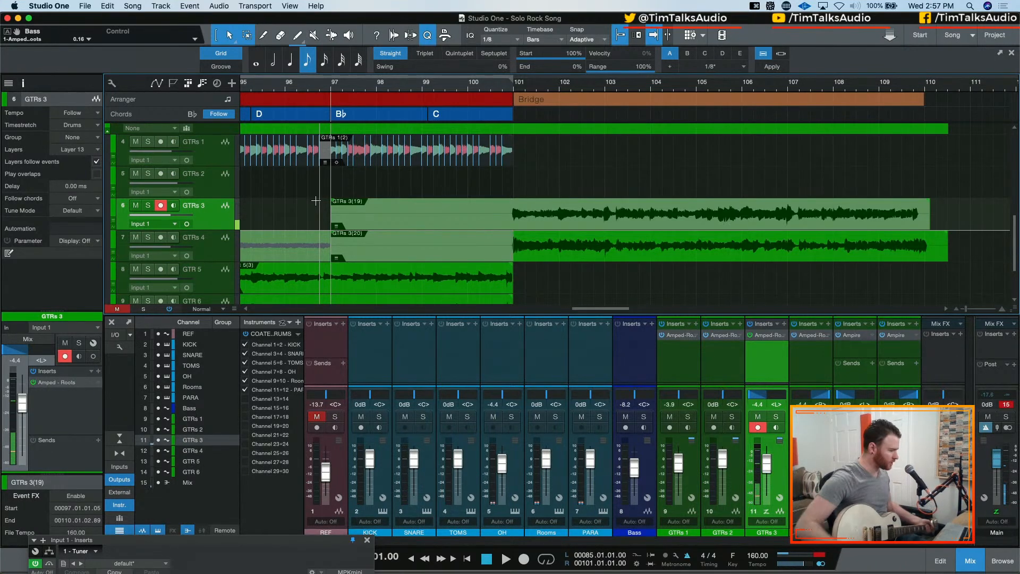
Disarm GTRs 3 and arm GTR 5 for recording
left_click(755, 429)
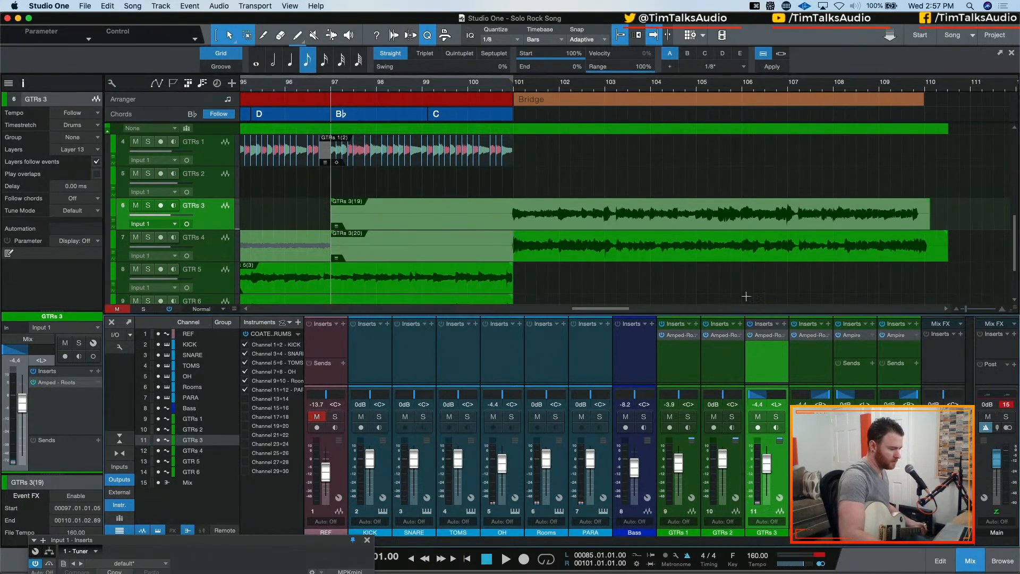
scroll(584, 255, "down", 2)
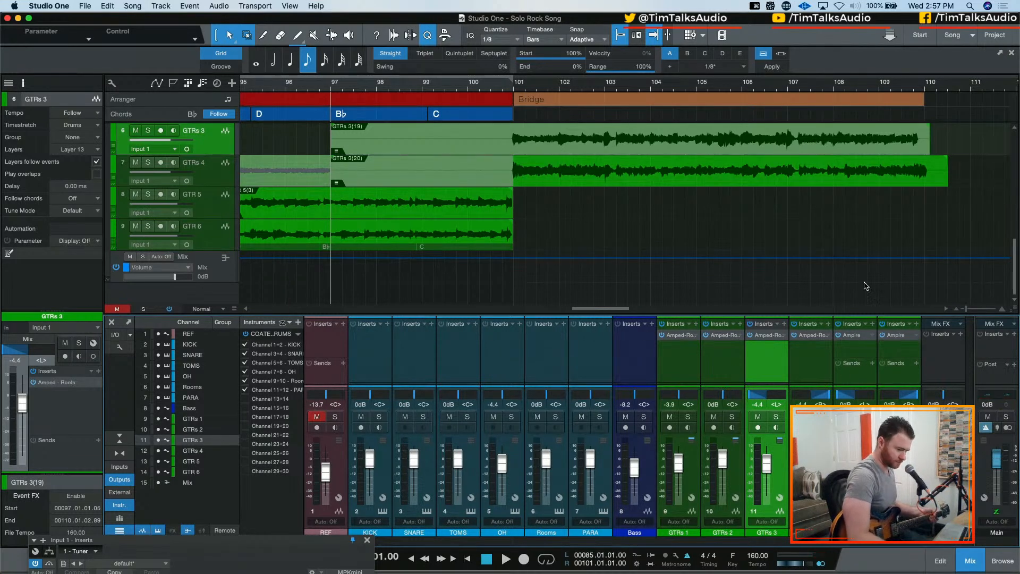
left_click(846, 427)
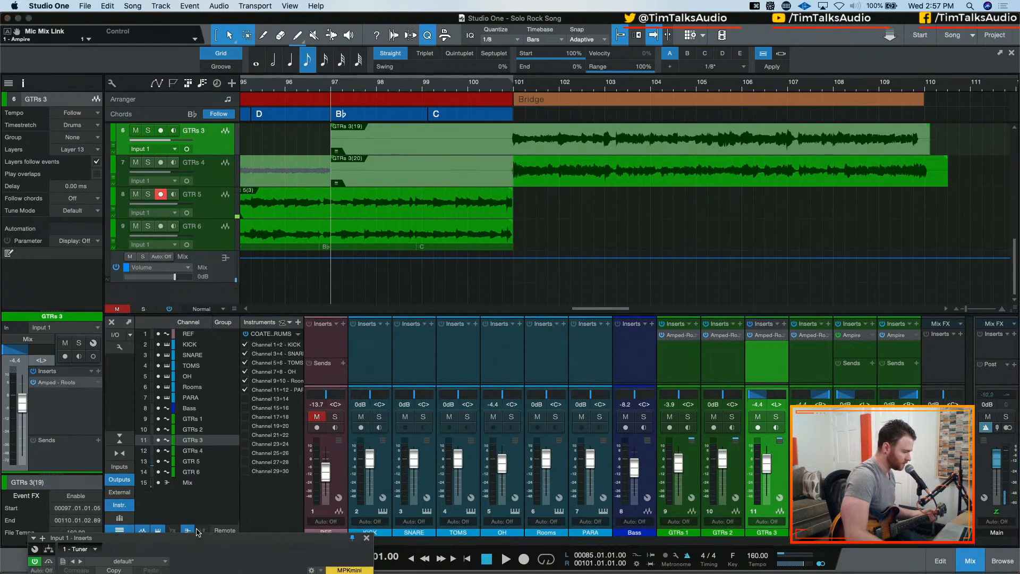
Bring the Input 1 tuner fully into view and open the Ampire insert on GTR 5
left_click_drag(199, 542, 177, 463)
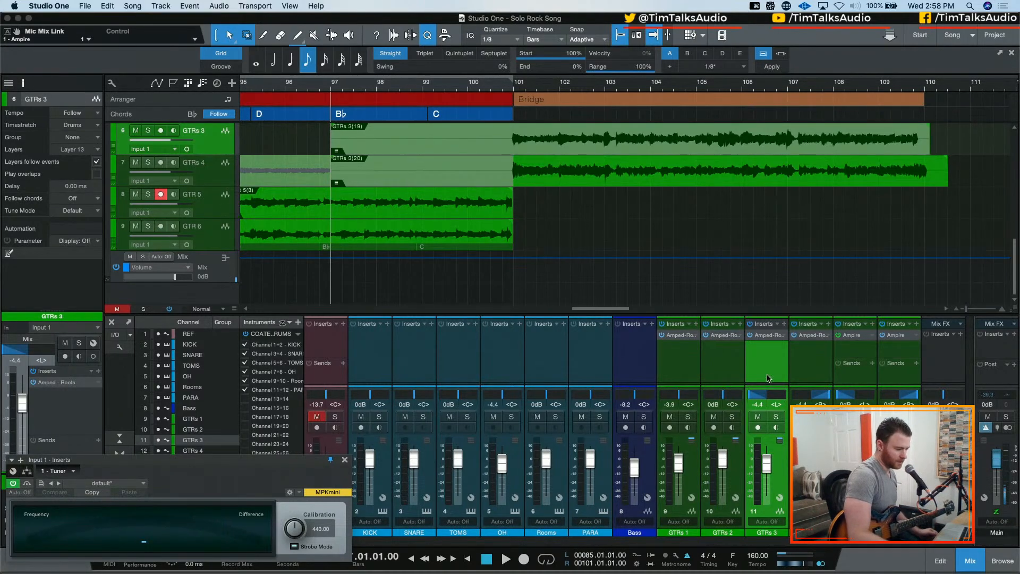
double_click(852, 335)
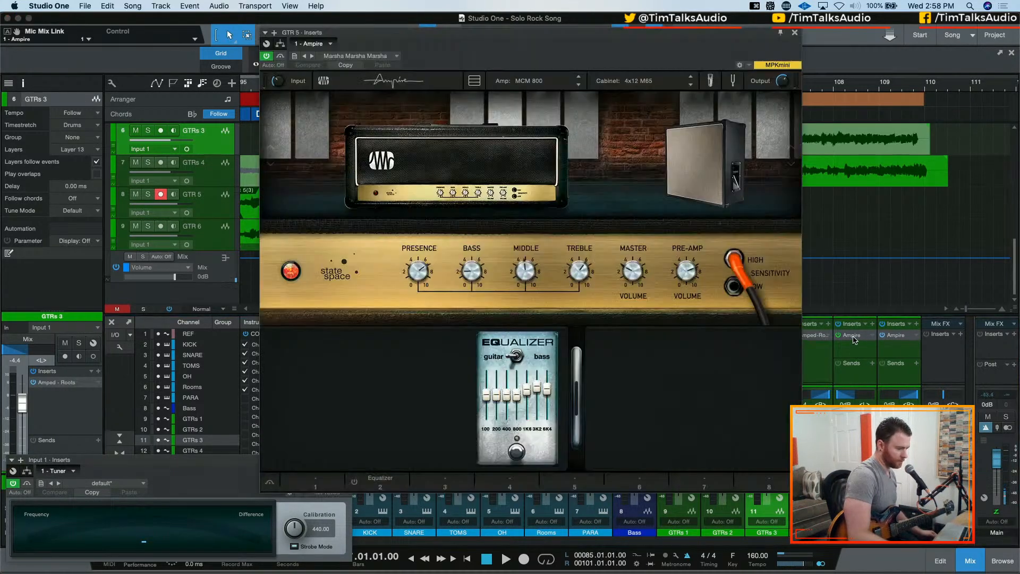
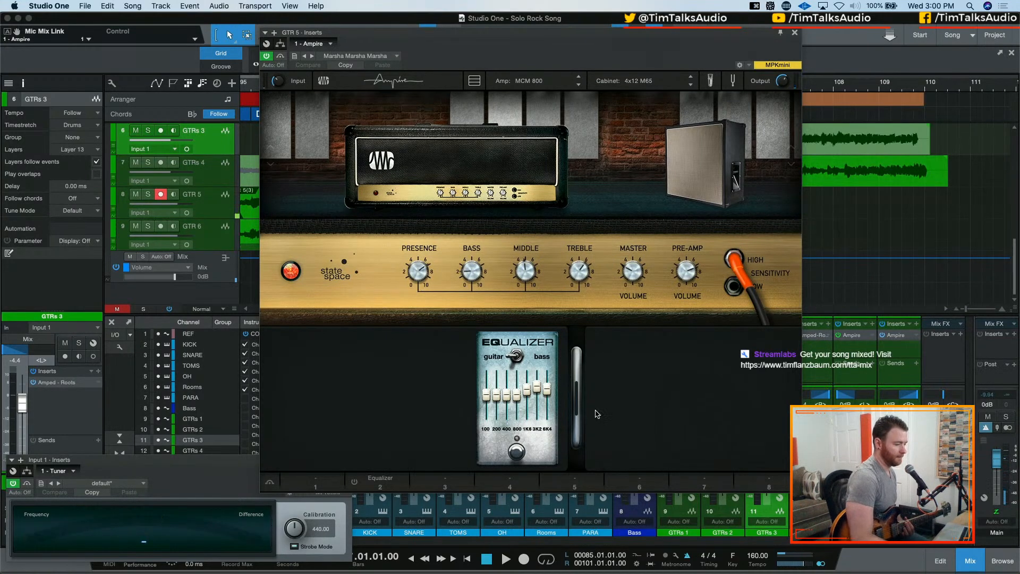
Set GTR 5's Ampire Treble to 7.25 and Middle to 5.55, close the plug-in and audition the sound during playback from bar 97
left_click_drag(578, 268, 576, 253)
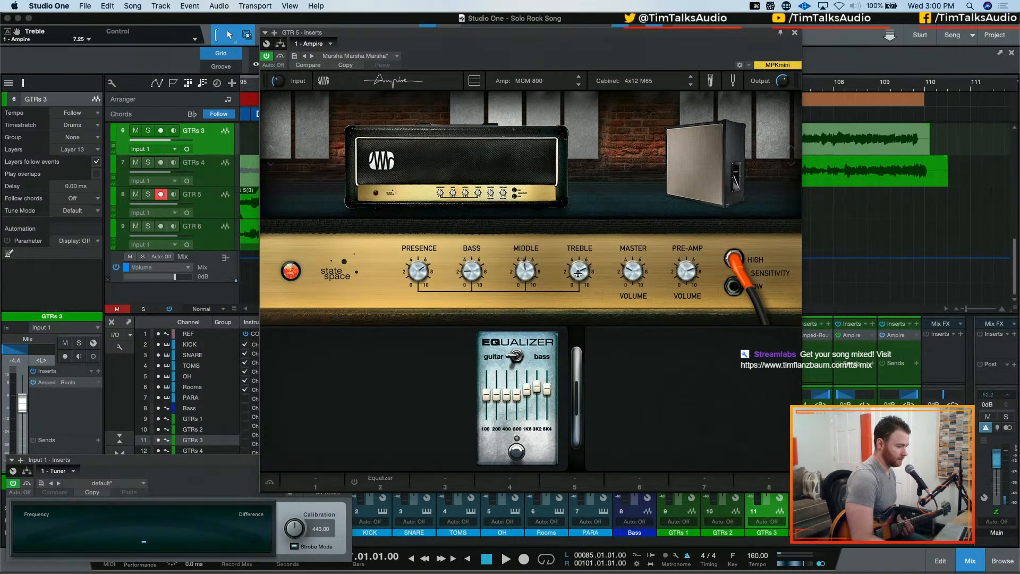
left_click_drag(523, 270, 523, 261)
left_click(795, 32)
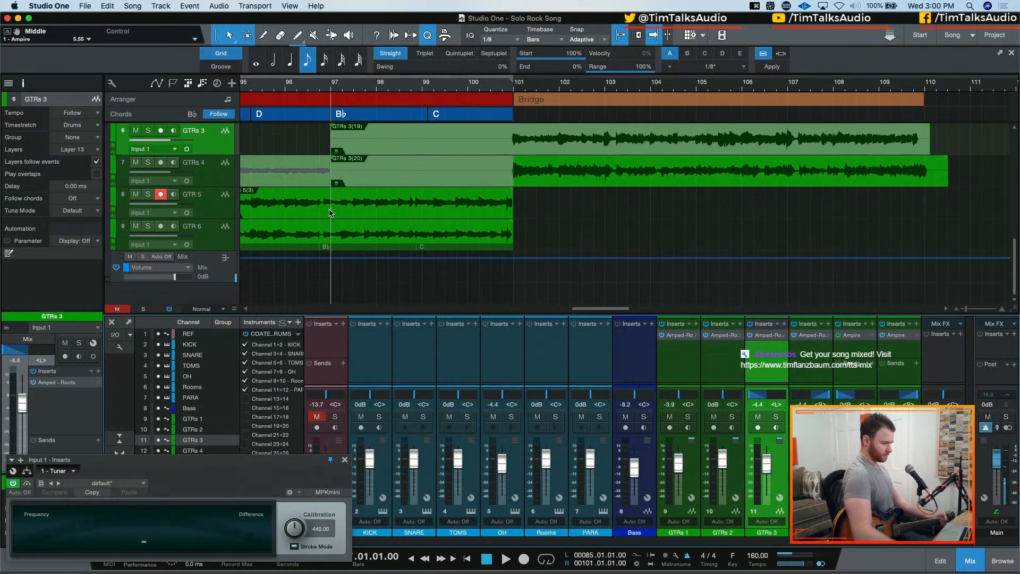
key("space")
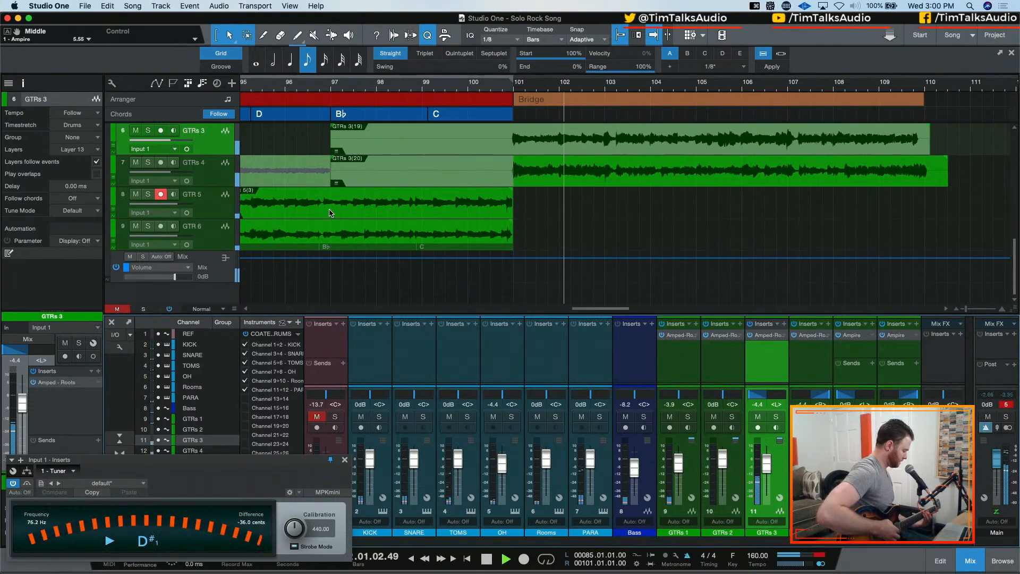
key("space")
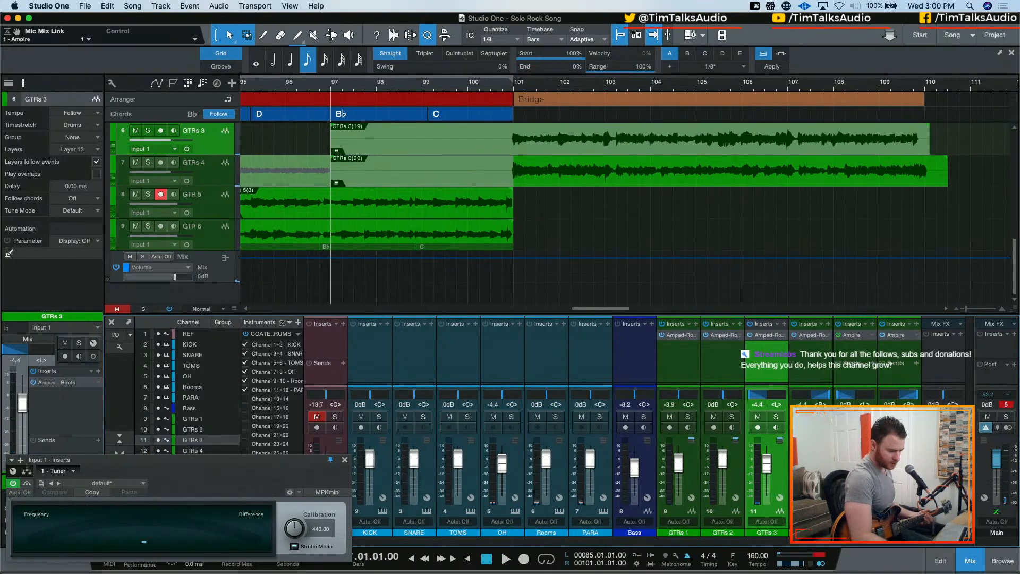
Turn on input monitoring for GTR 5 and place the playhead at the Bridge start, bar 101
left_click(174, 194)
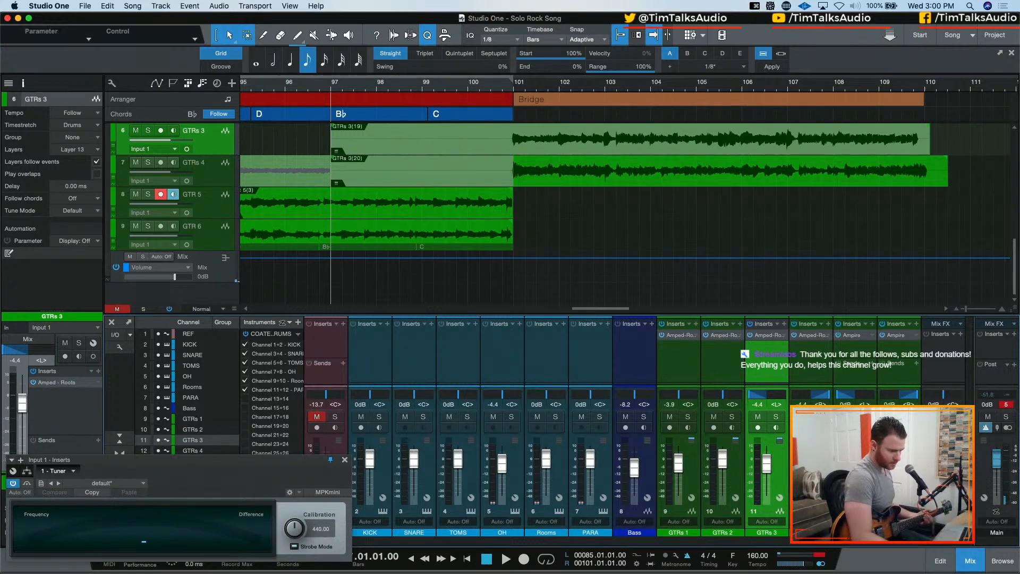
left_click(514, 85)
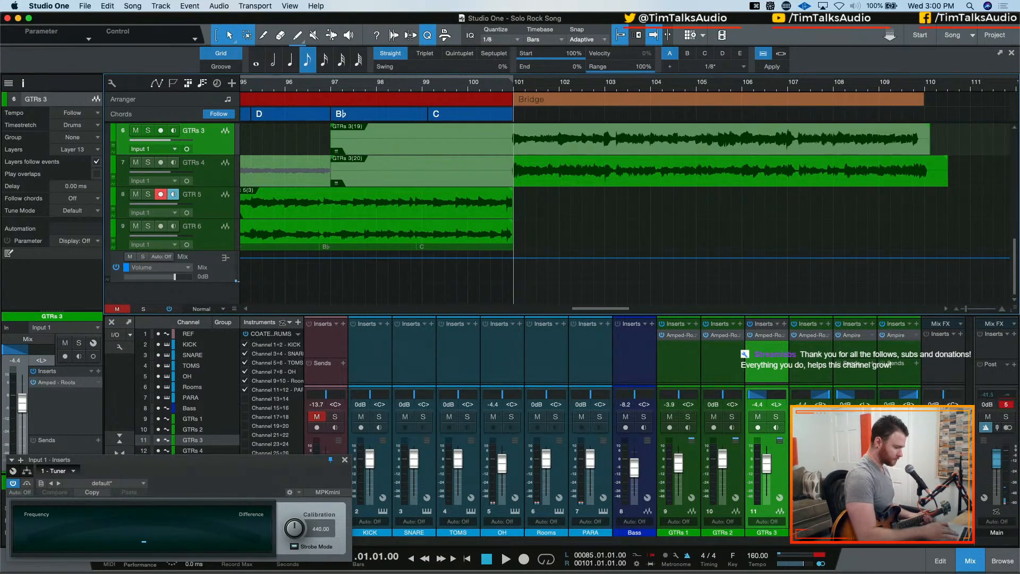
key("KP_Multiply")
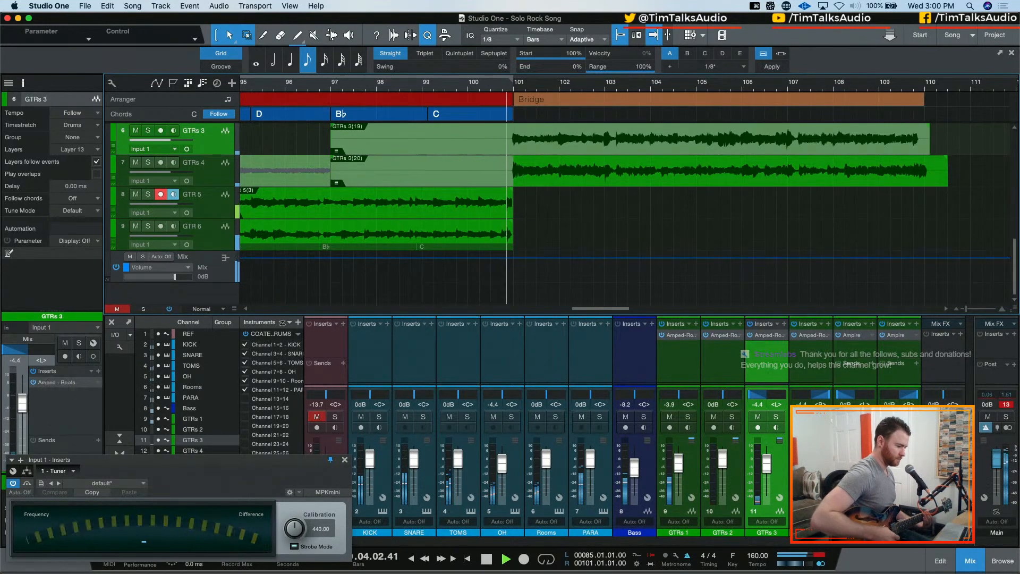
key("space")
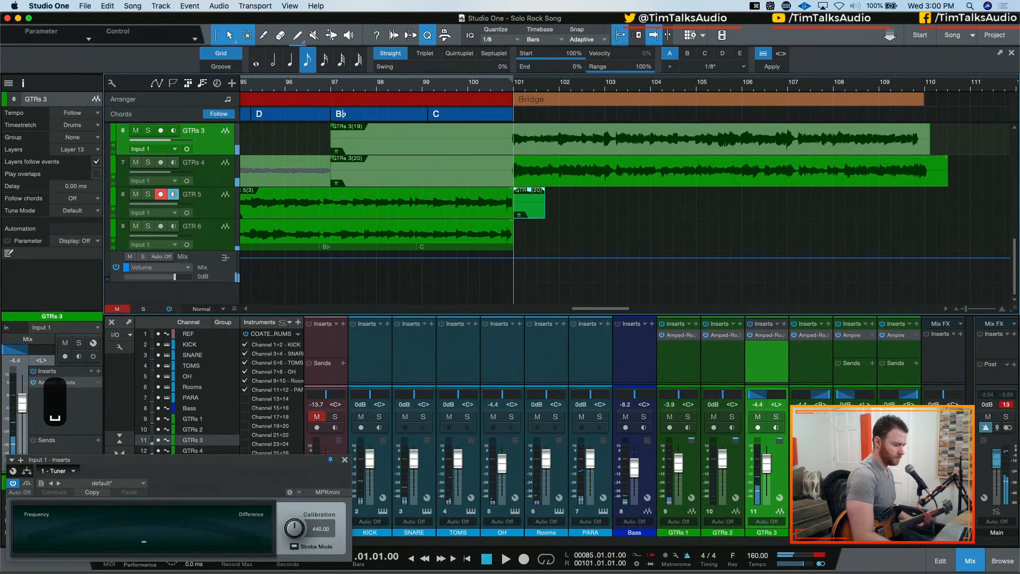
key("space")
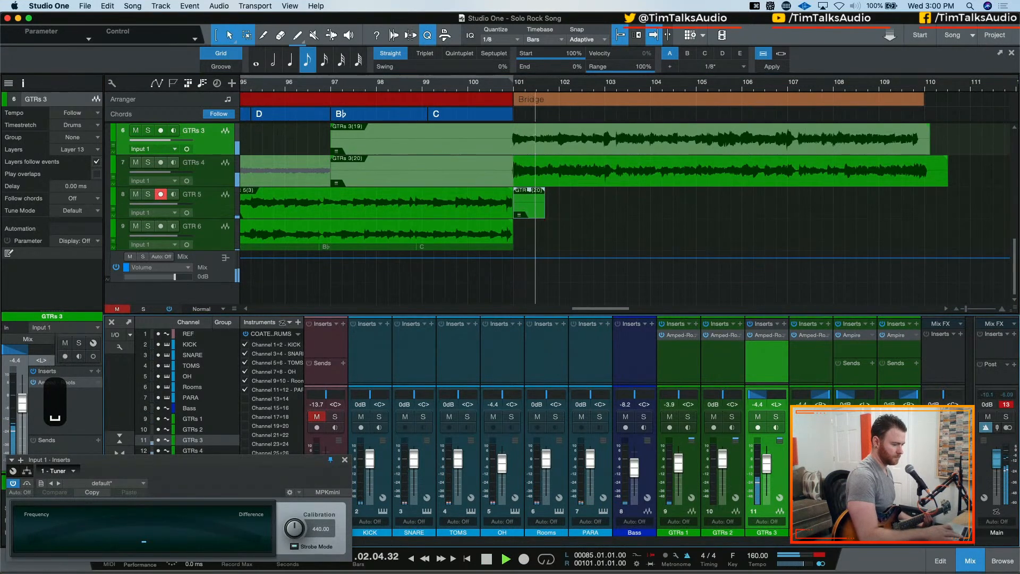
key("space")
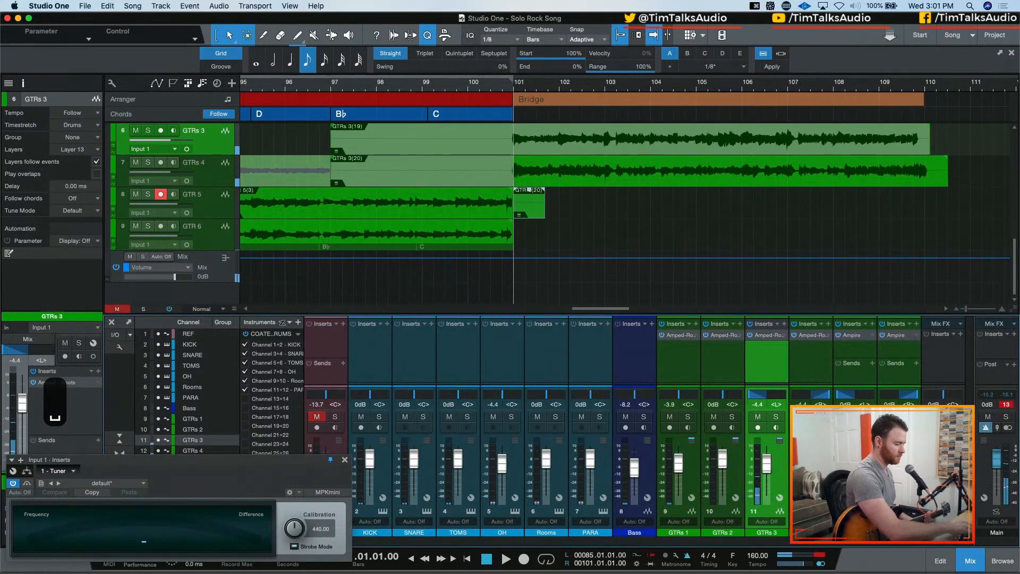
key("super+z")
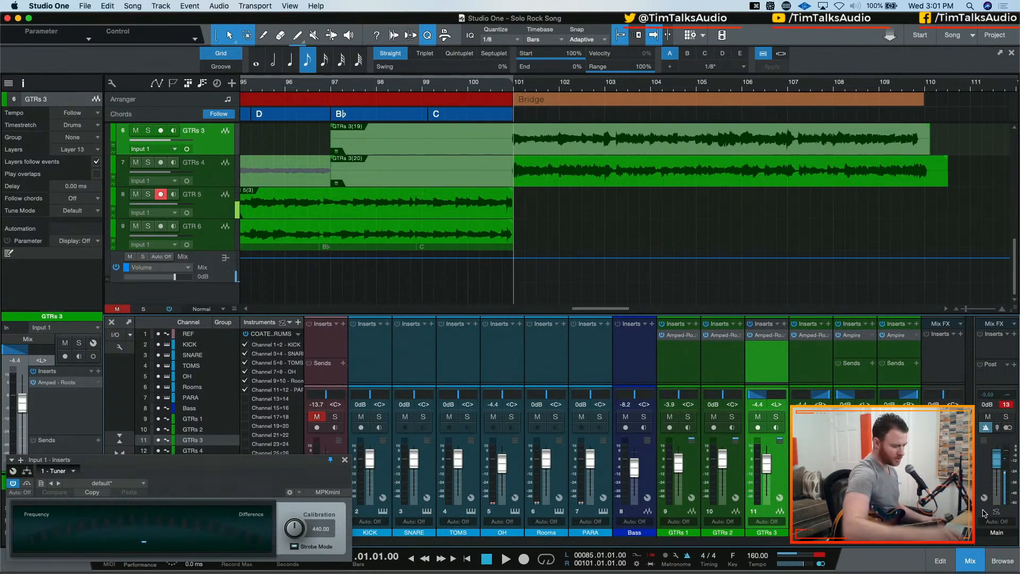
Record a full Bridge guitar take on GTR 5 from bar 101 to just past bar 110
key("KP_Multiply")
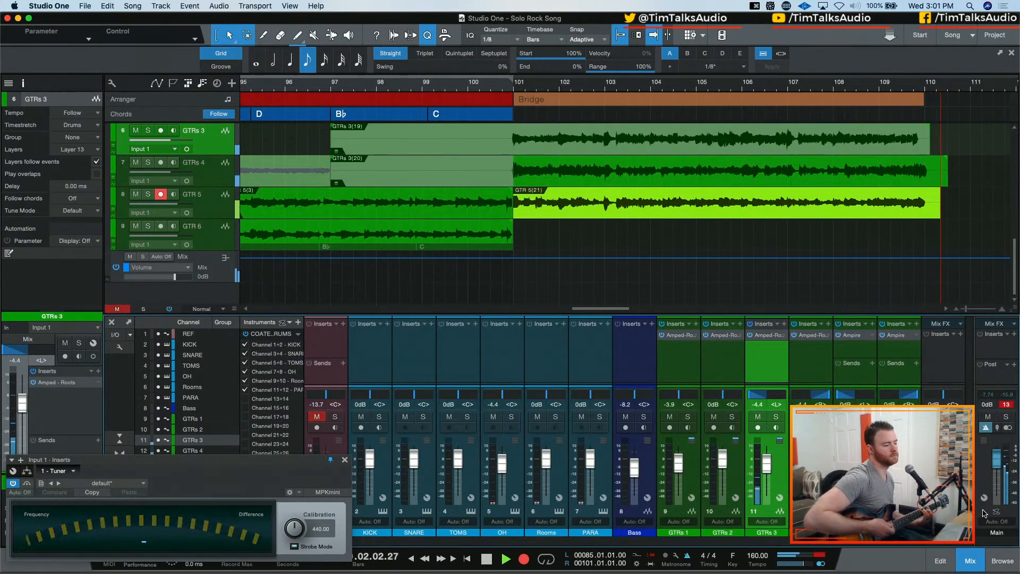
key("space")
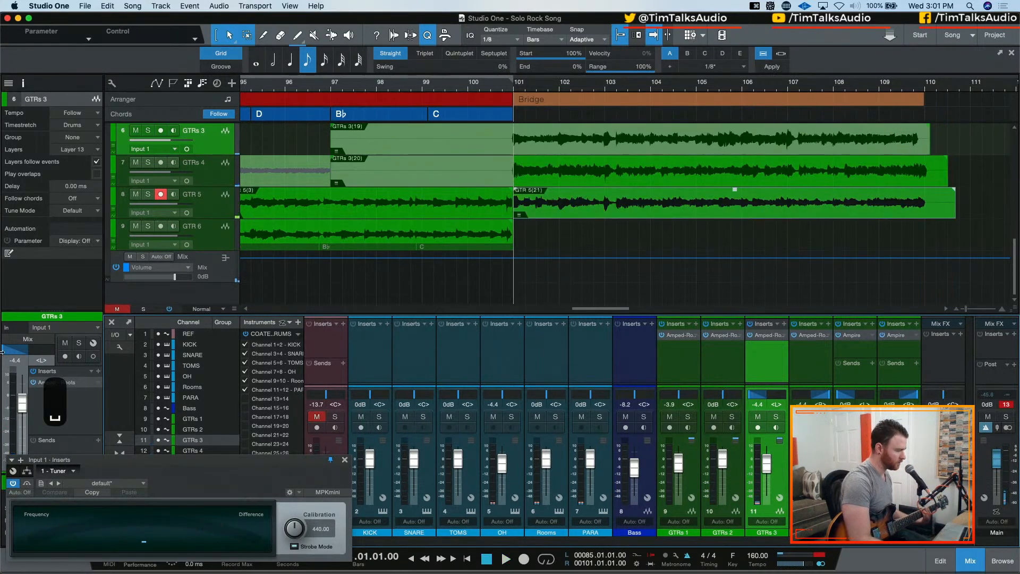
Disarm GTR 5, arm GTR 6 and record the doubled Bridge take from bar 101, restarting the take once
left_click(160, 194)
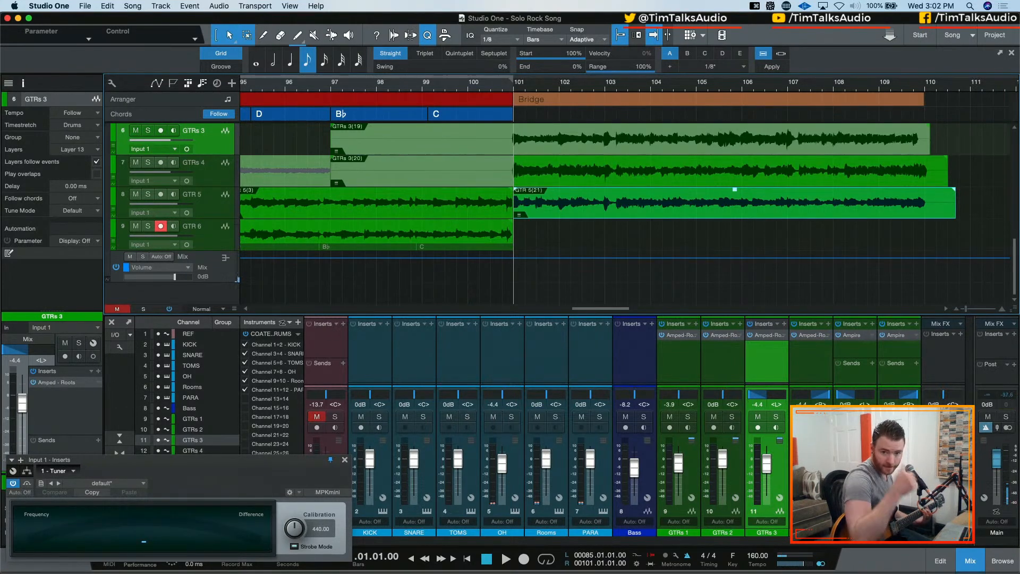
key("space")
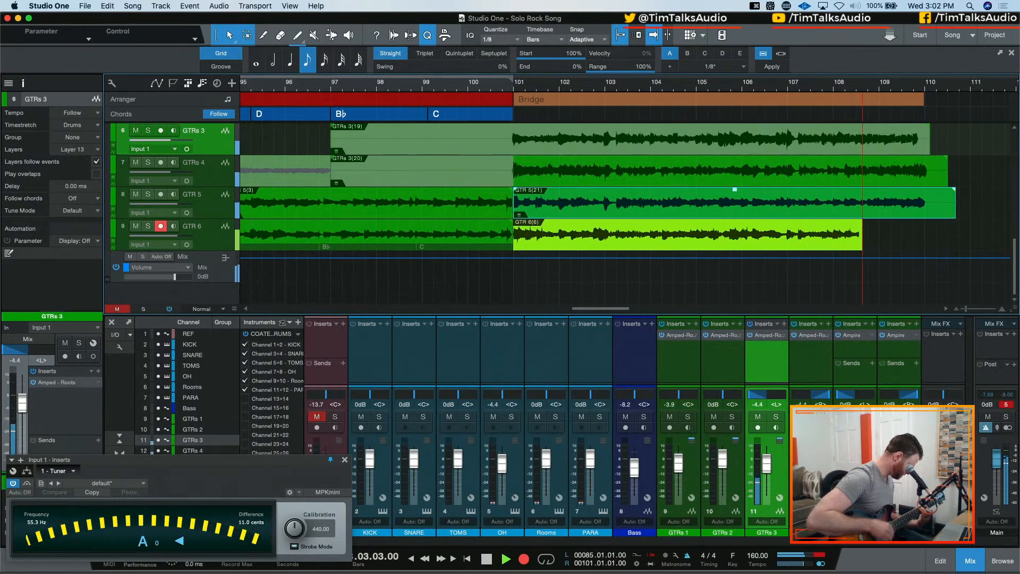
key("space")
key("*")
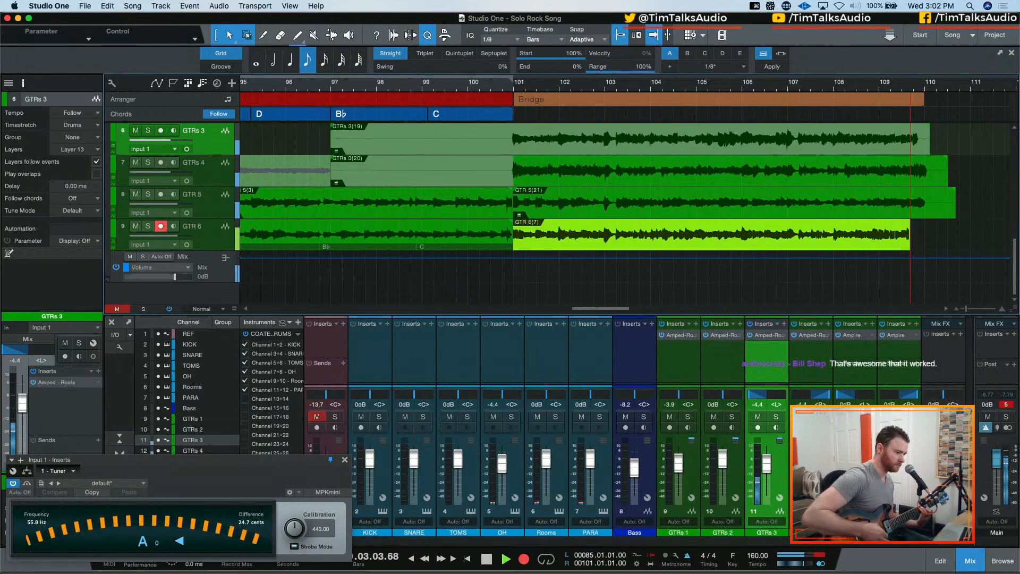
key("space")
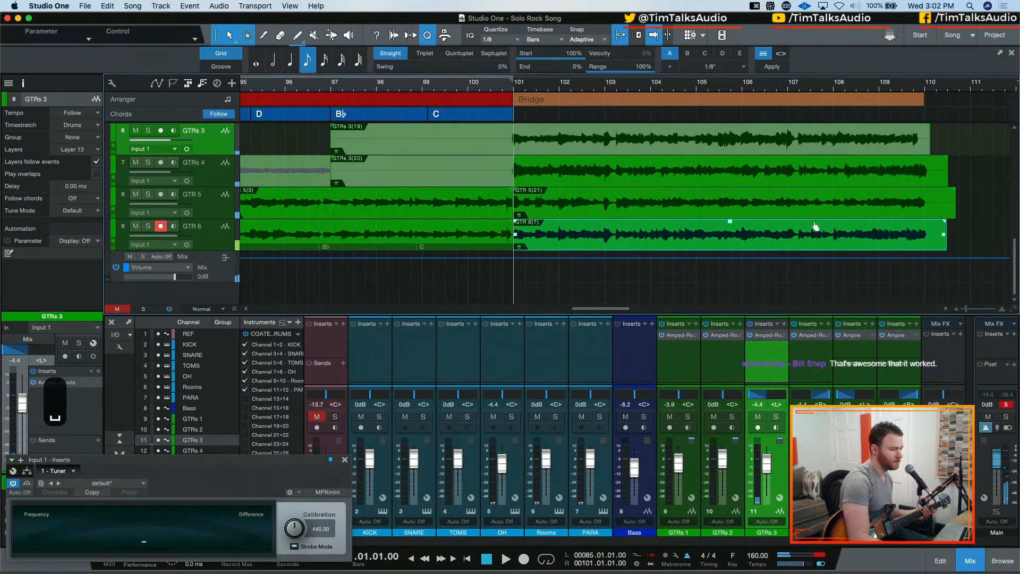
Toggle the metronome and play back the Bridge from bar 101, briefly soloing GTRs 3 and GTRs 4 together
scroll(803, 211, "up", 1)
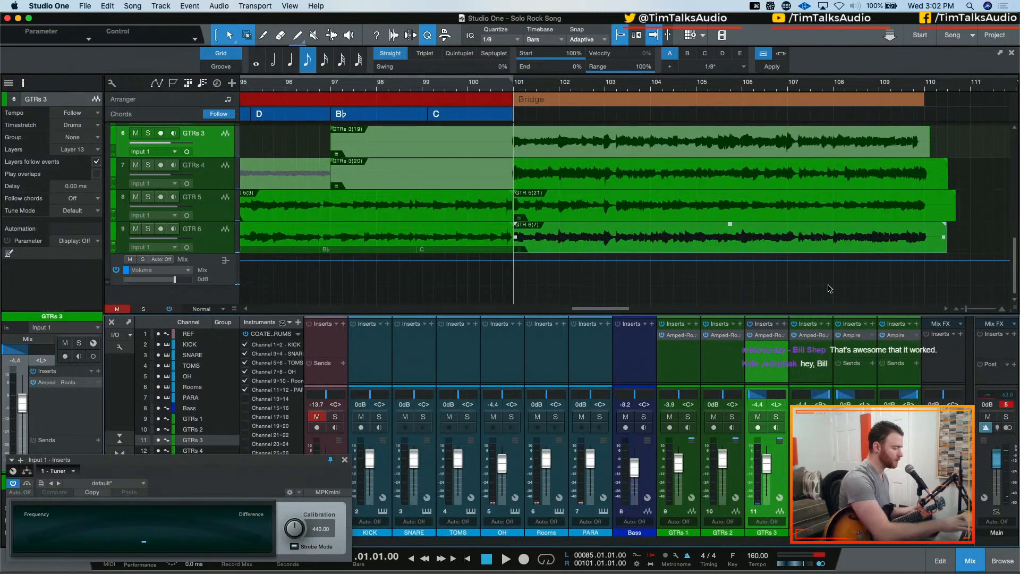
key("c")
key("space")
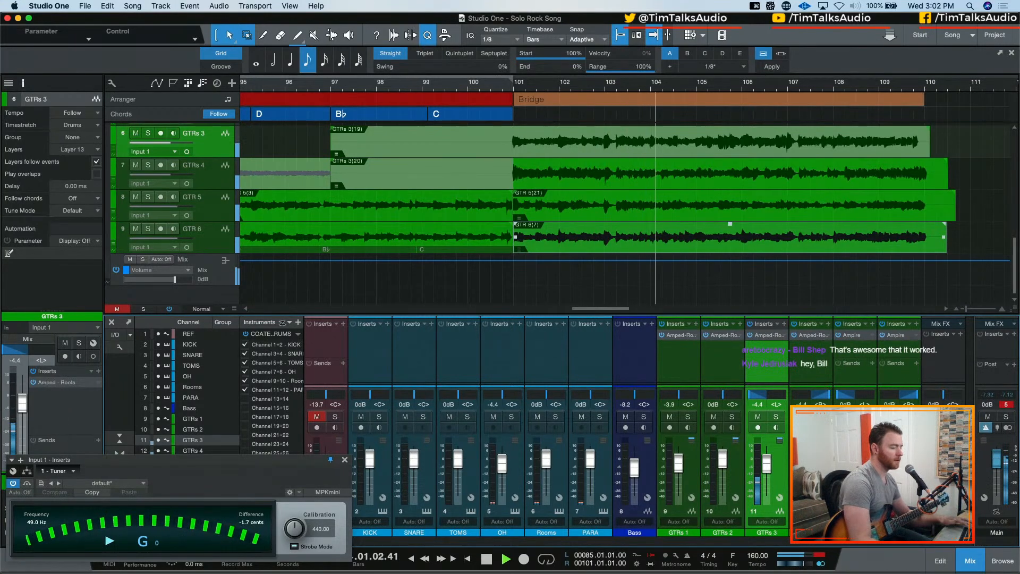
key("shift+Down")
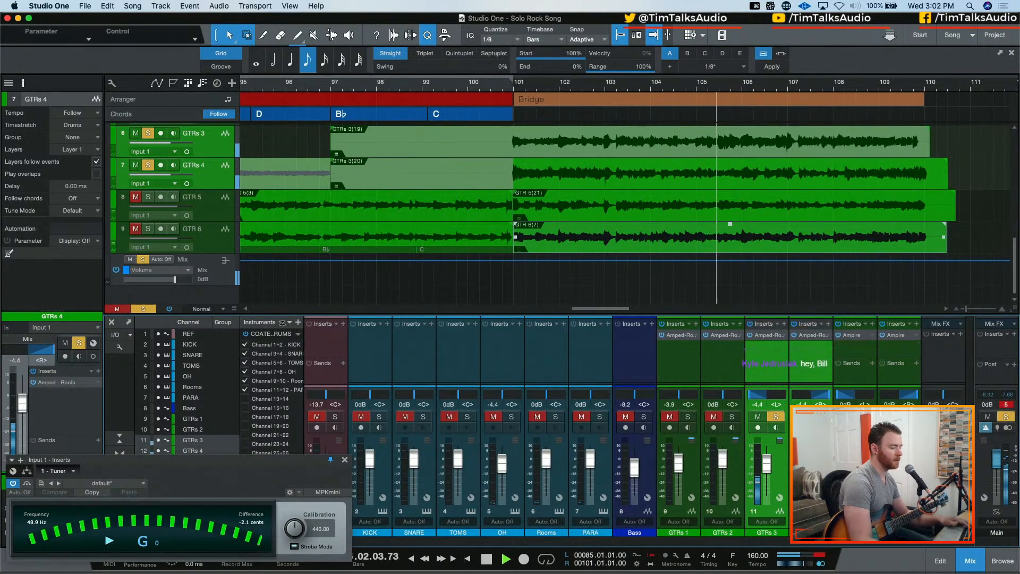
key("m")
Select GTR 5 and GTR 6, solo them briefly during the Bridge playback, and stop
key("Down")
key("shift+Down")
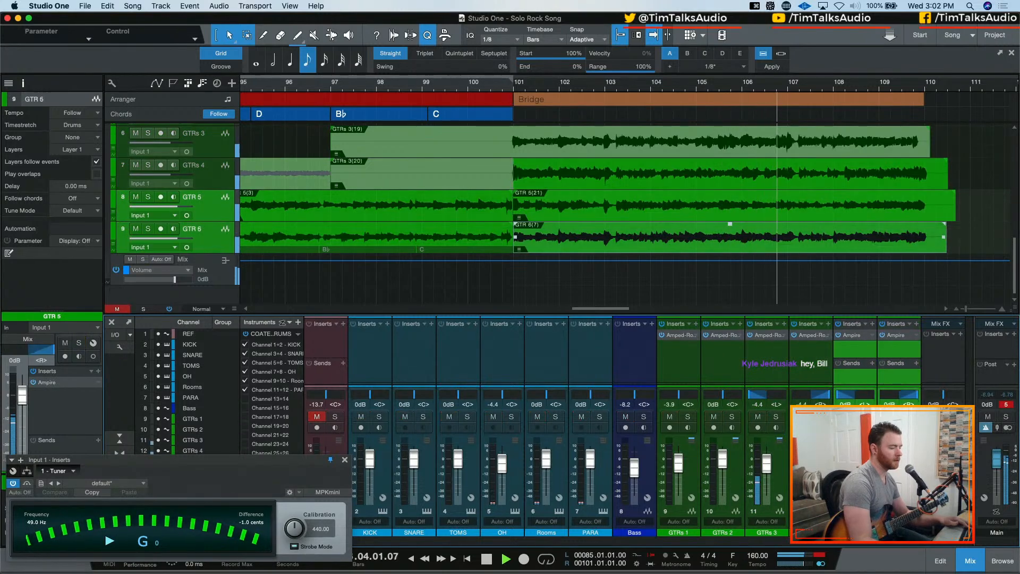
key("s")
key("s")
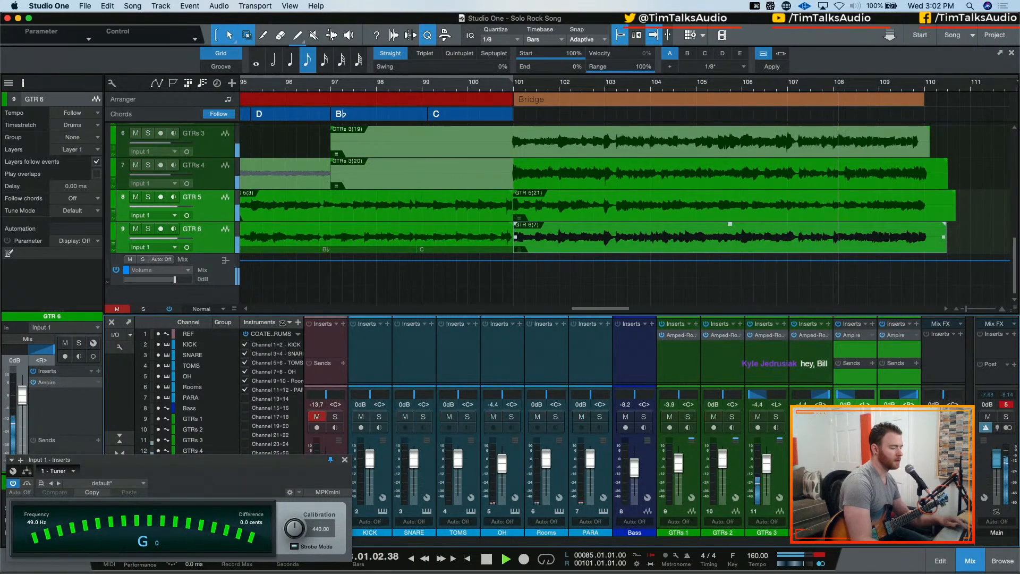
key("space")
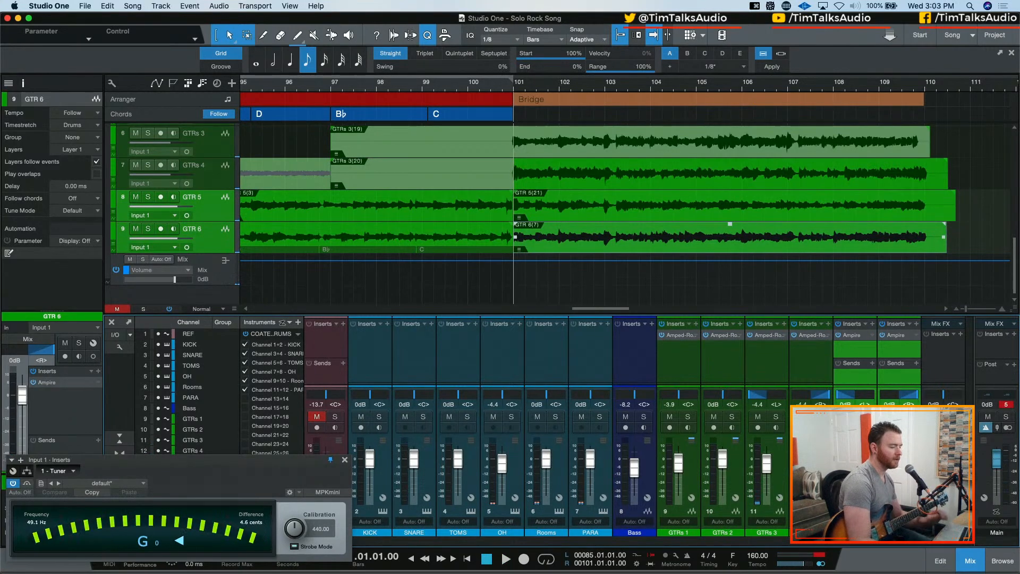
Select GTRs 3 and GTRs 4 and adjust their volume to -4.8 dB while playing back the Bridge
key("Up")
key("Up")
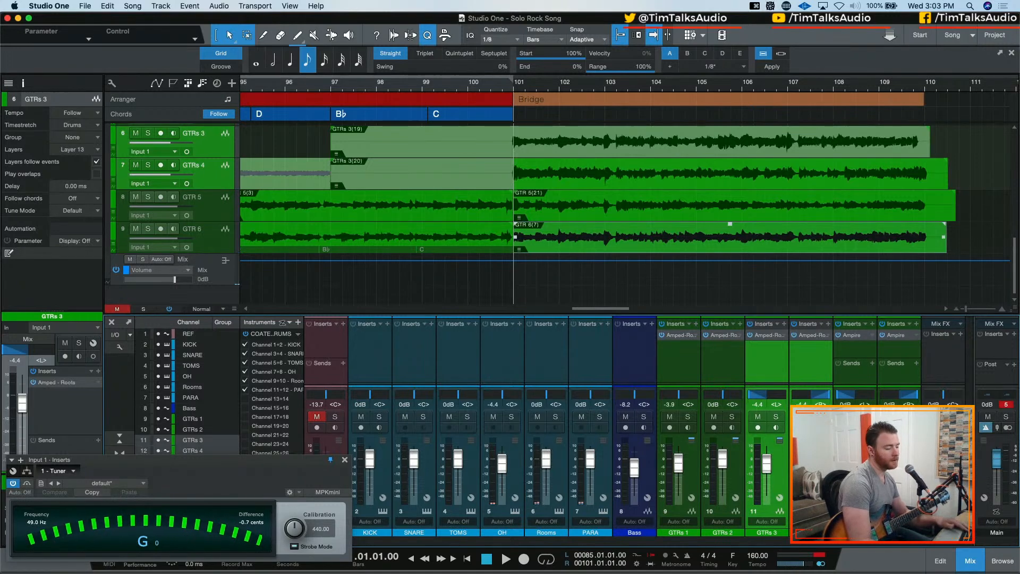
key("space")
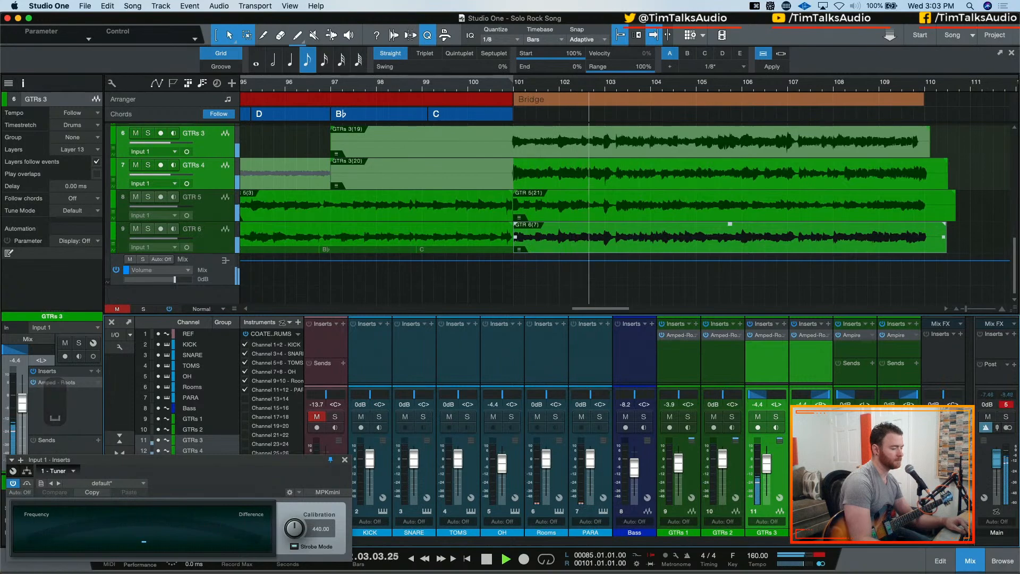
mouse_move(809, 463)
left_mouse_down()
mouse_move(810, 494)
mouse_move(810, 463)
left_mouse_up()
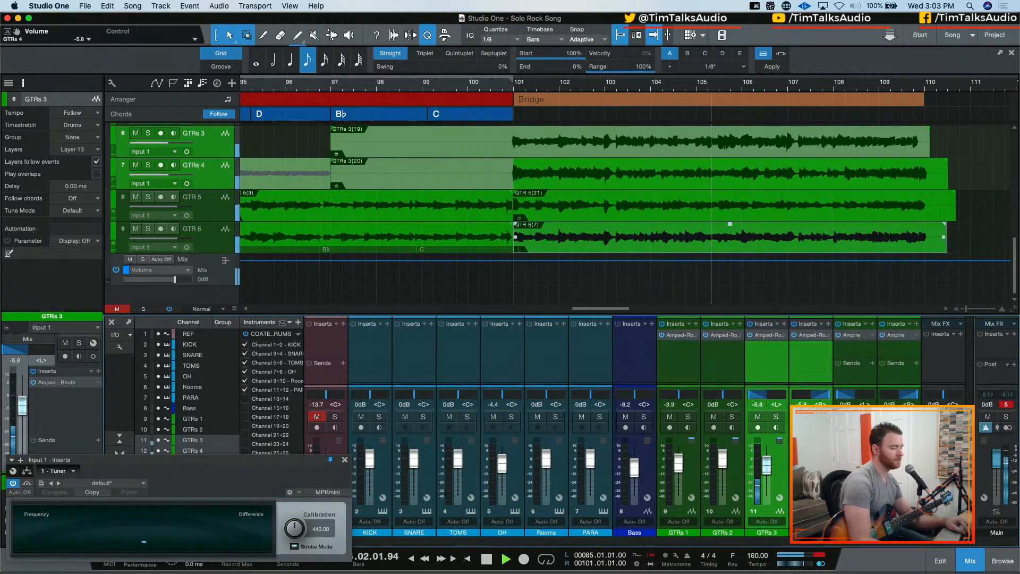
key("space")
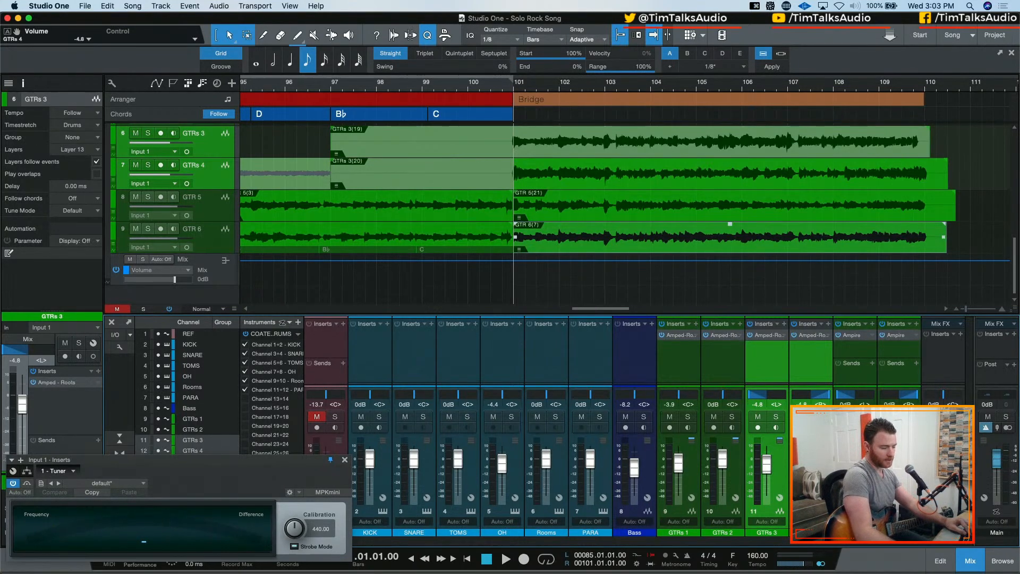
Try GTRs 3 and GTRs 4 at -24.6 dB and -11.2 dB during Bridge playback, toggling their mute to compare
left_click_drag(767, 464, 766, 478)
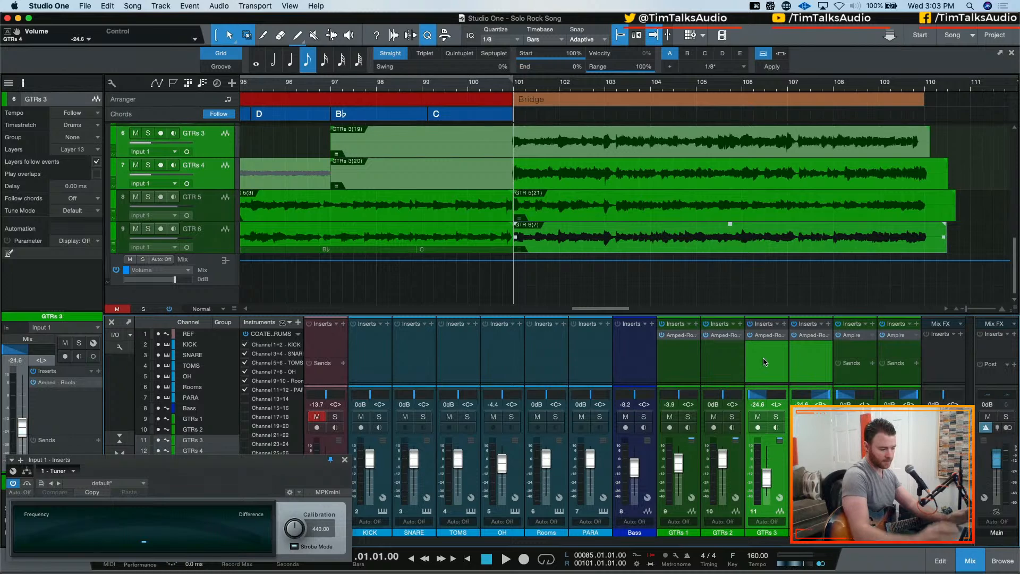
key("space")
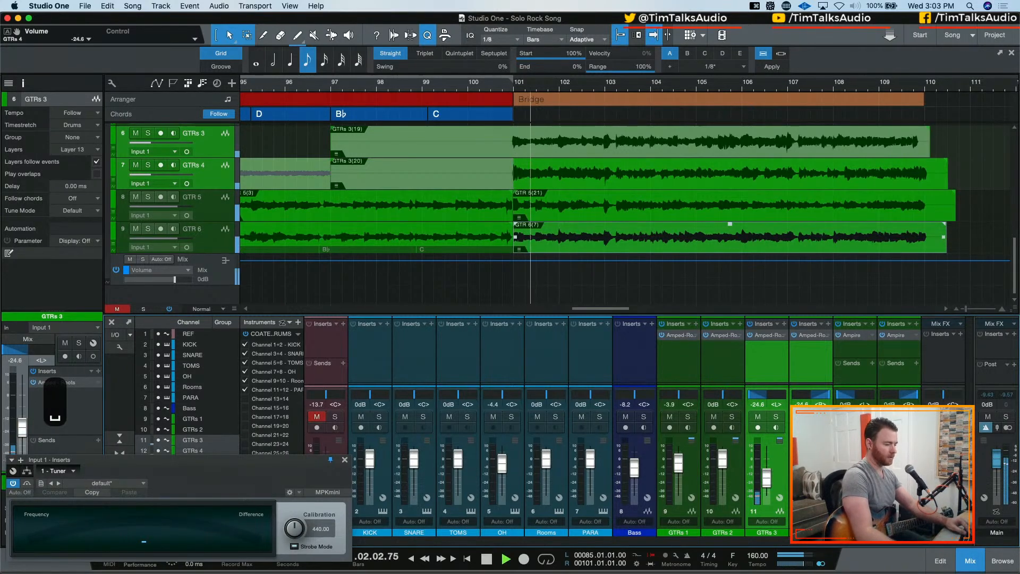
left_click_drag(767, 478, 767, 469)
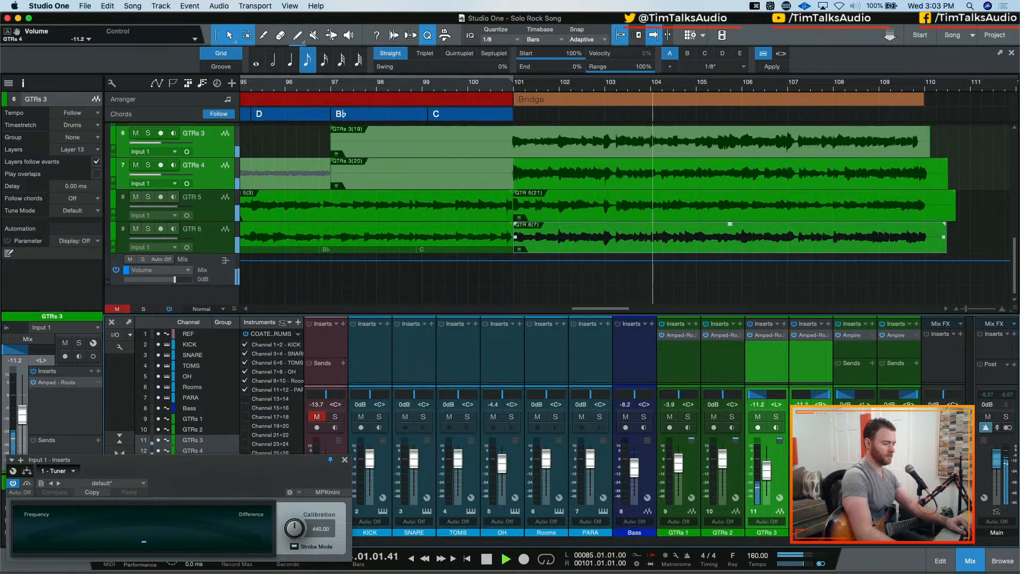
left_click(802, 416)
left_click(801, 417)
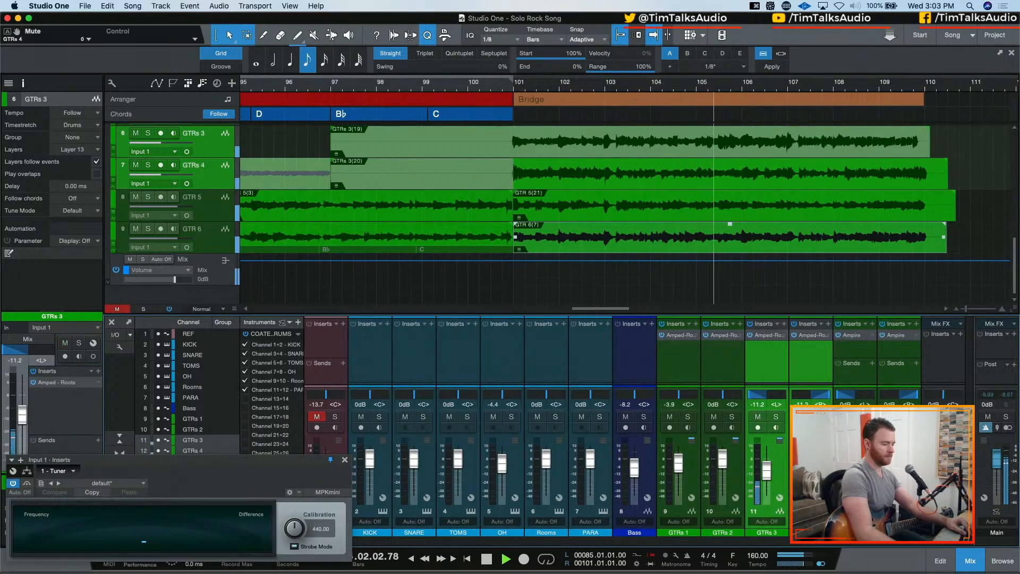
key("space")
Reset GTRs 3 and GTRs 4 to 0 dB, keep GTR 5 and GTR 6 at 0 dB, and audition the Bridge
left_click(810, 469, "super")
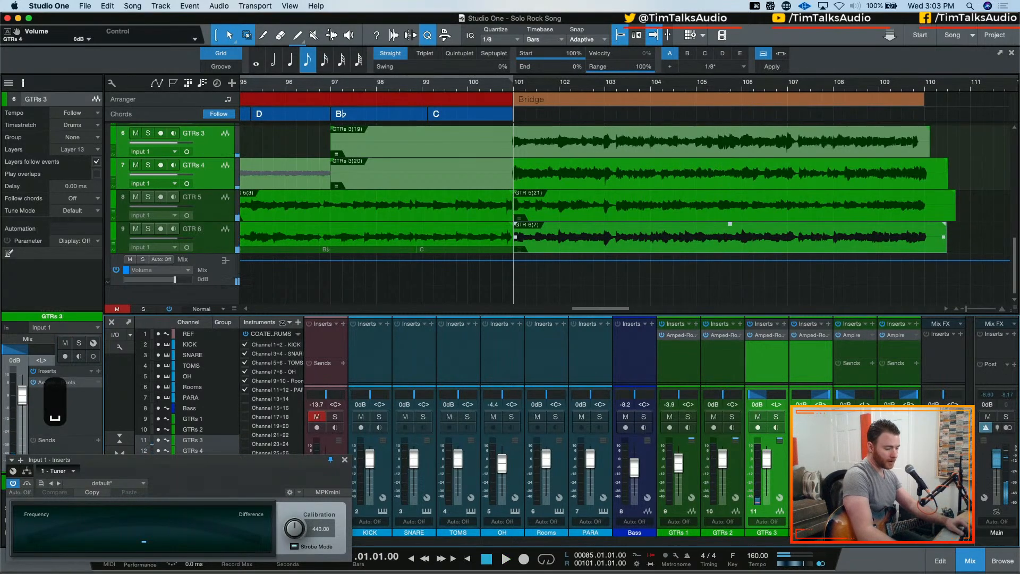
left_click(855, 470)
left_click(899, 470, "shift")
mouse_move(899, 460)
left_mouse_down()
mouse_move(899, 502)
mouse_move(898, 459)
left_mouse_up()
key("space")
key("space")
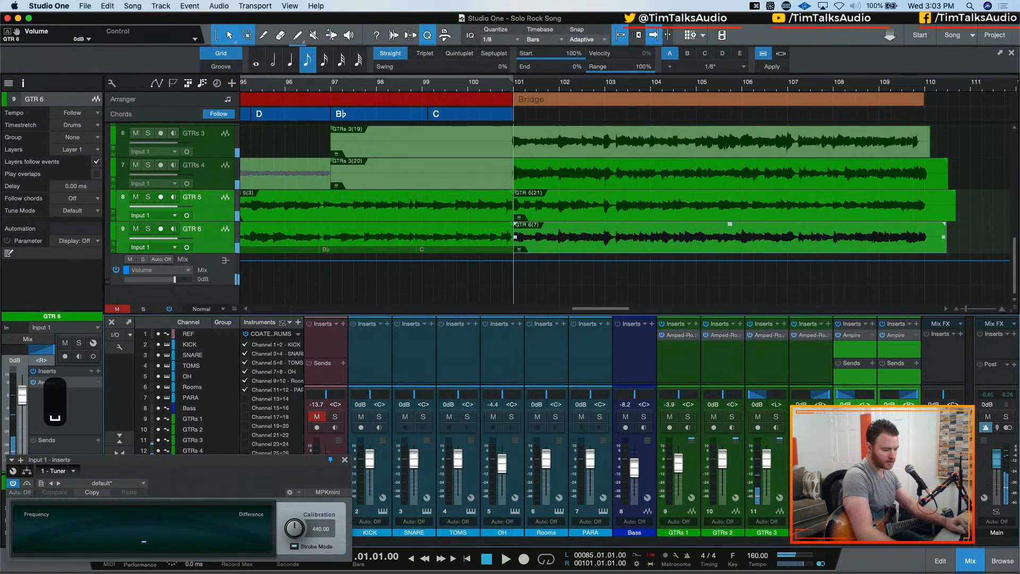
Select GTRs 3 and GTRs 4 together and lower their volume to -5.3 dB
left_click(804, 471)
left_click(783, 472)
left_click_drag(770, 460, 771, 467)
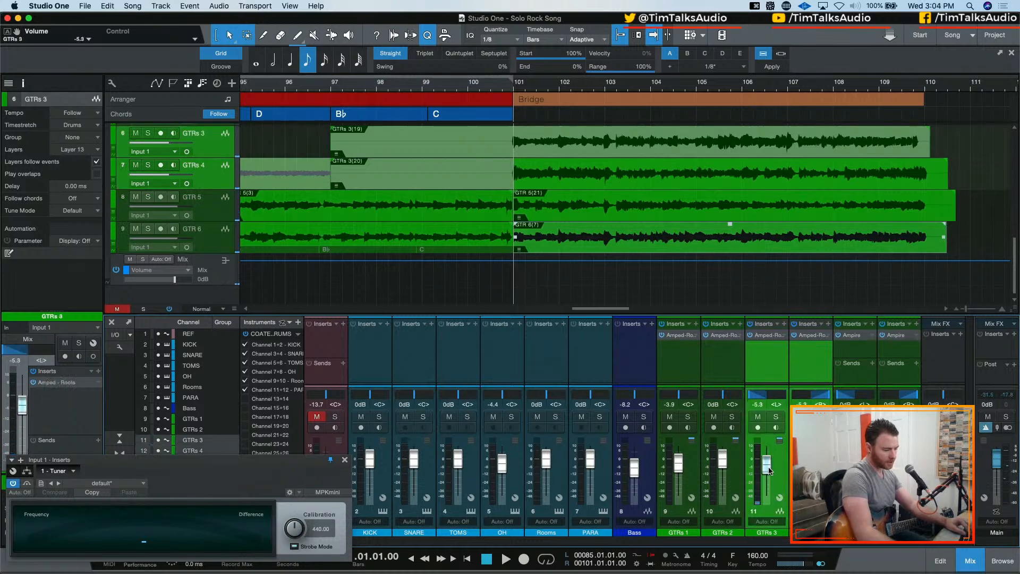
Audition the Bridge guitars and arm the Bass track for recording
key("space")
key("space")
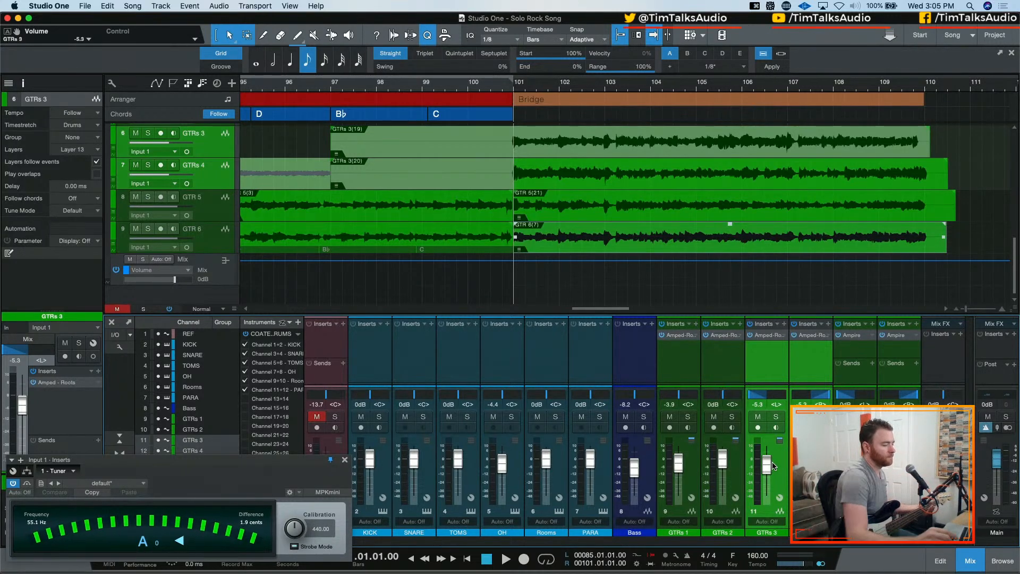
left_click(626, 427)
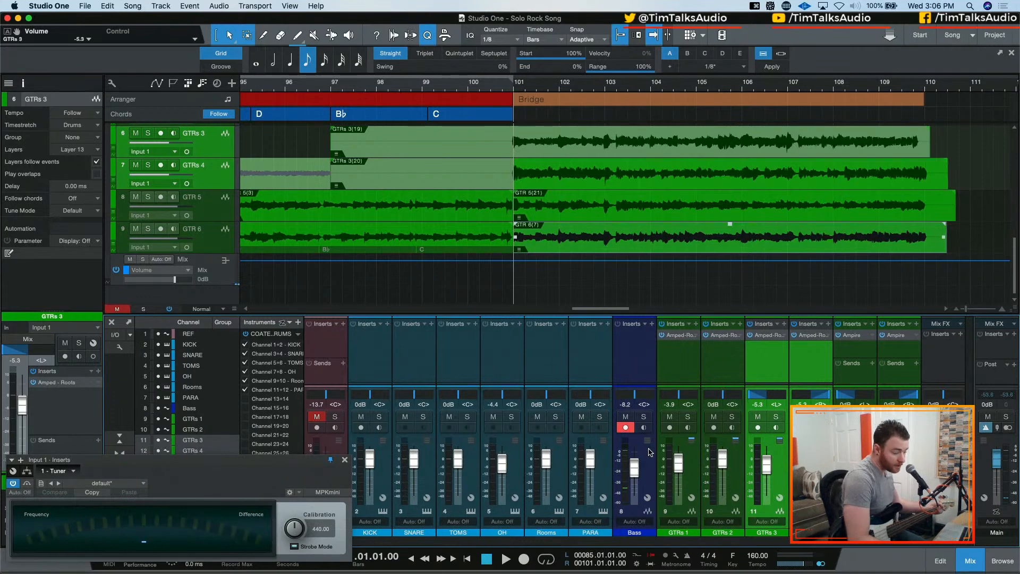
scroll(477, 80, "up", 1)
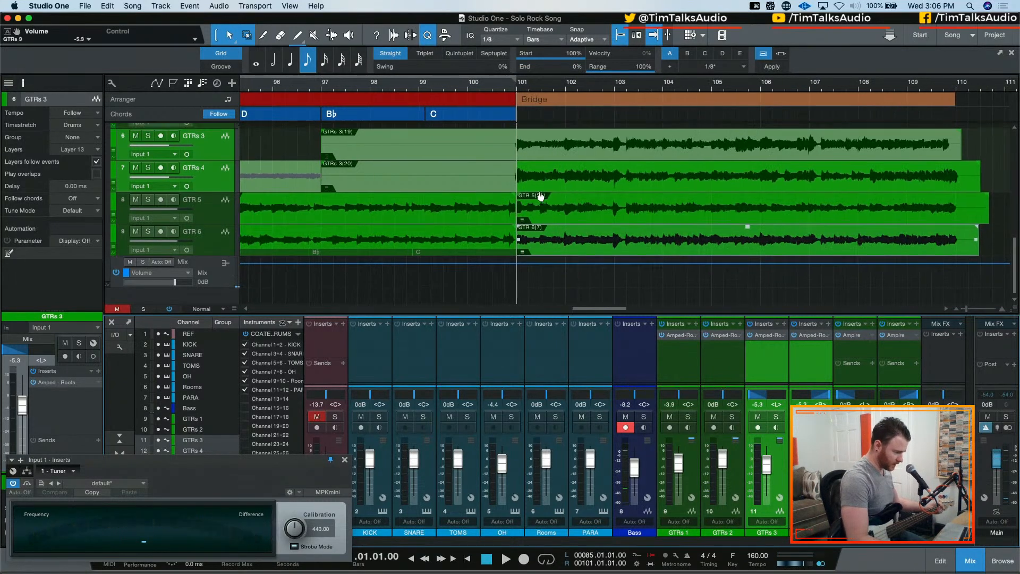
scroll(540, 191, "up", 5)
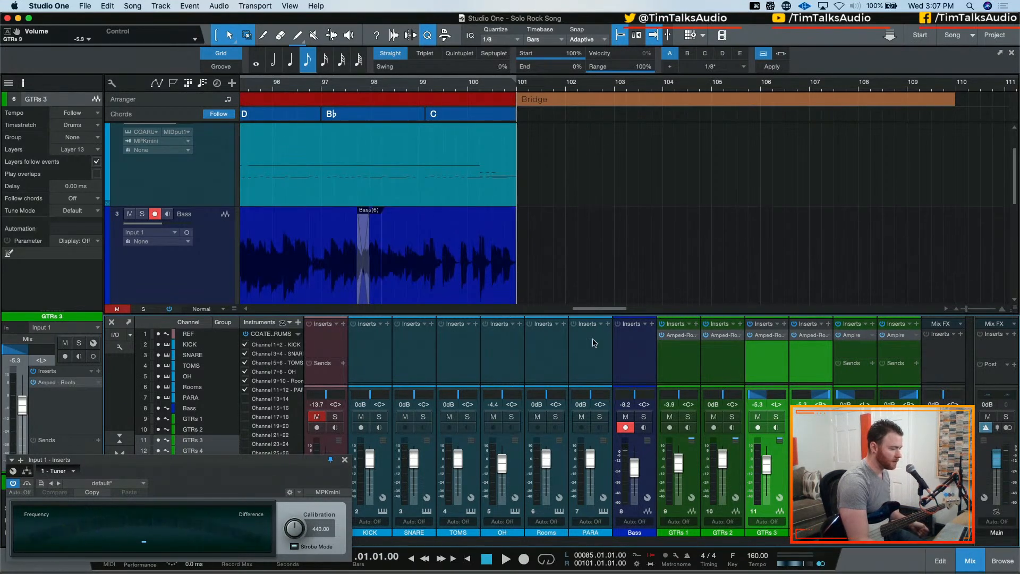
Record a bass take over the Bridge from bar 101 with the metronome on, restarting once, and clear the Main output's clip indicator
key("KP_Multiply")
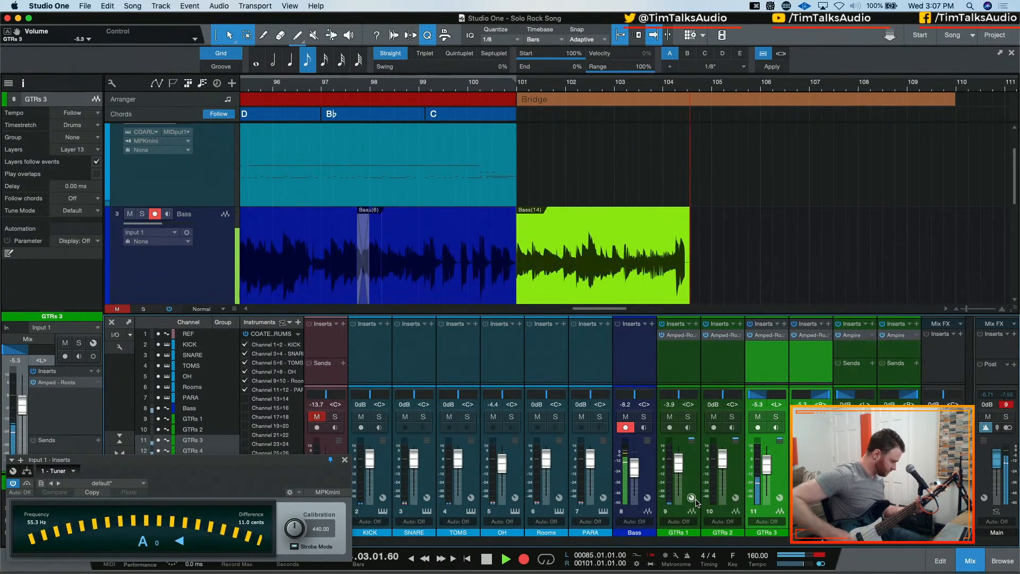
key("space")
key("c")
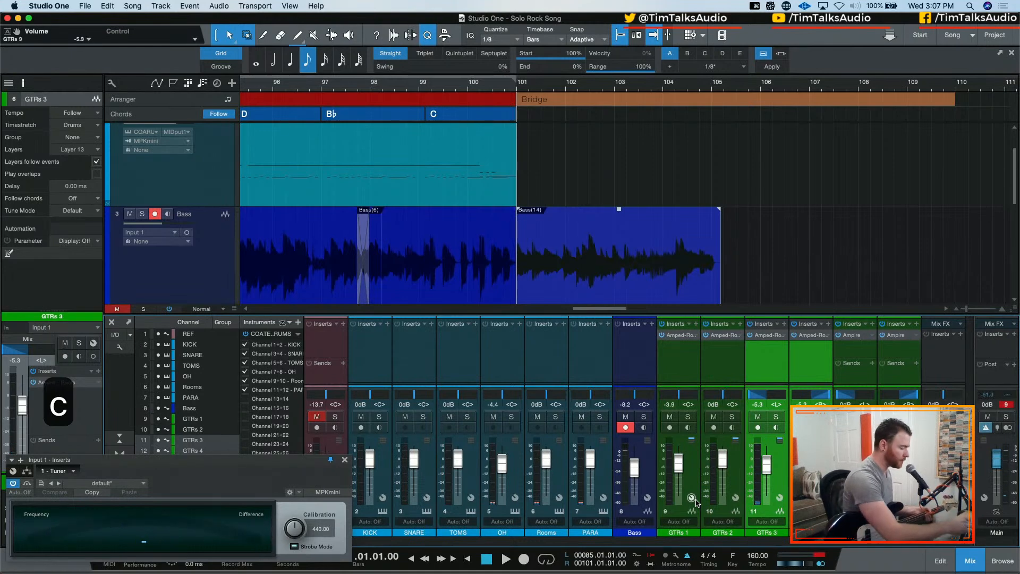
key("KP_Multiply")
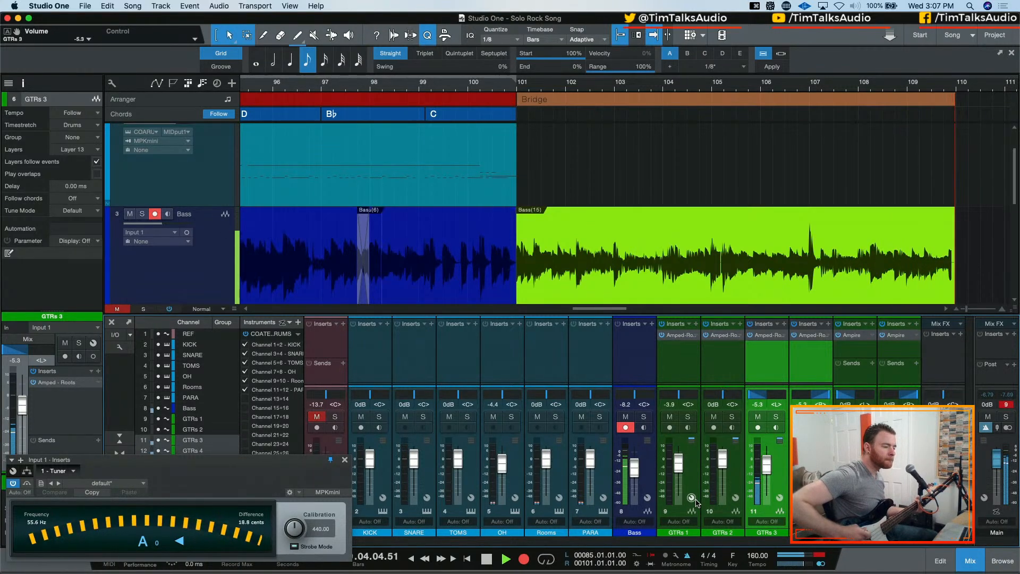
key("space")
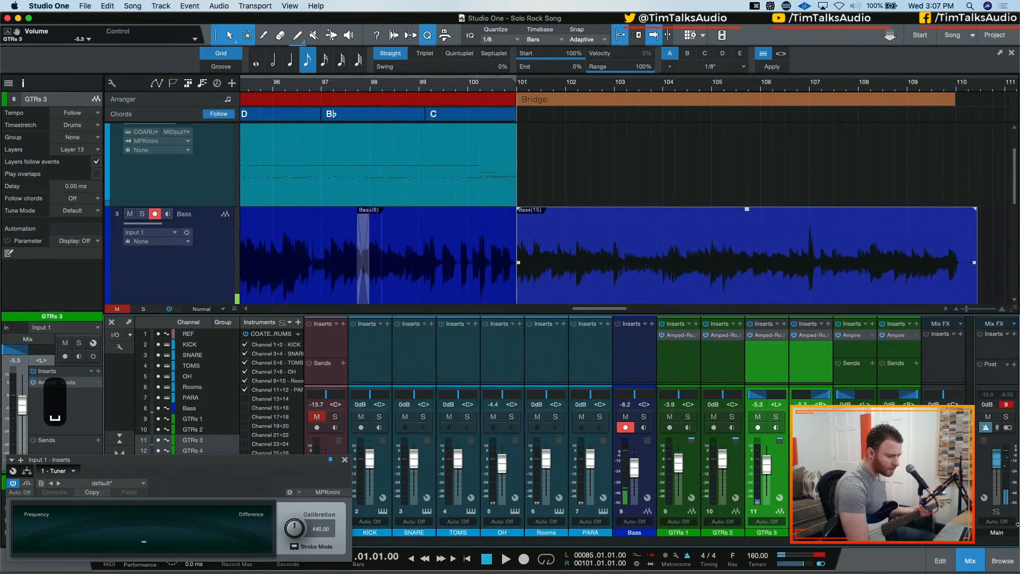
left_click(1015, 406)
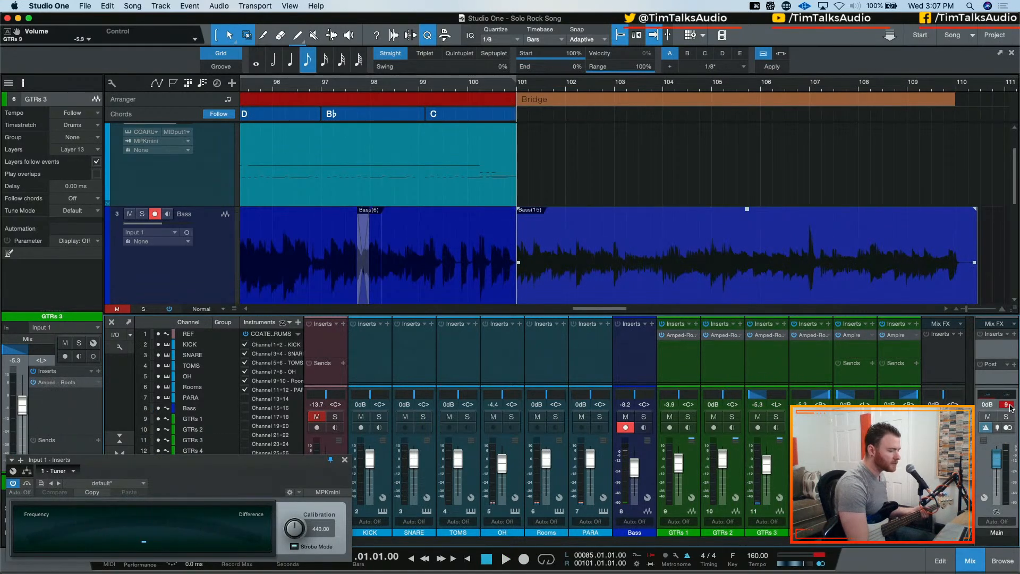
left_click(1009, 406)
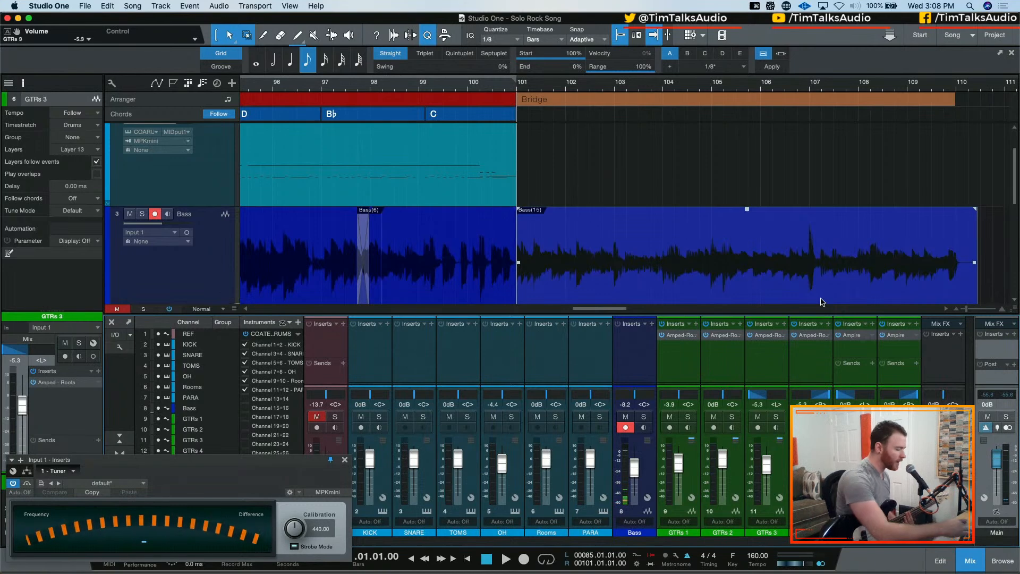
Turn off the metronome and raise the Bass volume to -3.9 dB while playing back the Bridge
key("c")
key("space")
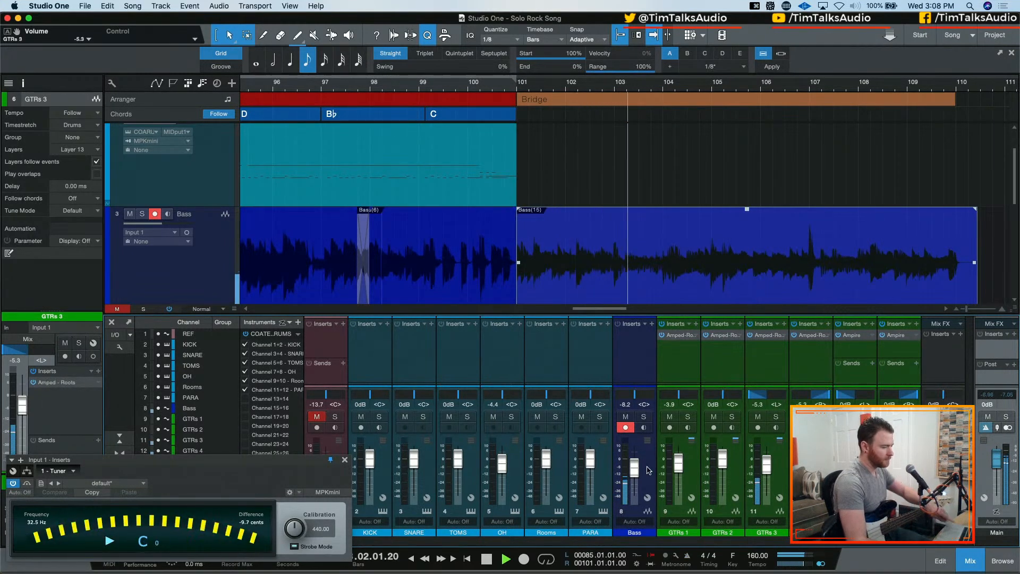
left_click_drag(634, 471, 634, 468)
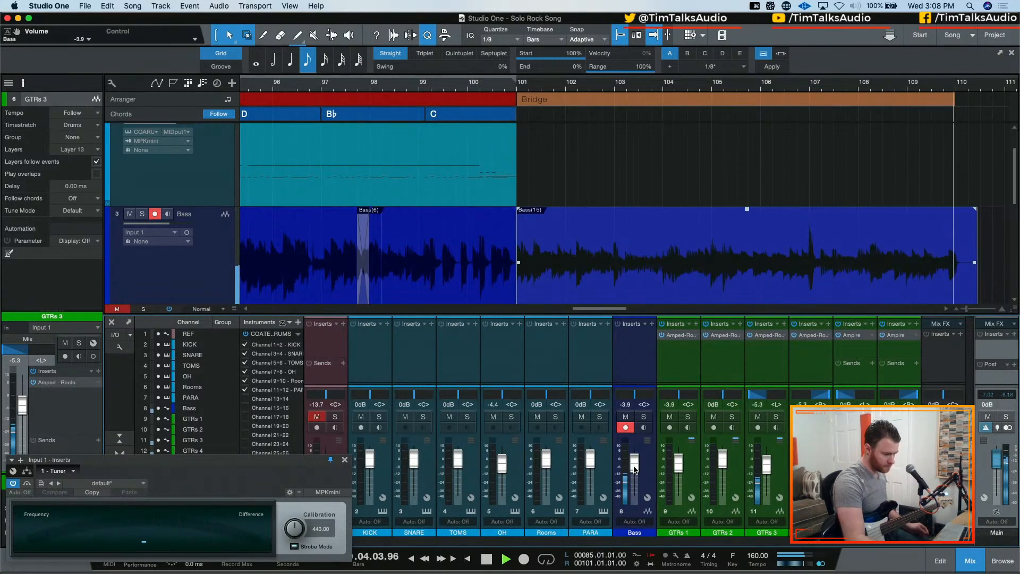
key("space")
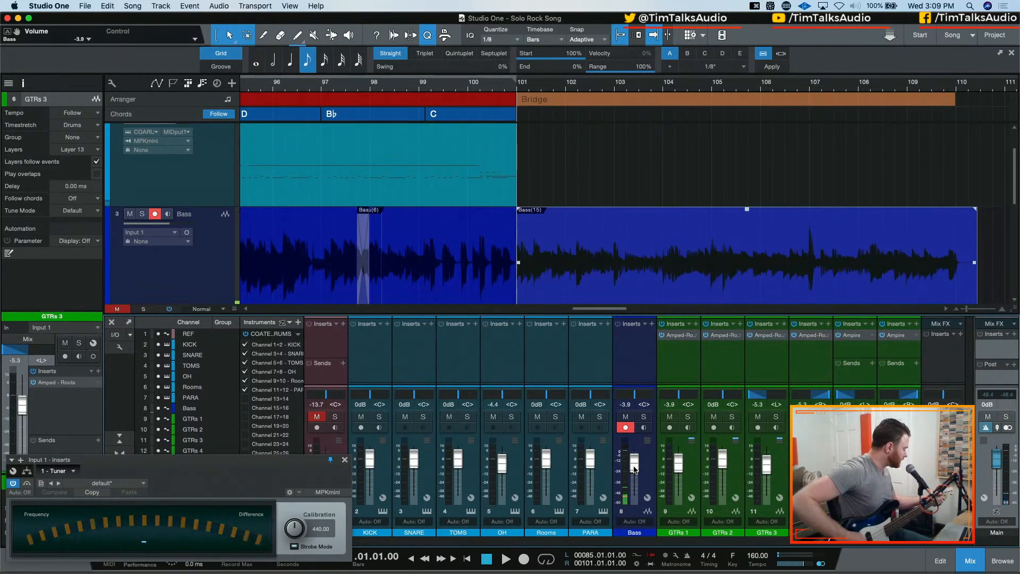
Re-record the bass over the Bridge with the metronome on, replacing the first new take with another, and disarm the Bass track
key("KP_Multiply")
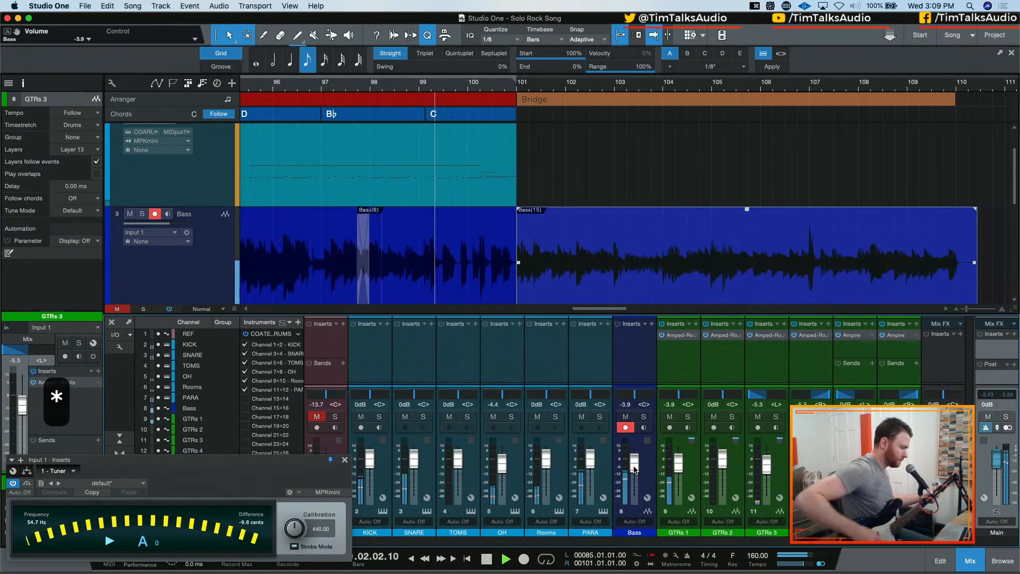
key("c")
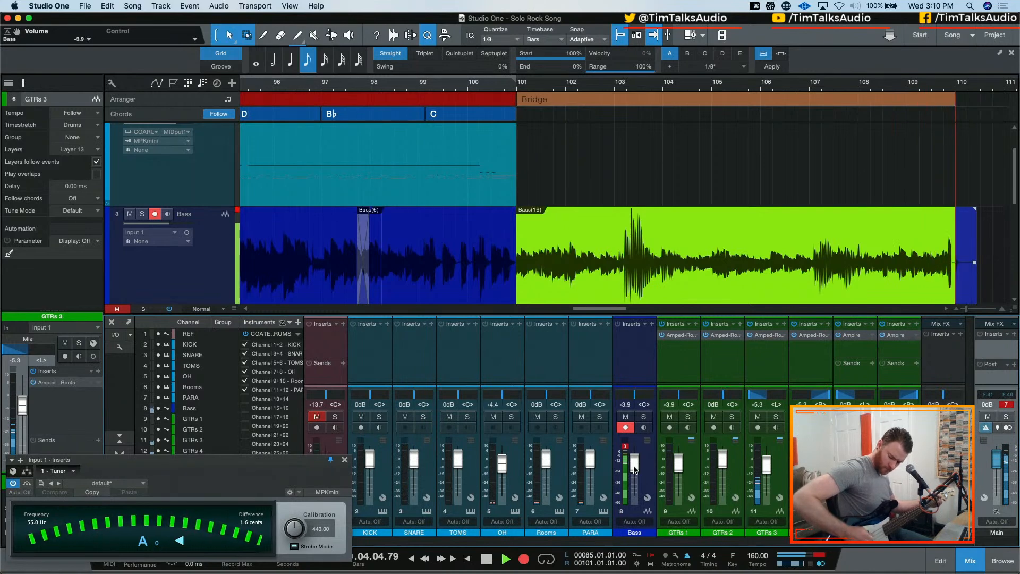
key("space")
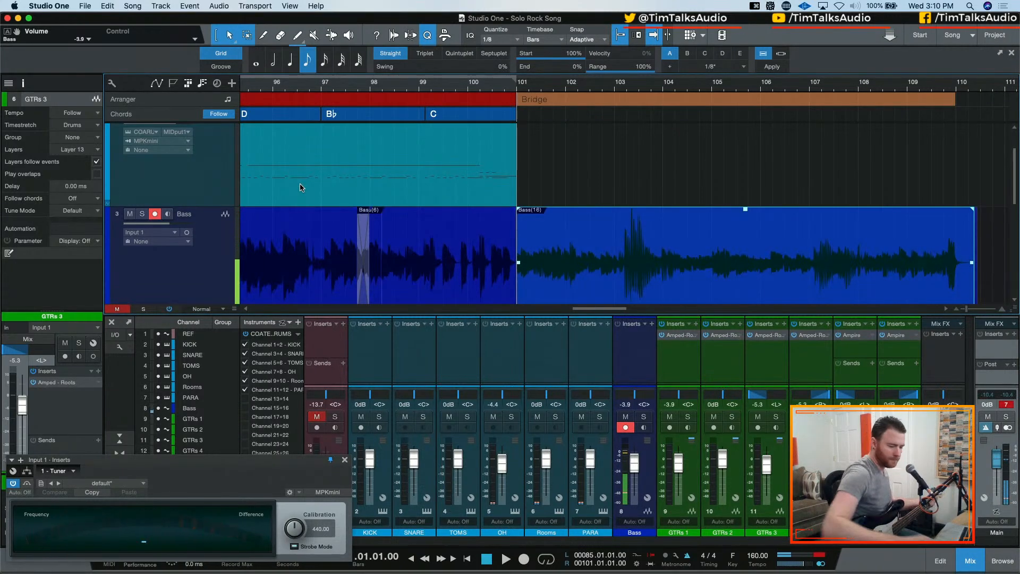
key("space")
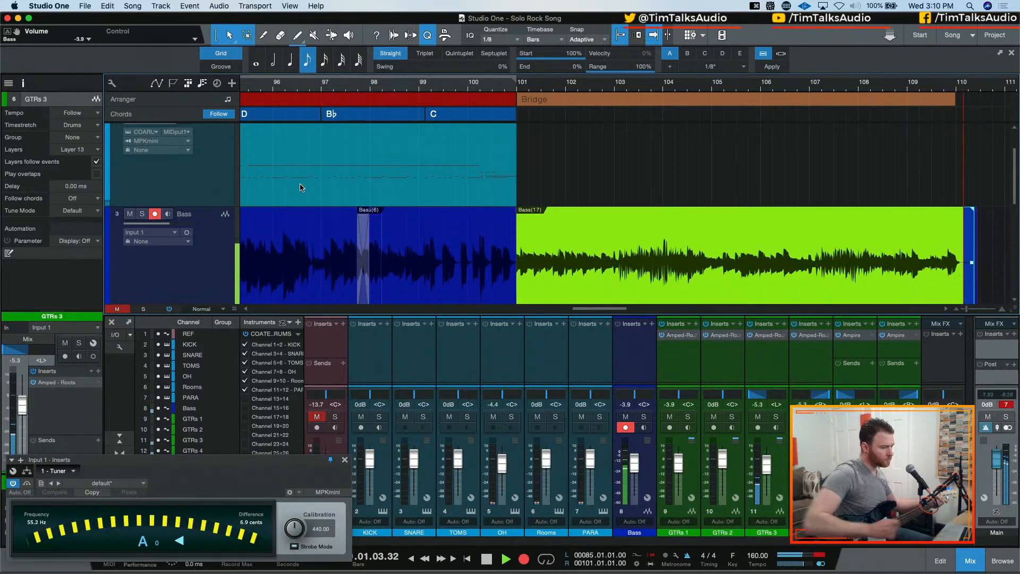
key("space")
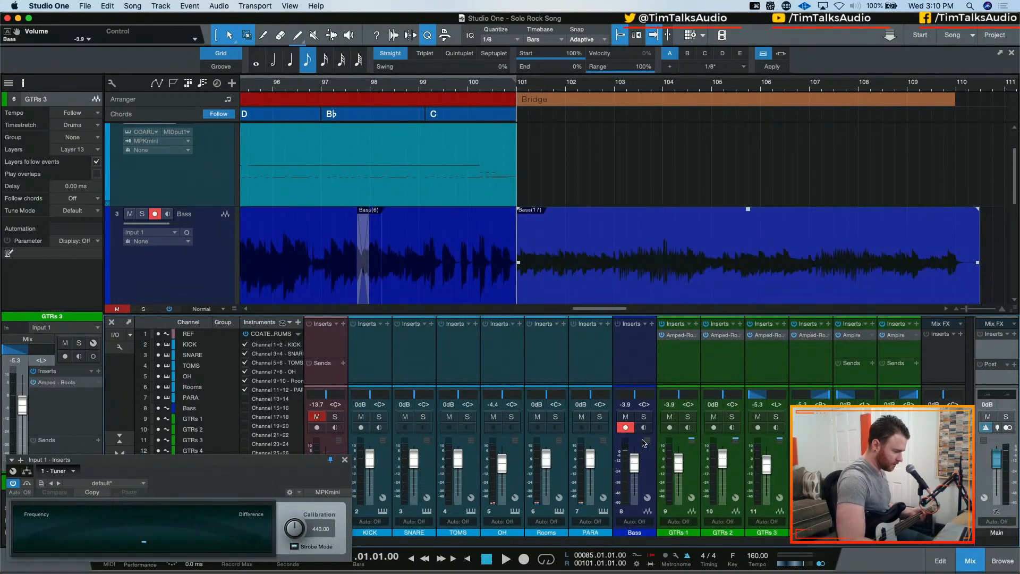
left_click(625, 429)
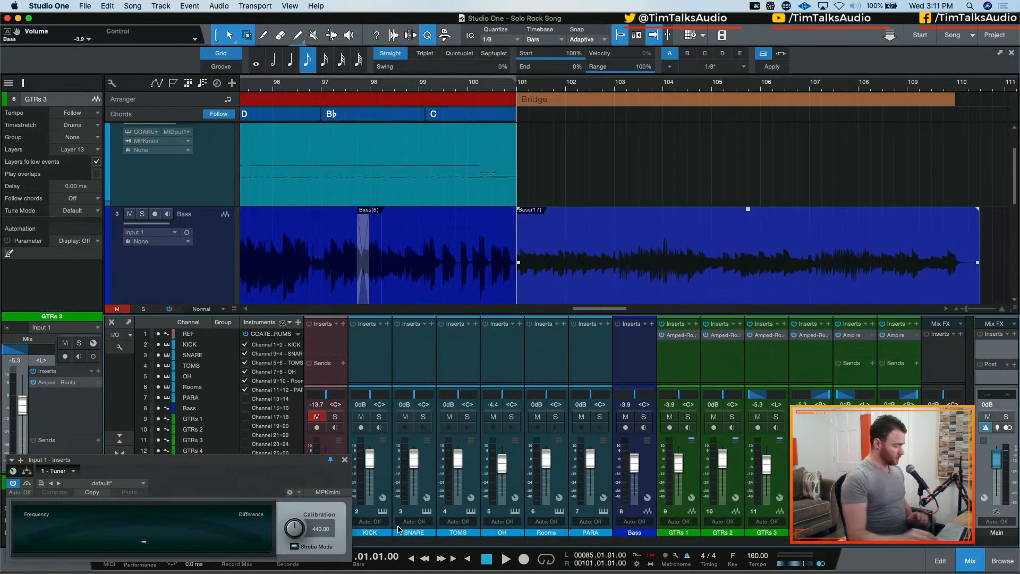
Examine the COATED-19 drum instrument's kit and the drum part leading from Chorus 2 into the Bridge
left_click(381, 511)
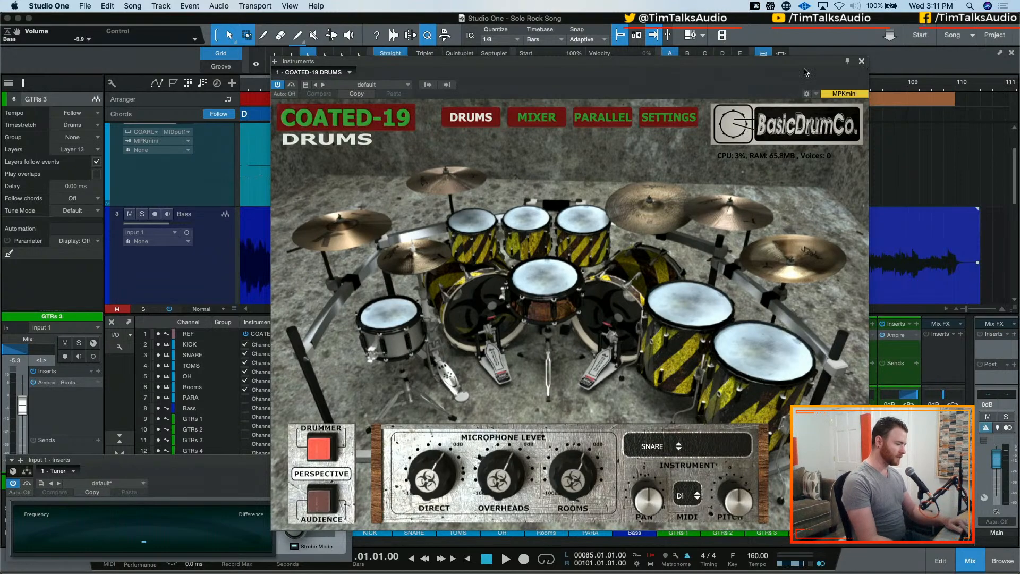
left_click(861, 62)
scroll(657, 230, "left", 8)
key("w")
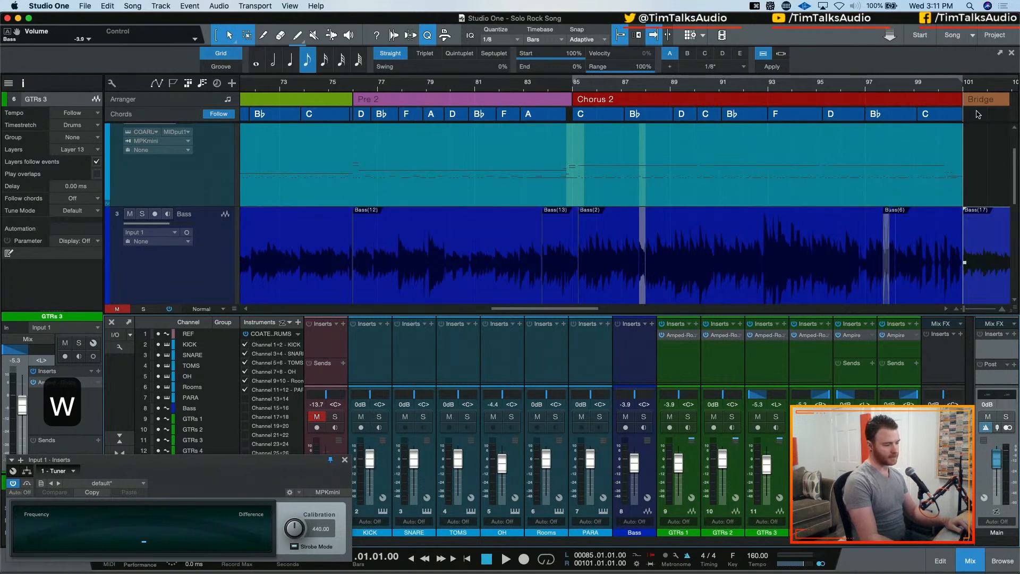
scroll(547, 160, "right", 4)
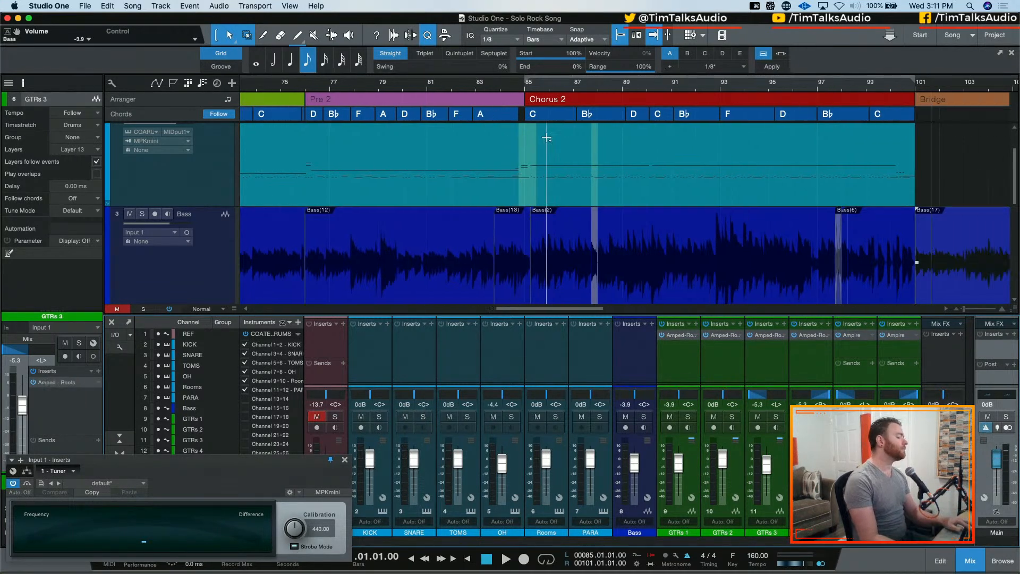
scroll(752, 142, "right", 2)
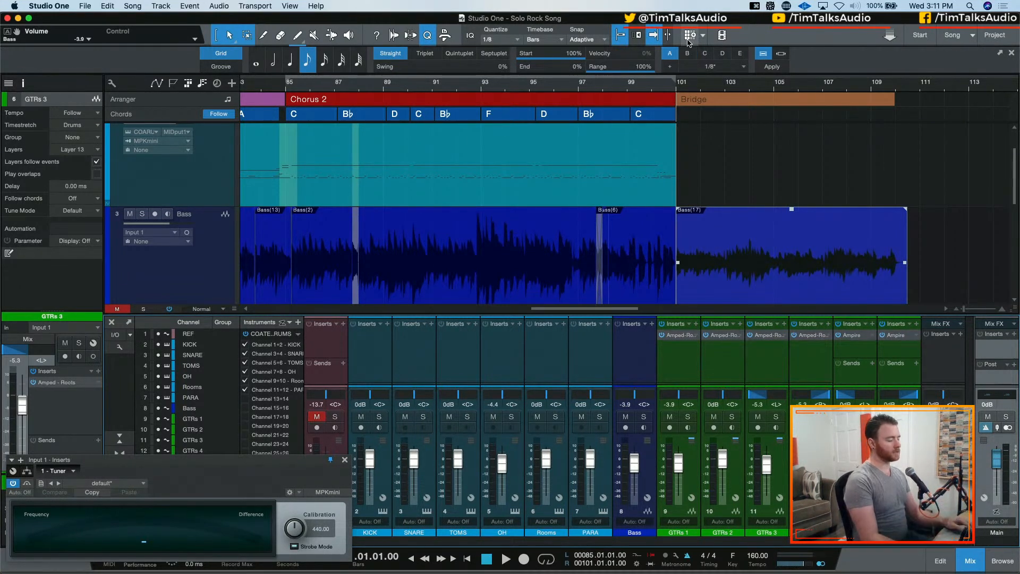
left_click(382, 512)
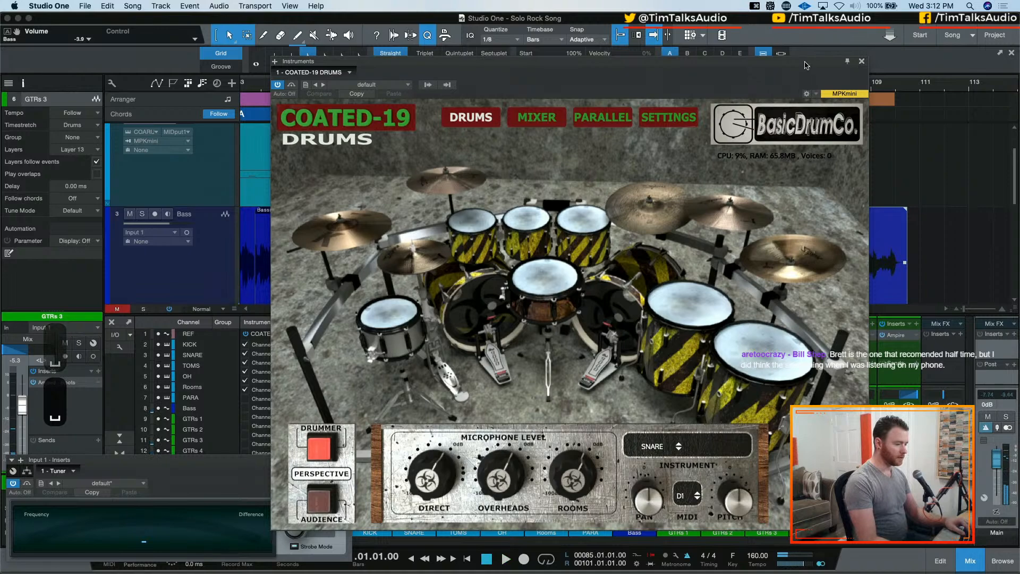
left_click_drag(826, 79, 497, 84)
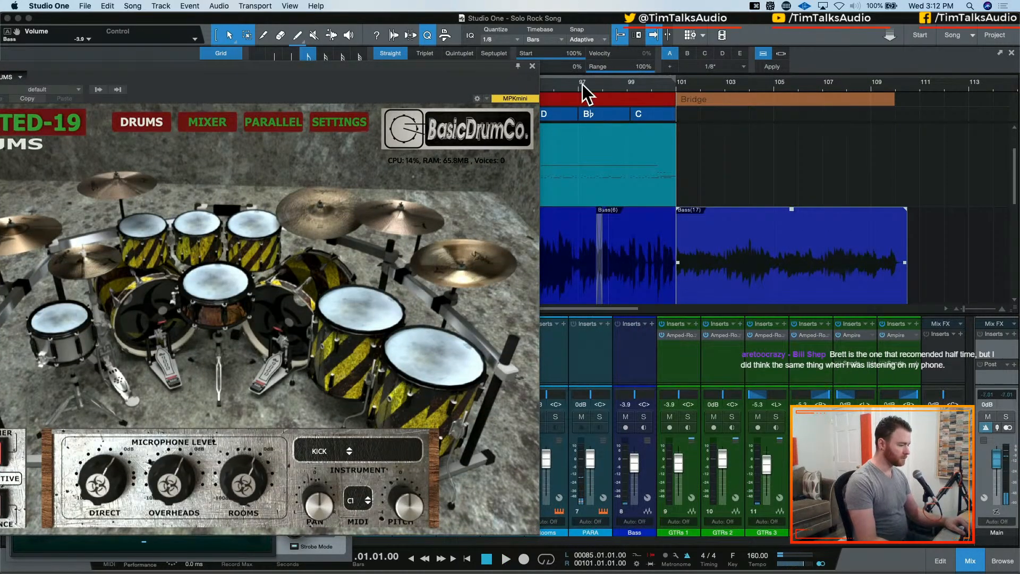
left_click(533, 66)
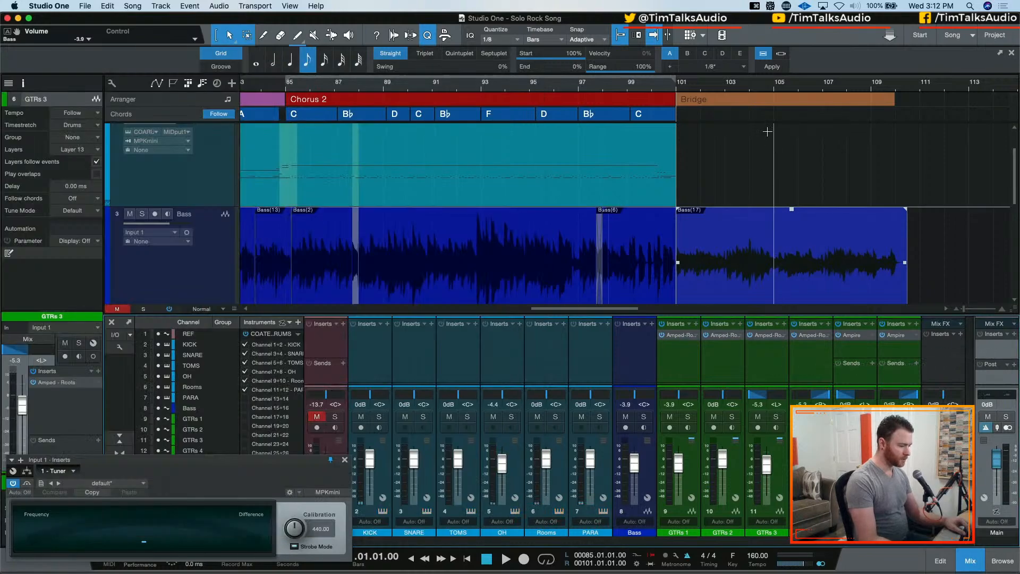
Extend the drum part from bar 101 to the end of the Bridge bass clip and open it in the drum editor
key("c")
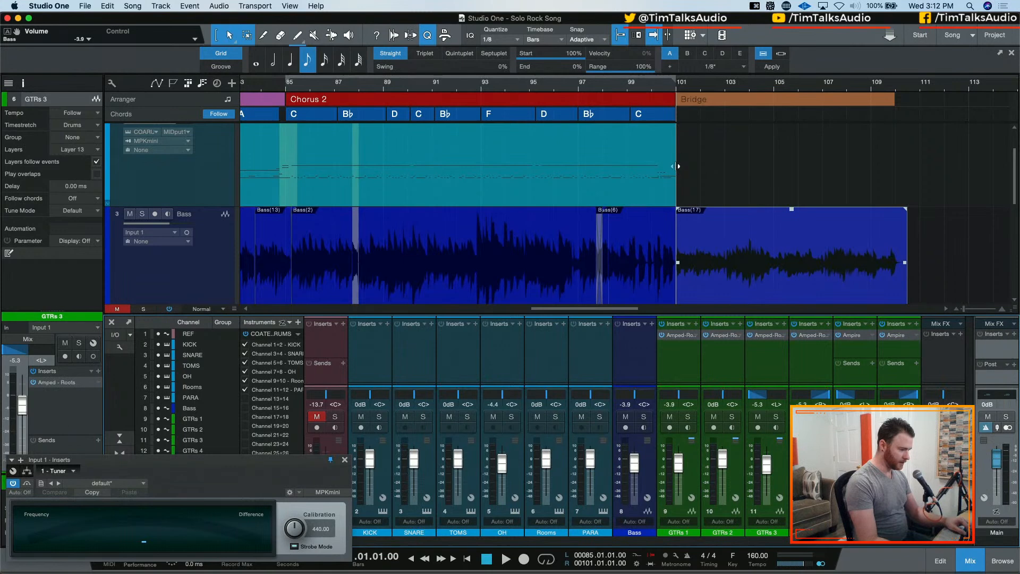
left_click_drag(718, 166, 905, 149)
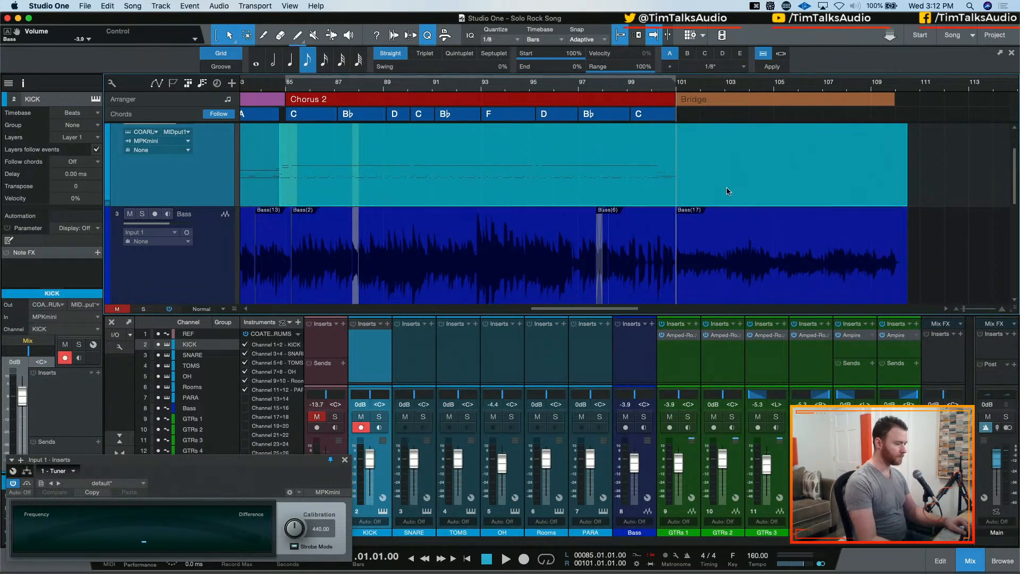
double_click(706, 183)
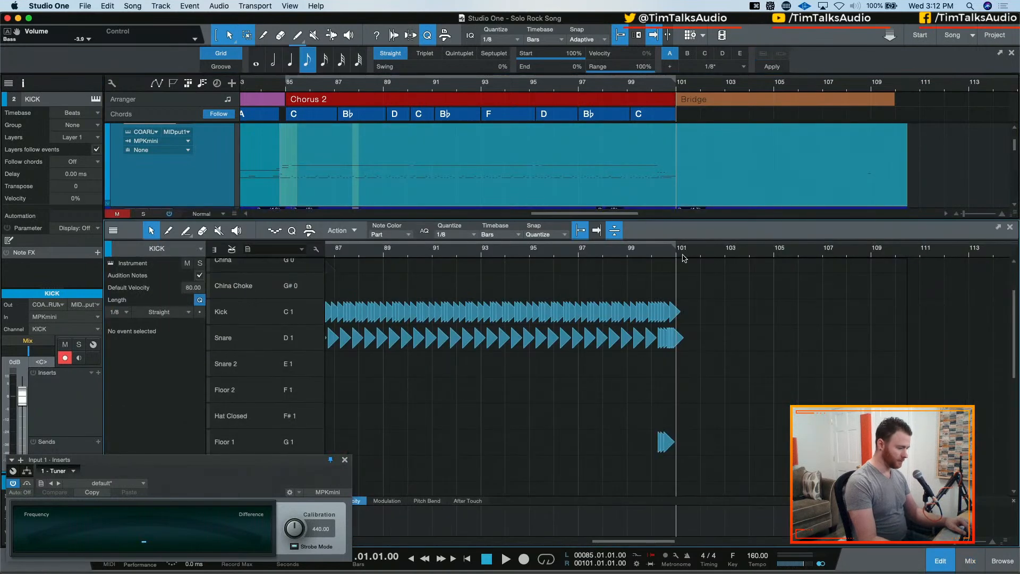
left_click(849, 415)
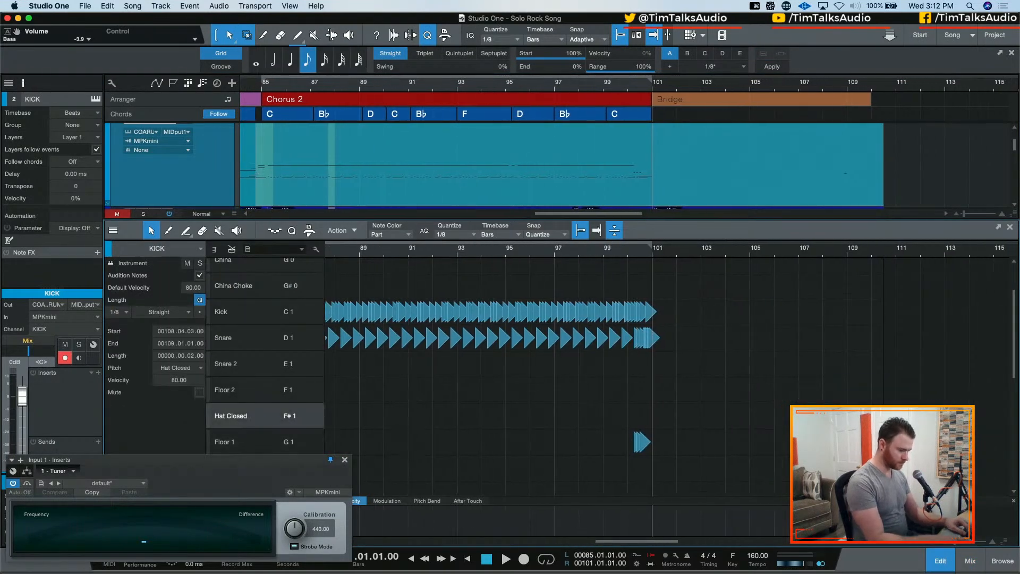
key("BackSpace")
Audition the drum fill at bar 100 leading into the Bridge and examine its kick and snare notes up close
scroll(848, 416, "right", 3)
scroll(759, 405, "down", 5)
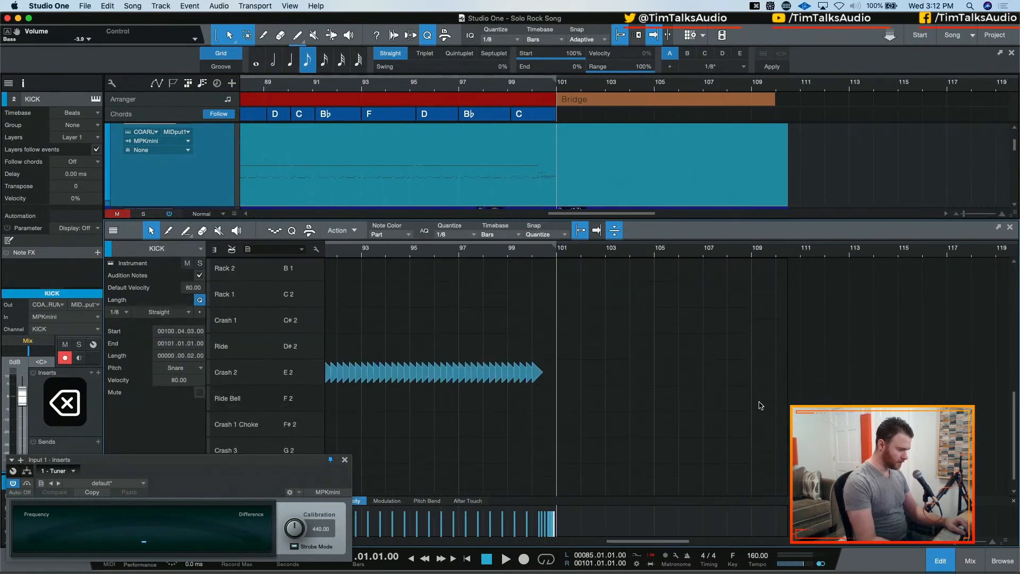
scroll(760, 405, "up", 5)
key("space")
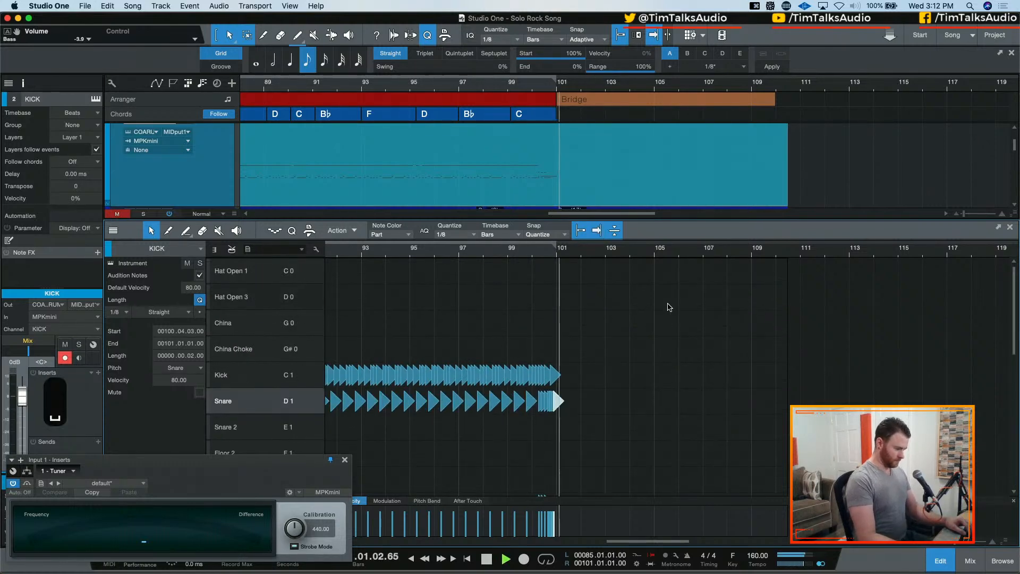
key("space")
left_click(460, 254)
key("space")
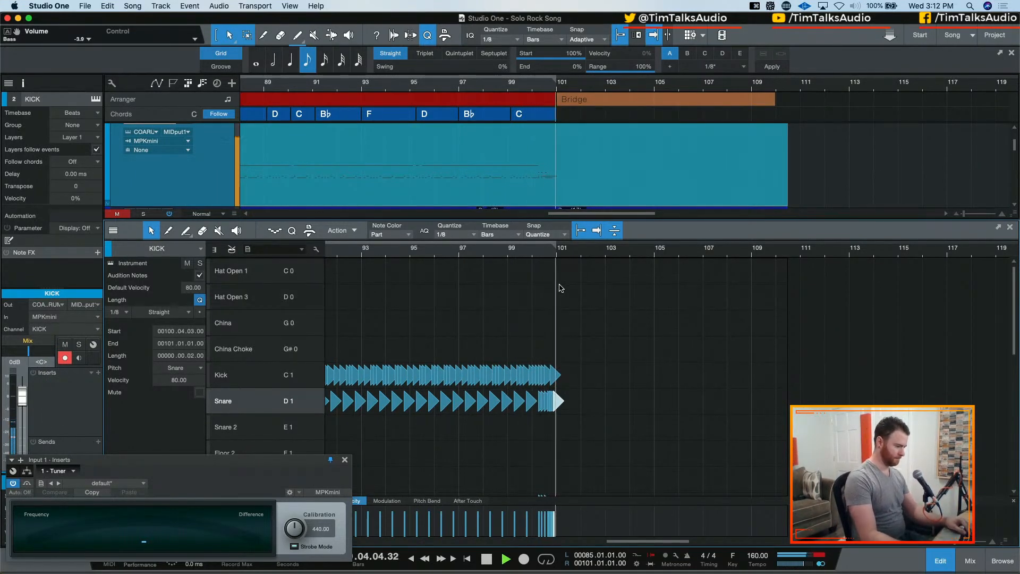
key("space")
key("e")
key("e")
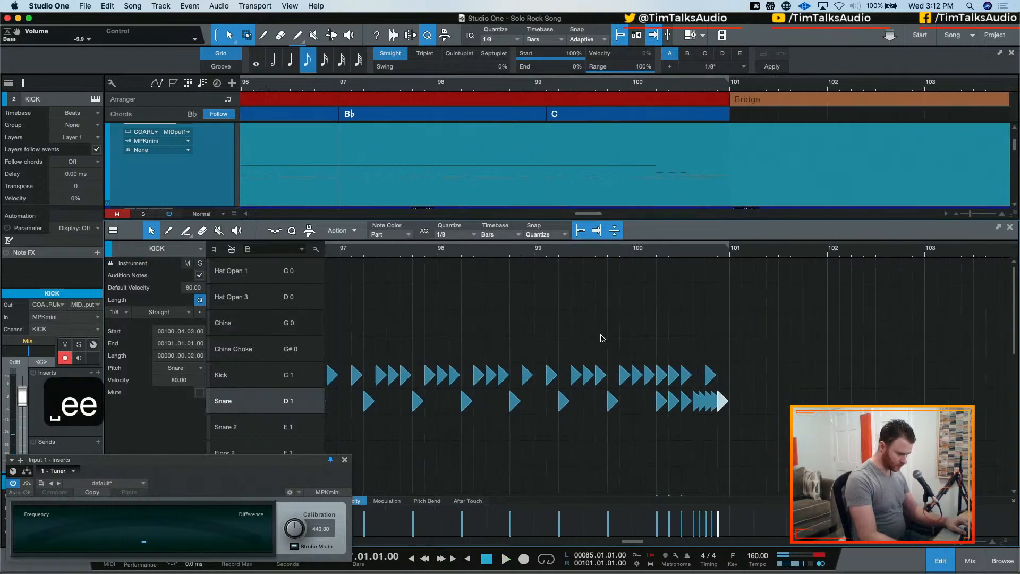
key("e")
key("e")
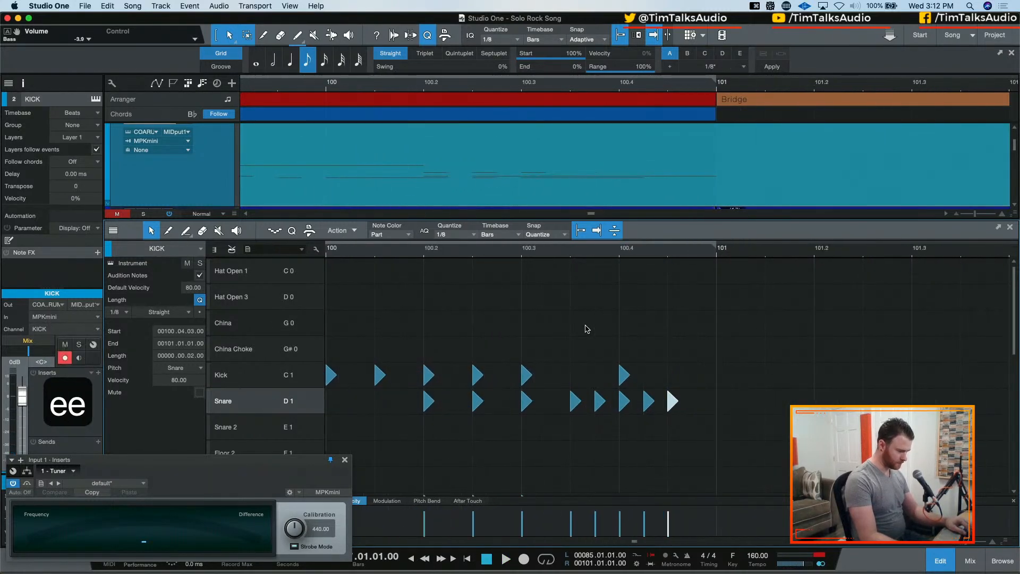
Listen to the drums running up to bar 101 again and review the kick and snare pattern from bar 97
scroll(586, 328, "down", 3)
scroll(590, 325, "up", 3)
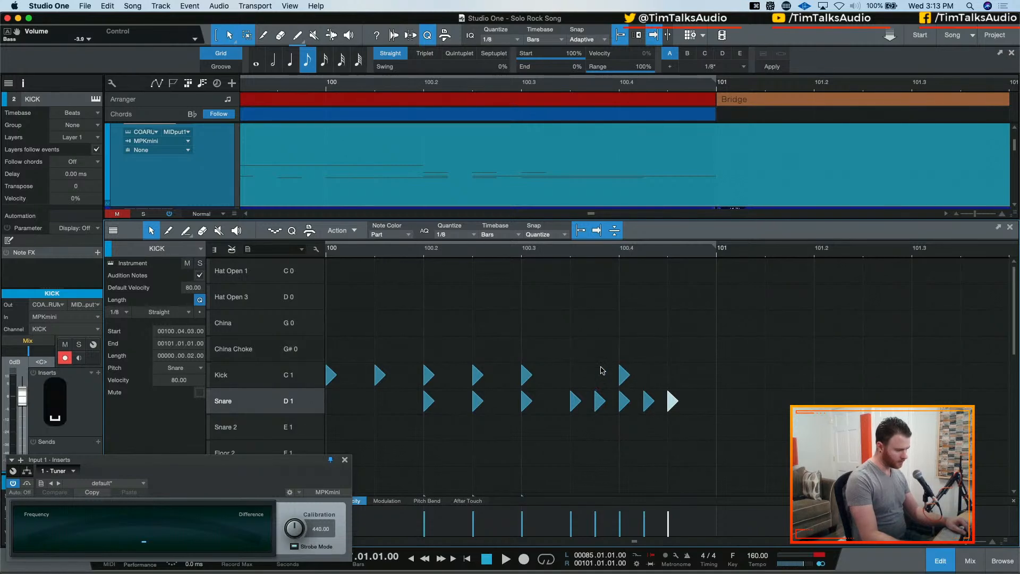
key("space")
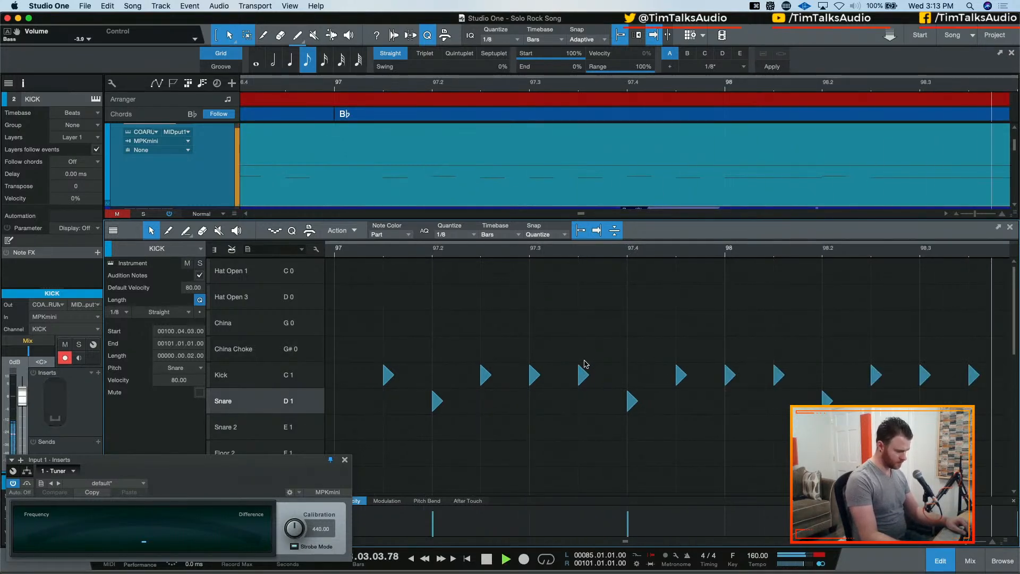
key("w")
key("w")
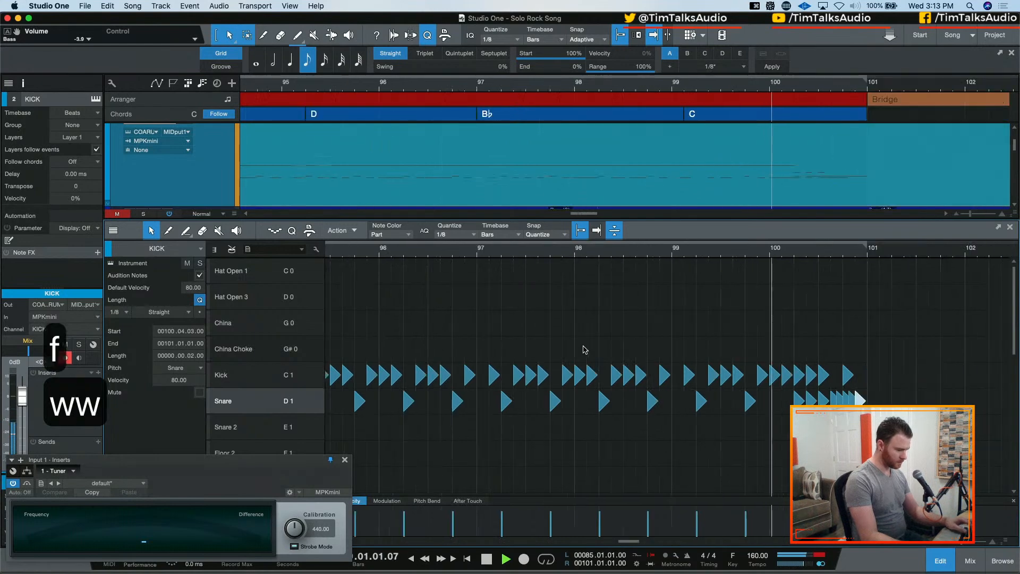
key("space")
key("e")
key("e")
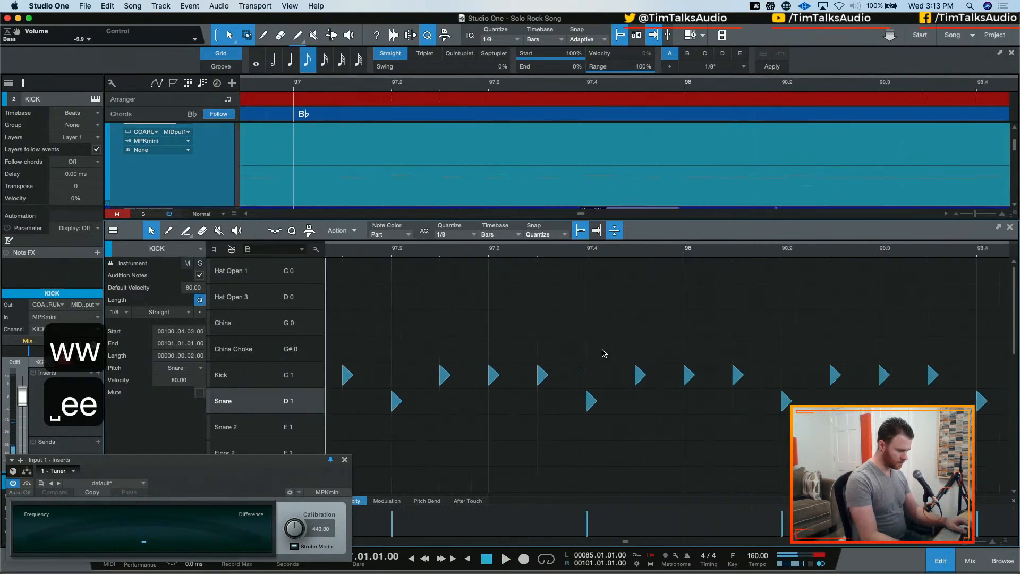
scroll(604, 353, "right", 10)
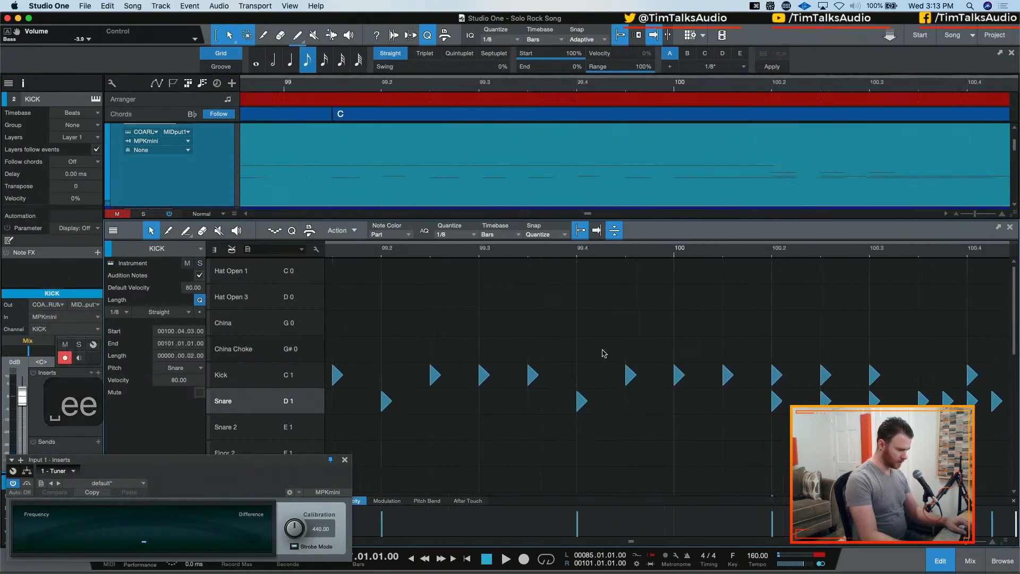
Delete the two off-grid sixteenth snare hits at 100.03.04 and 100.04.02, restoring the kick at 100.4 that was removed with them
left_click(608, 403)
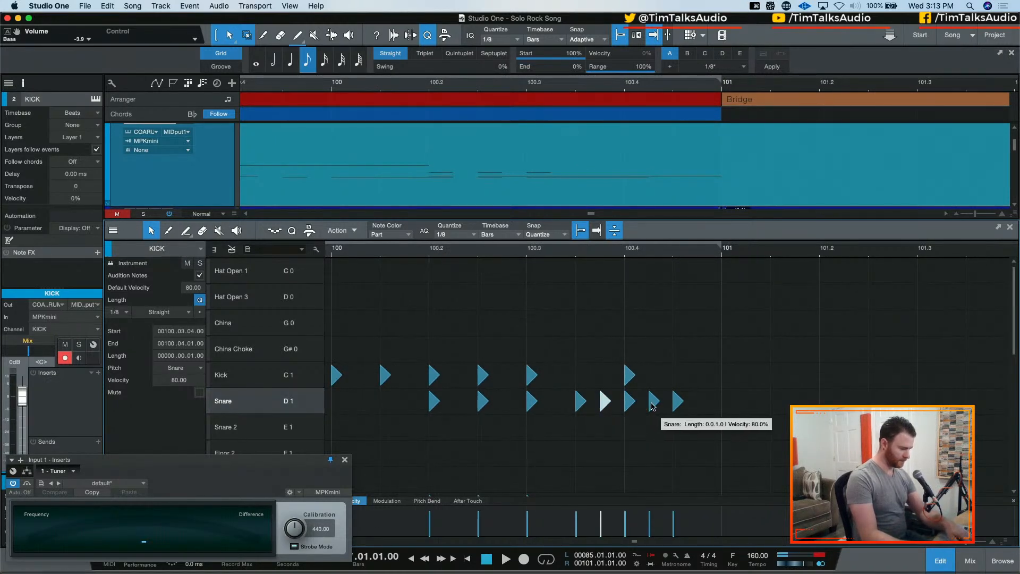
key("BackSpace")
key("BackSpace")
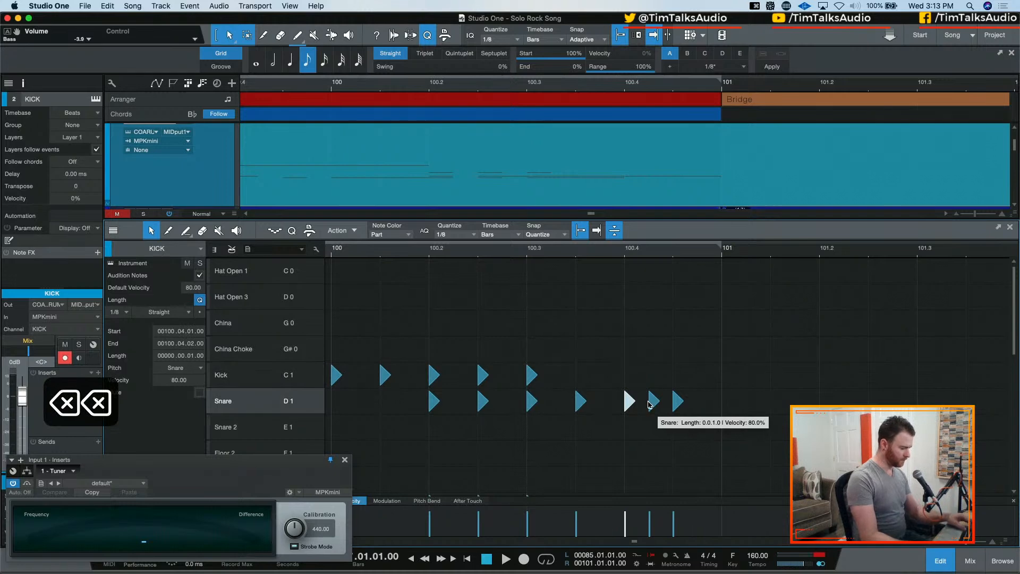
key("super+z")
left_click(652, 401)
key("BackSpace")
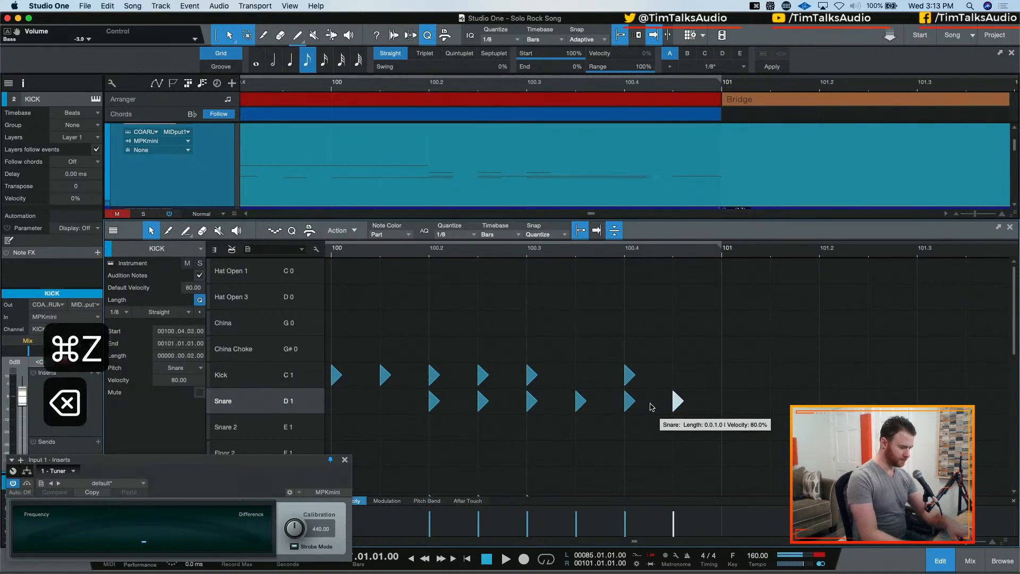
Add Floor 1 hits at 100.03.03, 100.04.01 and 100.04.03, and audition the fill from 100.2
scroll(590, 399, "down", 8)
scroll(590, 399, "up", 2)
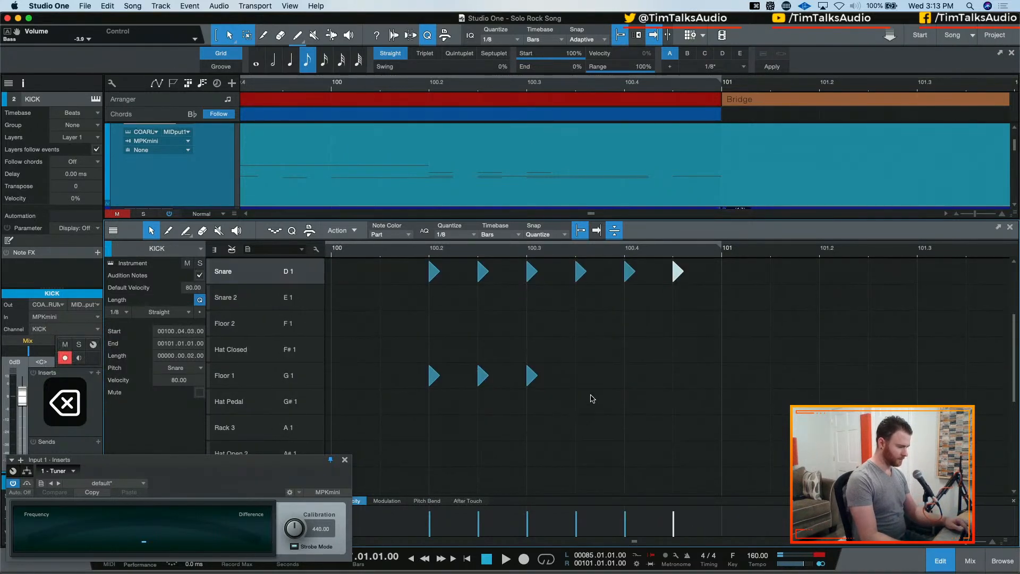
left_click(580, 378)
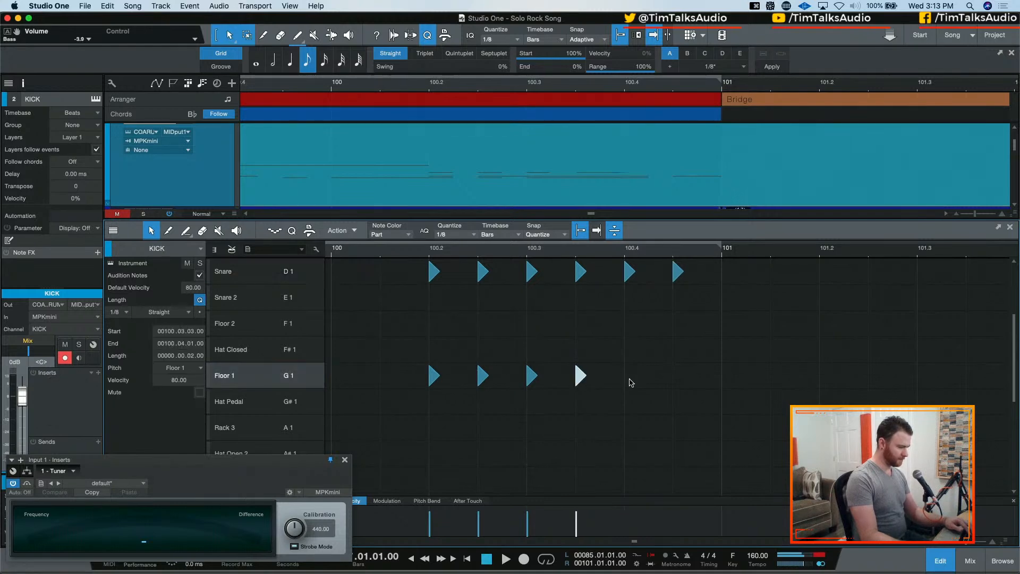
left_click(628, 378)
left_click(677, 377)
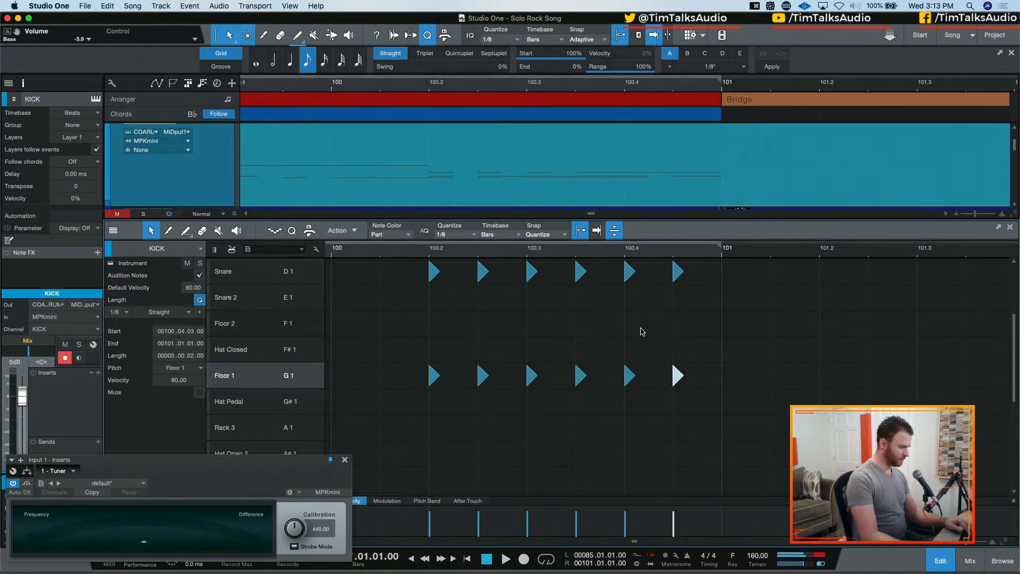
left_click(429, 248)
key("space")
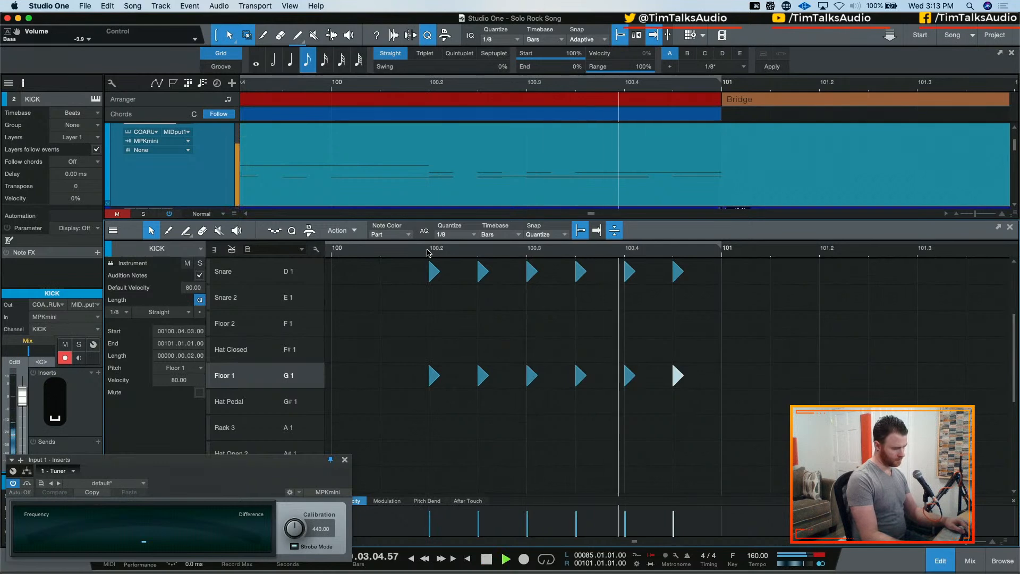
key("space")
Move the fill's last two snare hits to Floor 2 and play the fill from the start of bar 100
scroll(635, 314, "up", 2)
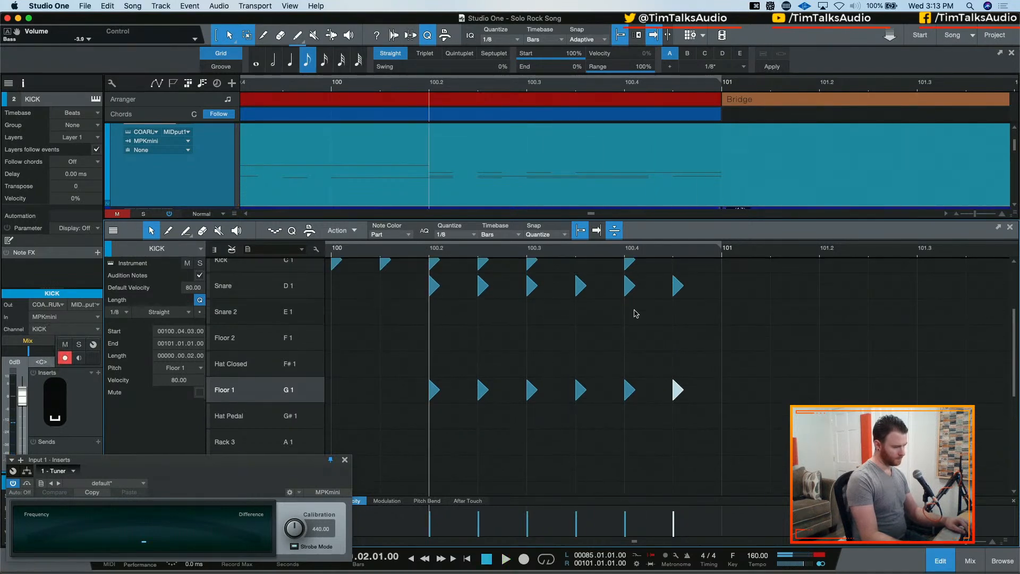
left_click_drag(621, 292, 678, 359)
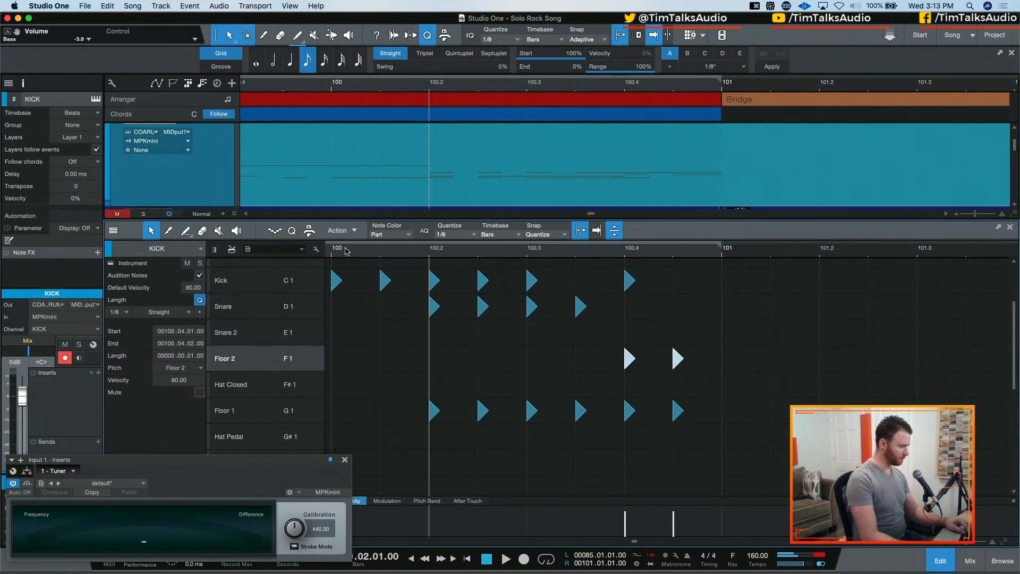
left_click(345, 250)
key("space")
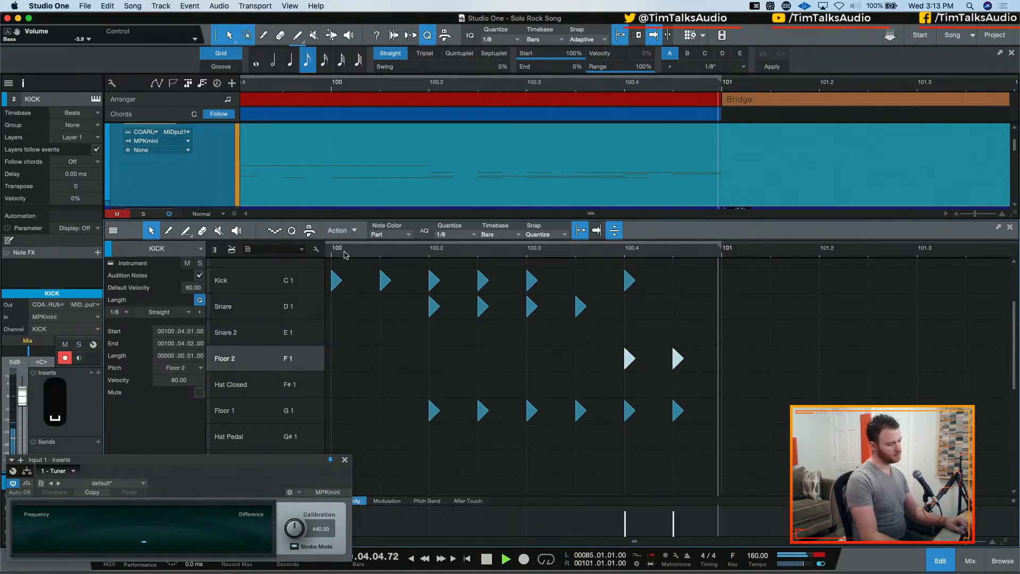
key("space")
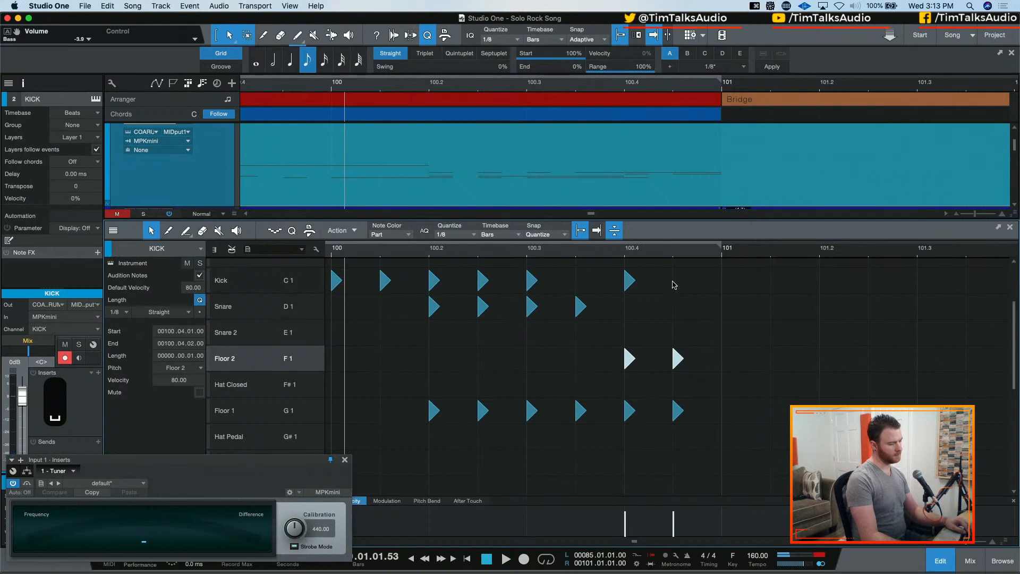
Audition the revised tom fill from 100.01.03 and review where it meets the empty Bridge part
scroll(699, 296, "up", 2)
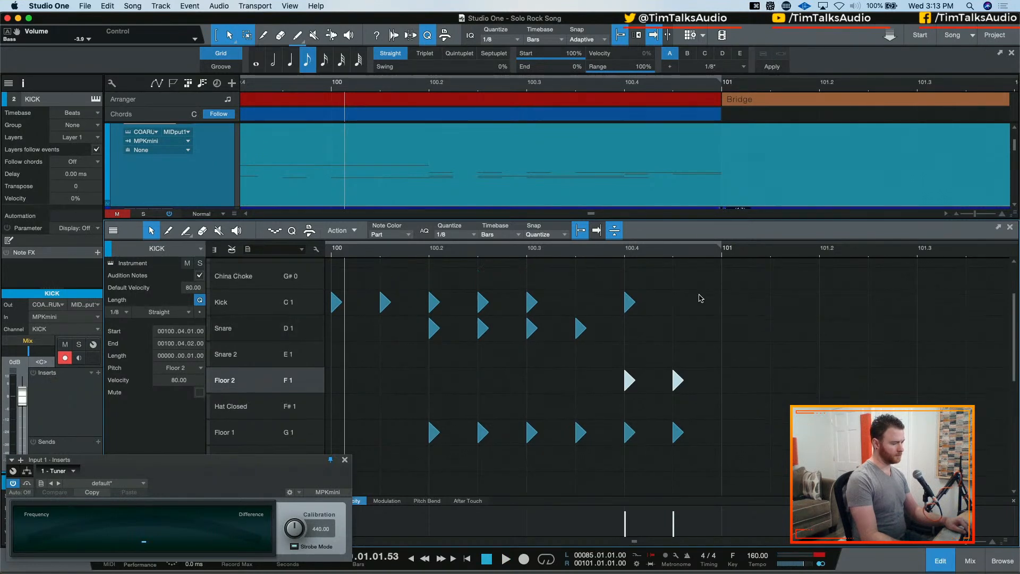
key("w")
key("w")
key("w")
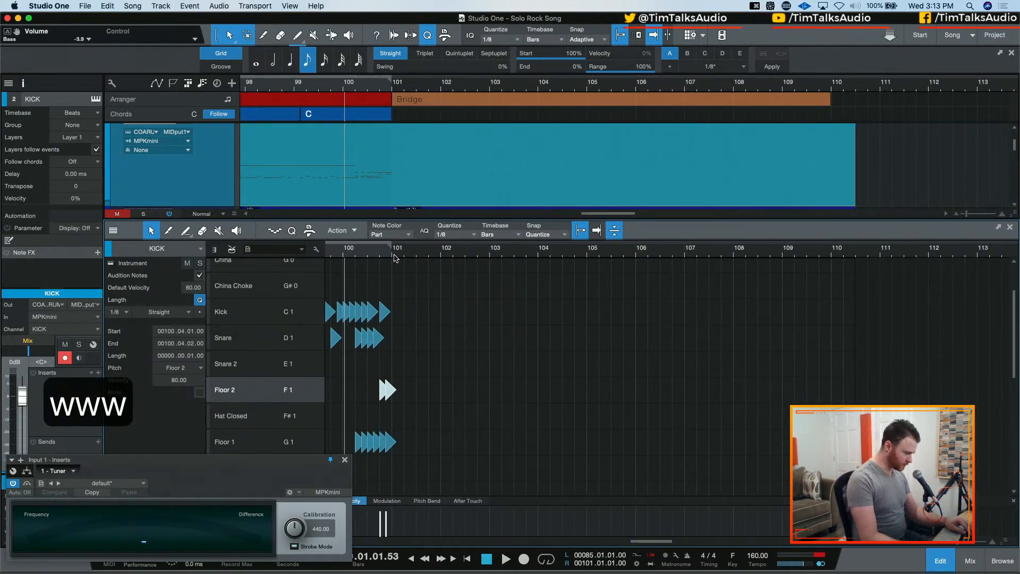
left_click(346, 256)
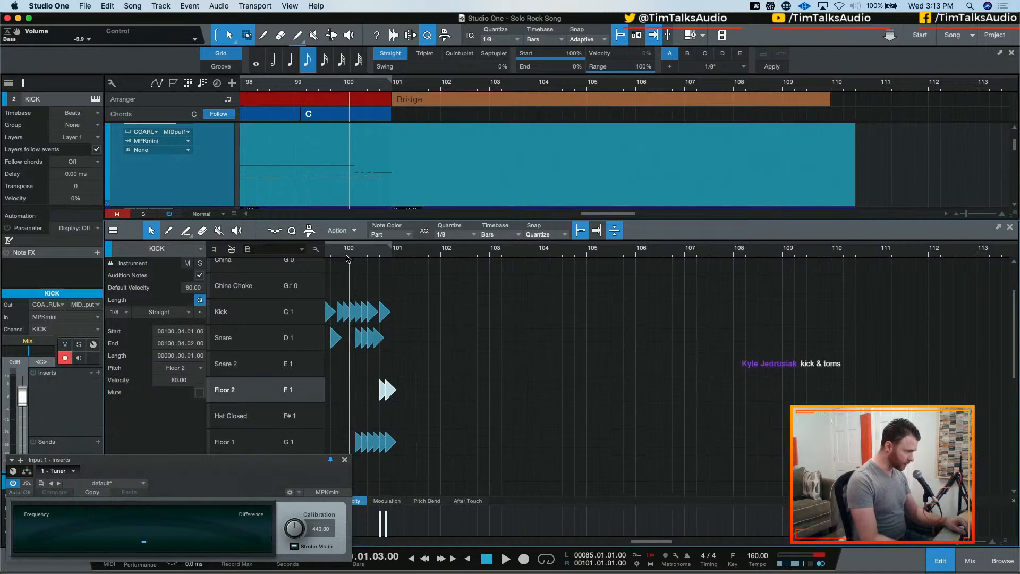
key("space")
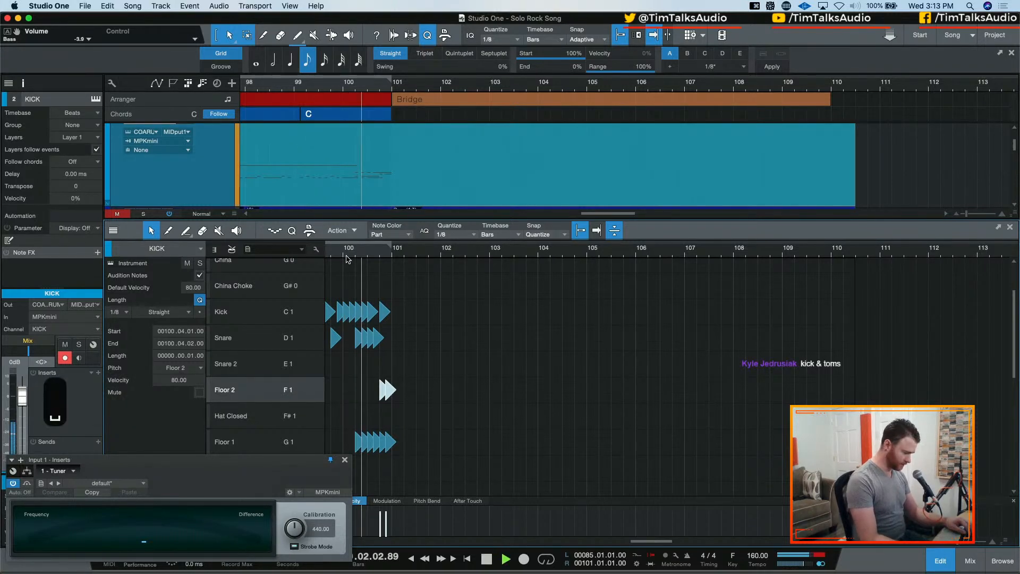
key("space")
key("e")
key("e")
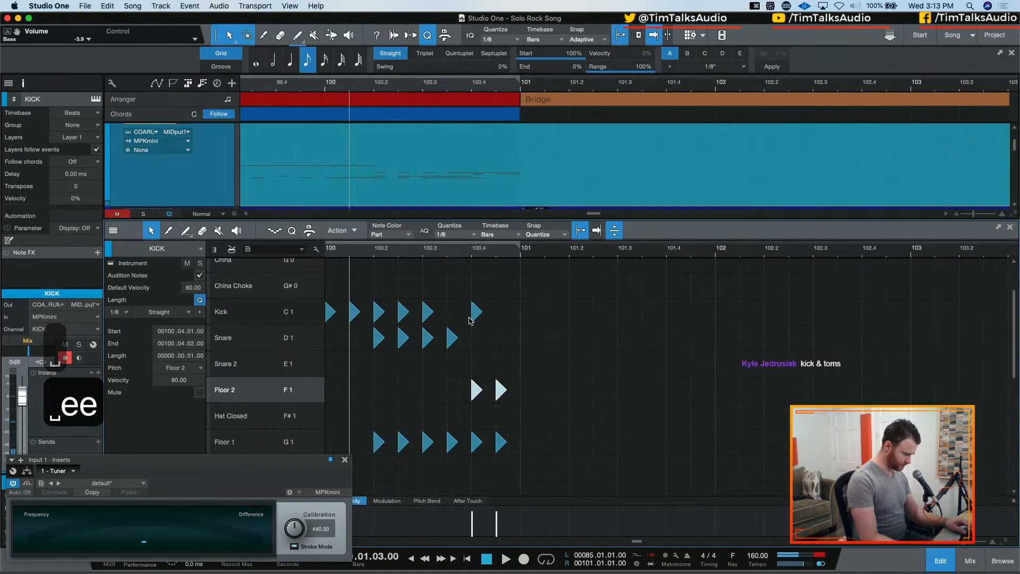
Program the Bridge's first two bars with kicks on 101.1, 101.2, 101.4, 102.1 and 102.2, and snares on 101.3 and 102.3
left_click(523, 313)
left_click(523, 314)
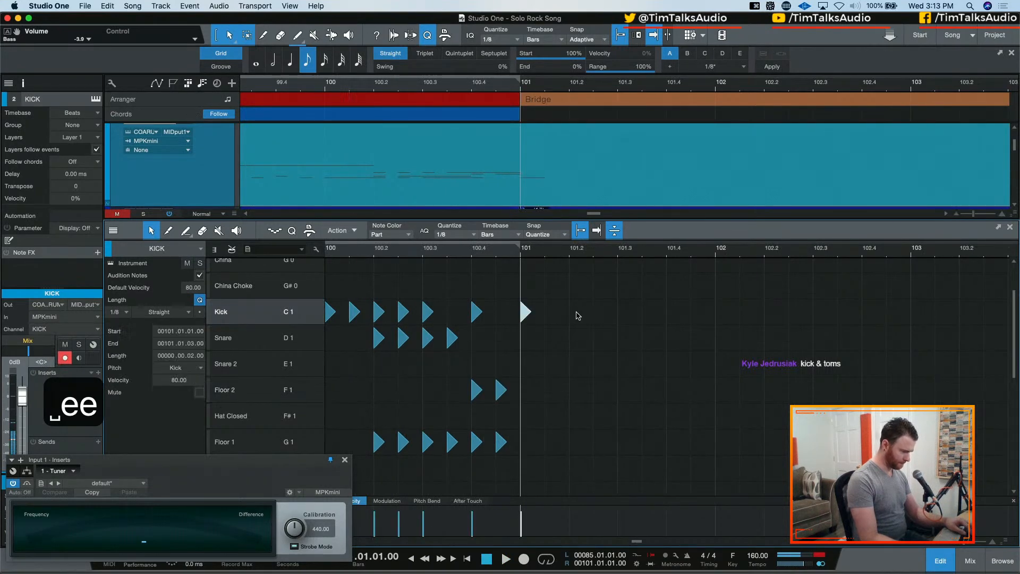
left_click(574, 313)
left_click(620, 338)
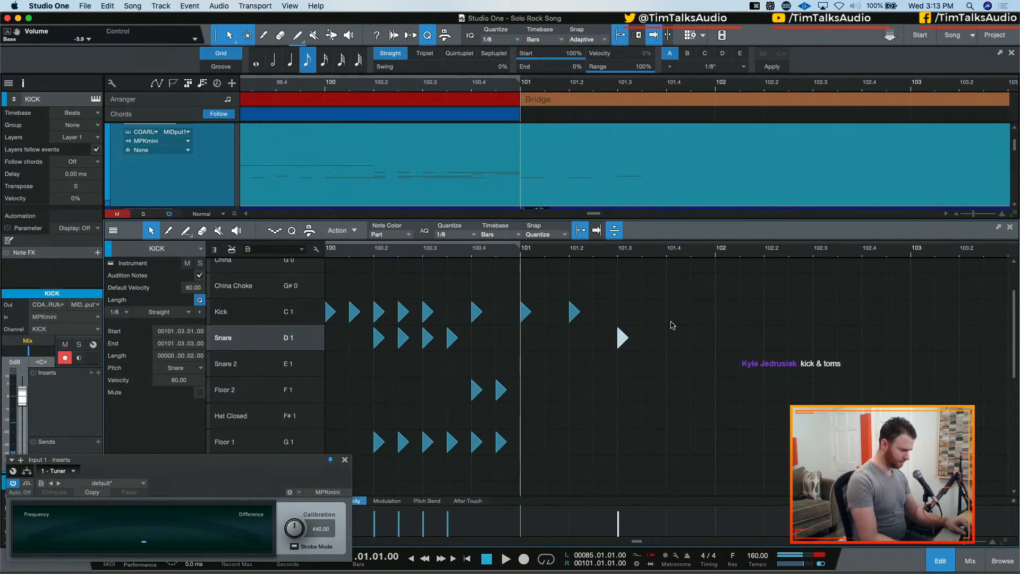
left_click(671, 313)
left_click(719, 313)
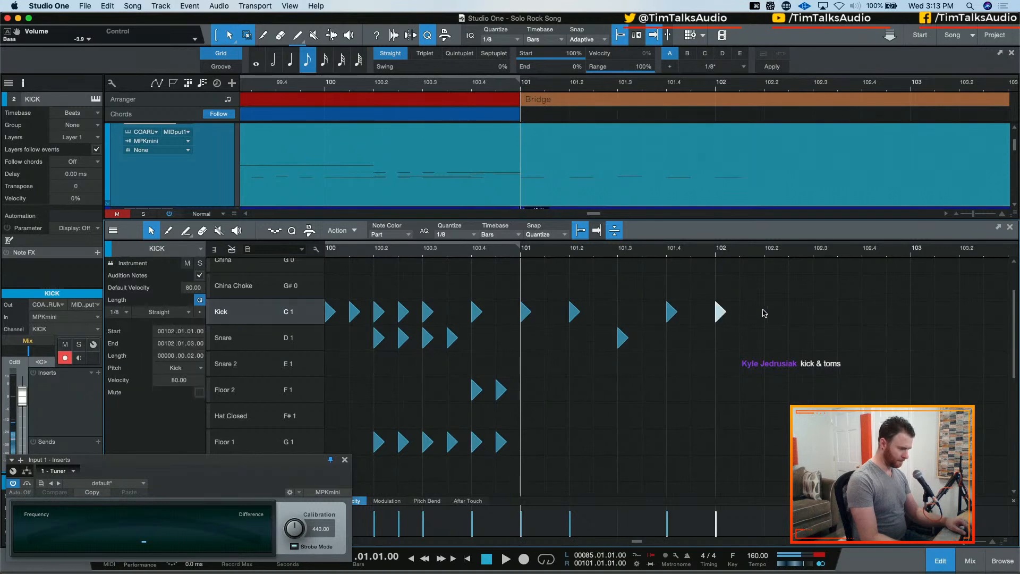
left_click(768, 314)
left_click(818, 338)
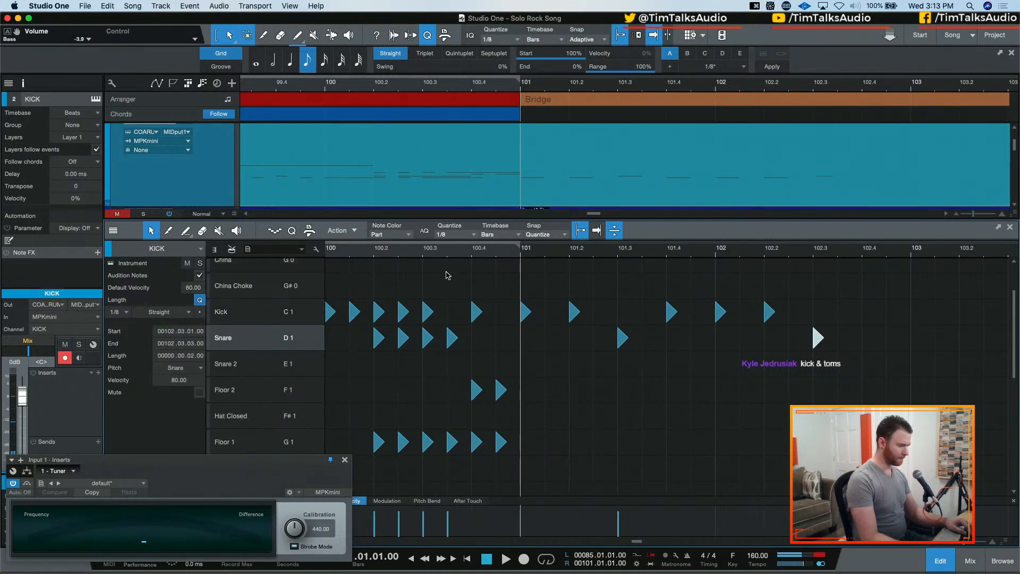
Audition the new Bridge beat, try the kick at 101.4 half a beat earlier at 101.03.03, and undo the move
key("space")
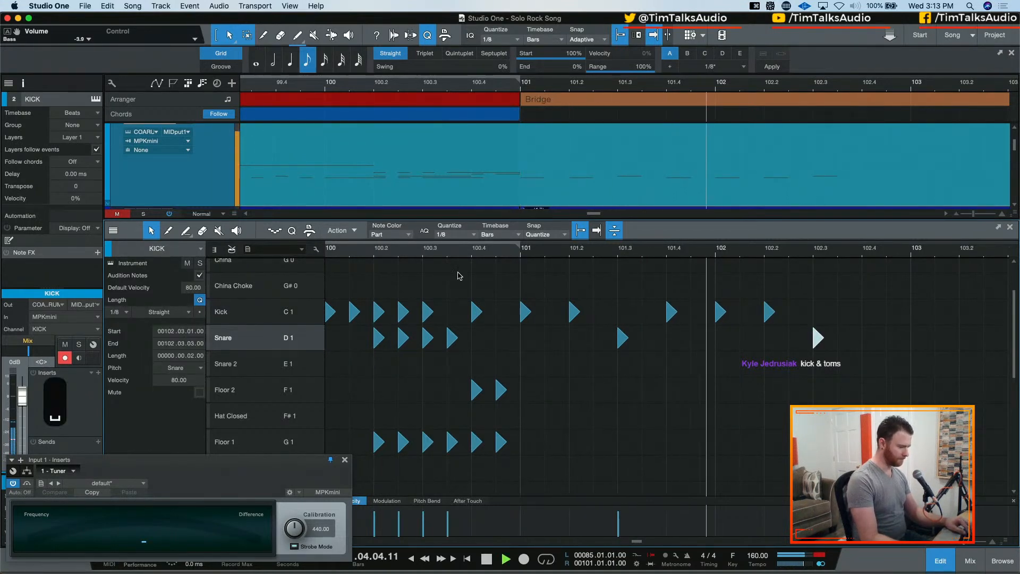
key("space")
left_click(669, 312)
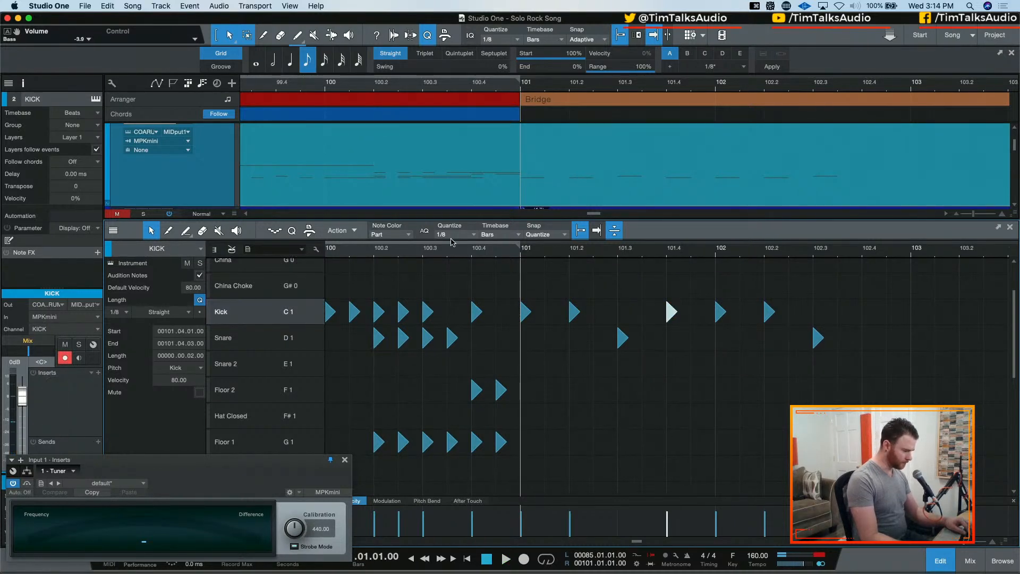
left_click(434, 252)
key("space")
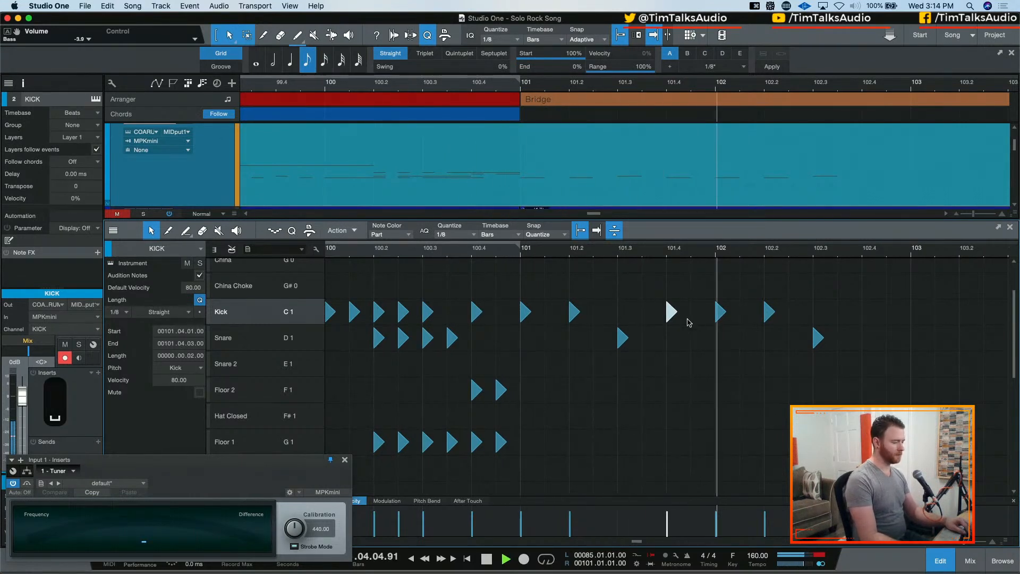
key("space")
left_click_drag(671, 312, 647, 312)
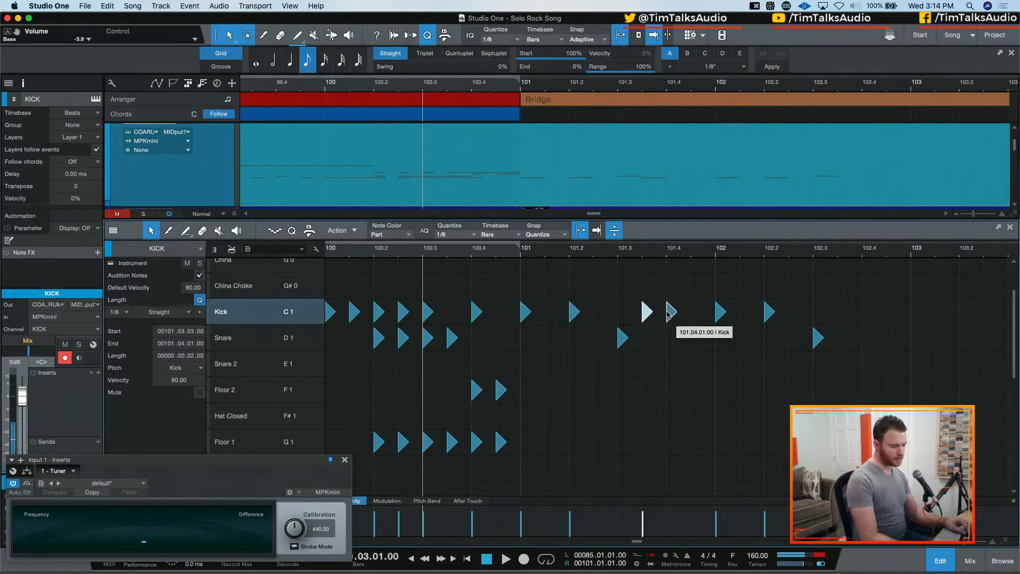
key("ctrl+z")
Select the Bridge's kick and snare notes, check the COATED-19 instrument's MPKmini control link, and return to the KICK track
left_click_drag(520, 292, 873, 391)
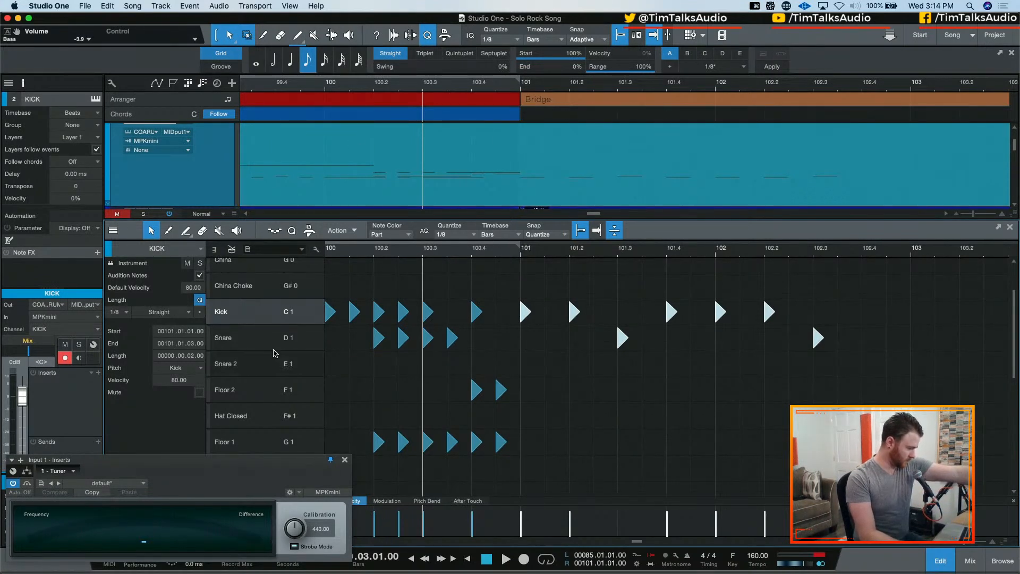
scroll(212, 161, "up", 3)
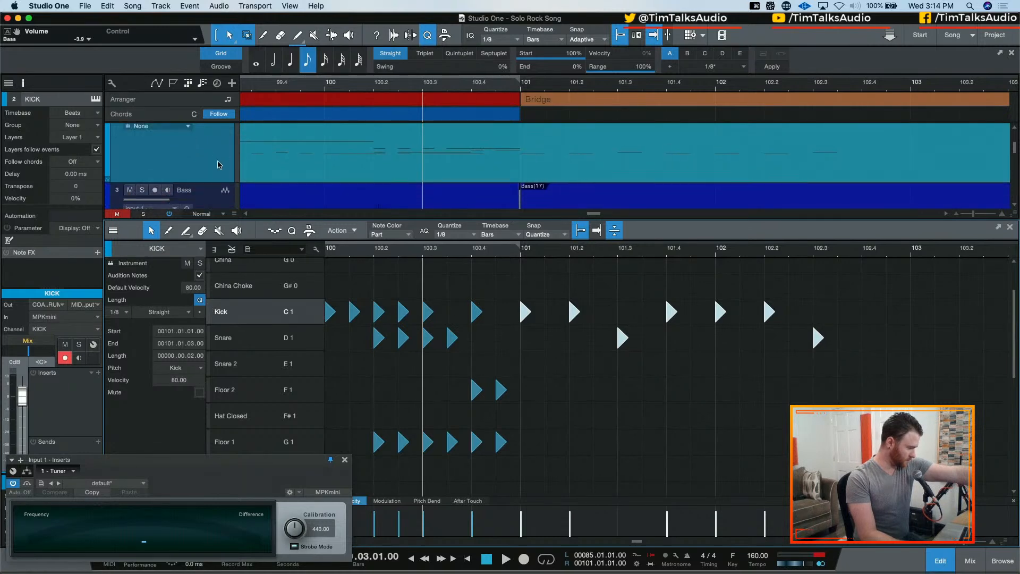
left_click(226, 137)
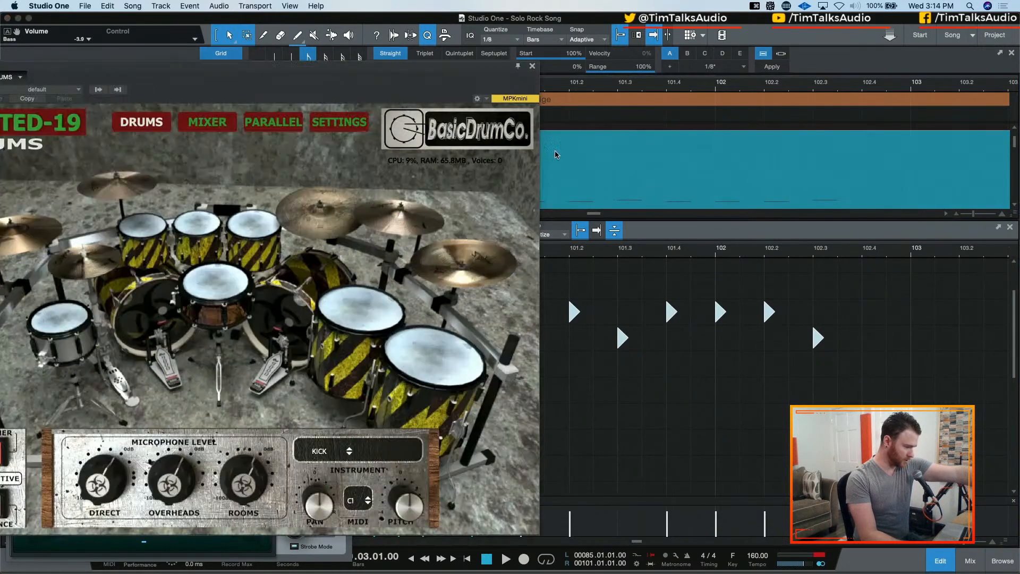
left_click(511, 101)
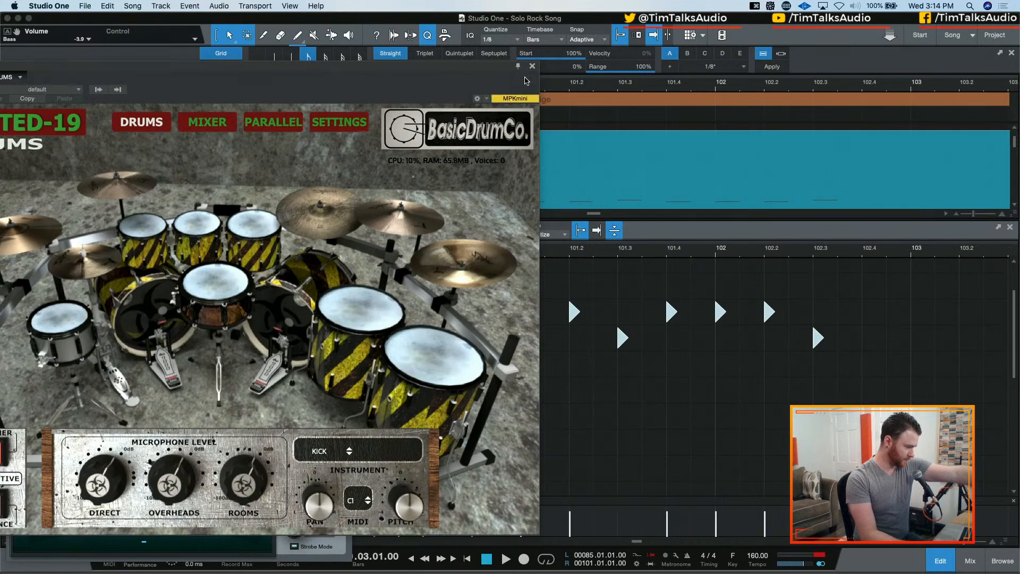
left_click(532, 67)
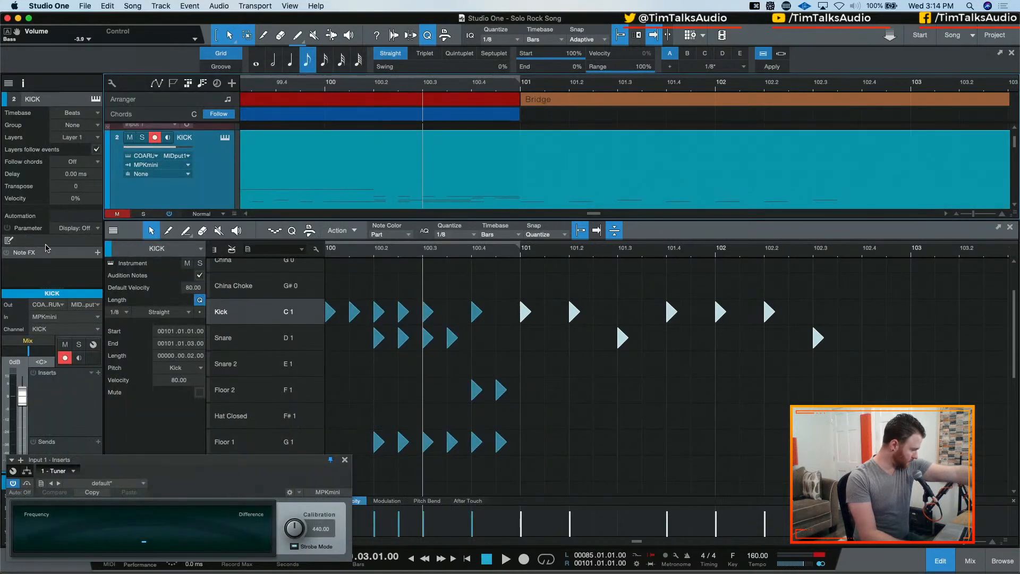
left_click(228, 186)
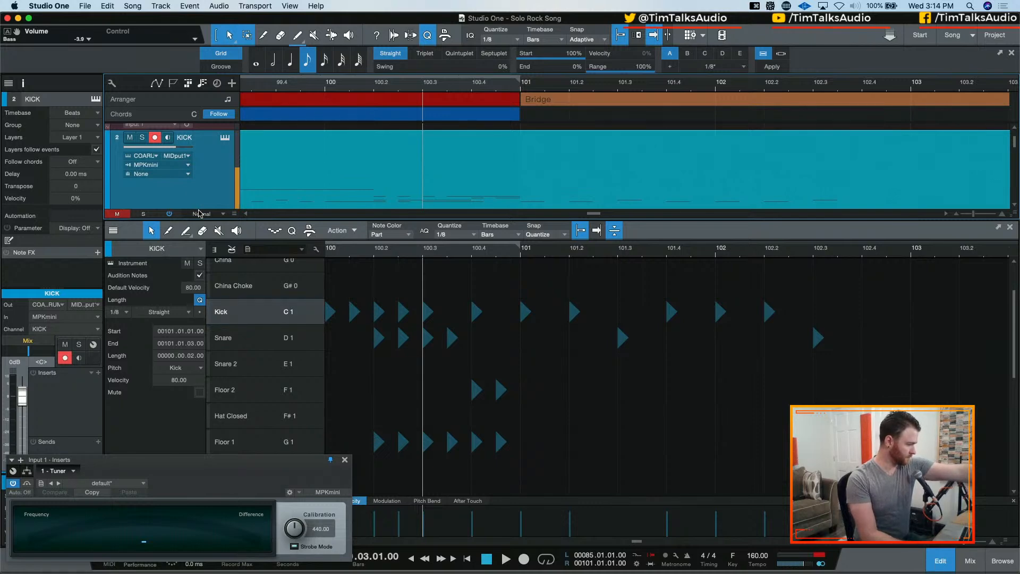
Enable monitoring on the KICK track and delete the programmed kick and snare notes from the Bridge's first two bars
left_click(170, 138)
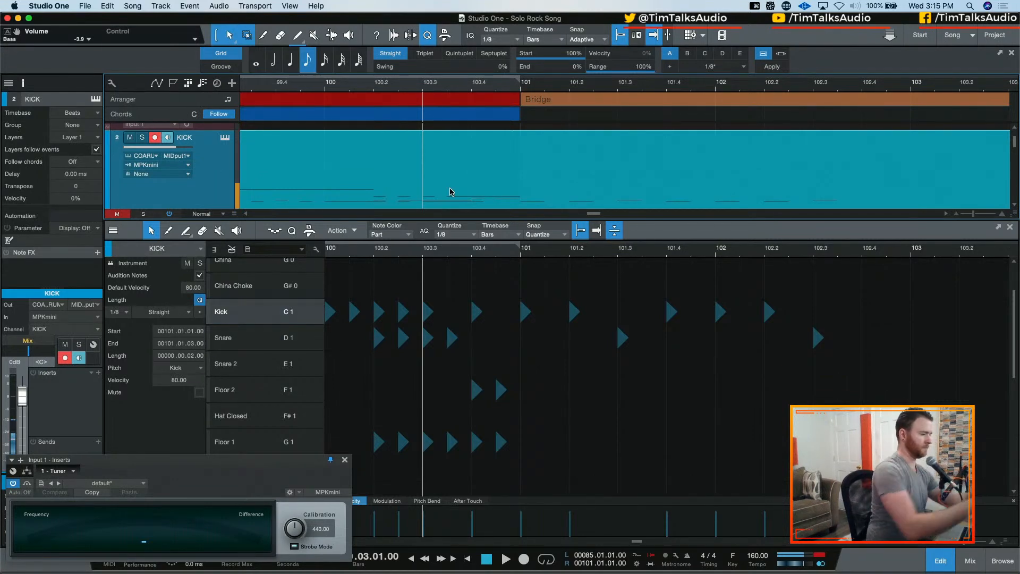
key("w")
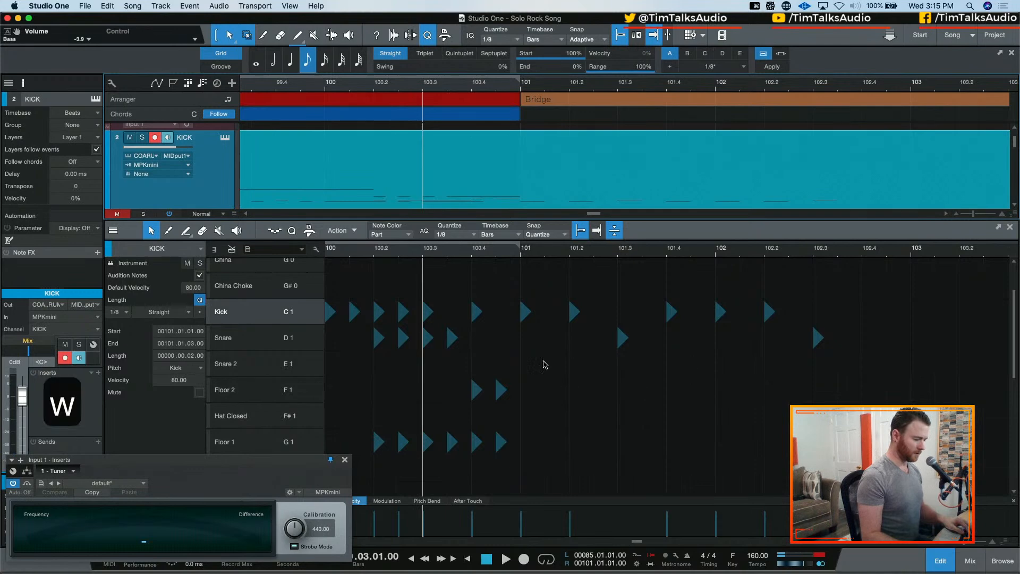
left_click_drag(470, 274, 672, 398)
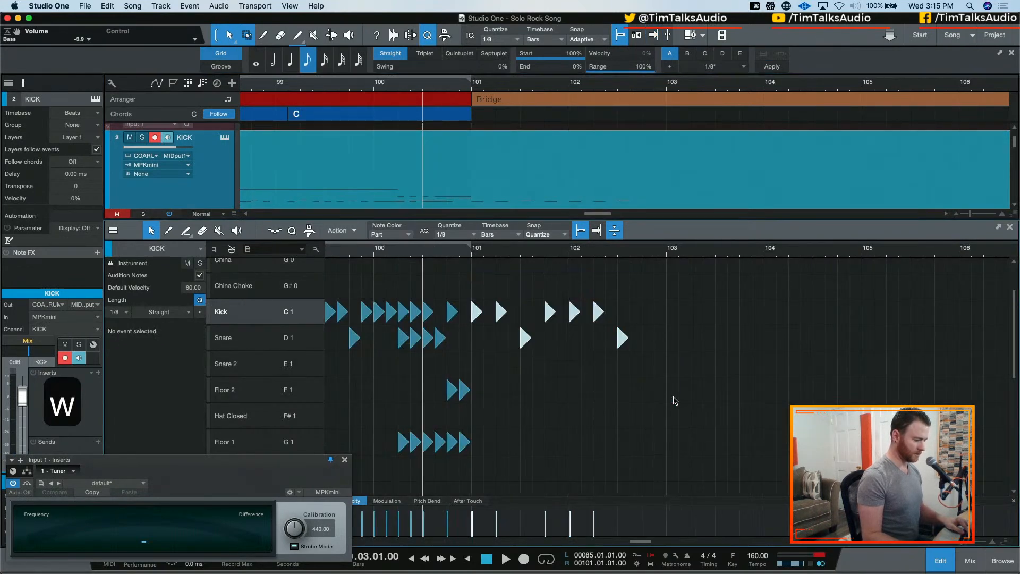
key("BackSpace")
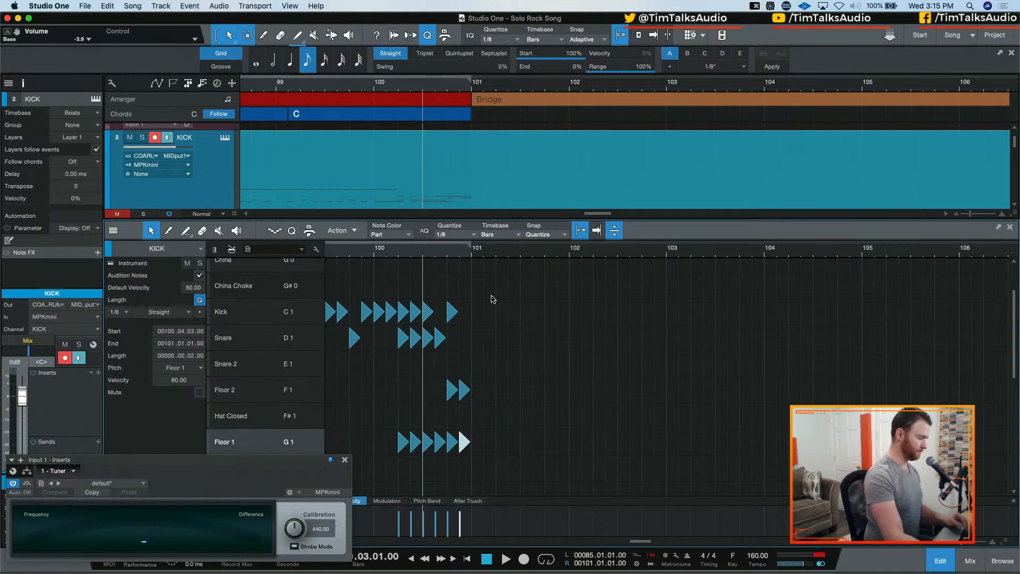
Try recording a live kick and snare take into the Bridge from 100.03.01, and undo it
key("KP_Multiply")
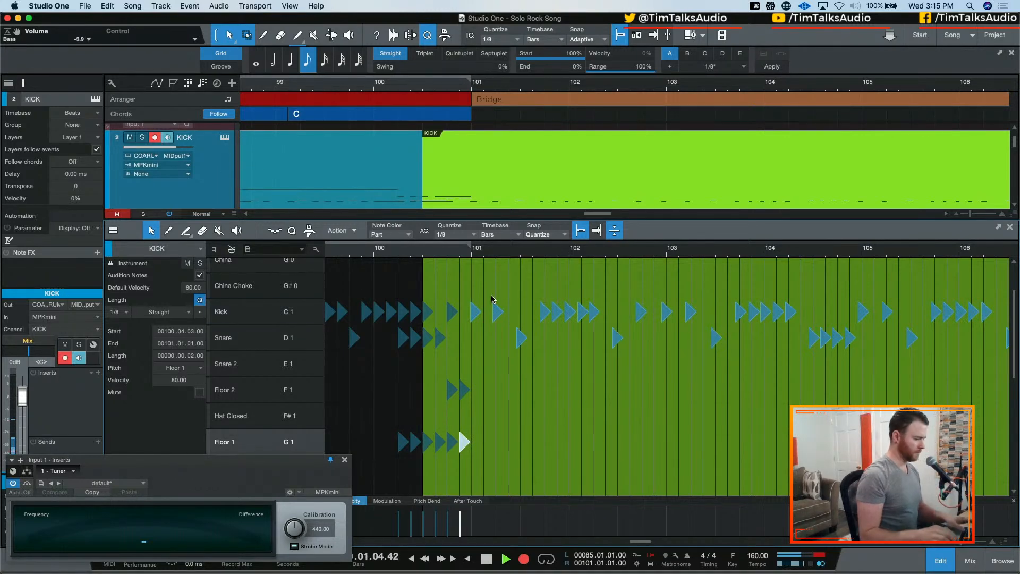
key("space")
key("super+z")
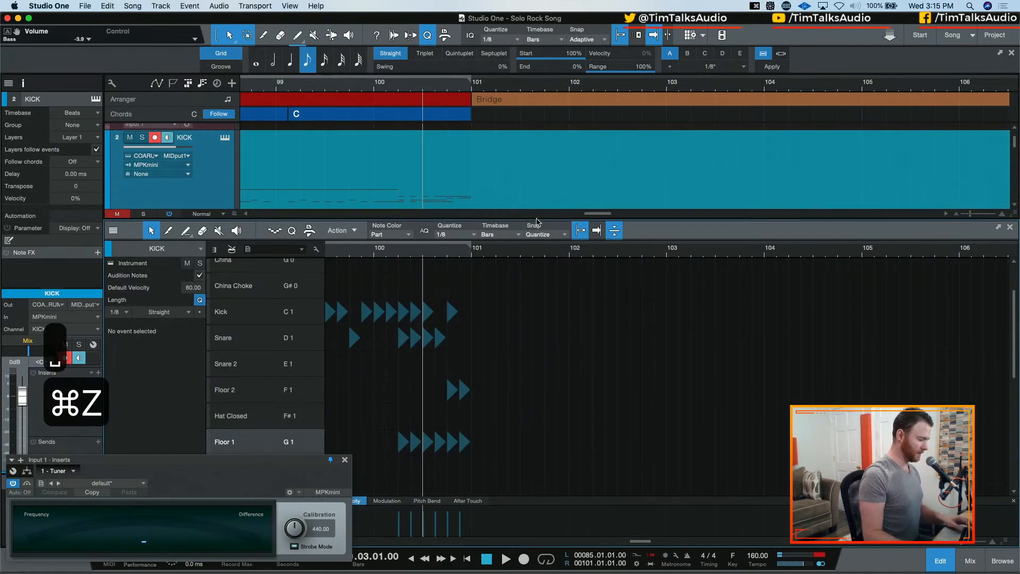
scroll(416, 179, "down", 10)
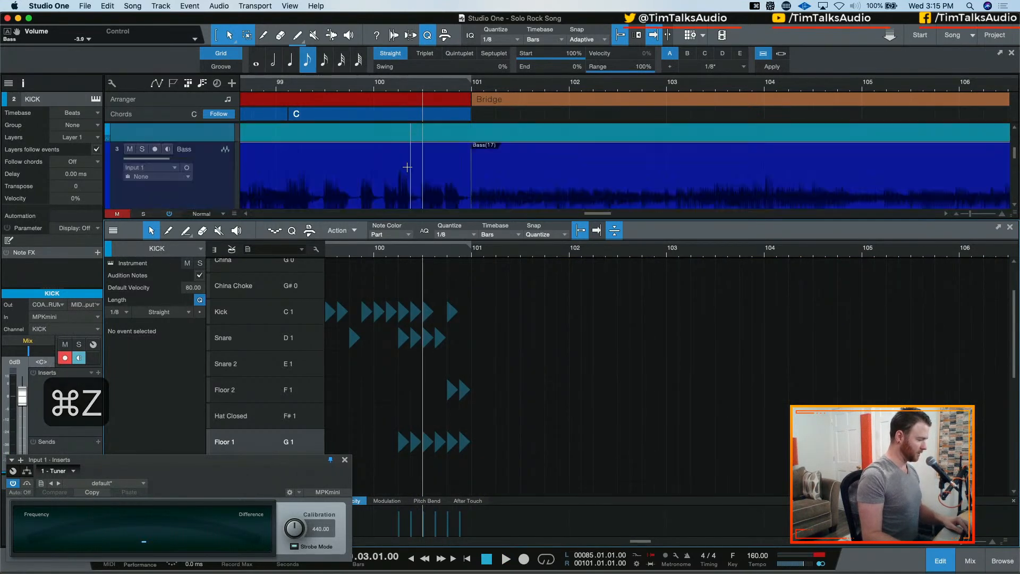
scroll(407, 170, "up", 10)
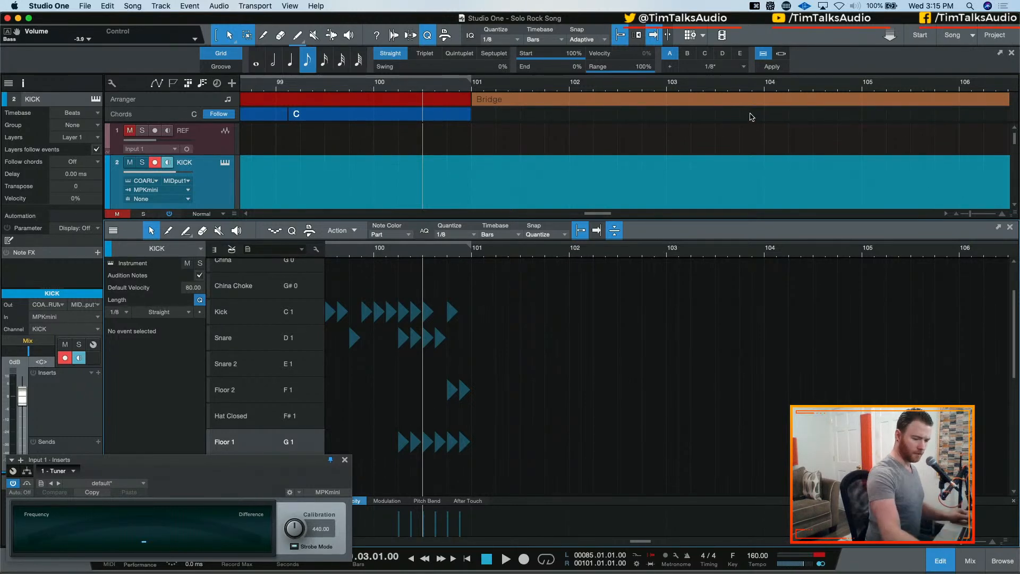
Try a second live take through bar 109, ending on repeated kicks, and undo the recording
key("space")
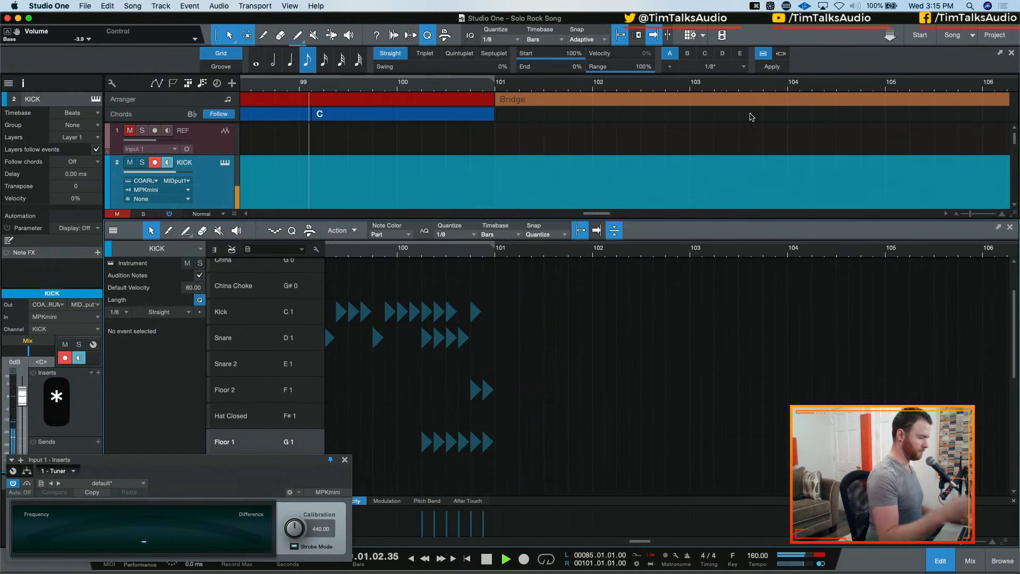
key("KP_Multiply")
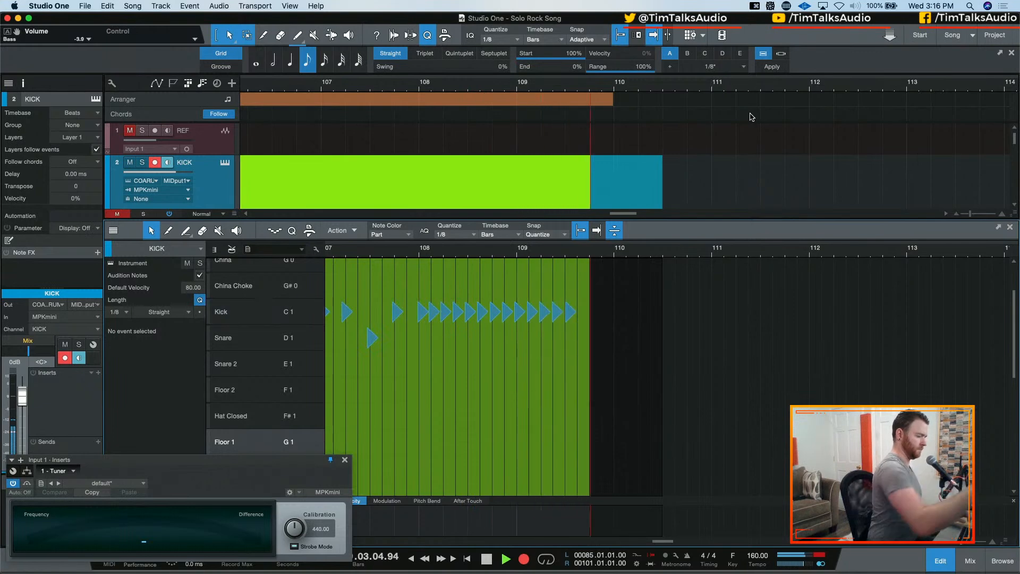
key("space")
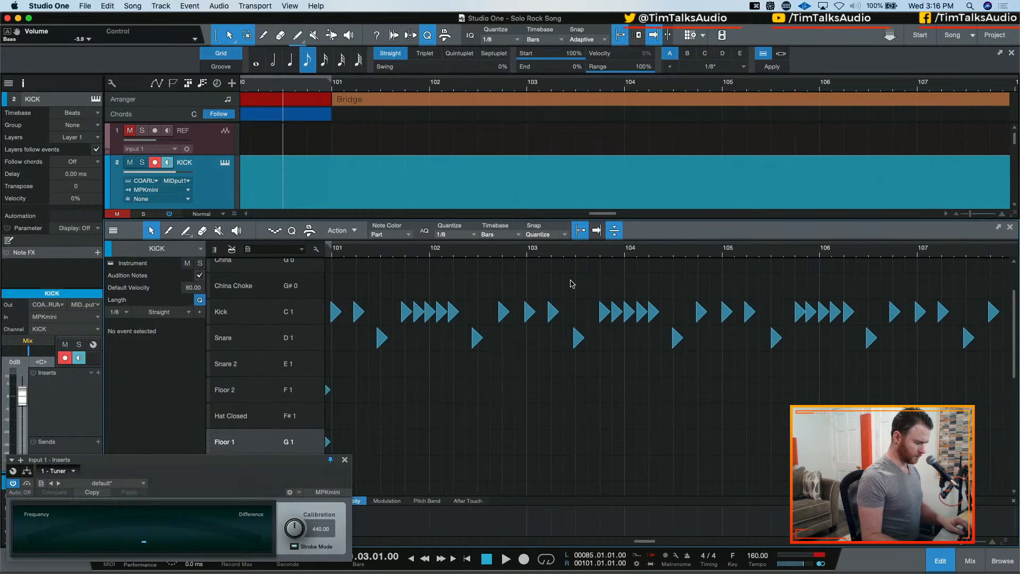
scroll(571, 287, "left", 3)
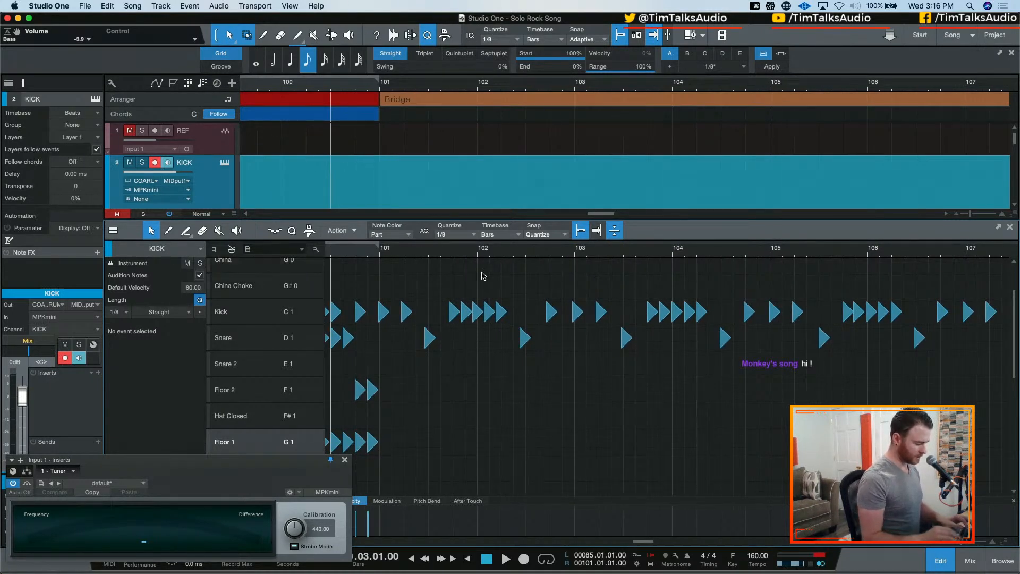
key("super+z")
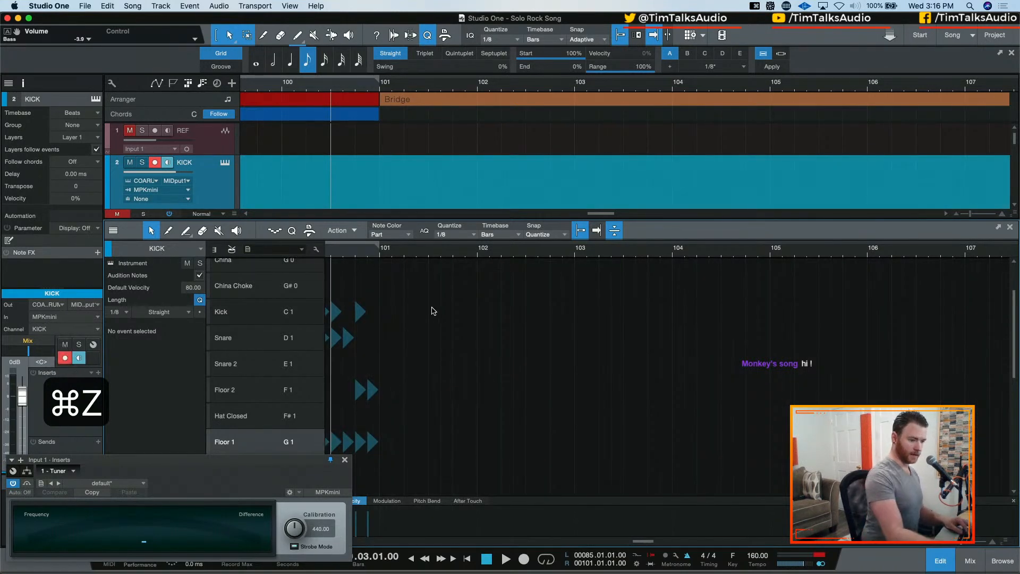
Record a live kick and snare take across the Bridge, ending in a snare roll from bar 108, and audition it
key("KP_Multiply")
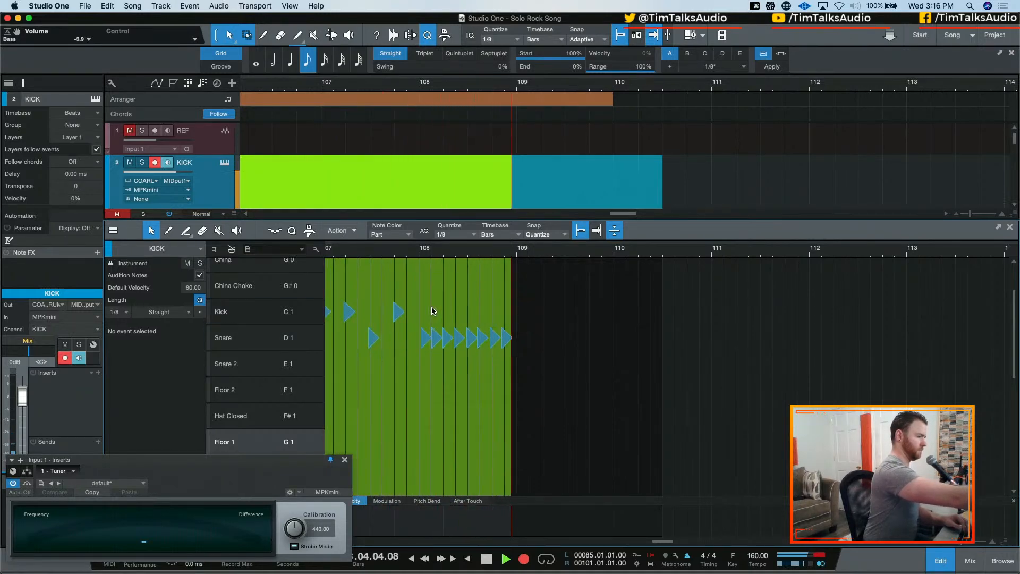
key("space")
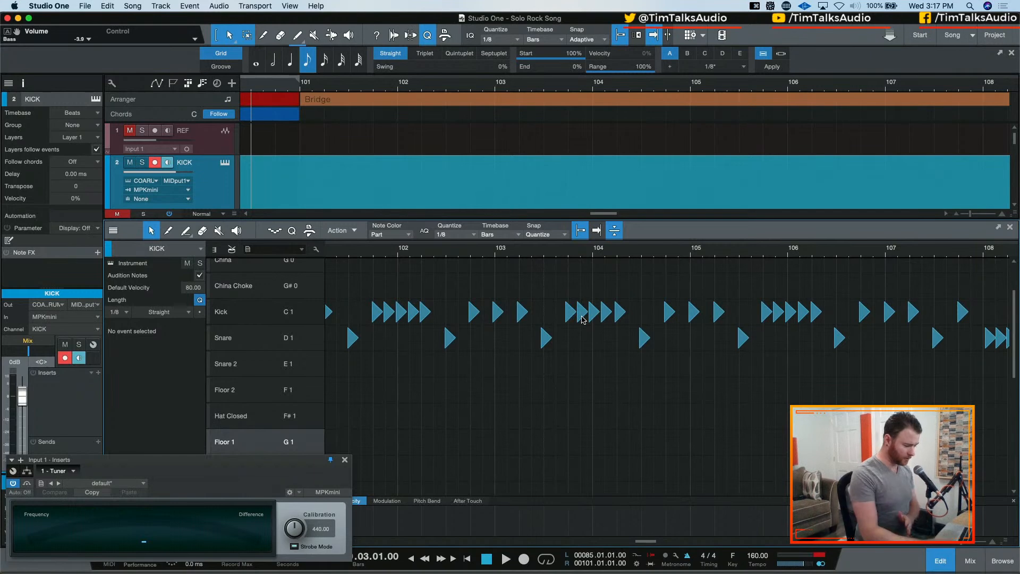
mouse_move(883, 572)
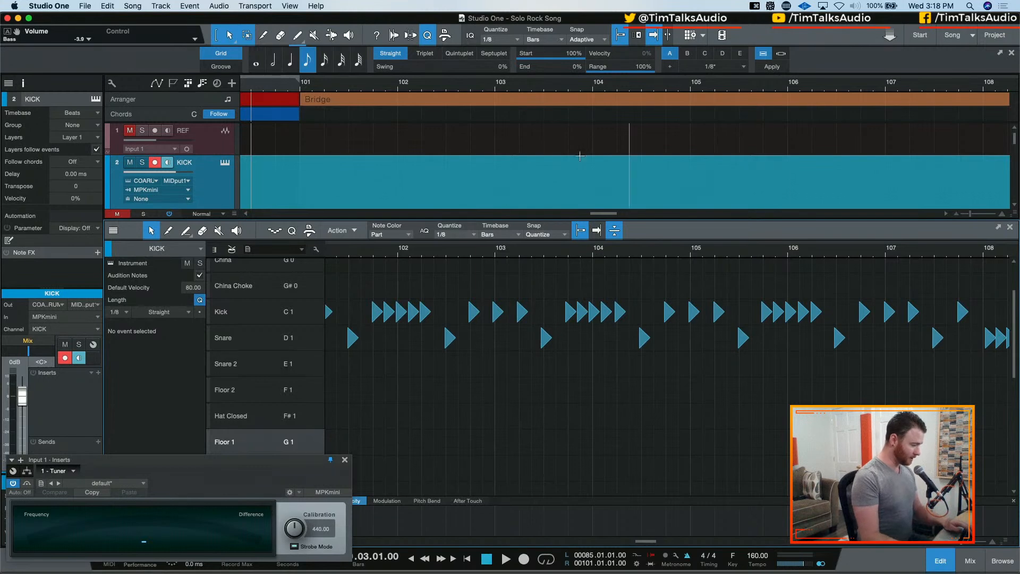
key("w")
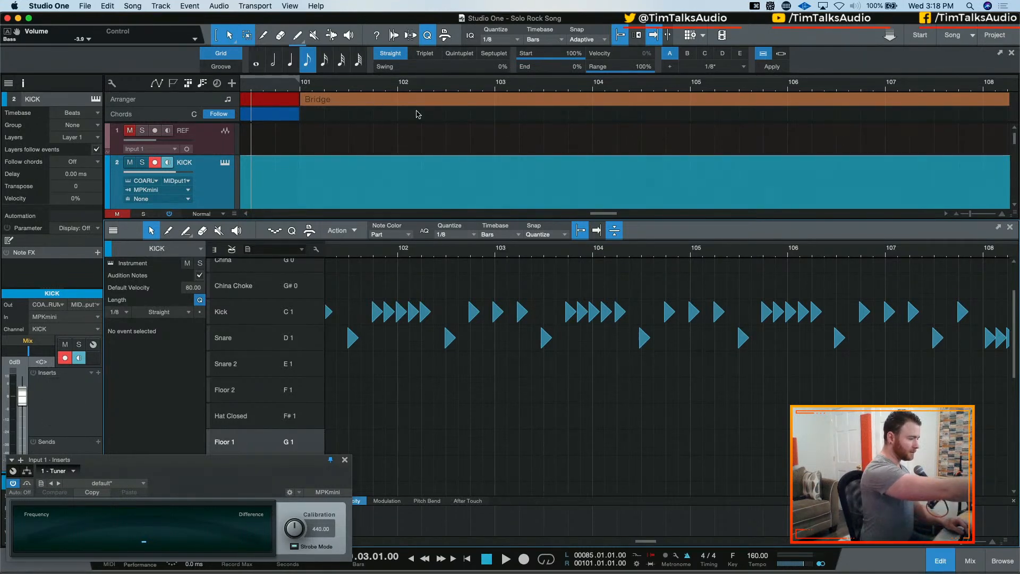
key("space")
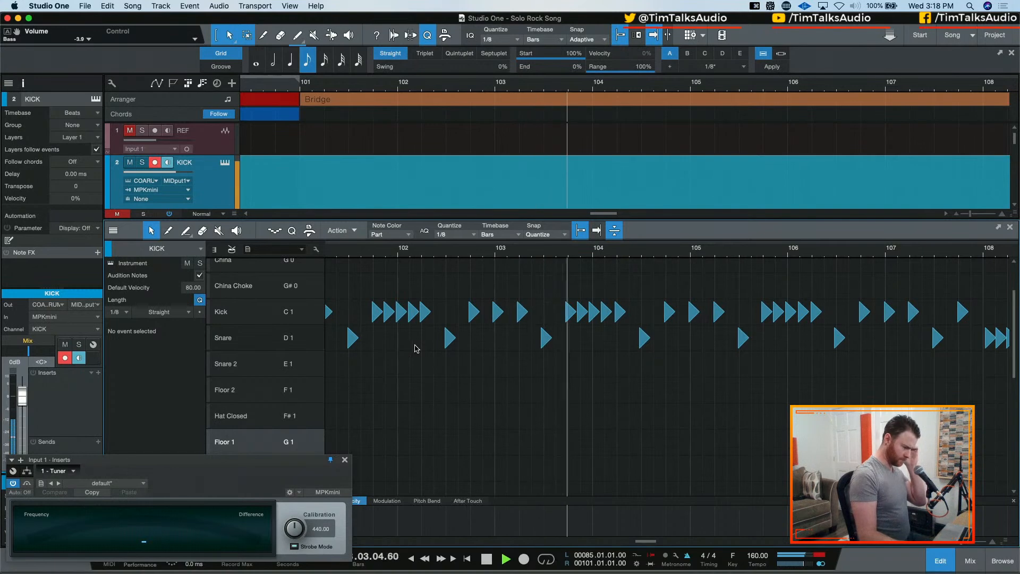
key("space")
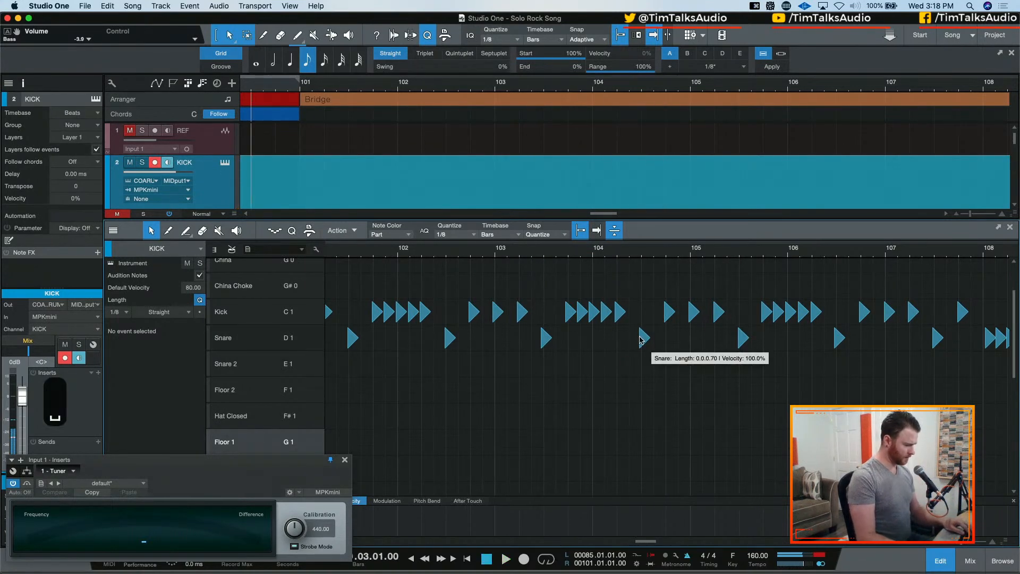
Select all the recorded Bridge kick and snare notes and quantize them to 1/8
key("w")
key("w")
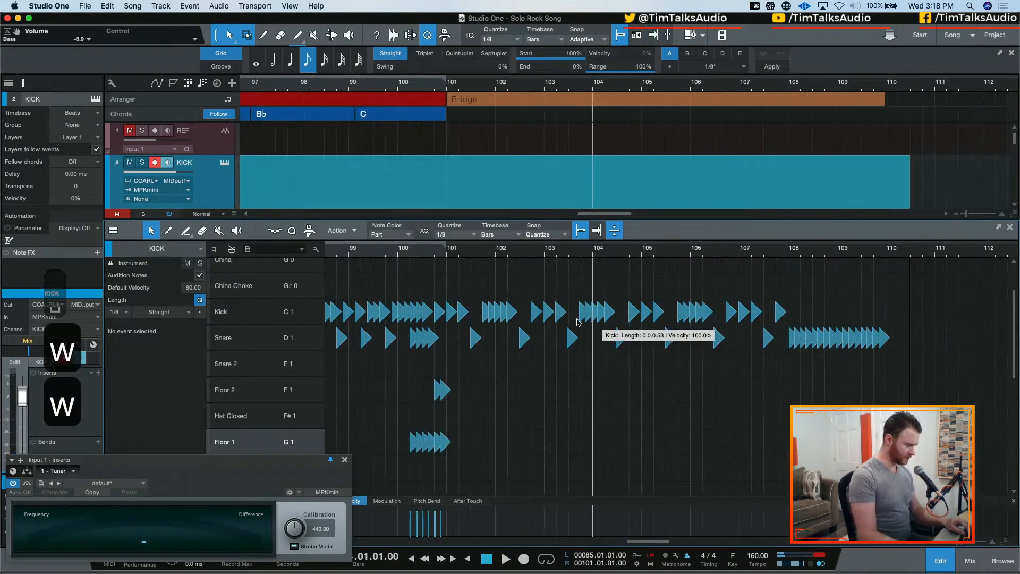
left_click_drag(440, 272, 947, 376)
key("q")
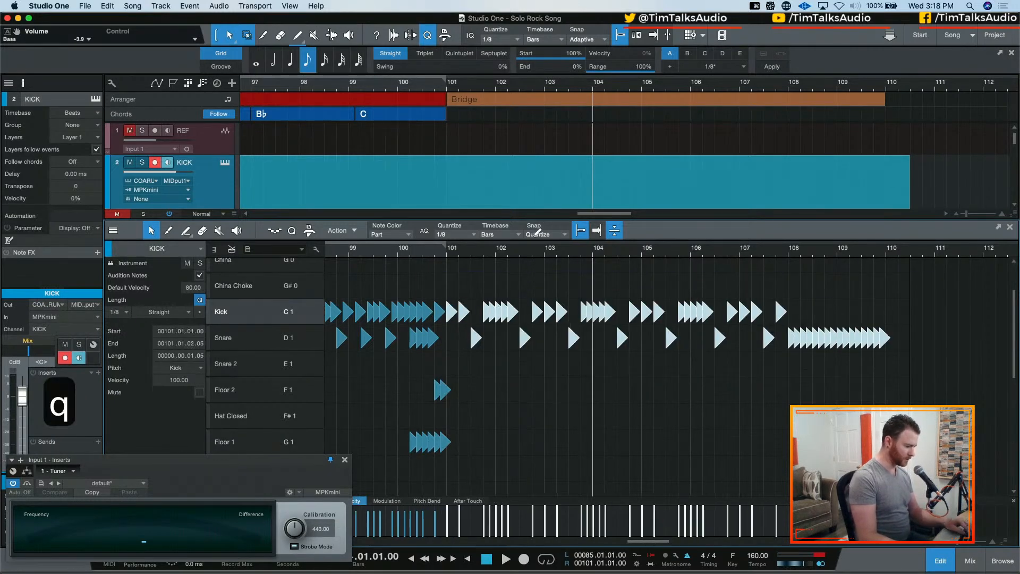
Examine how the quantized Bridge notes line up with the grid from bar 101 onward
left_click(450, 253)
key("e")
key("e")
key("e")
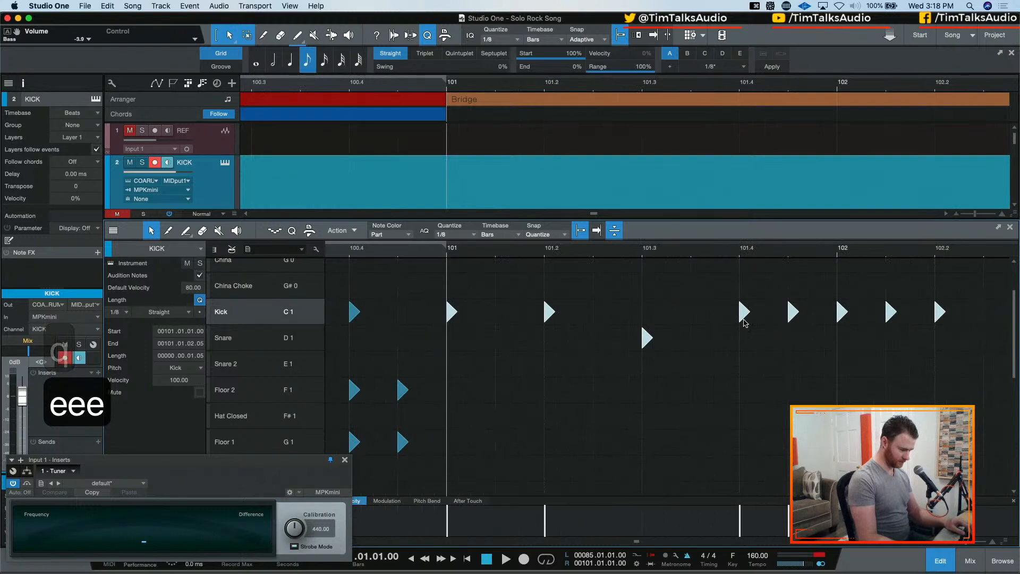
key("w")
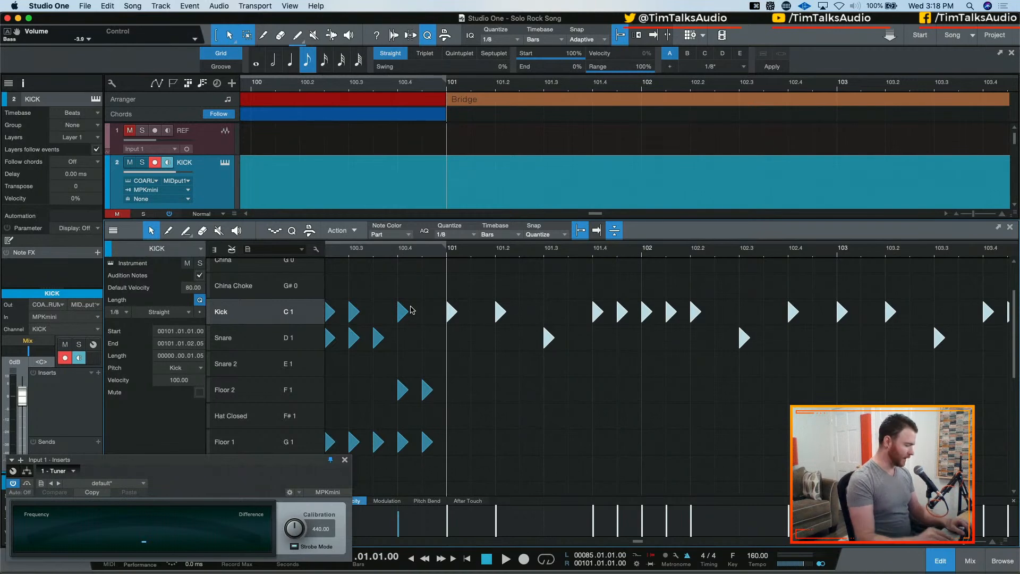
scroll(566, 336, "right", 3)
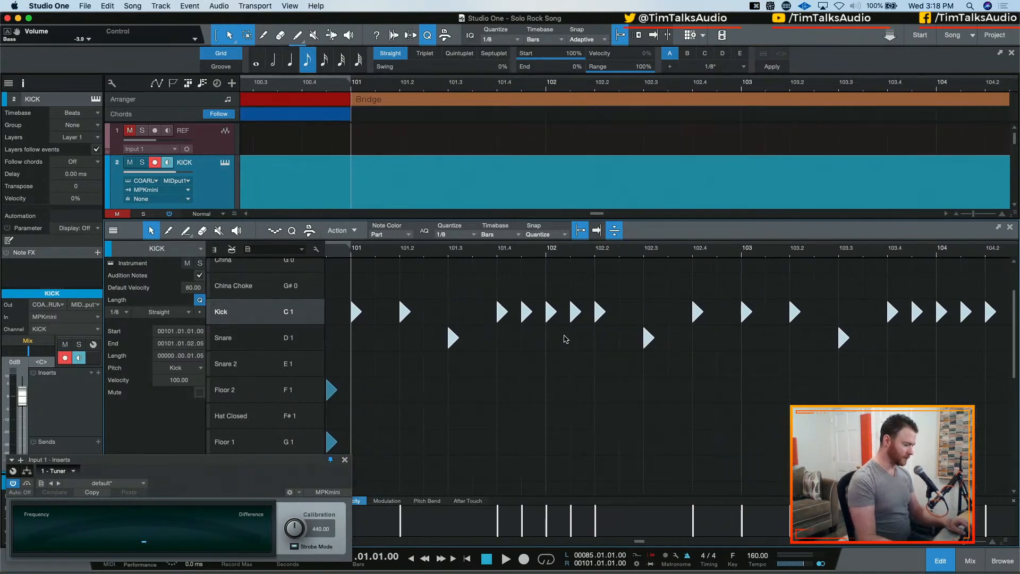
key("w")
key("w")
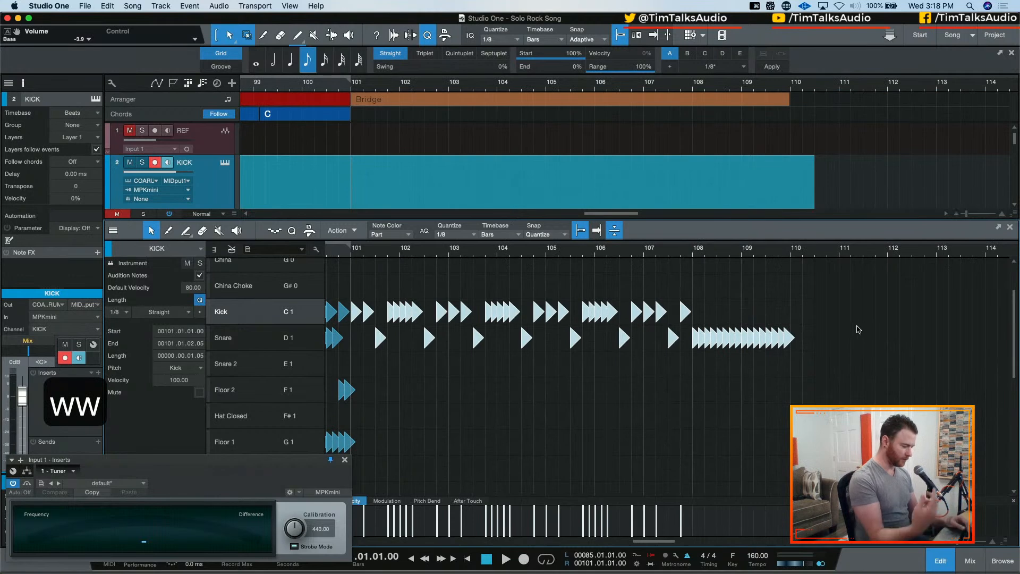
Review the kick and snare pattern from 103.03 to the snare roll, clear the selection, and audition the Kick sound
left_click_drag(766, 288, 482, 390)
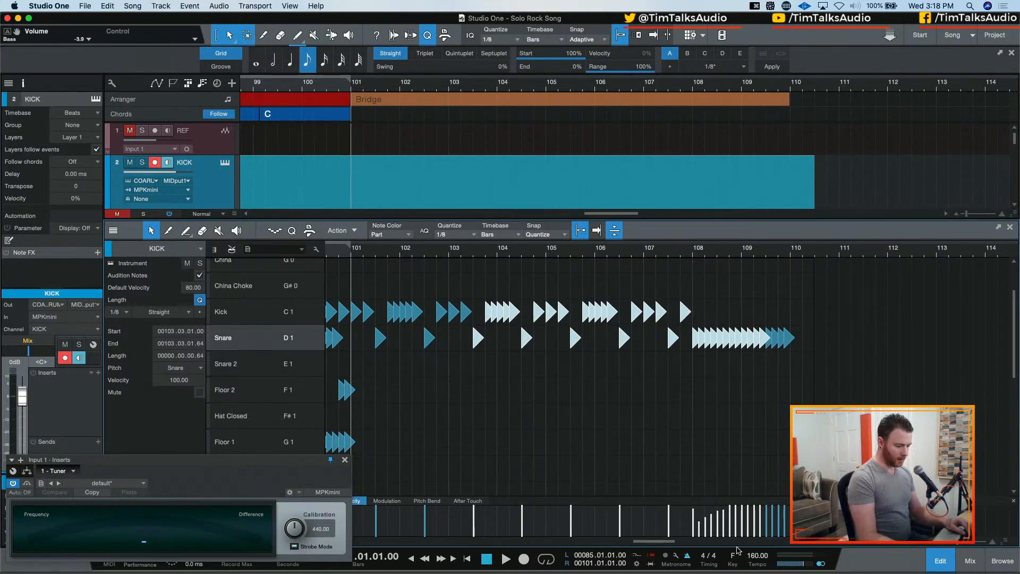
key("e")
key("w")
key("w")
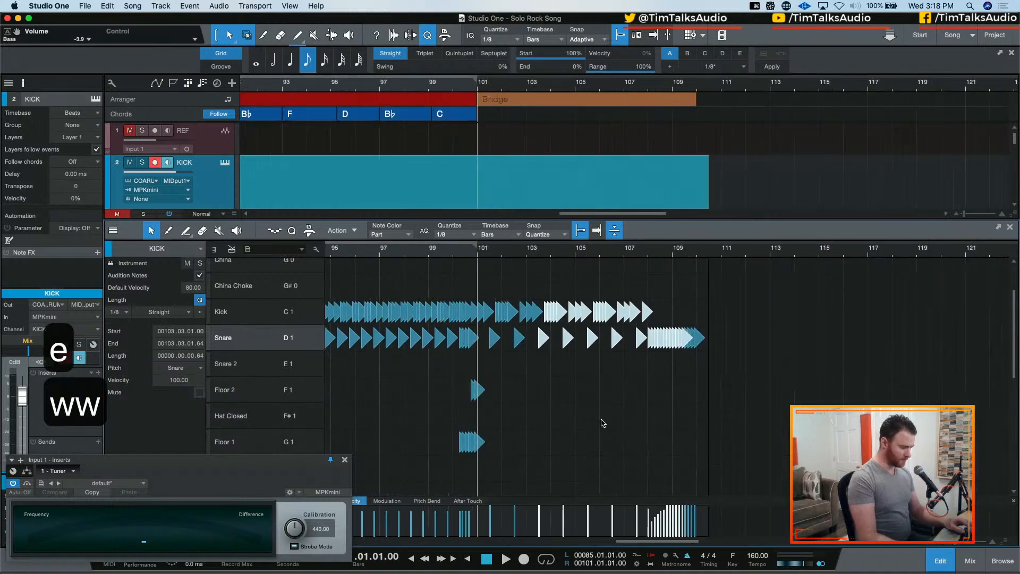
key("e")
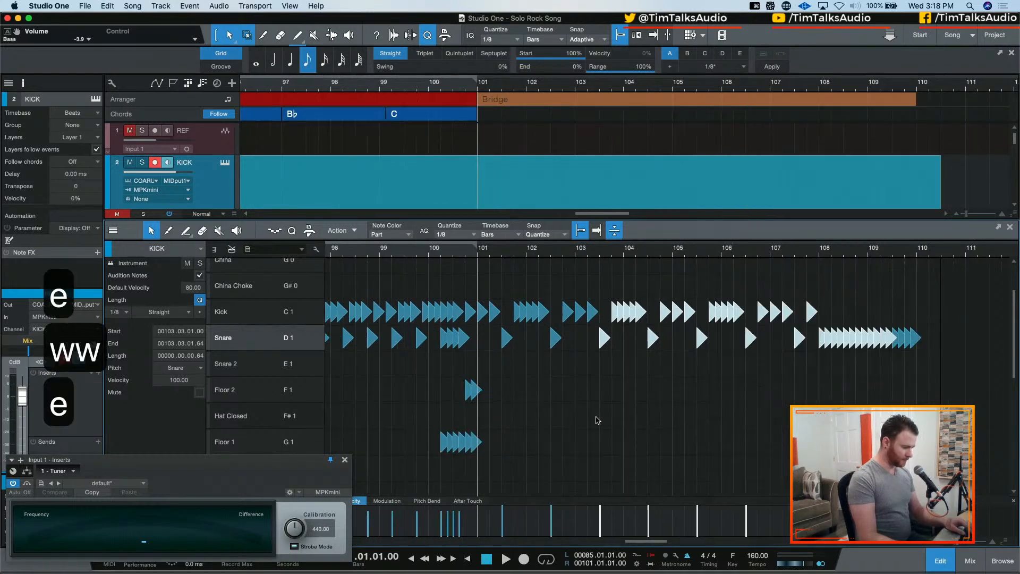
left_click(562, 394)
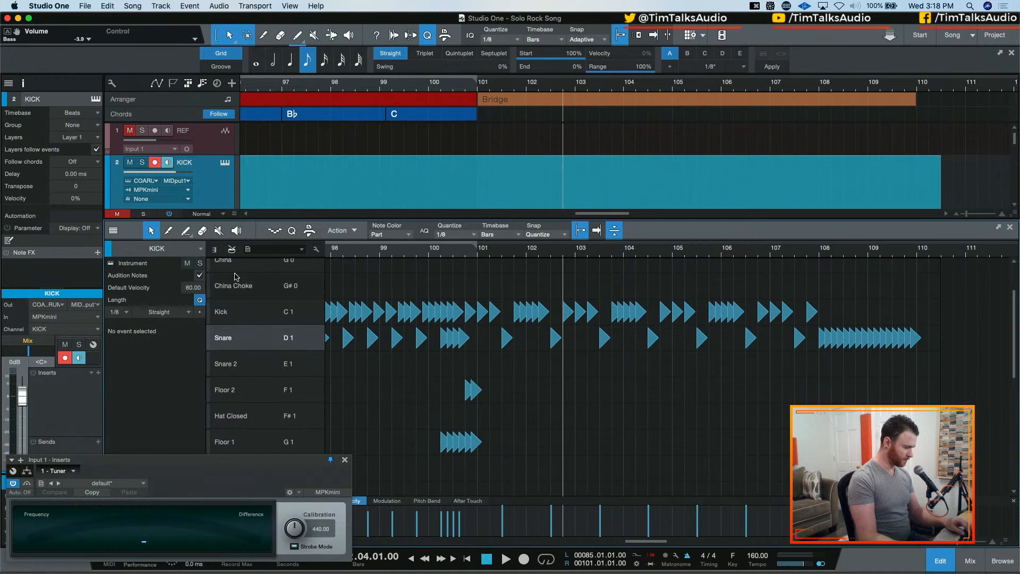
left_click(246, 308)
key("e")
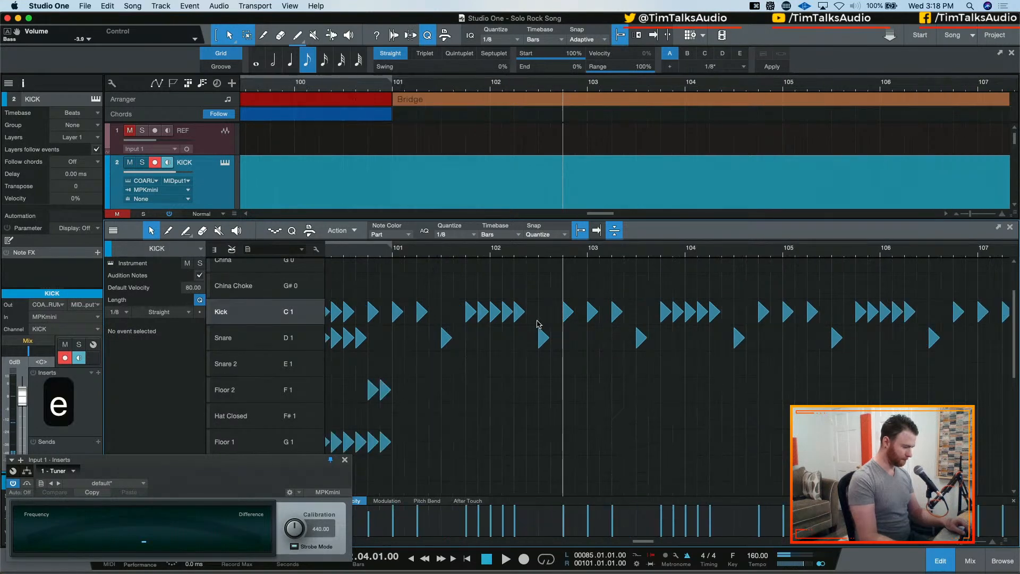
key("e")
key("w")
key("w")
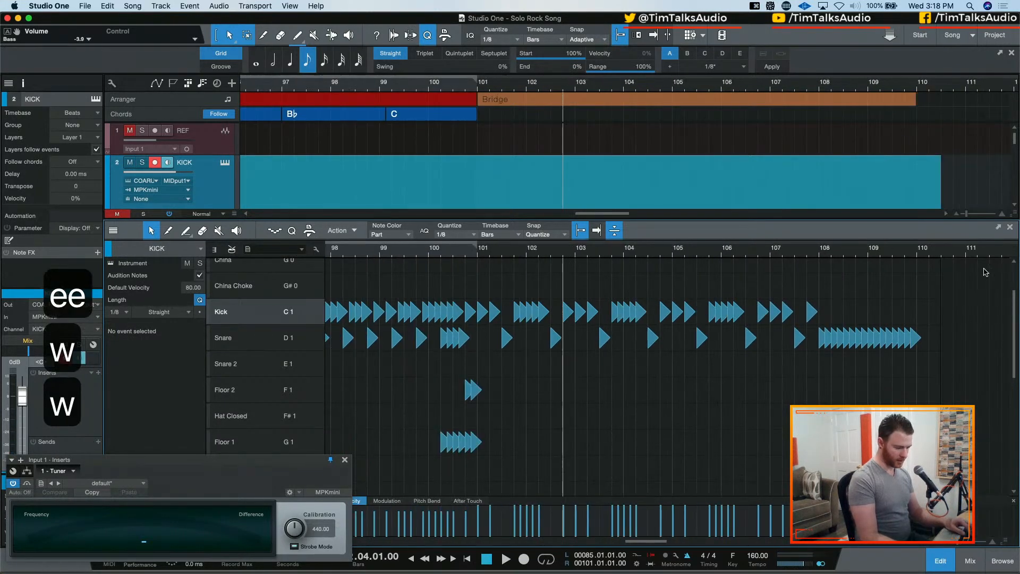
key("e")
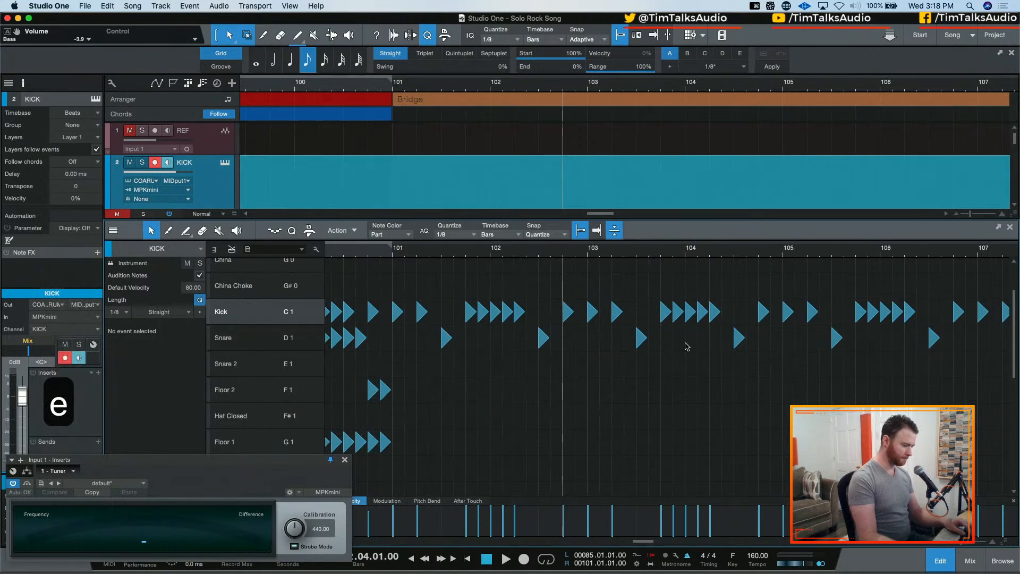
Audition the quantized beat from 100.04 into the start of the Bridge
scroll(685, 346, "down", 4)
scroll(685, 347, "up", 4)
left_click(372, 252)
key("space")
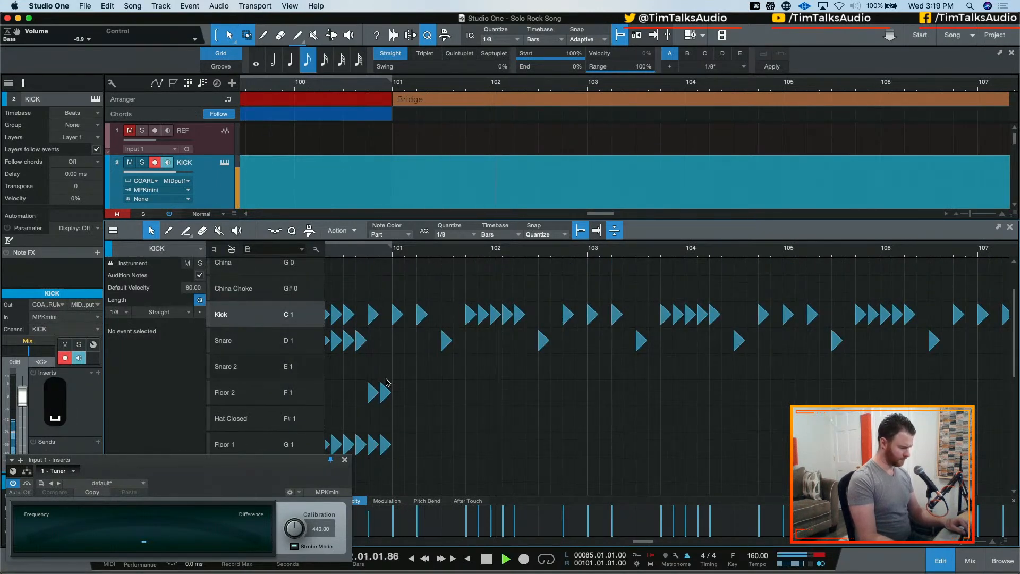
key("space")
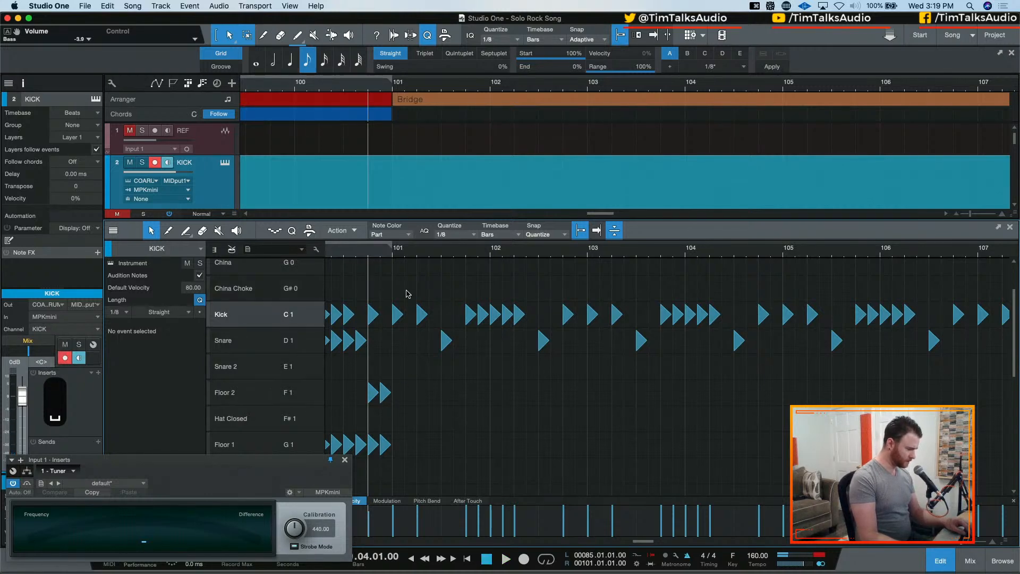
Select the Bridge kick notes from bar 101 onward and duplicate them onto the Floor 1 and Rack 1 lanes
left_click_drag(423, 301, 392, 335)
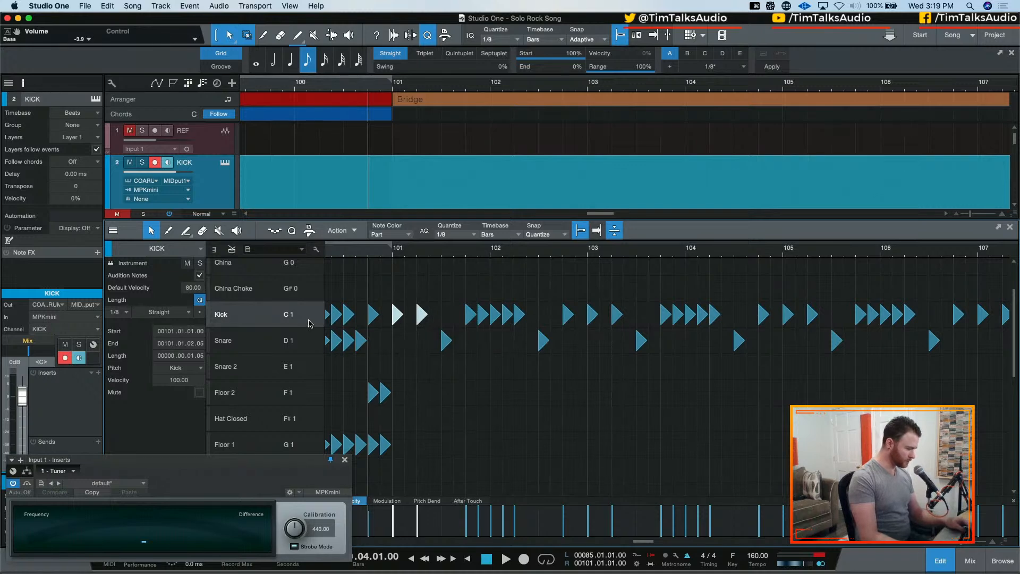
left_click_drag(391, 302, 920, 313)
scroll(672, 314, "left", 5)
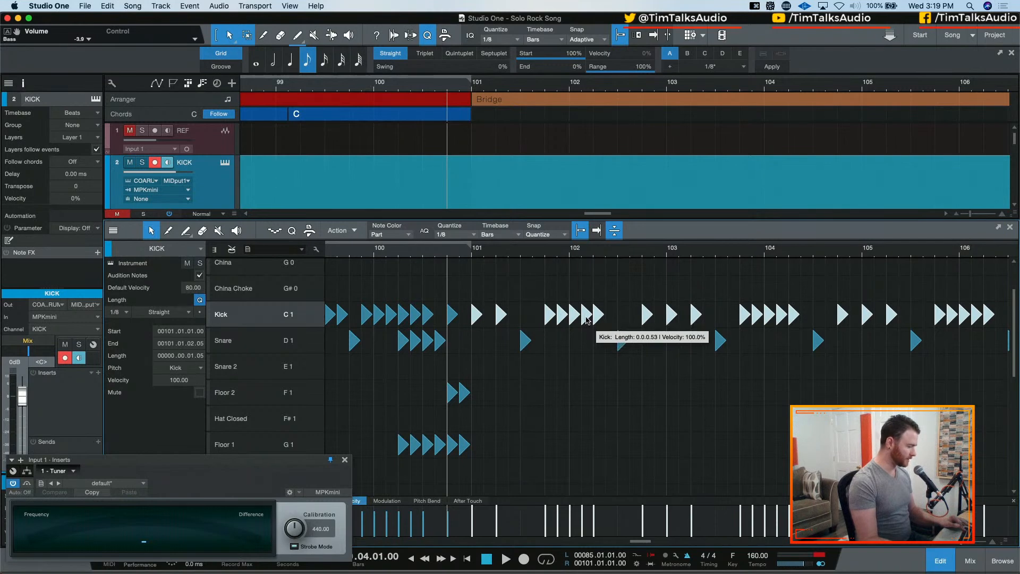
left_click_drag(587, 319, 587, 445)
scroll(584, 383, "down", 4)
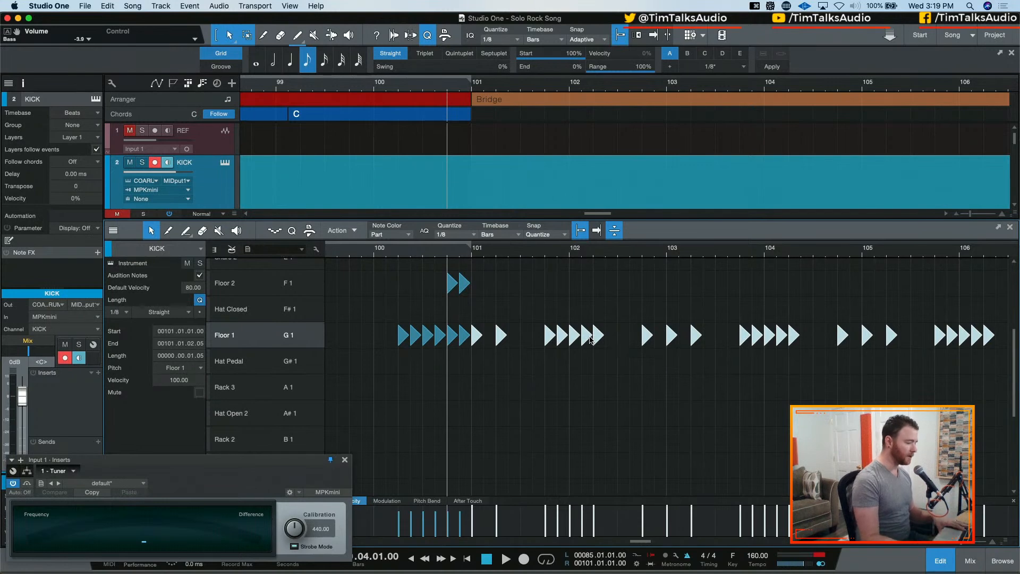
left_click_drag(587, 338, 590, 473)
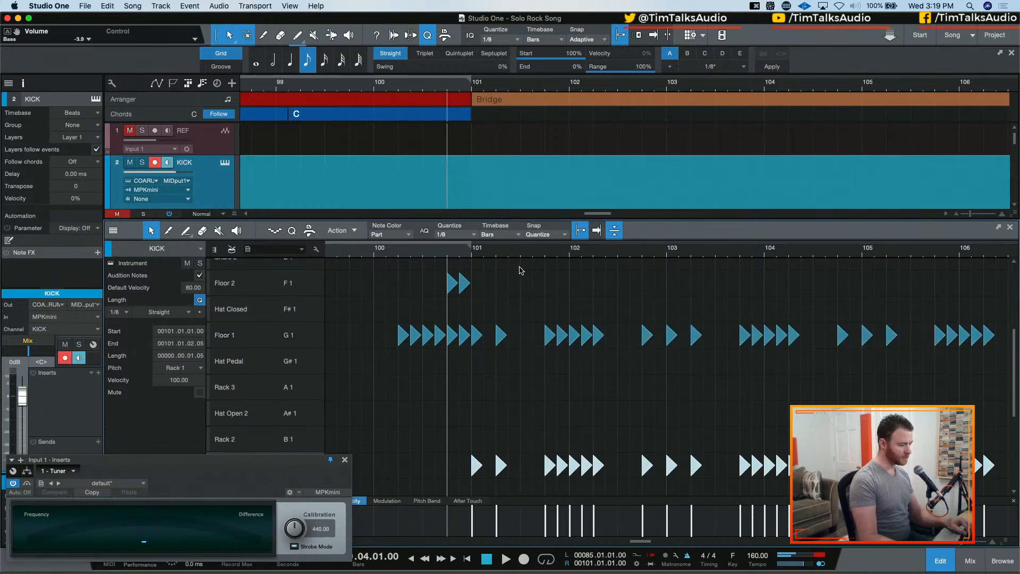
Audition the Bridge kick with the added tom layers from 100.04, selecting the kick notes from bar 101 onward
scroll(521, 276, "up", 5)
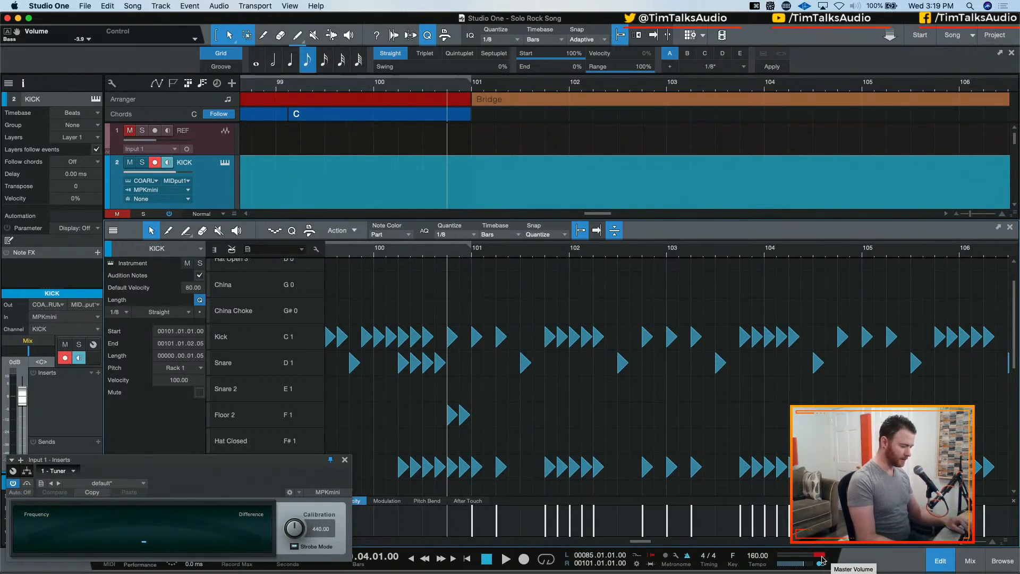
key("space")
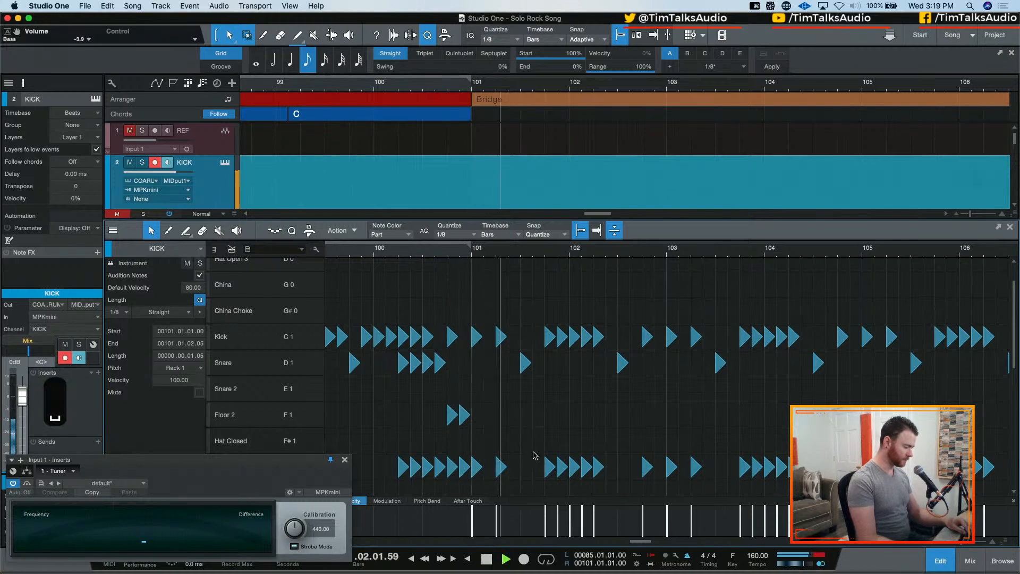
left_click_drag(470, 349, 1002, 297)
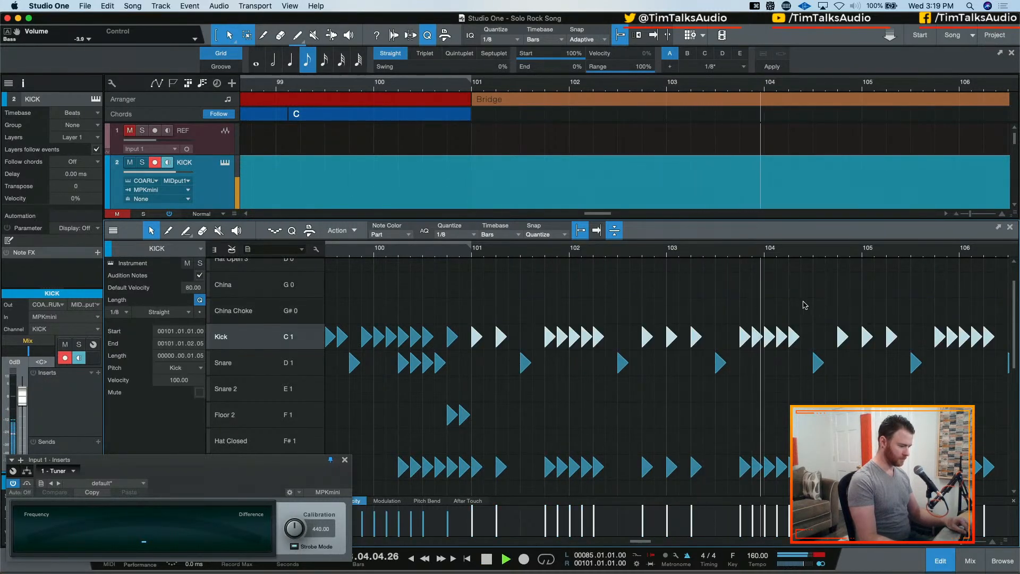
key("space")
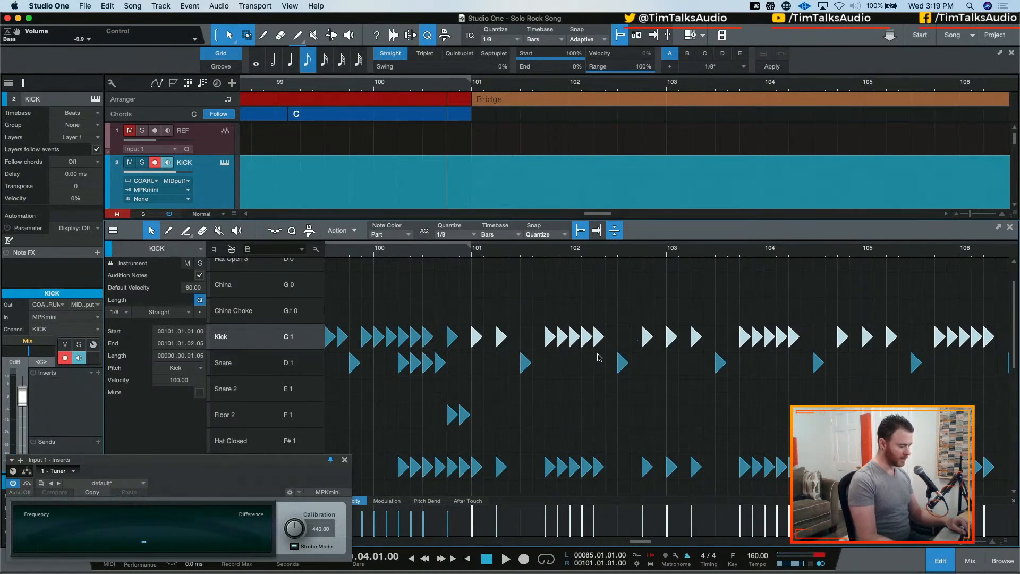
Shape the Rack 1 run around bar 102 by moving the two 102.01 notes to Rack 2 and the 102.02 note to Rack 3
scroll(584, 392, "down", 3)
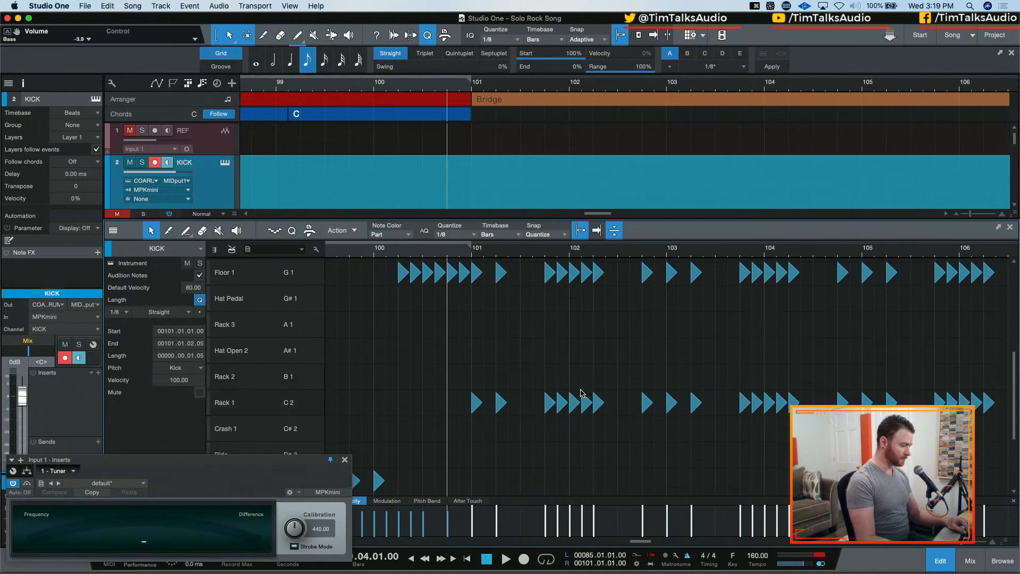
scroll(556, 360, "down", 2)
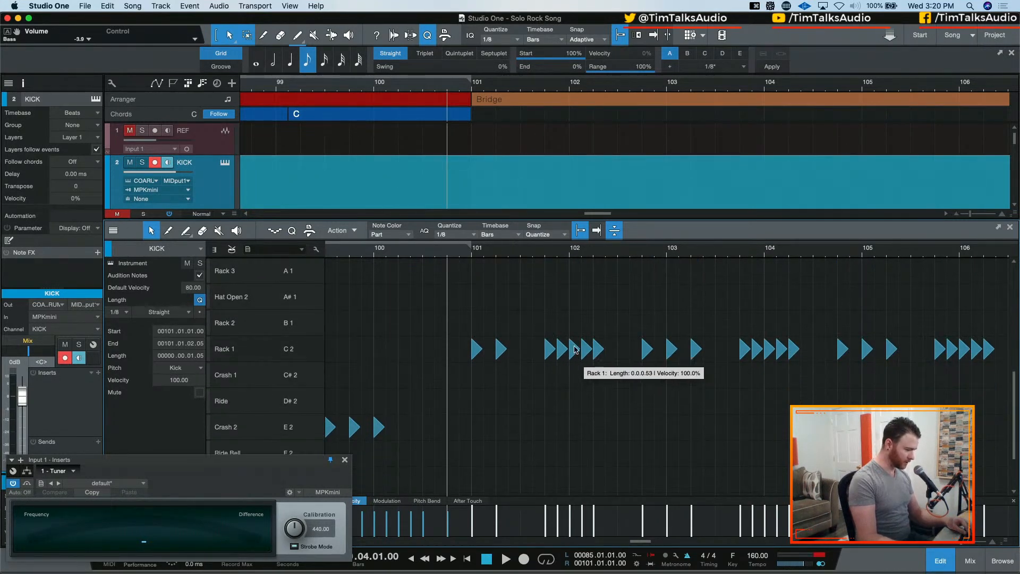
left_click(560, 350)
left_click_drag(561, 351, 596, 269)
scroll(597, 301, "up", 3)
scroll(596, 300, "down", 1)
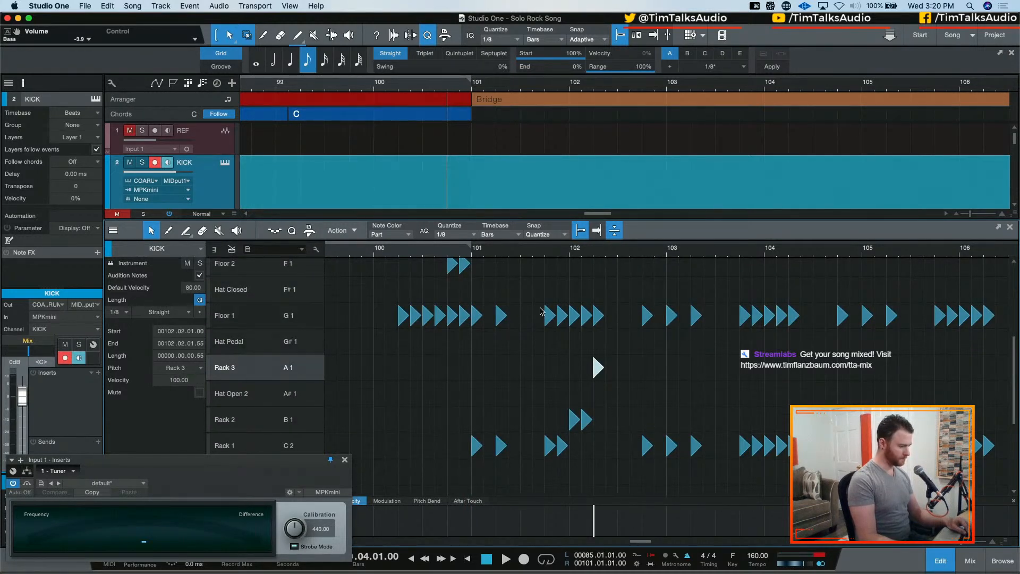
Delete the four Floor 1 notes from 101.04 through 102.01 and audition the fill
left_click_drag(533, 302, 594, 318)
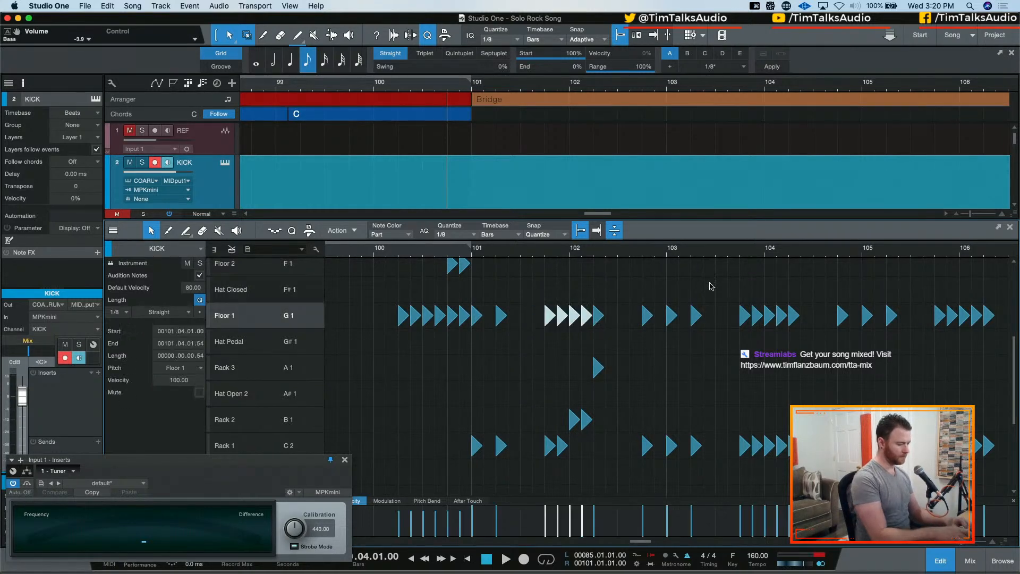
key("BackSpace")
key("space")
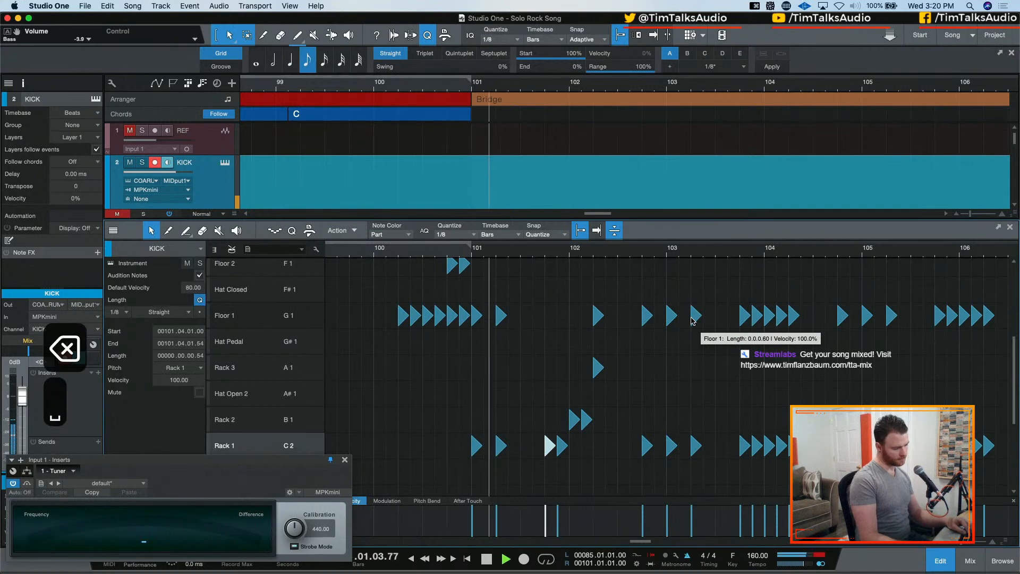
key("space")
Lower the velocity of the kick notes from 101.01 through 102.02 to 40 and audition them
scroll(610, 342, "up", 3)
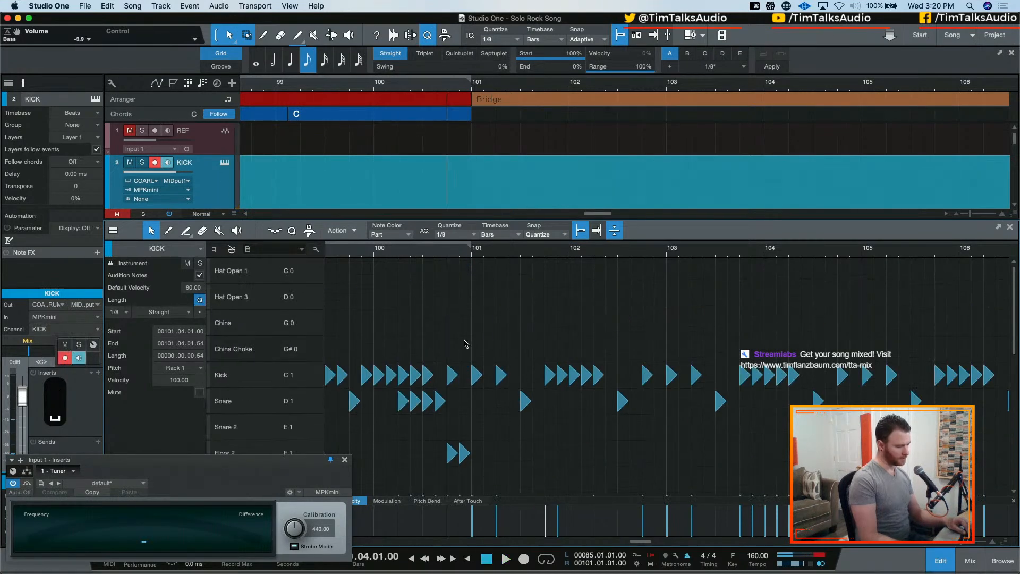
left_click_drag(470, 335, 642, 389)
left_click_drag(597, 513, 598, 525)
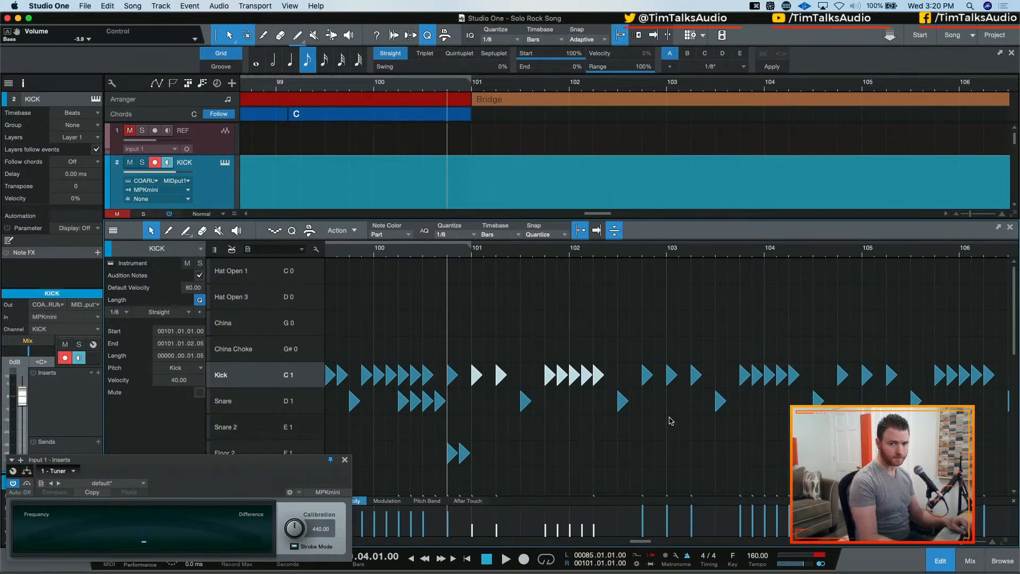
key("space")
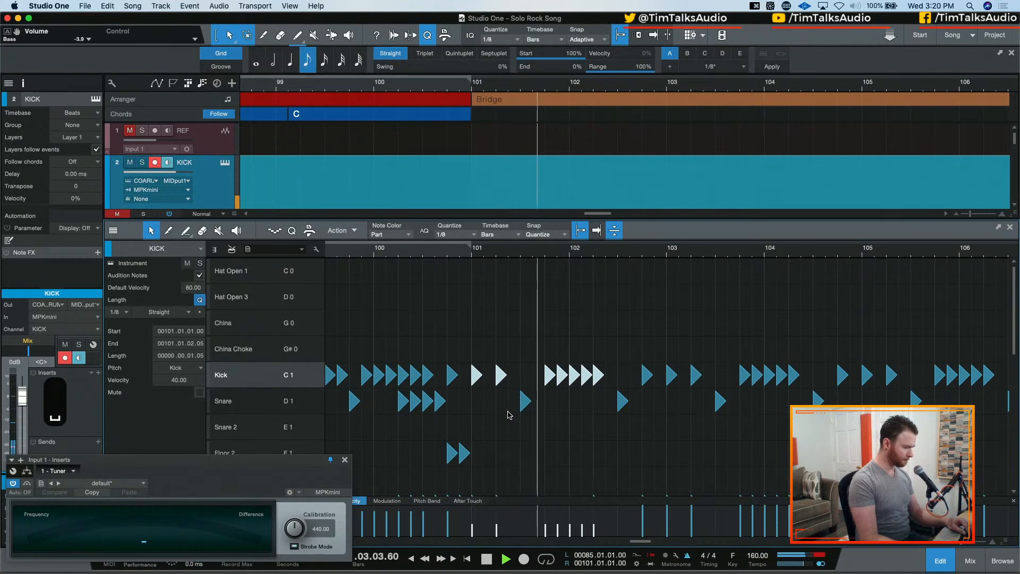
key("space")
Compare the opening Bridge drums from 100.04 with the KICK track soloed and with its solo turned off
key("s")
key("space")
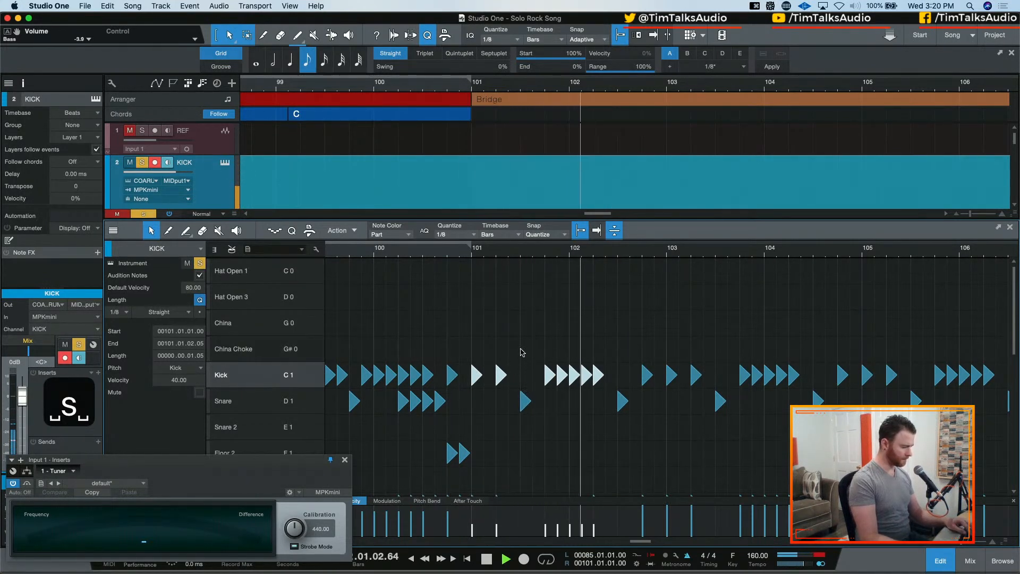
key("space")
key("space")
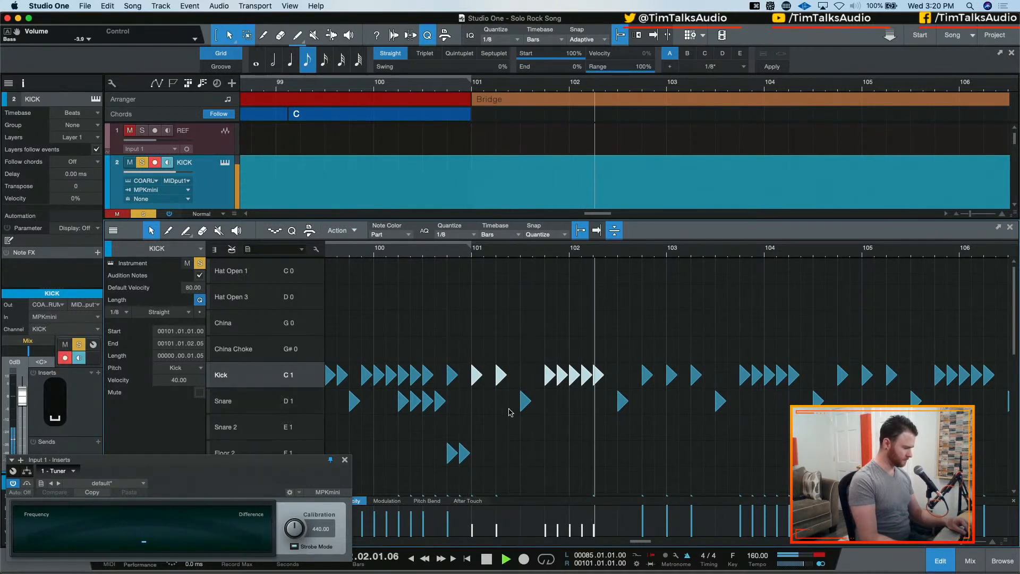
key("space")
scroll(519, 410, "down", 4)
left_click_drag(494, 369, 515, 422)
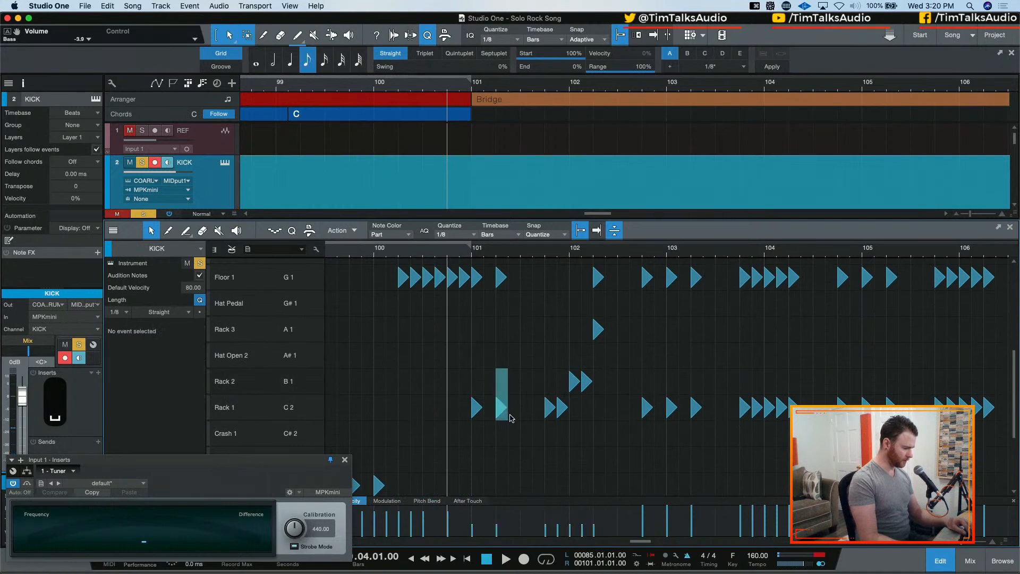
key("space")
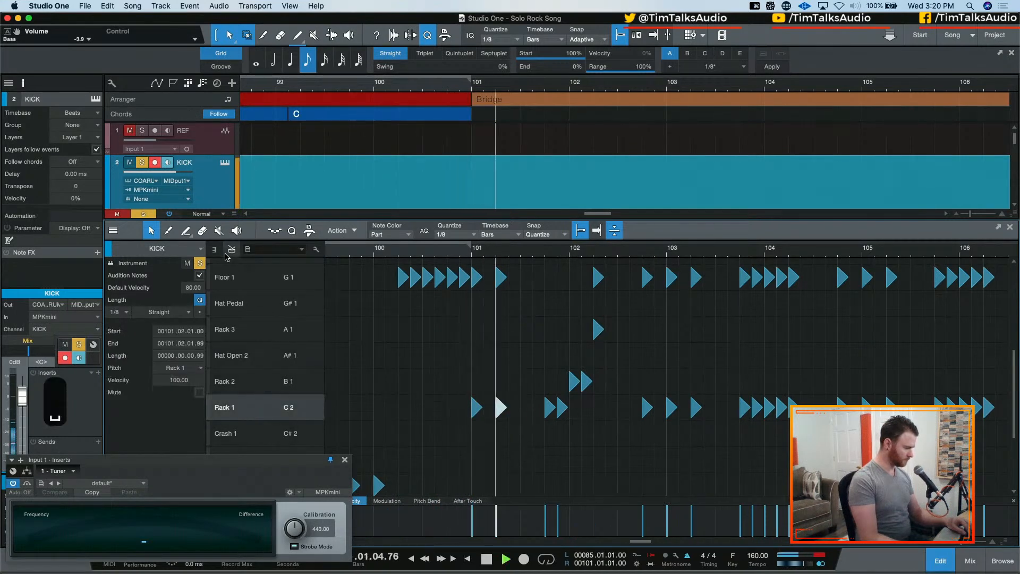
left_click(200, 262)
key("space")
key("space")
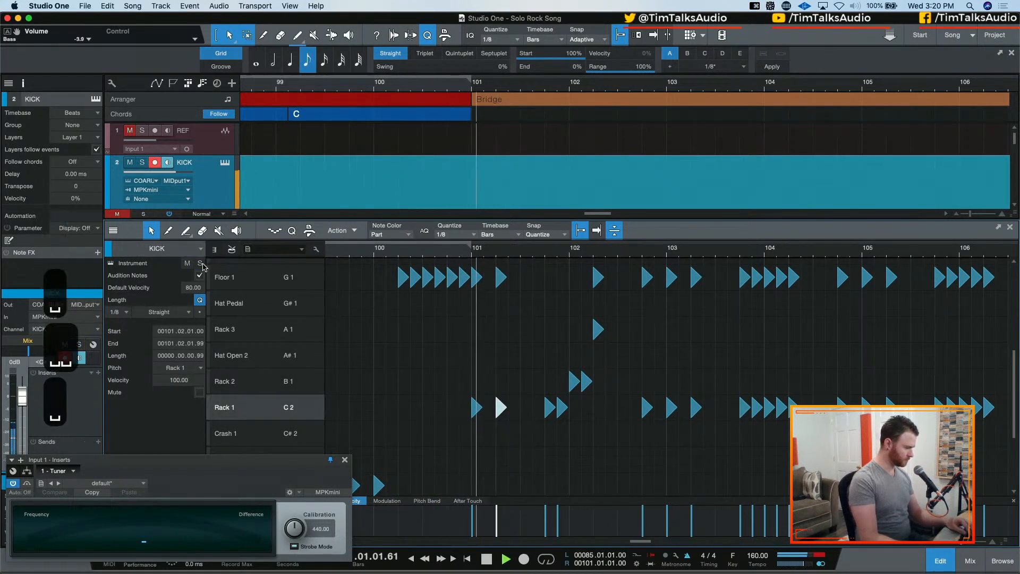
key("space")
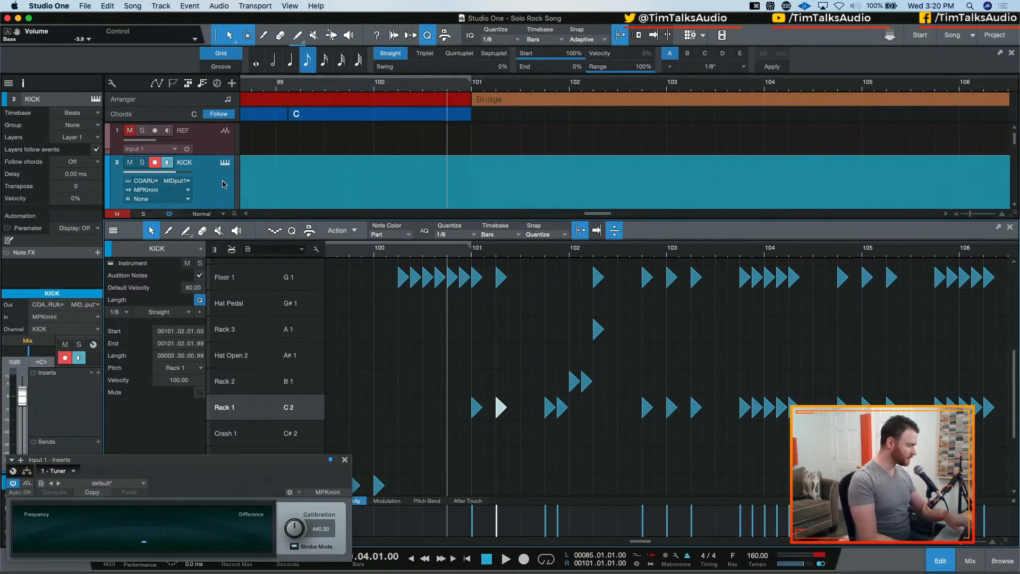
Route the selected drum channels to a new bus named Drum, solo it, and audition the drums from 100.04
scroll(202, 183, "down", 4)
scroll(202, 183, "up", 2)
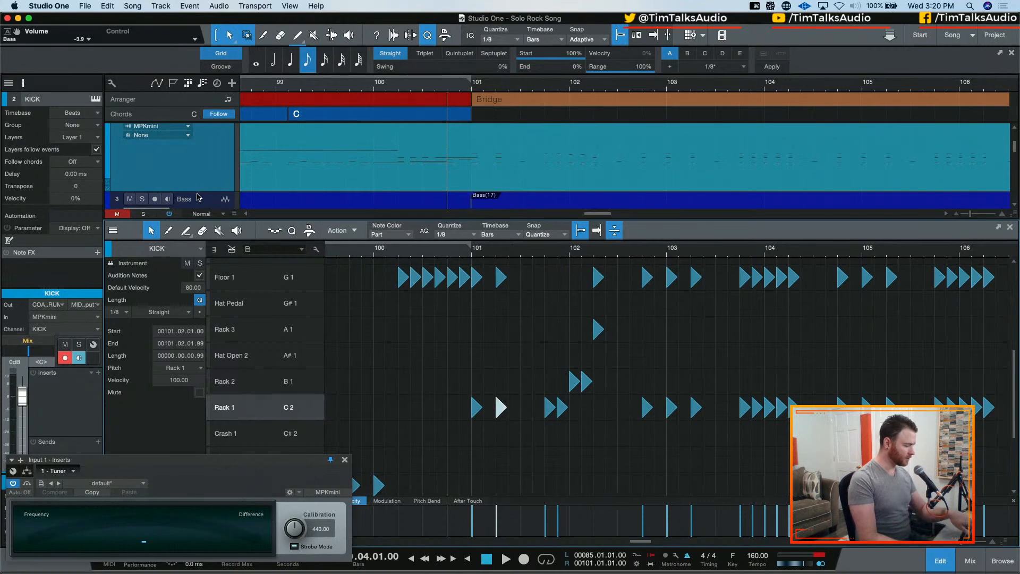
key("F3")
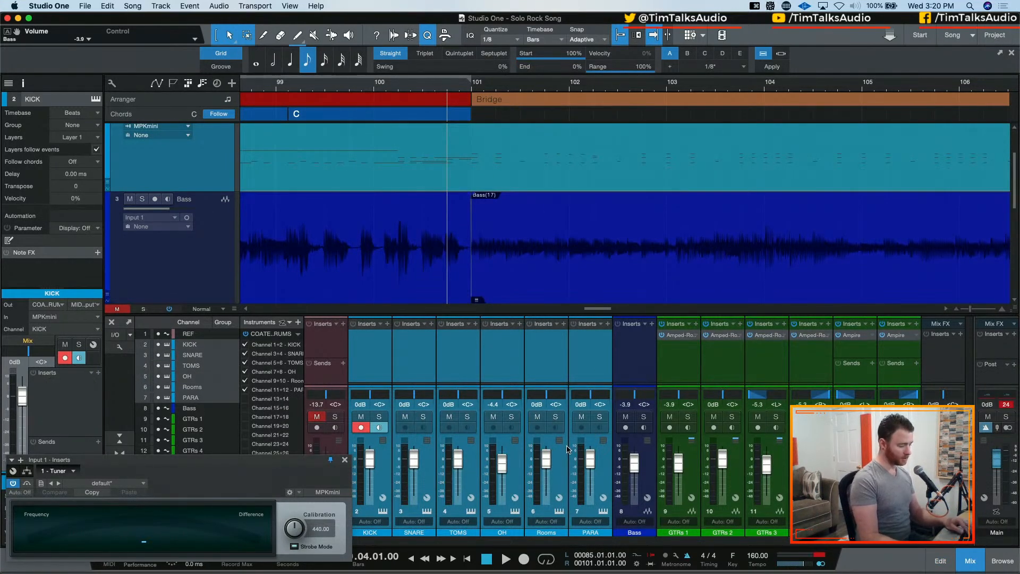
right_click(605, 472)
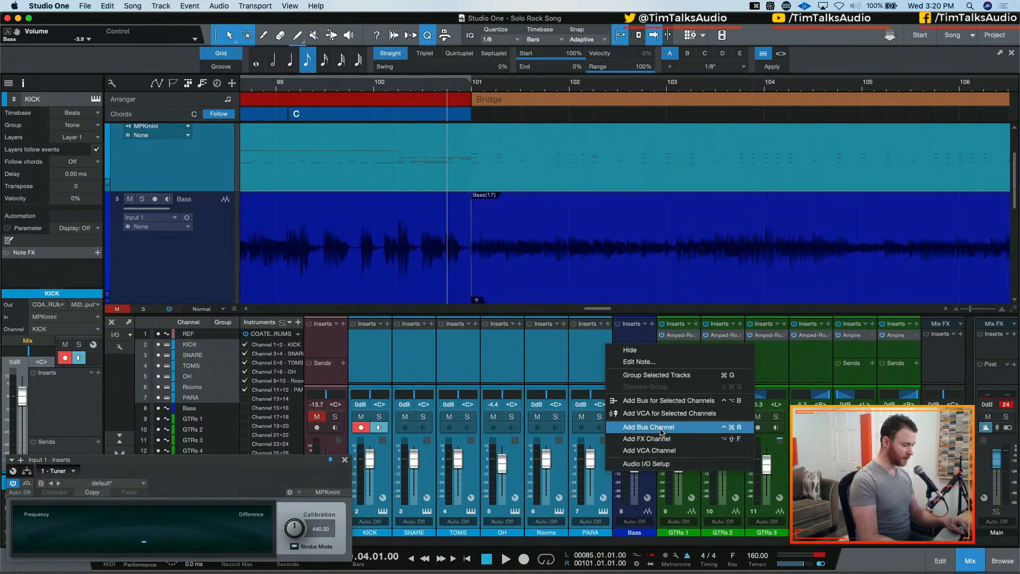
left_click(659, 400)
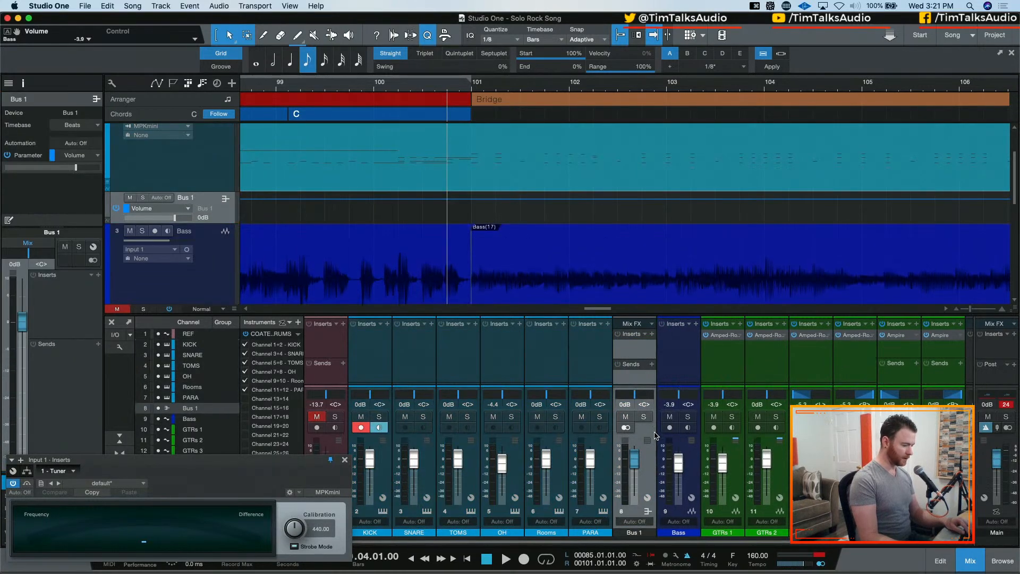
left_click(644, 417)
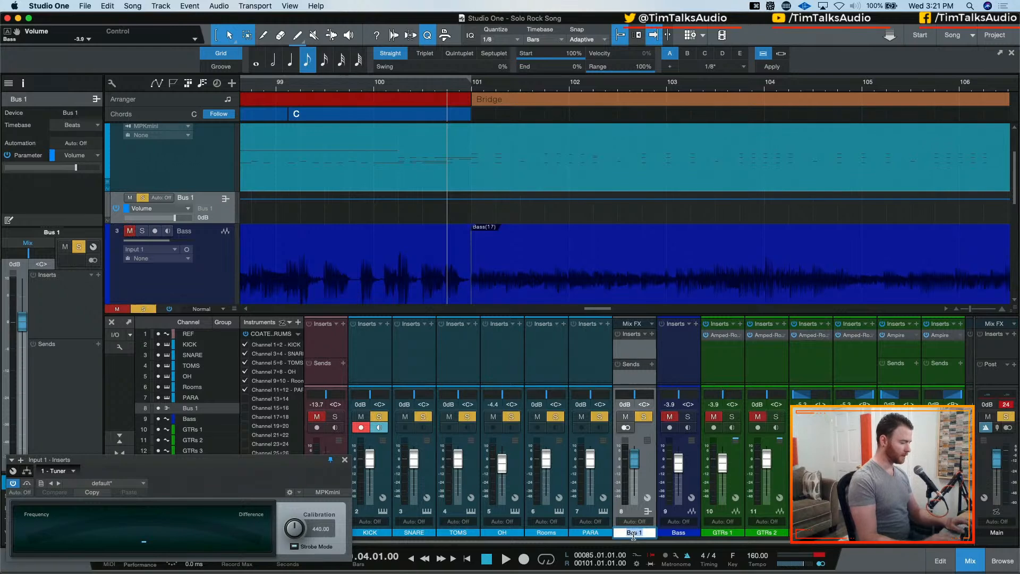
type("Drum")
key("Return")
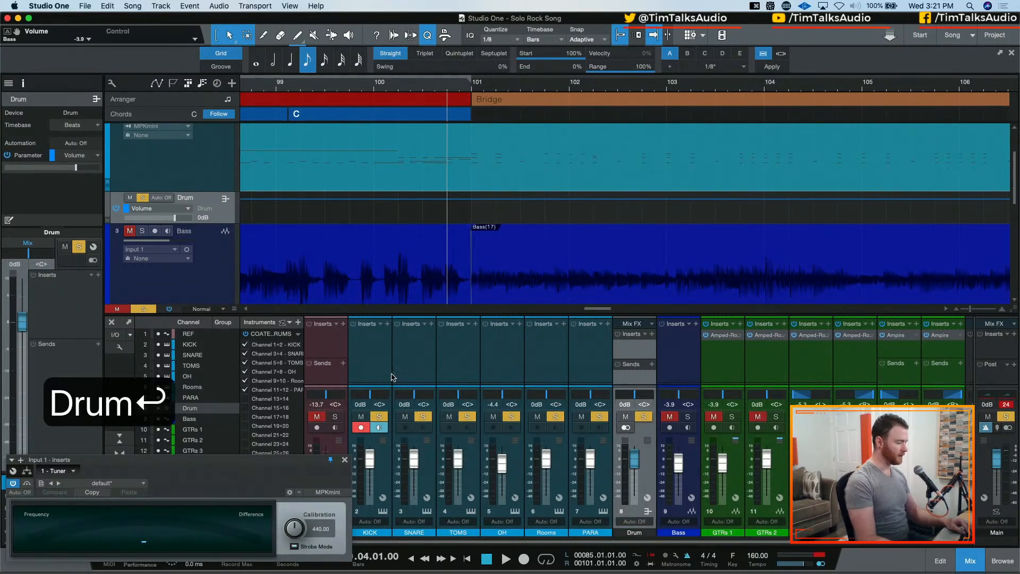
key("space")
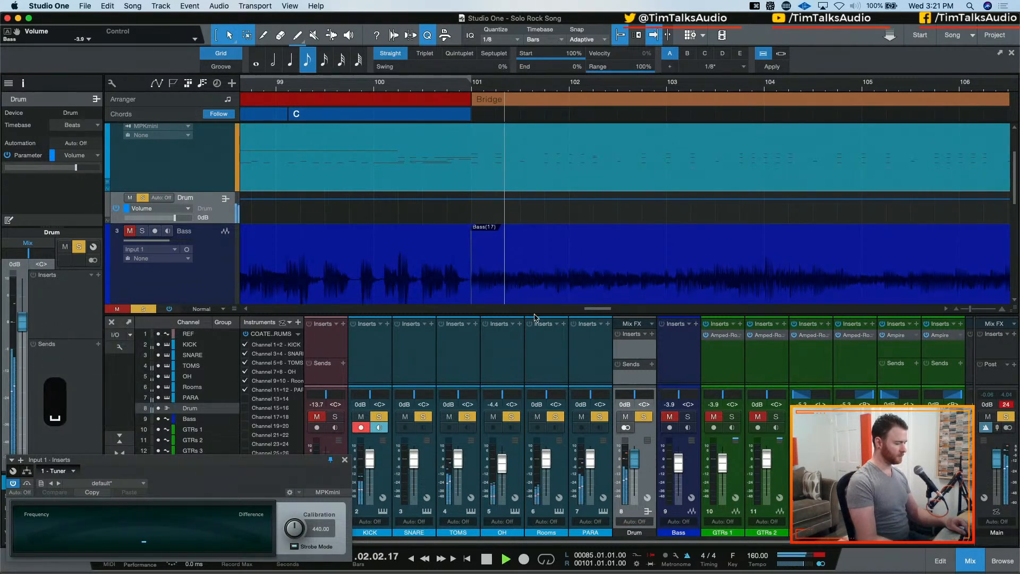
key("space")
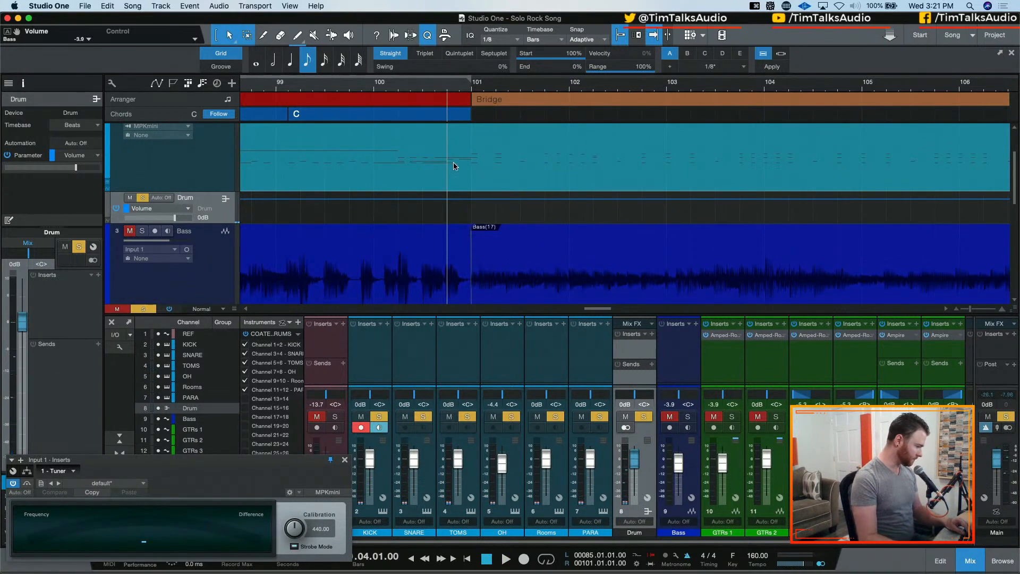
Reopen the KICK part for editing, move the two Rack 2 notes at 102.01 to Rack 3, and audition the fill
double_click(506, 182)
key("space")
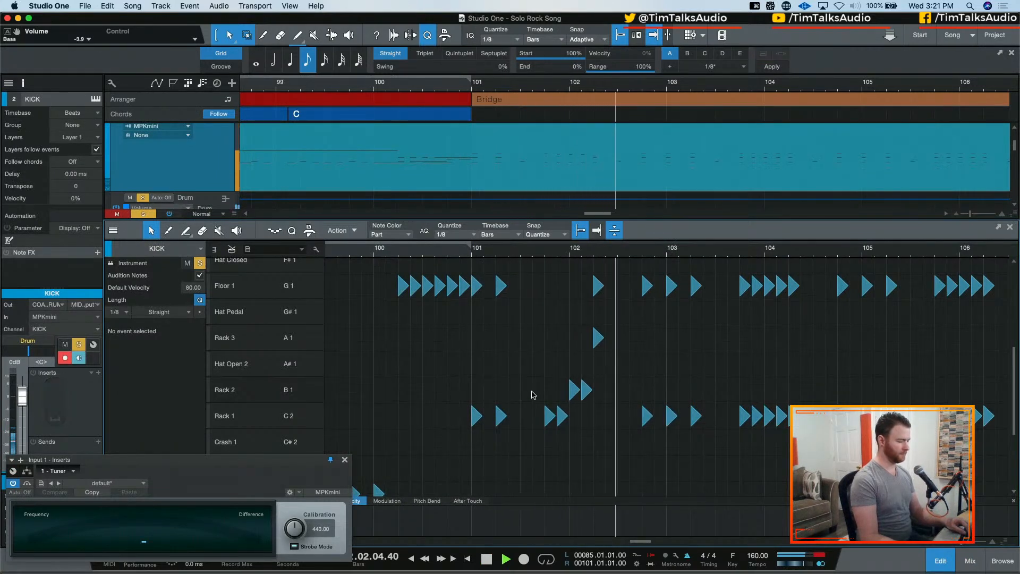
key("space")
scroll(542, 375, "down", 2)
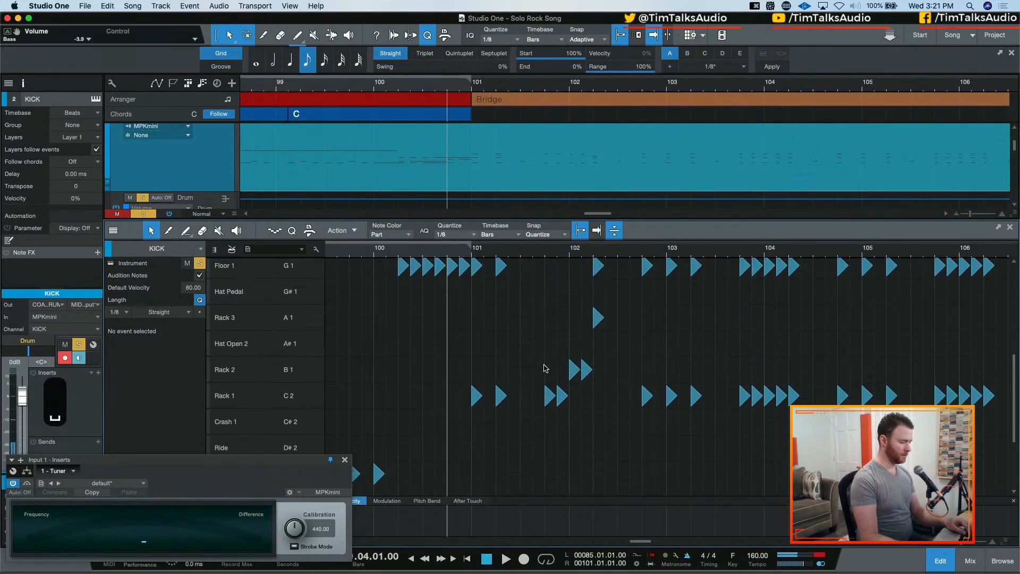
left_click_drag(564, 363, 585, 321)
key("space")
key("space")
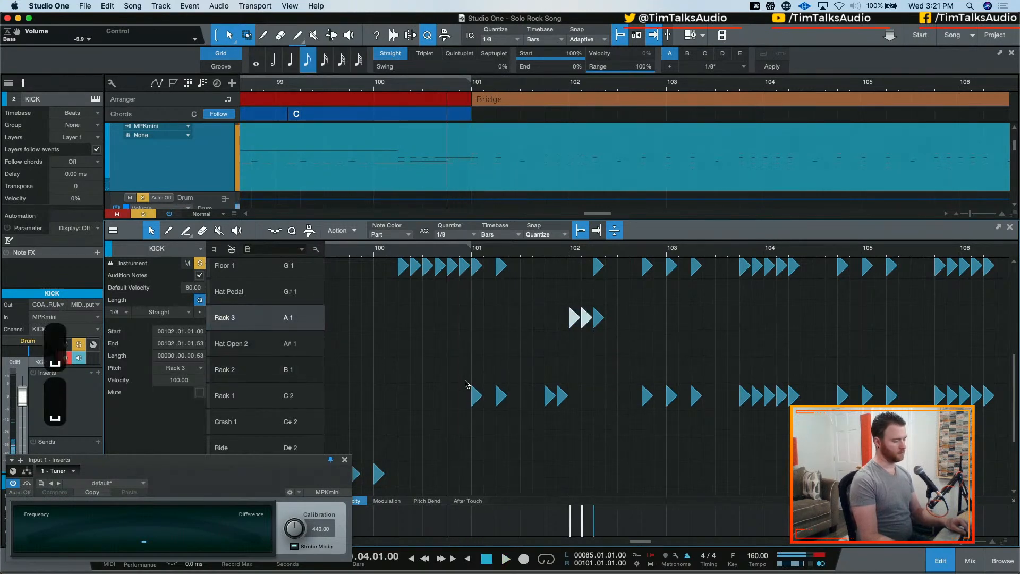
Move the two Rack 1 notes at the start of bar 101 to Rack 3 and audition the fill
left_click_drag(459, 355, 502, 409)
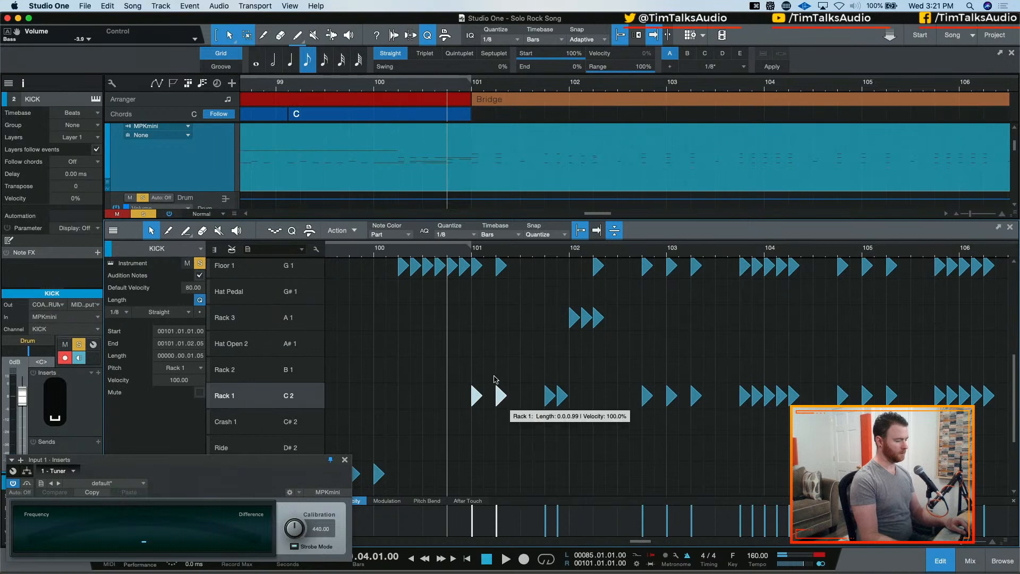
scroll(478, 340, "up", 3)
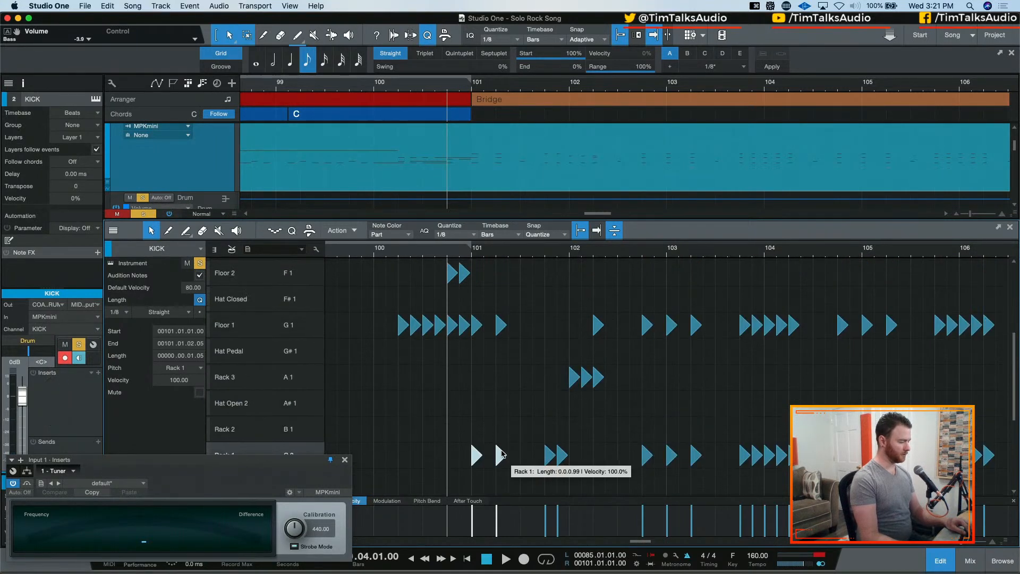
left_click_drag(501, 456, 502, 384)
key("space")
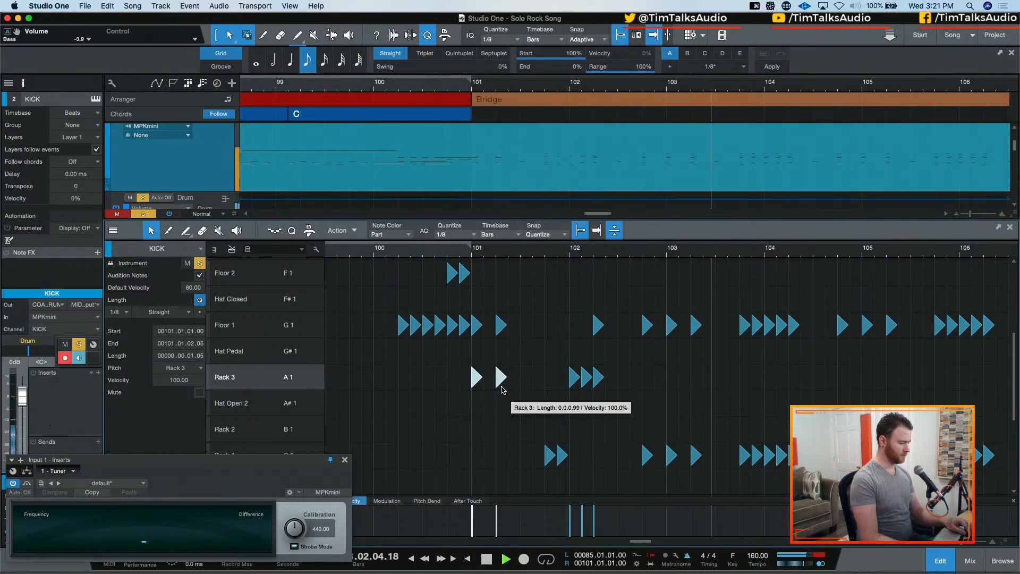
key("space")
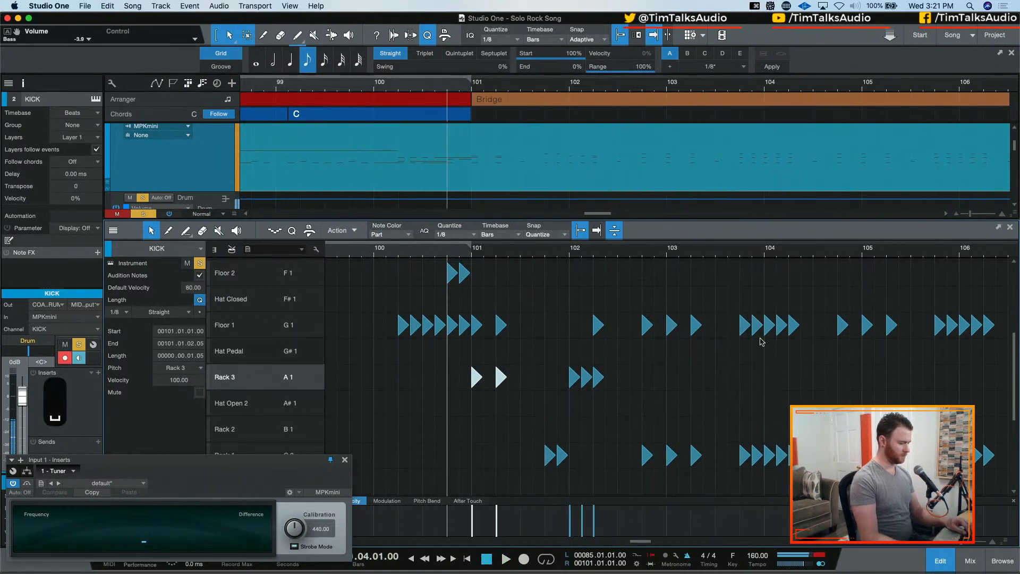
key("space")
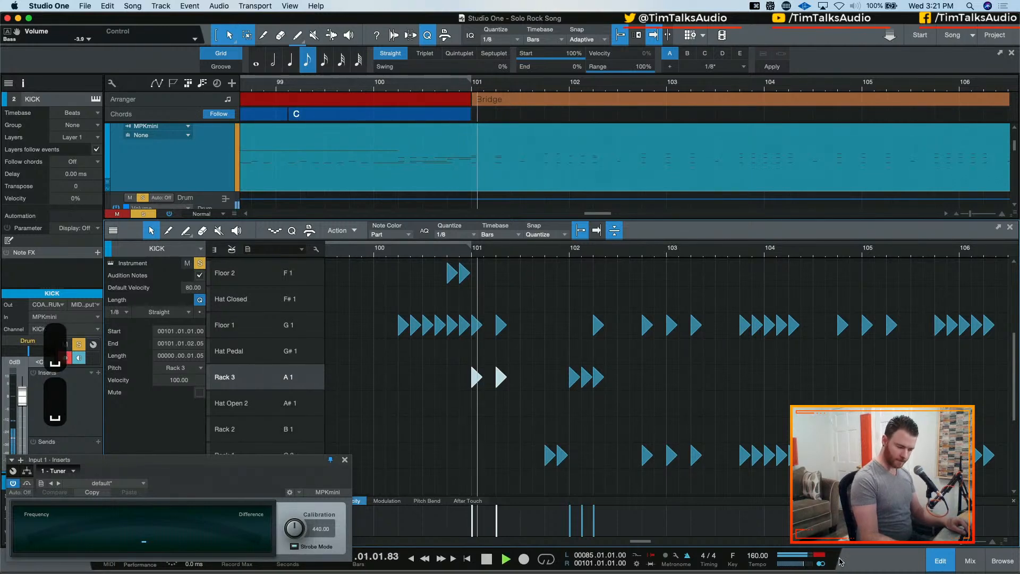
key("space")
Set the velocity of the kick notes from 101.01 through 102.02 to 80
scroll(583, 407, "up", 5)
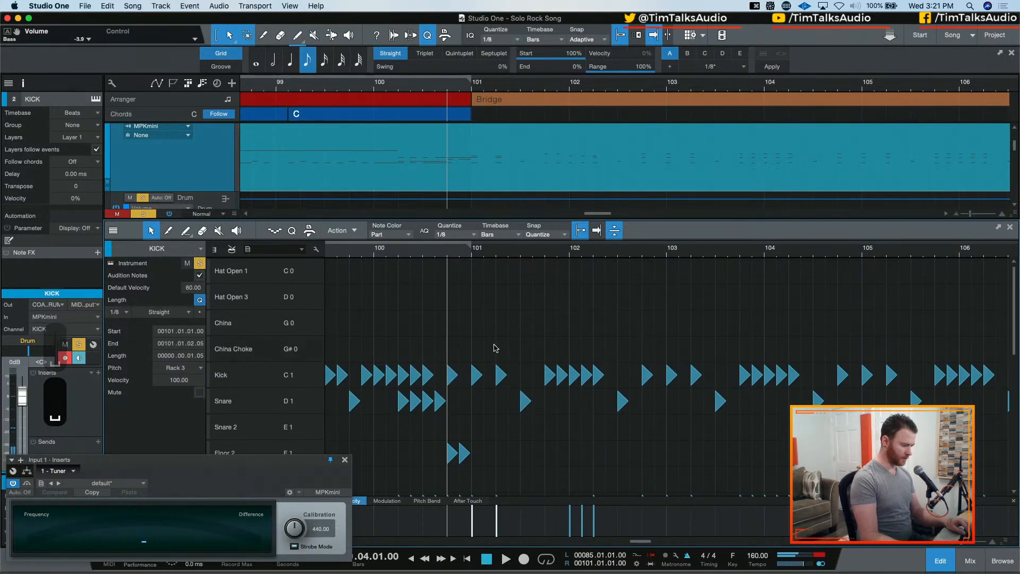
left_click_drag(470, 335, 608, 387)
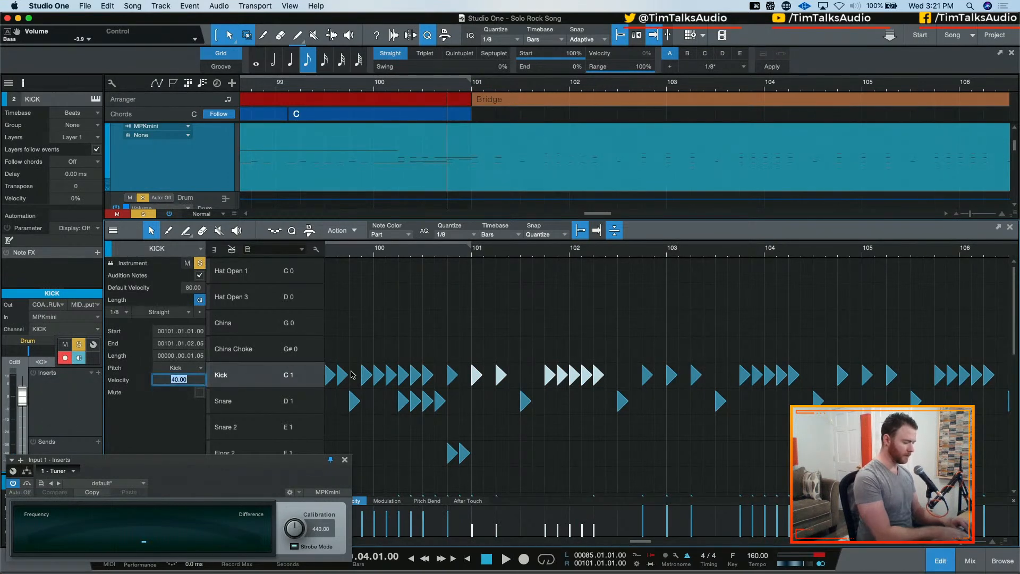
type("80")
key("Return")
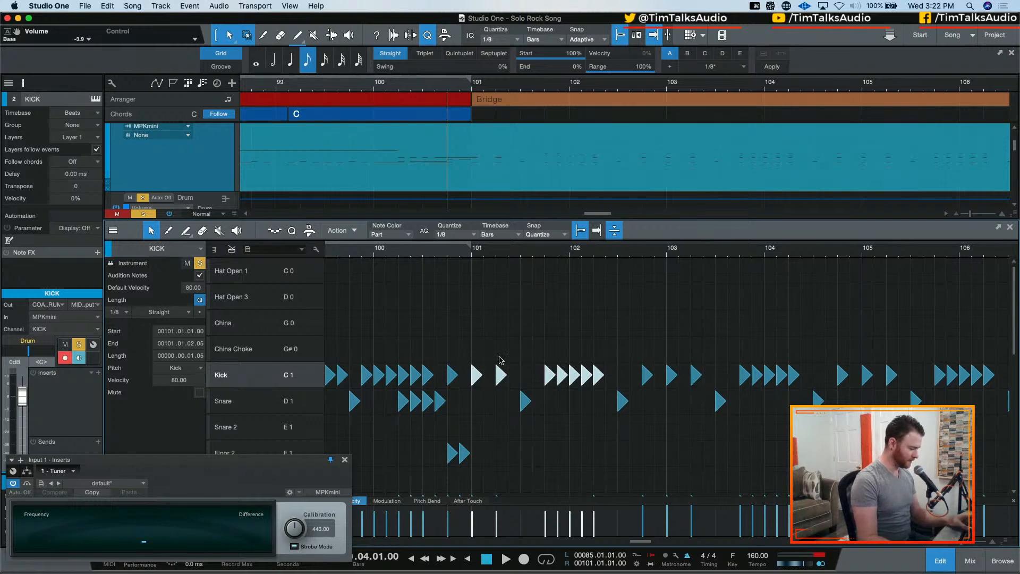
Try to set the velocity of all kick notes in the part to 80 at once, and inspect the selection across Chorus 2 and the Bridge
left_click(308, 378)
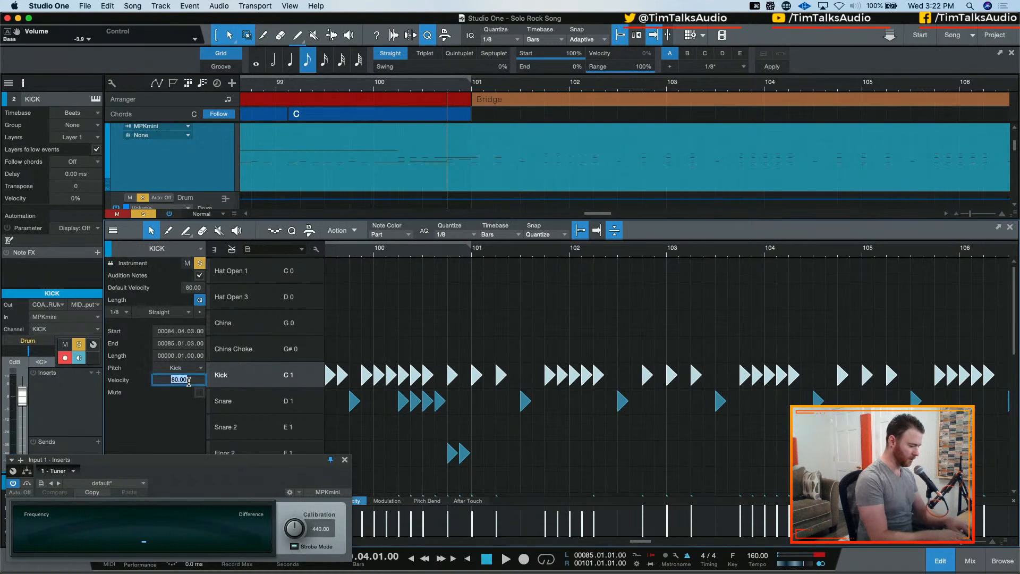
type("80")
key("Return")
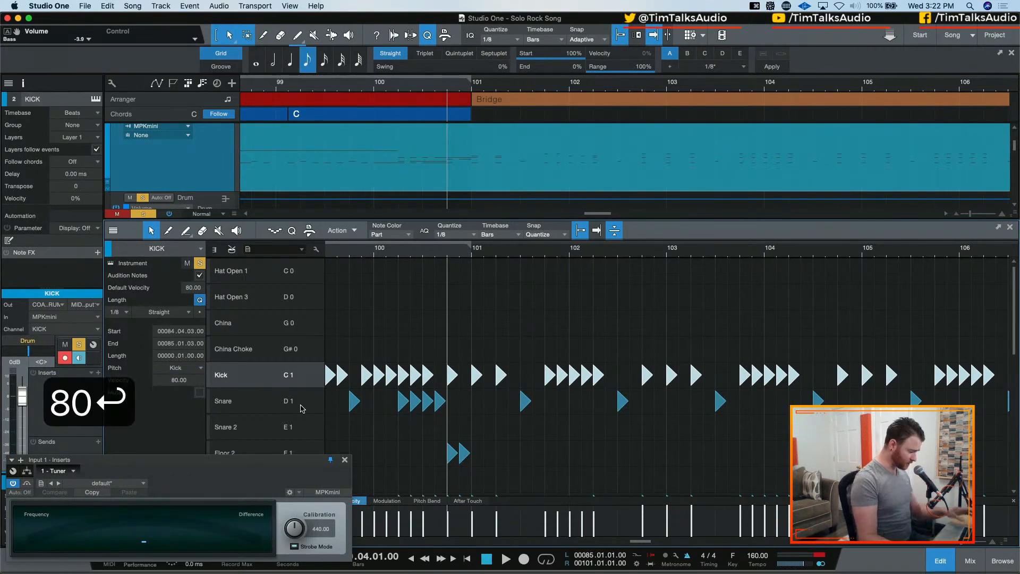
left_click(230, 376)
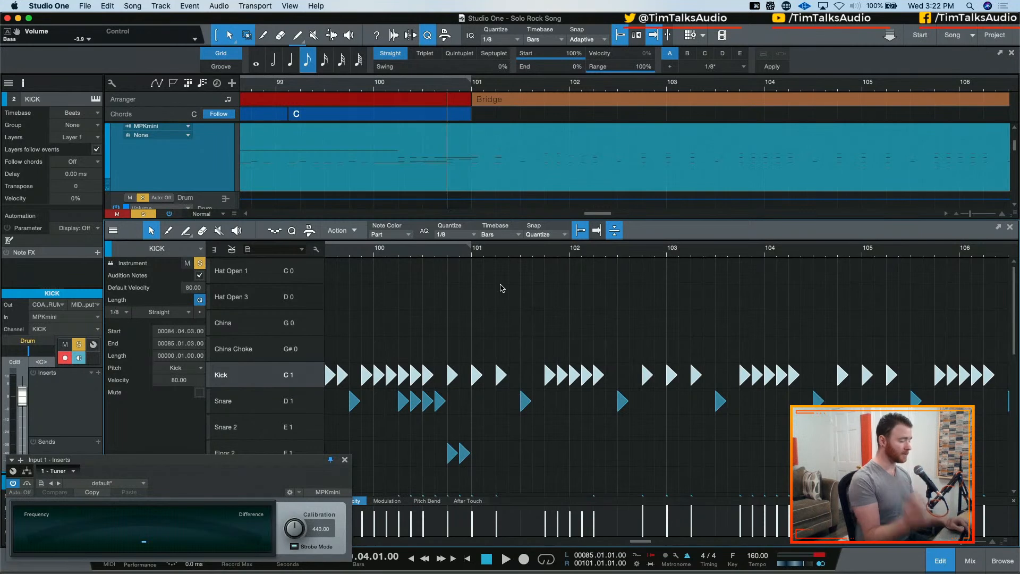
key("w")
key("w")
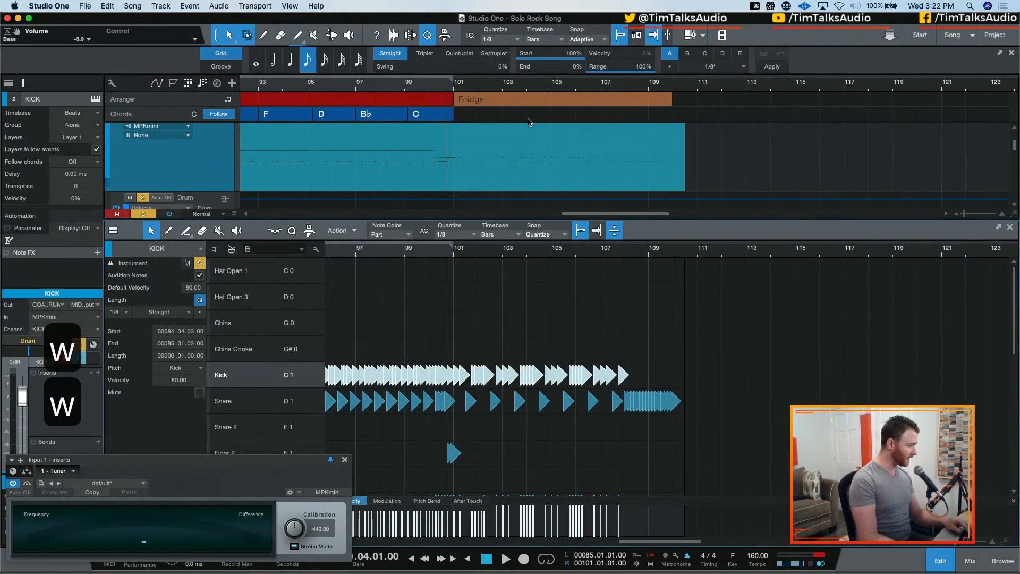
scroll(478, 146, "left", 5)
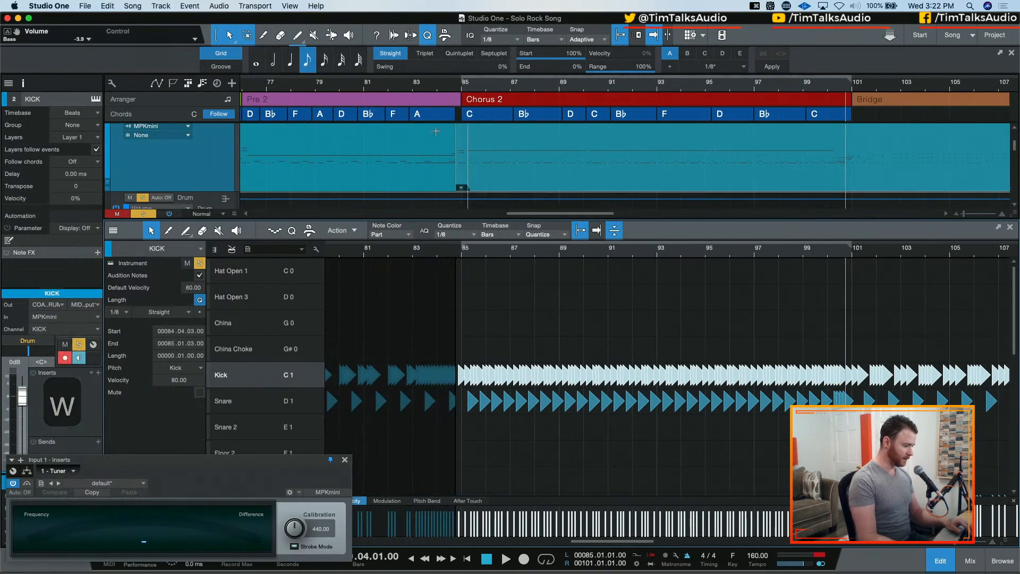
scroll(539, 159, "right", 5)
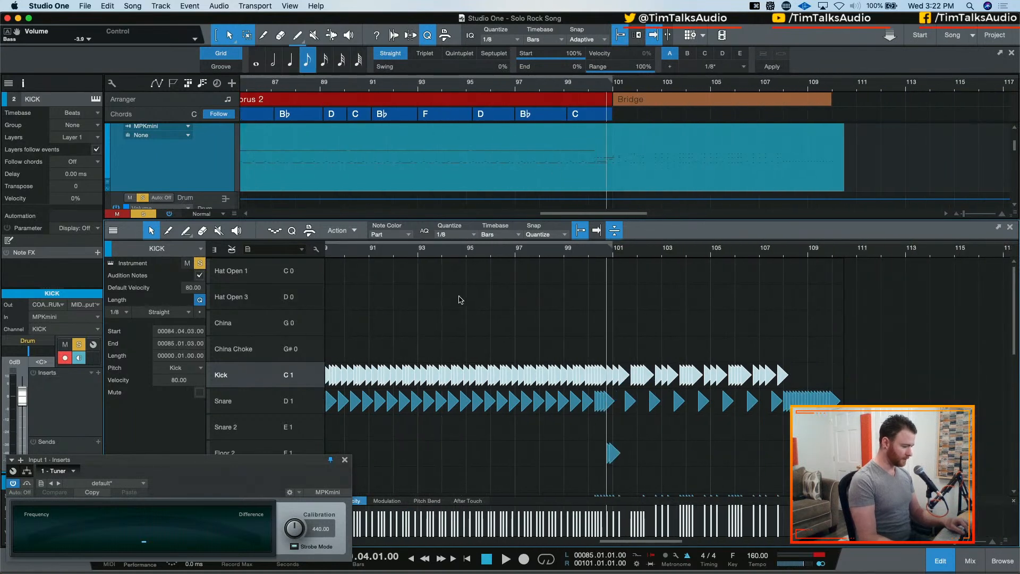
Set the velocity of the Bridge kick notes from 102.04 onward to 80
left_click(657, 345)
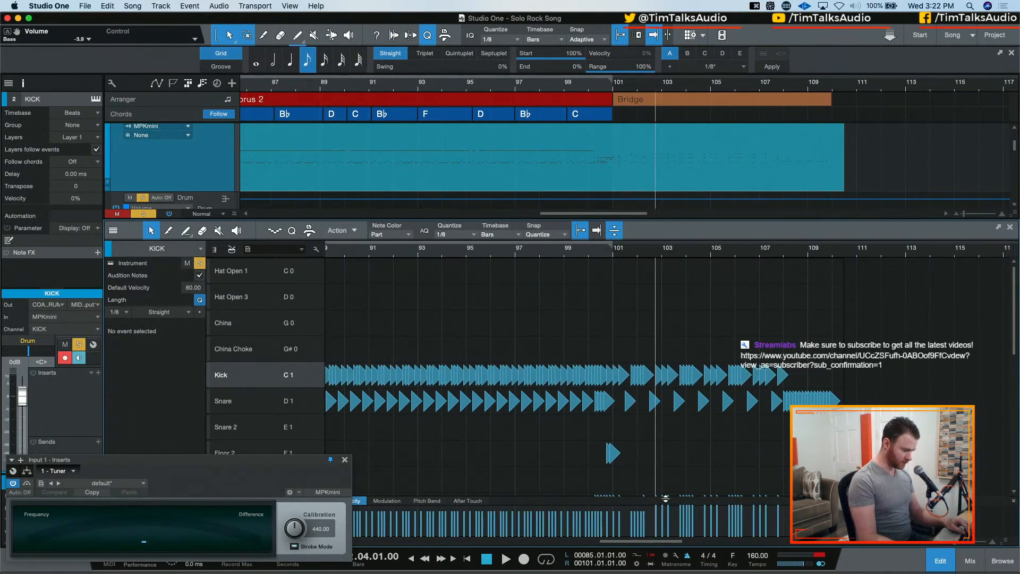
left_click_drag(651, 347, 830, 393)
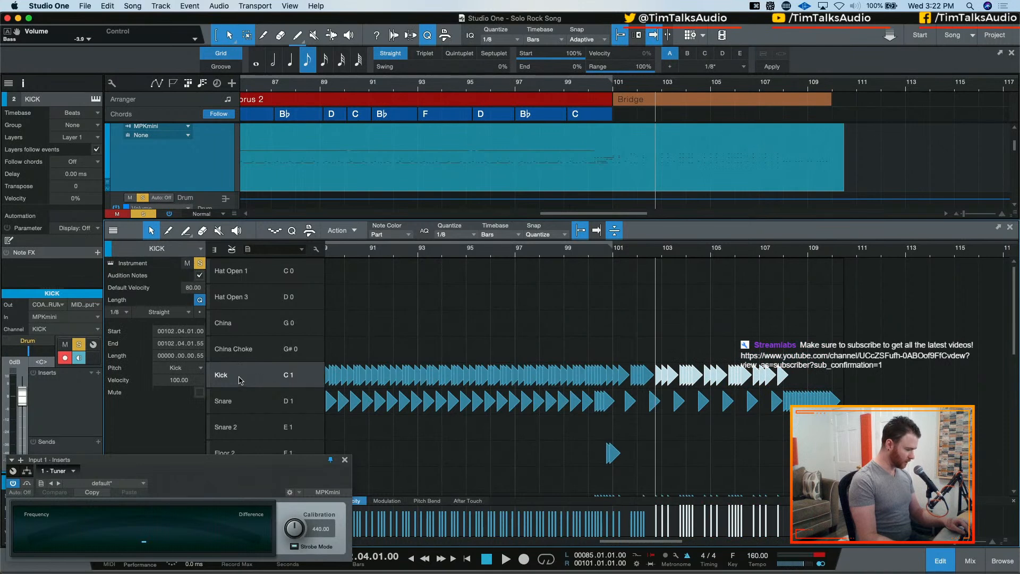
type("80")
key("Return")
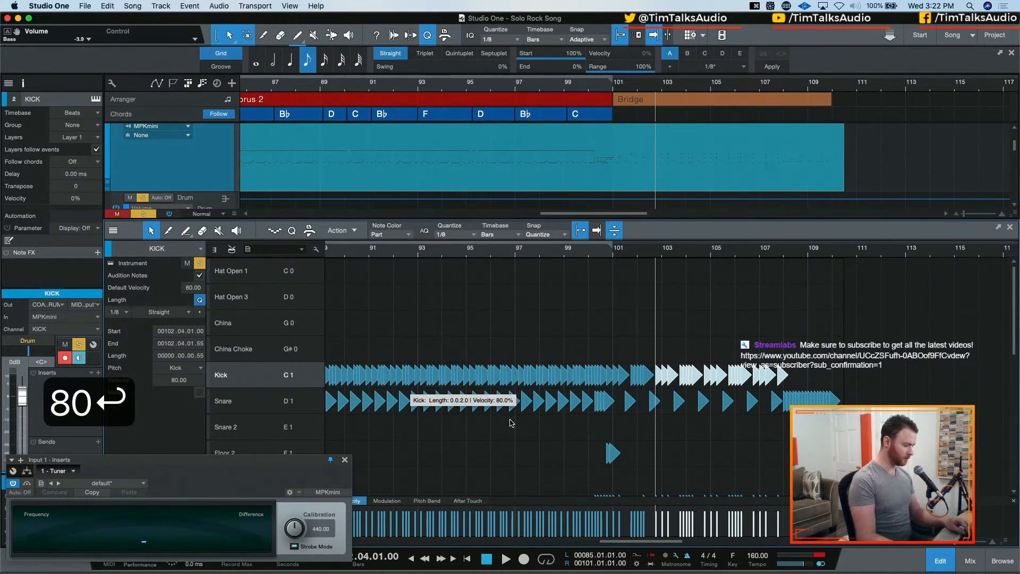
Audition the opening Bridge drums from 100.04.03 with the new kick velocities
scroll(523, 452, "left", 5)
scroll(530, 446, "right", 5)
key("e")
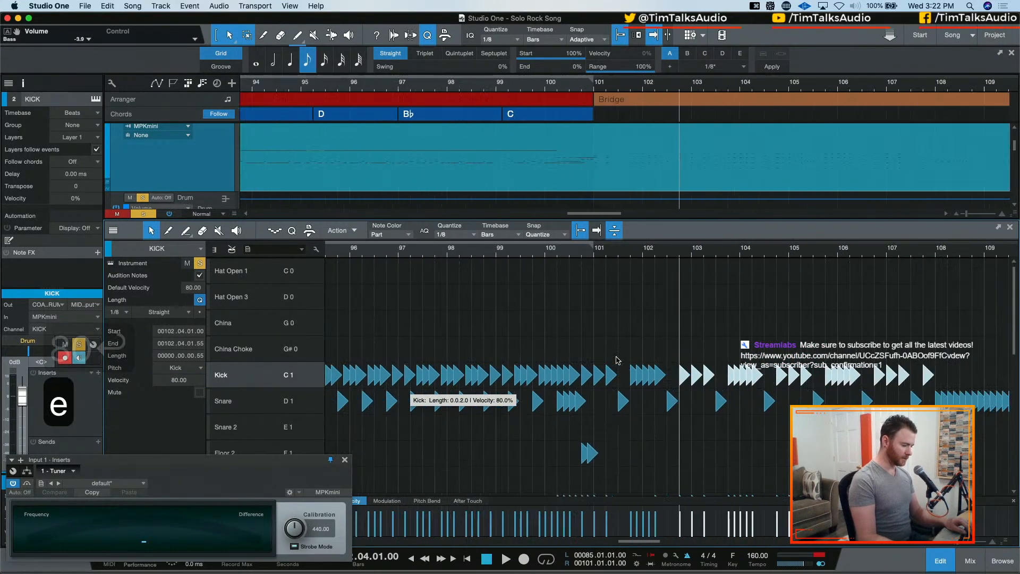
key("e")
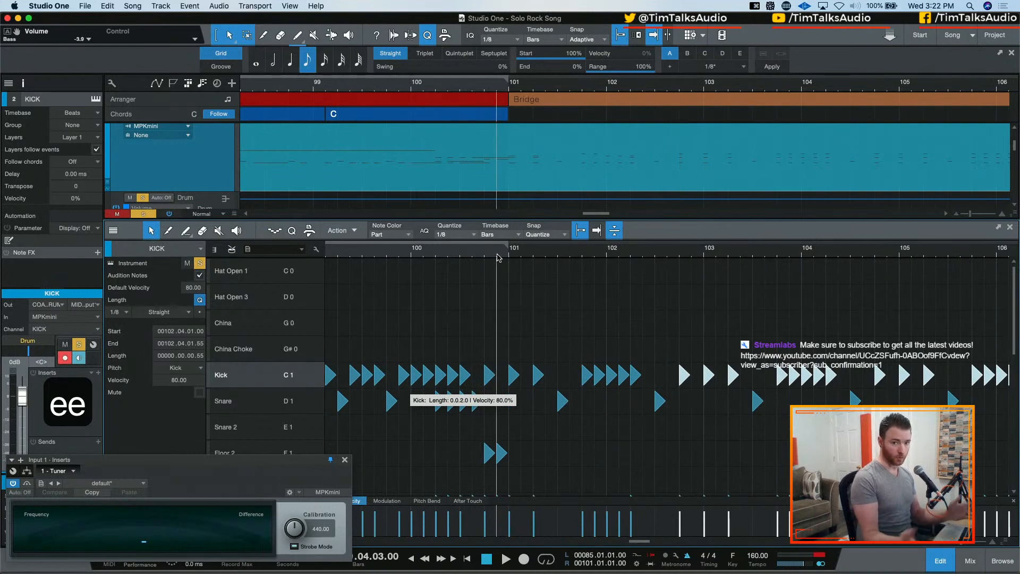
key("space")
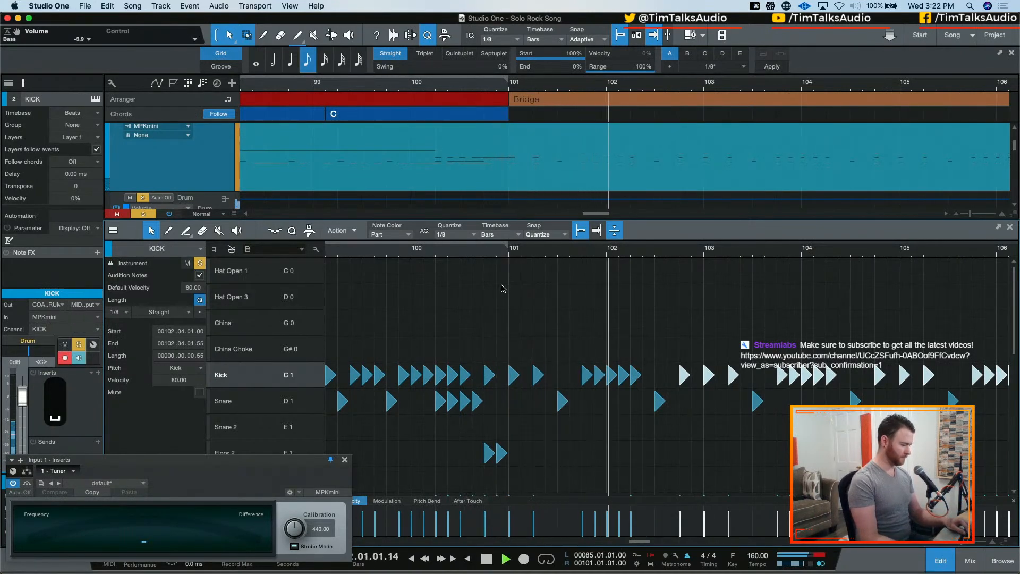
key("space")
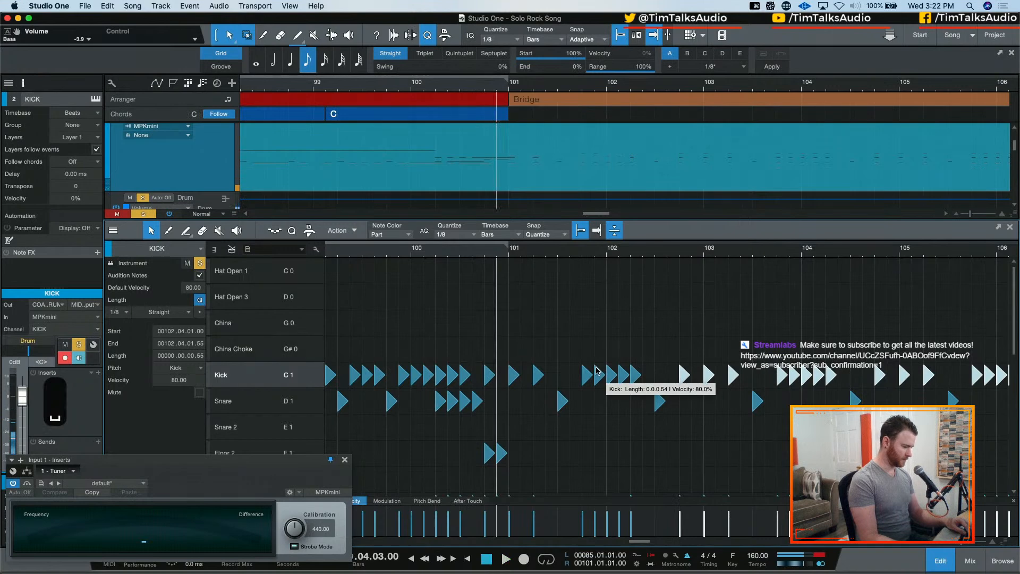
Delete the off-beat kick notes at 101.04.03 and 102.01.03 and audition the thinned kick pattern
left_click(596, 374)
key("BackSpace")
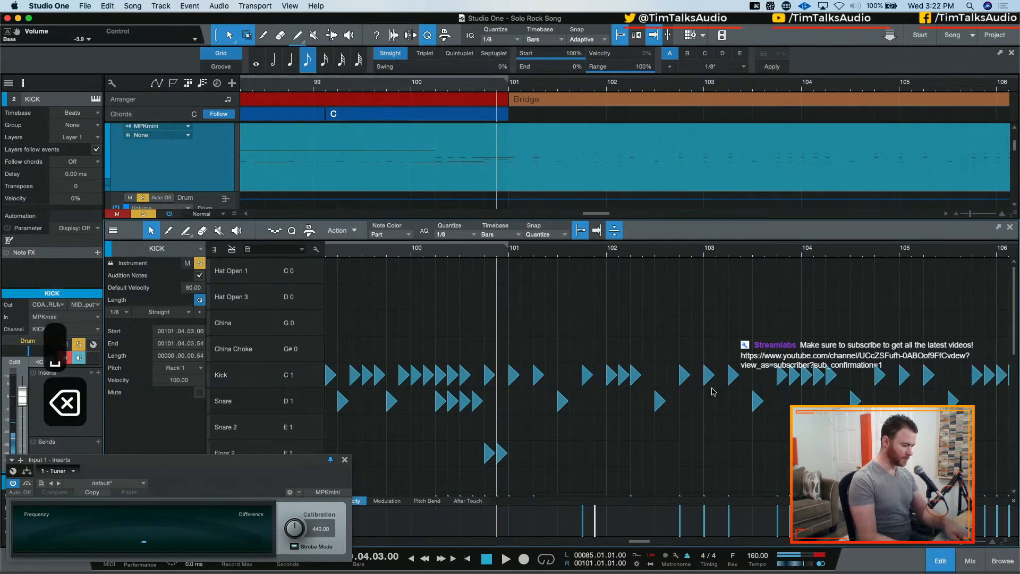
left_click(624, 375)
key("BackSpace")
key("space")
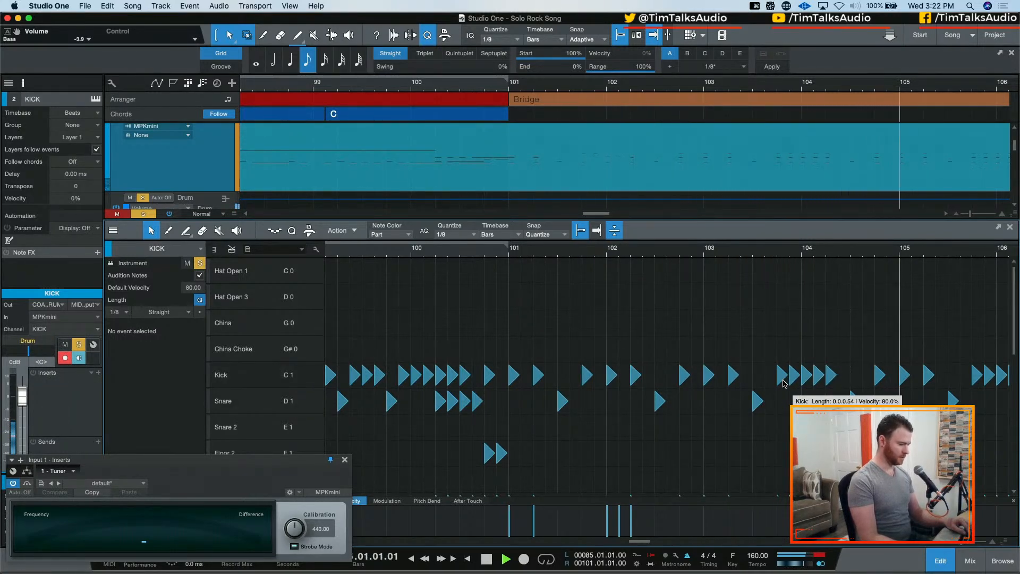
key("space")
Move the five Rack 1 notes from 103.04 through 104.02 to Rack 3
scroll(794, 351, "right", 5)
scroll(708, 332, "down", 5)
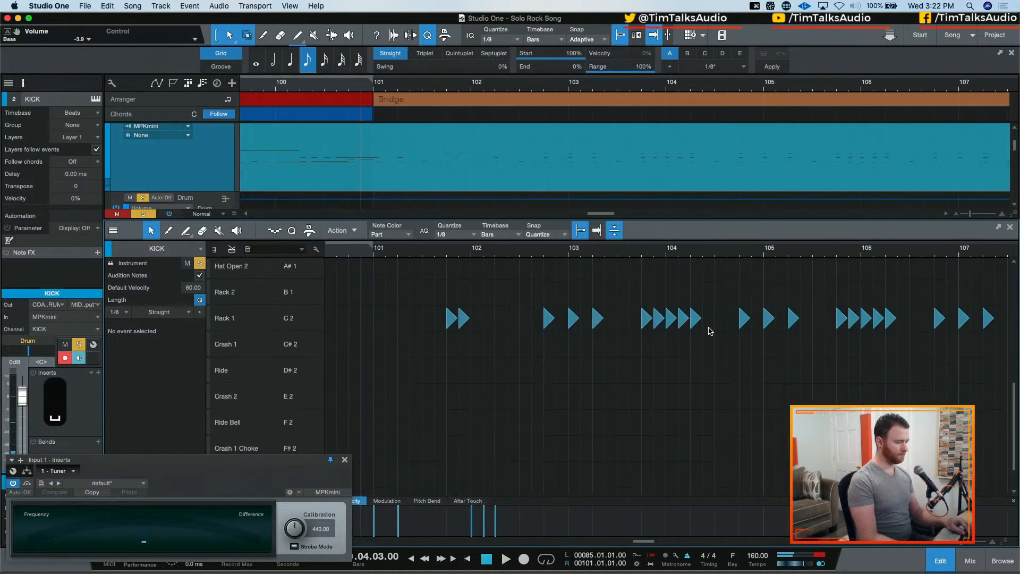
left_click_drag(628, 279, 703, 357)
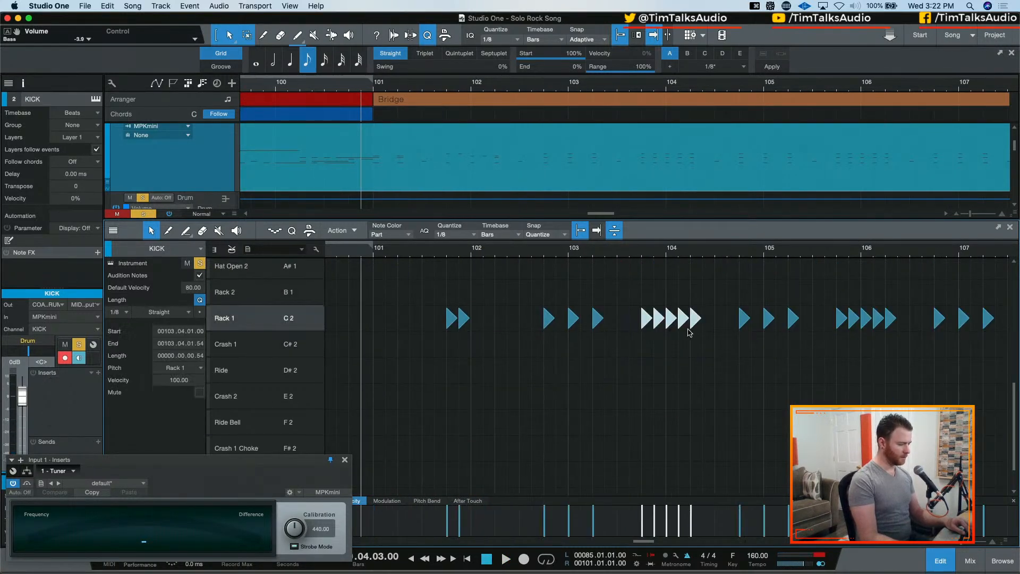
scroll(711, 362, "up", 4)
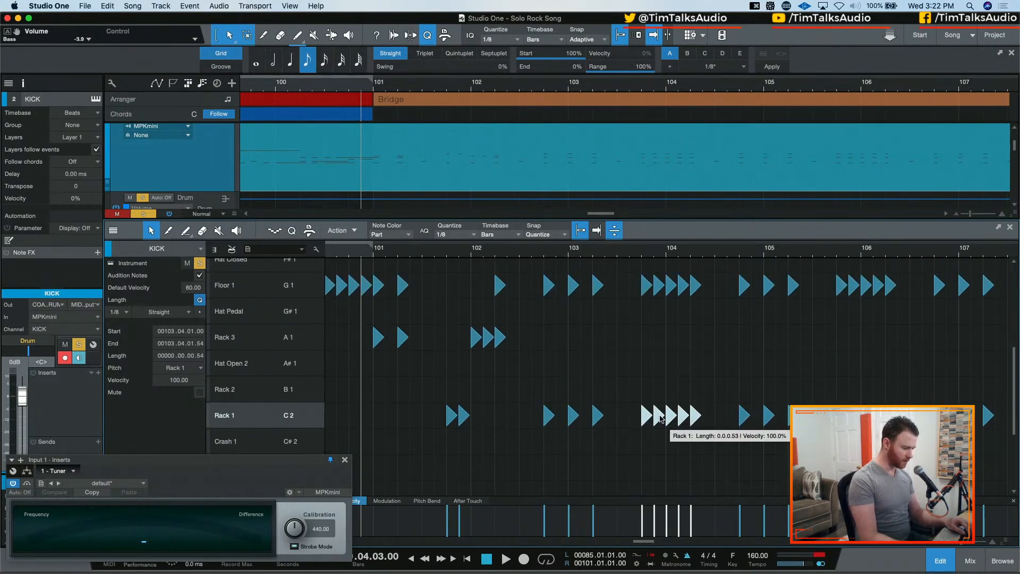
left_click_drag(661, 414, 660, 338)
Delete the off-beat kick notes at 103.04.03 and 104.01.03
scroll(649, 383, "up", 8)
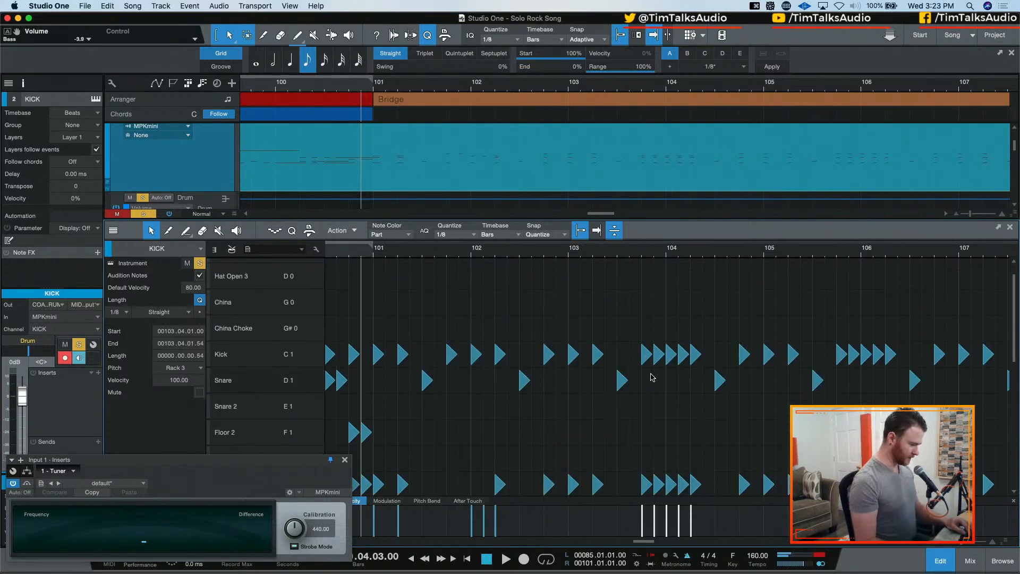
left_click(656, 353)
key("BackSpace")
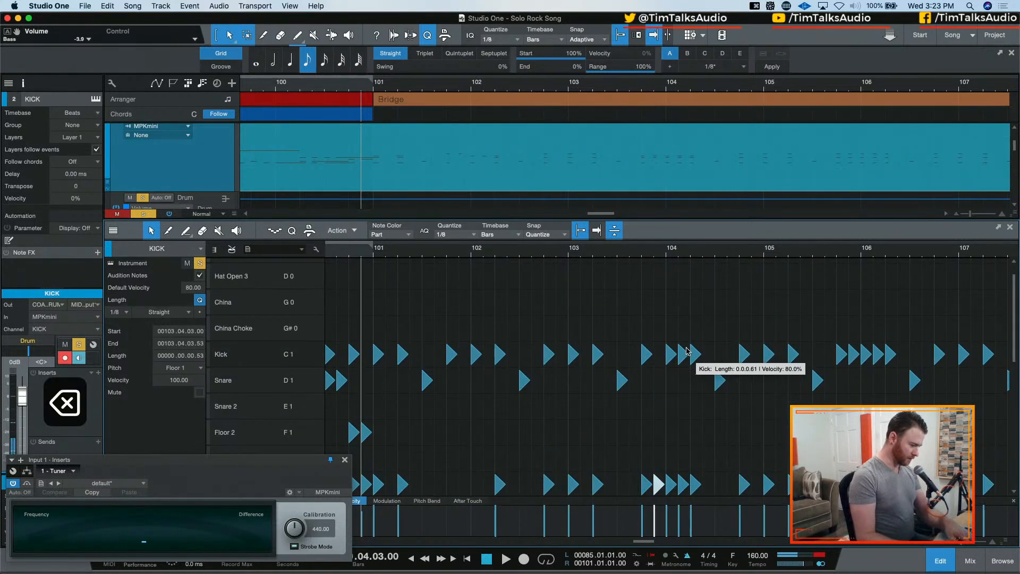
left_click(686, 352)
key("BackSpace")
Audition the edited Bridge drums twice from 100.04.03, then place the playback cursor at bar 102
scroll(448, 312, "down", 1)
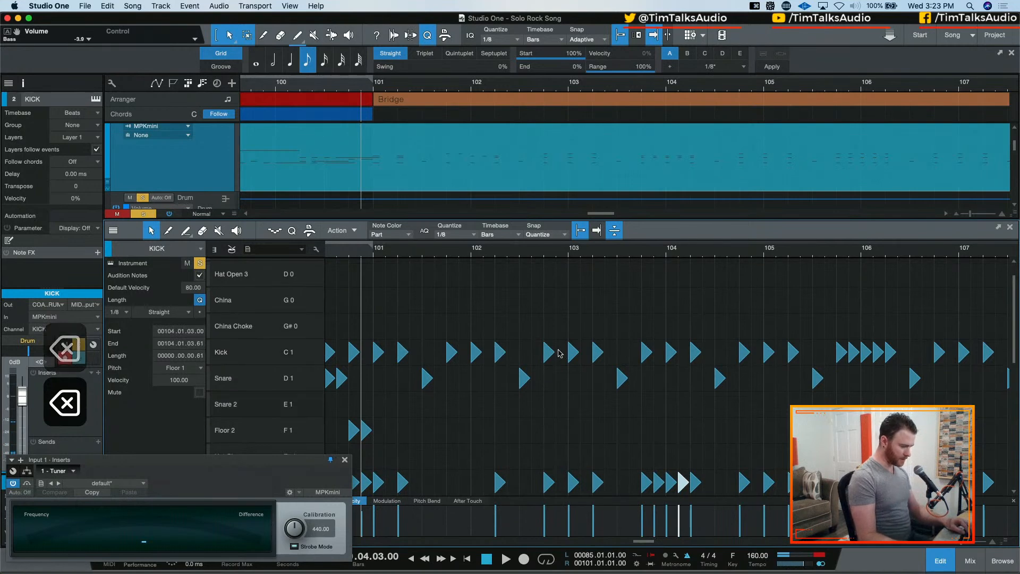
scroll(387, 280, "down", 1)
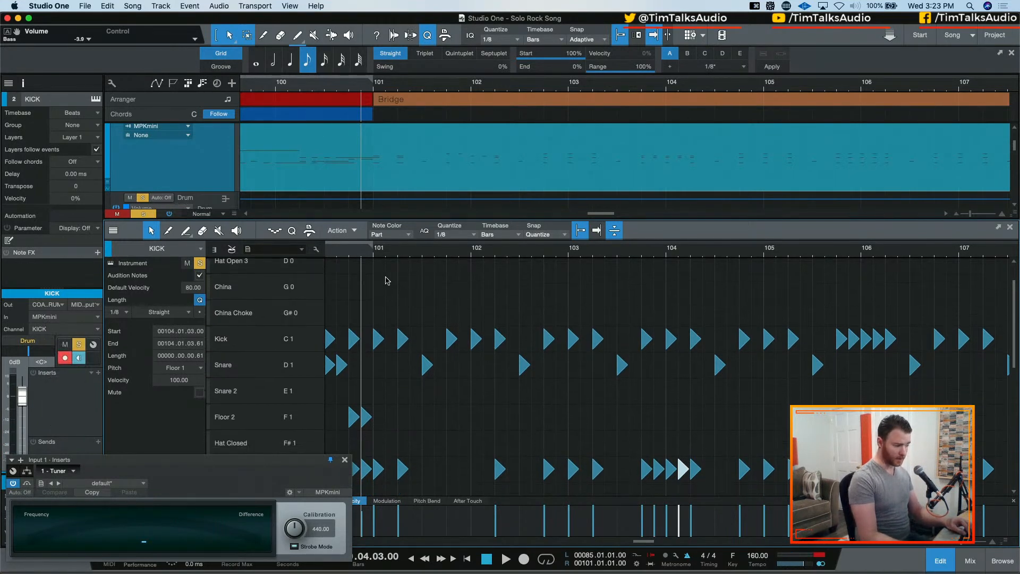
key("space")
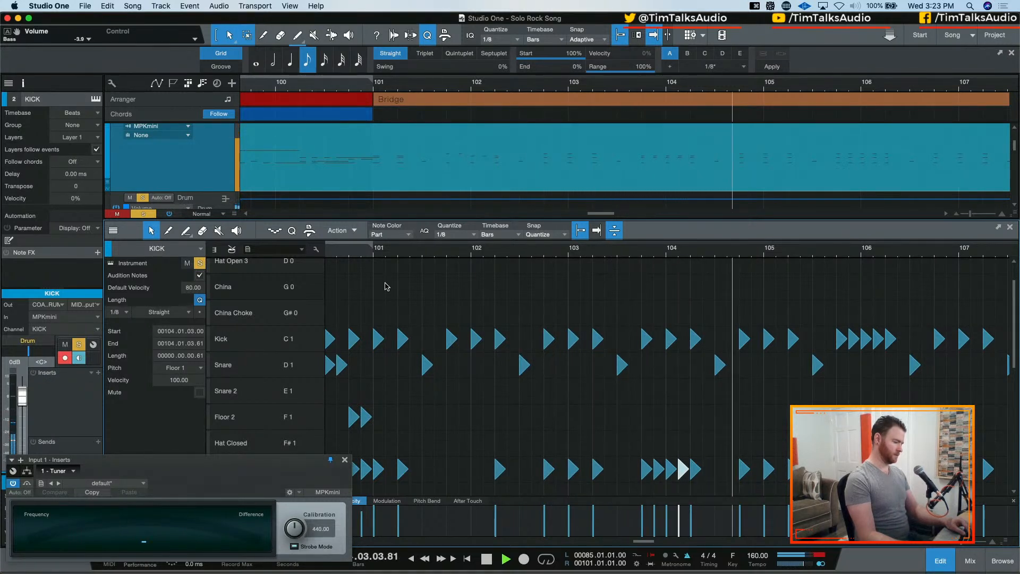
key("space")
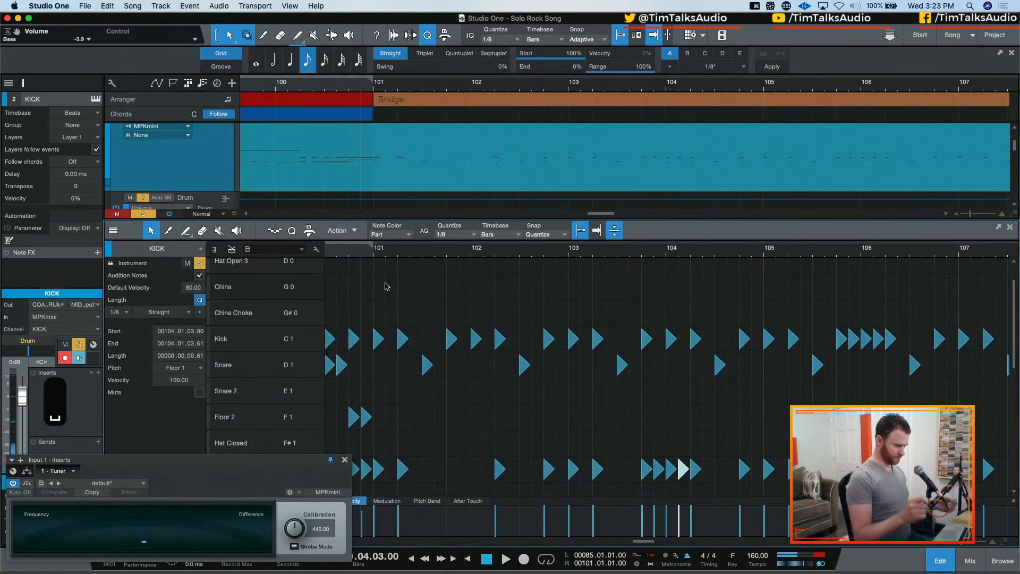
key("space")
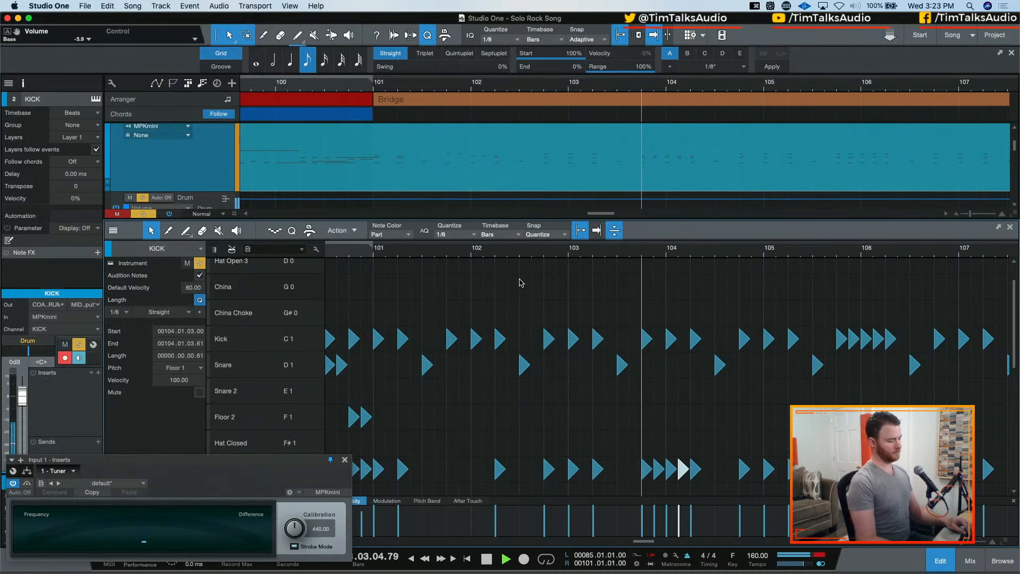
key("space")
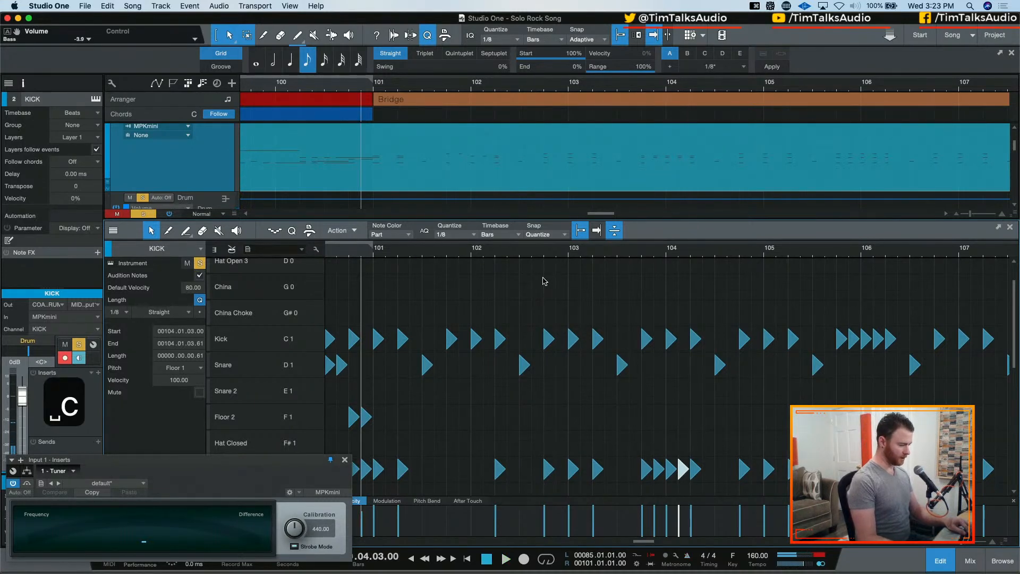
left_click(475, 253)
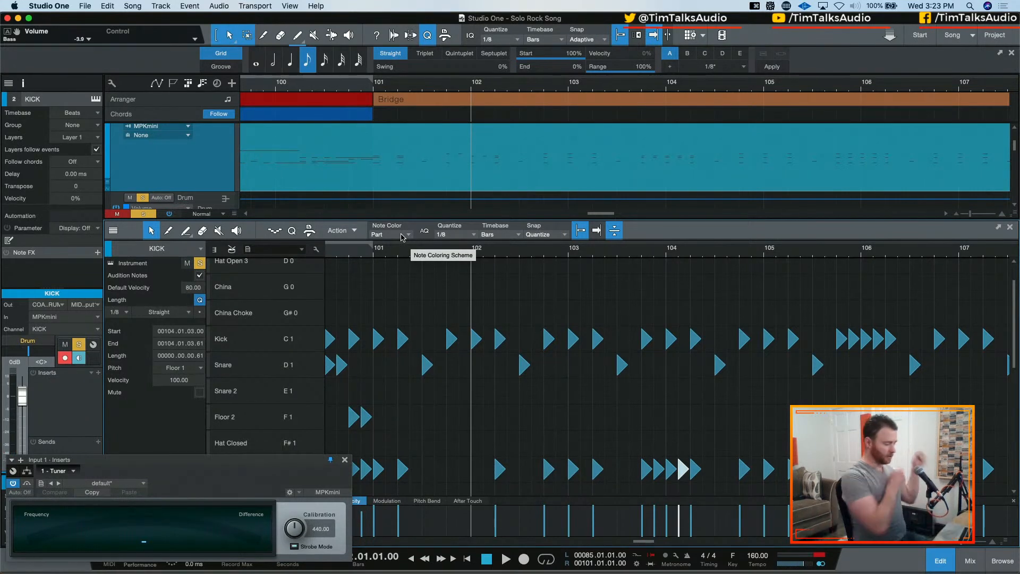
Audition the edited Bridge drums twice from 101.03.01 and review the tom rows
key("space")
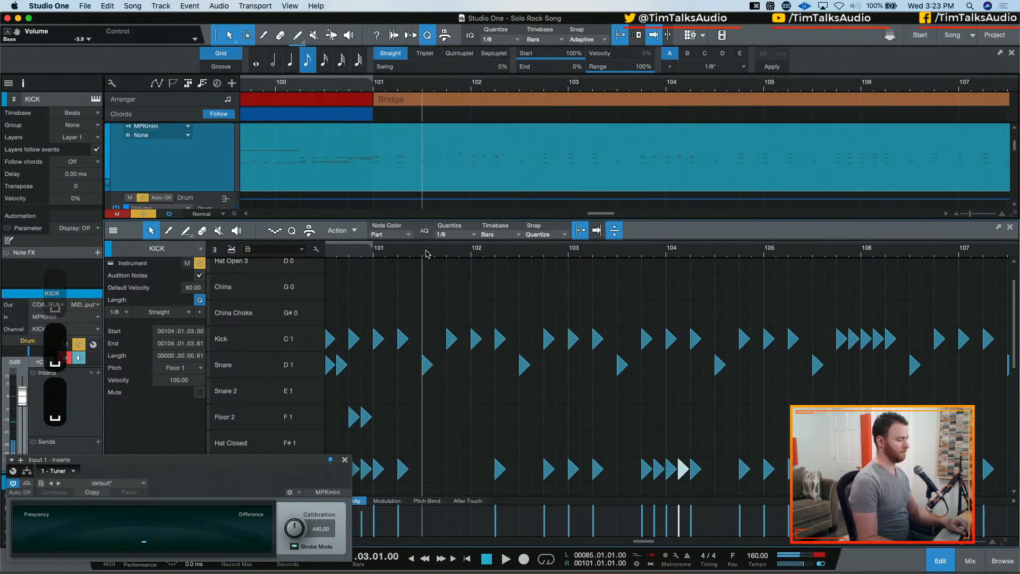
left_click(427, 253)
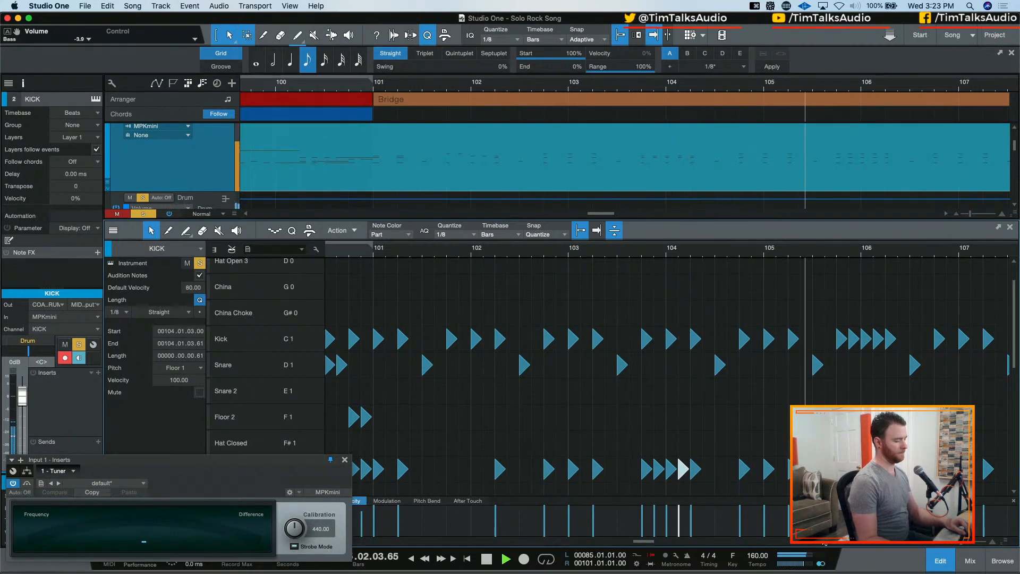
key("space")
scroll(729, 409, "down", 5)
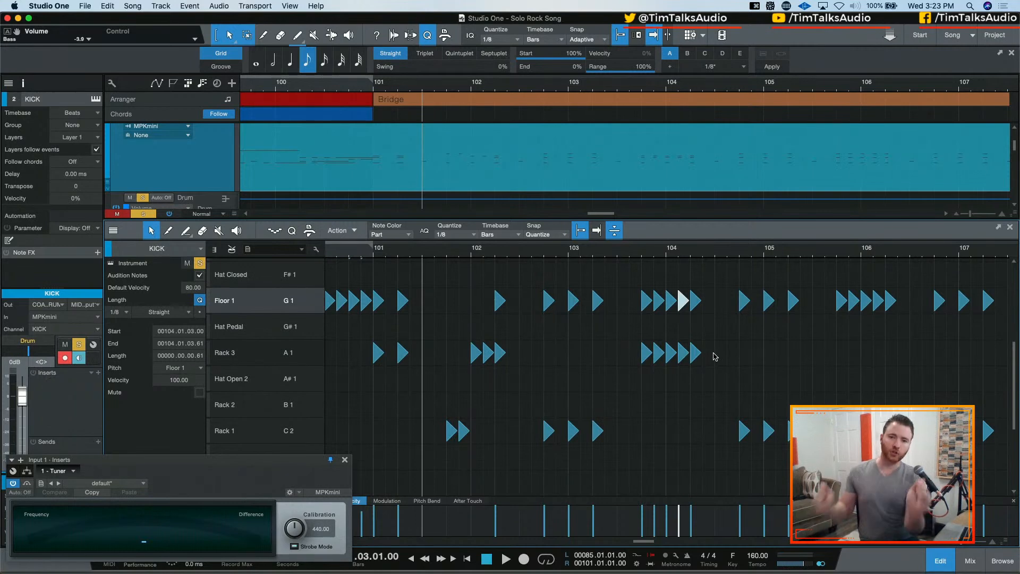
key("space")
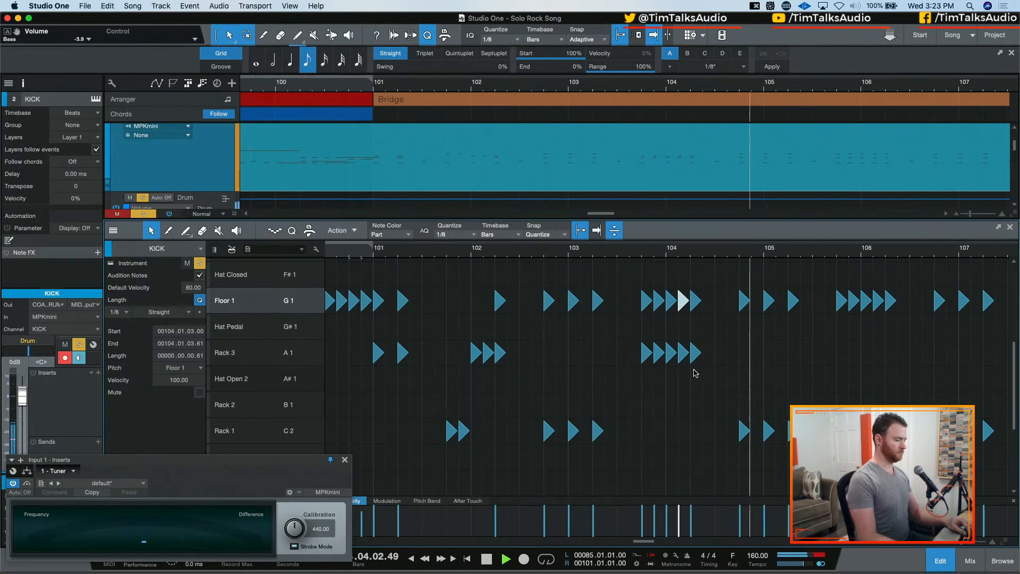
key("space")
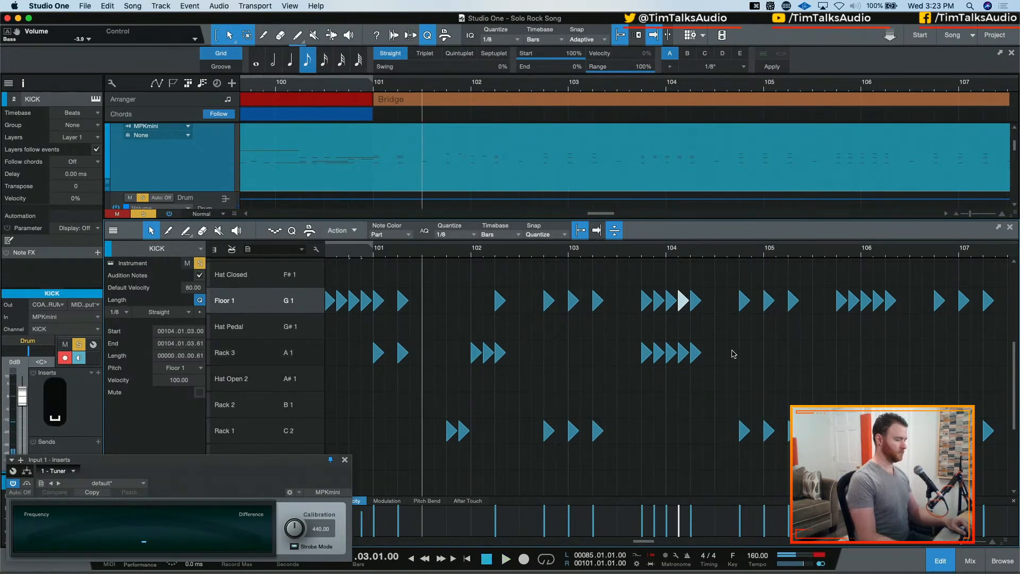
Clear all solos and audition the Bridge drums with the full mix from 100.03.03
scroll(457, 303, "up", 5)
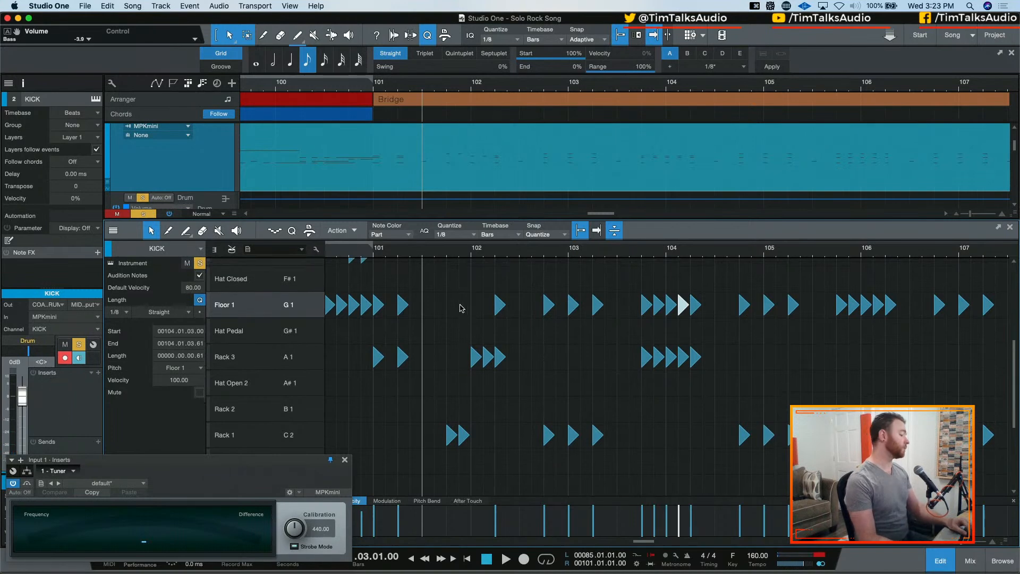
left_click(339, 255)
key("space")
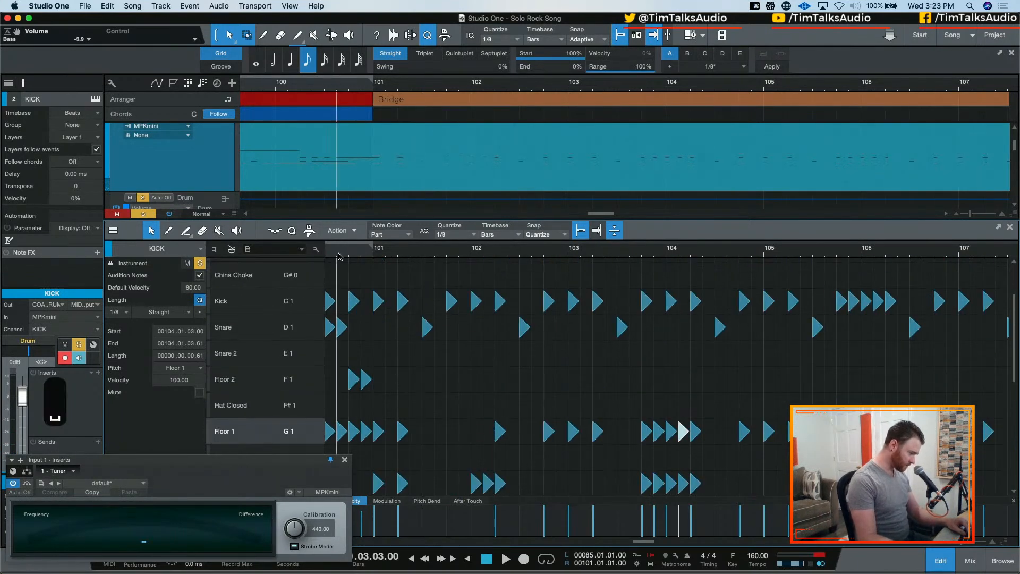
key("space")
key("shift+super+s")
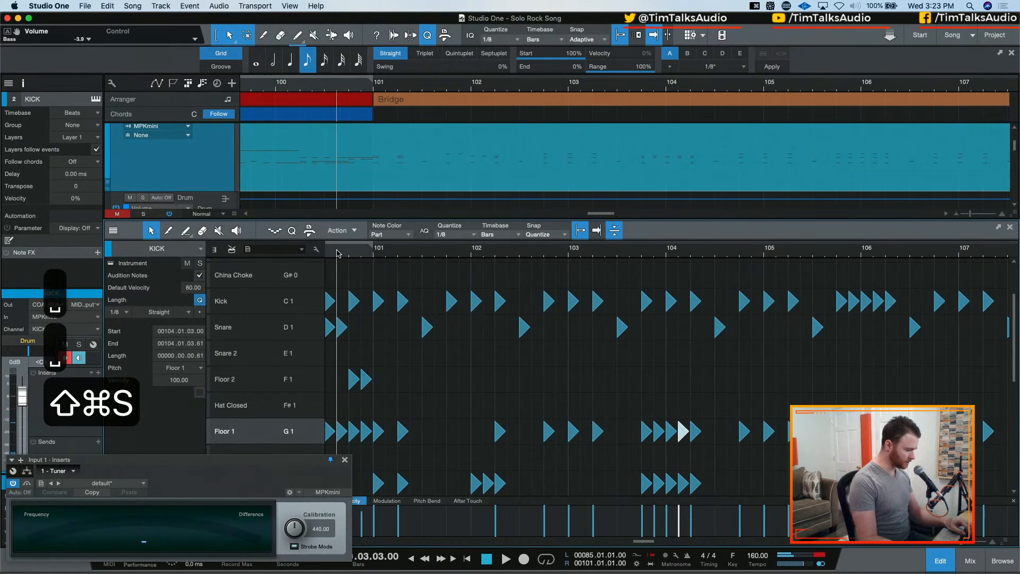
key("space")
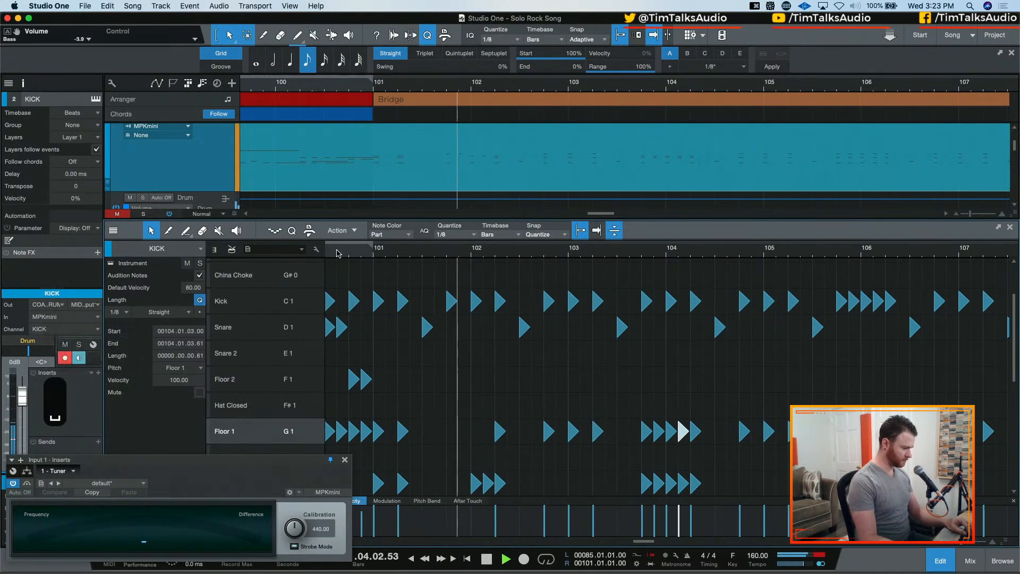
key("space")
Move the Floor 1 and Rack 3 notes at 101.01.01 to Crash 1 and Crash 2
scroll(395, 292, "down", 3)
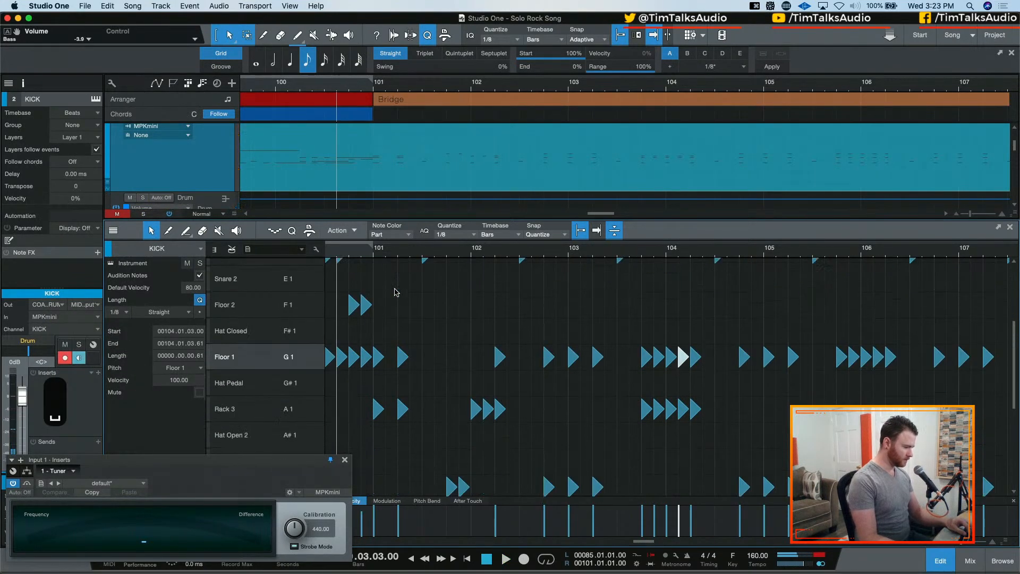
scroll(394, 289, "down", 3)
scroll(389, 277, "up", 1)
left_click_drag(387, 286, 373, 366)
scroll(371, 318, "down", 6)
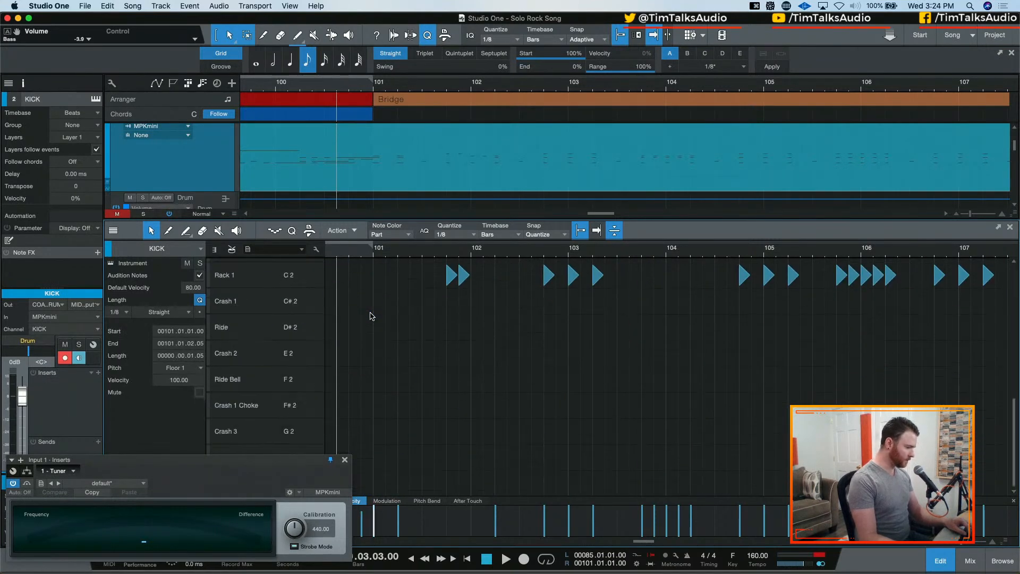
scroll(372, 316, "up", 3)
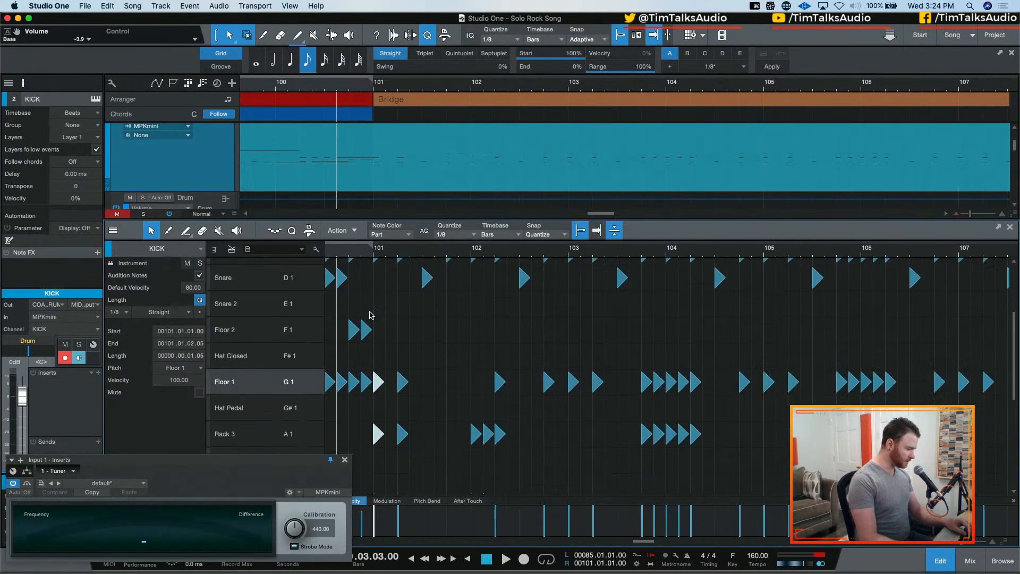
scroll(567, 330, "up", 1)
key("Down")
key("Down")
key("Down")
key("Down")
key("Down")
key("Down")
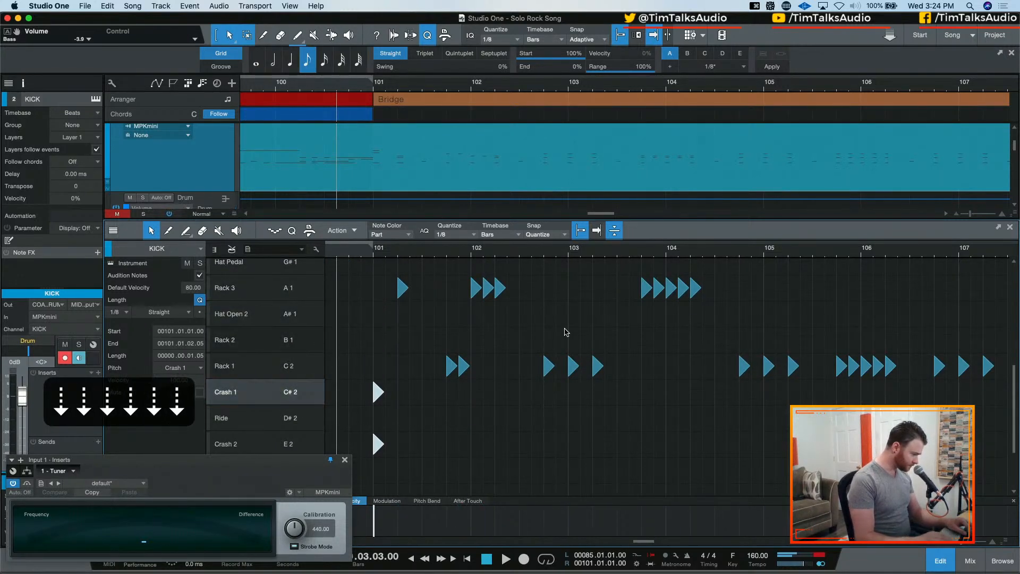
Move the Crash 2 note at 101.01.01 to Crash 3 and audition the crashes from 100.04.01
scroll(351, 305, "left", 1)
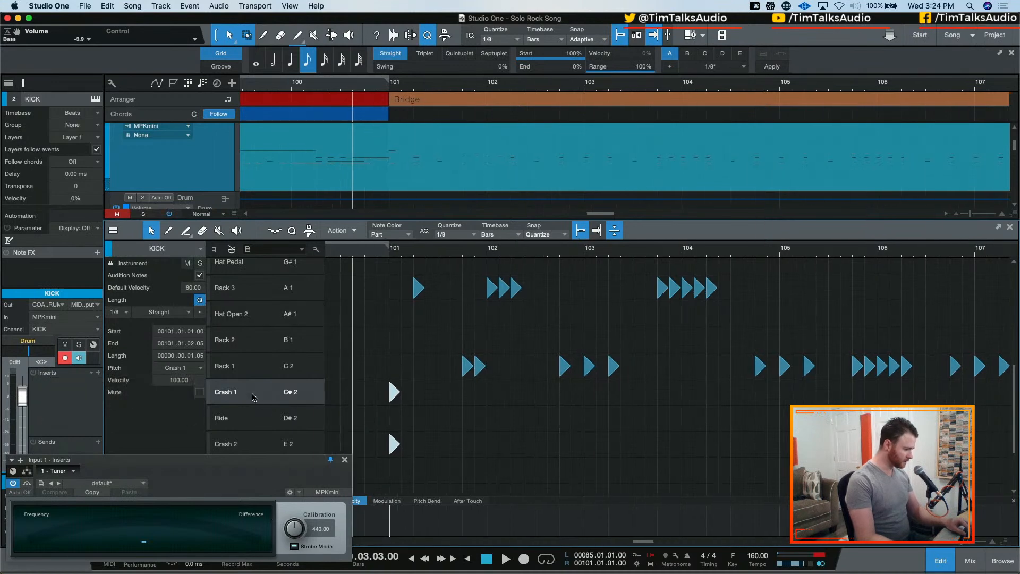
scroll(371, 342, "down", 5)
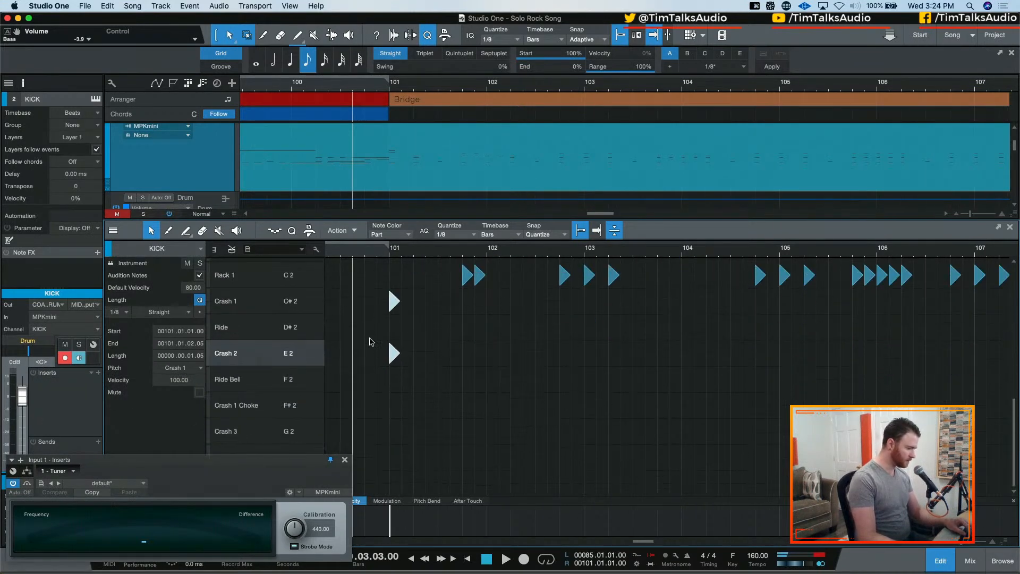
left_click_drag(393, 353, 394, 431)
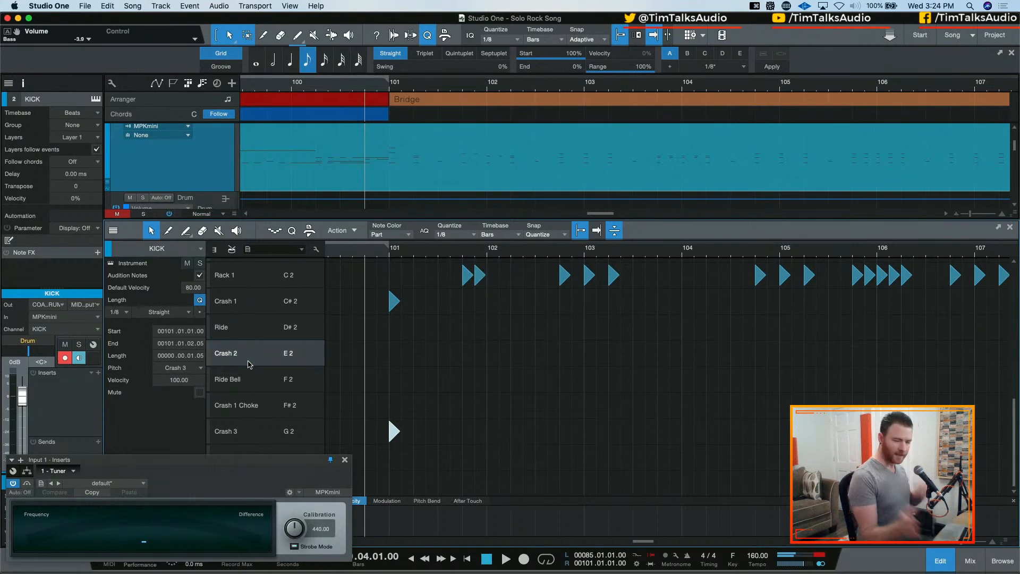
left_click(252, 438)
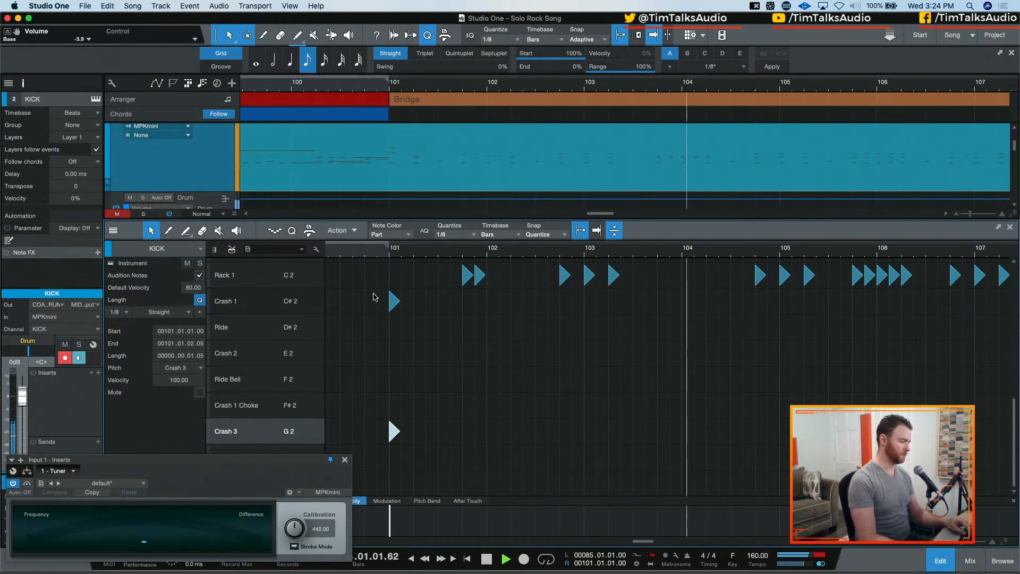
key("space")
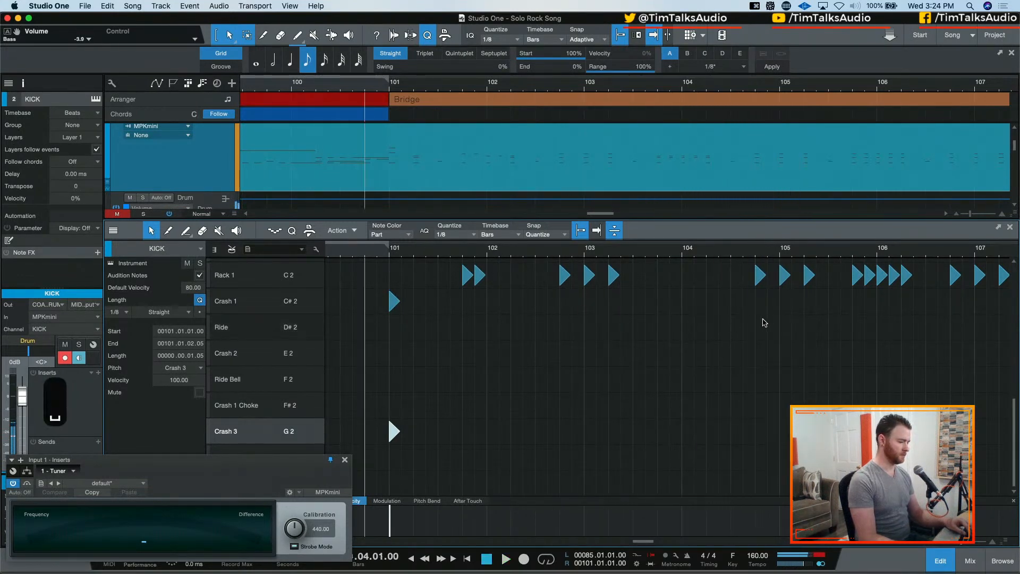
Audition the Bridge entry again from 100.04.01 and close the Tuner plug-in window
scroll(728, 327, "up", 4)
scroll(723, 327, "up", 3)
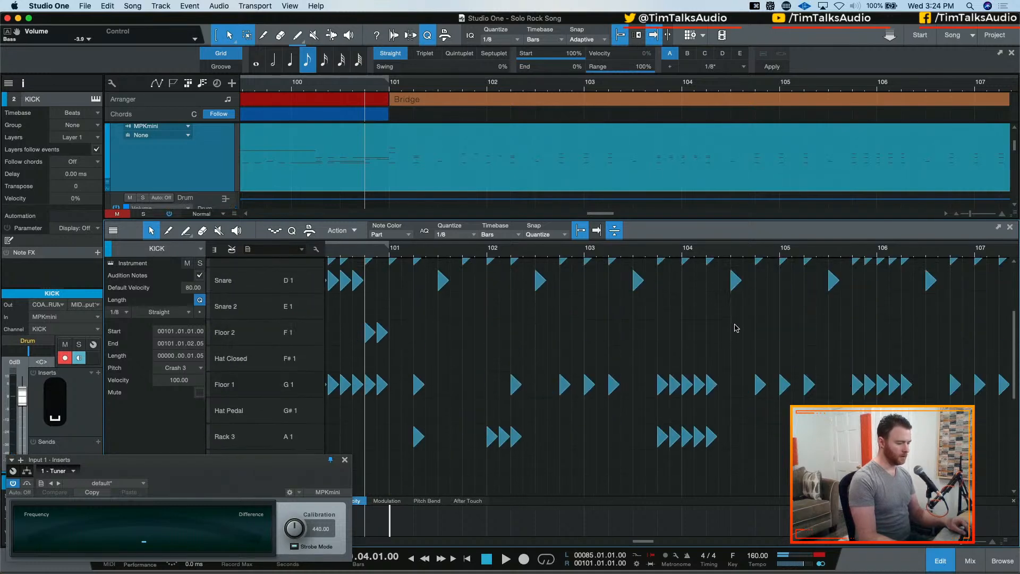
scroll(734, 327, "down", 1)
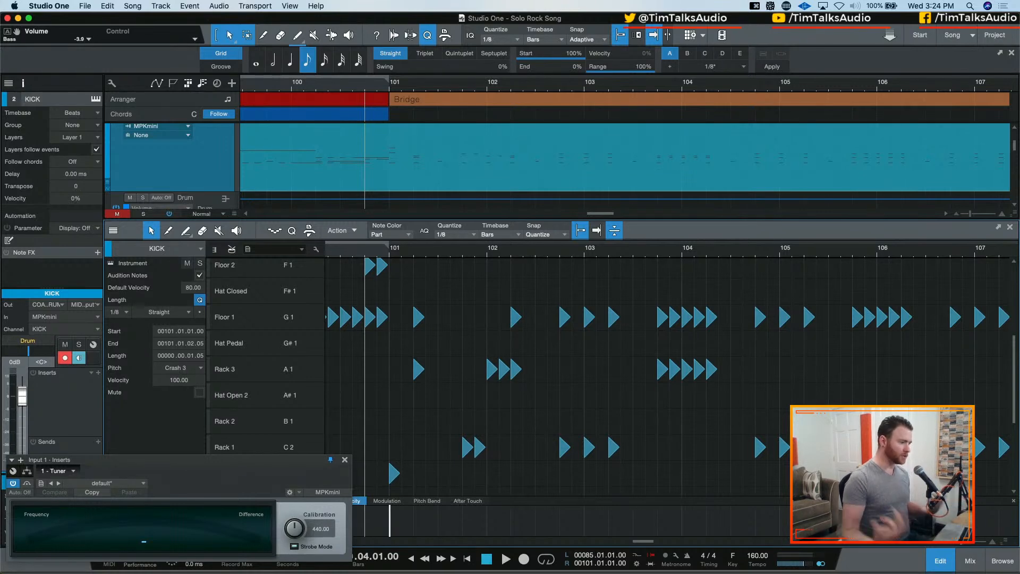
key("space")
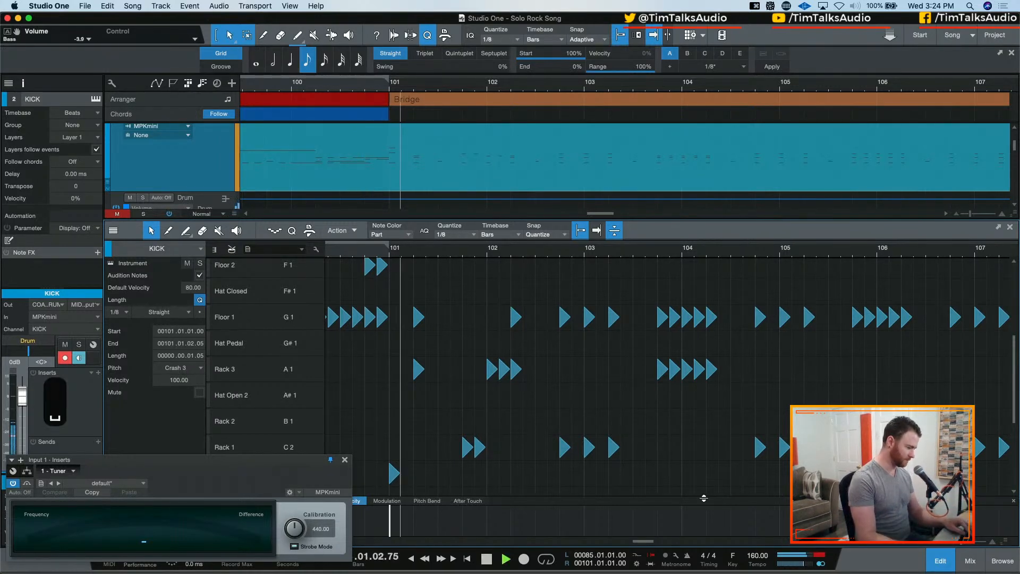
key("space")
scroll(374, 357, "down", 5)
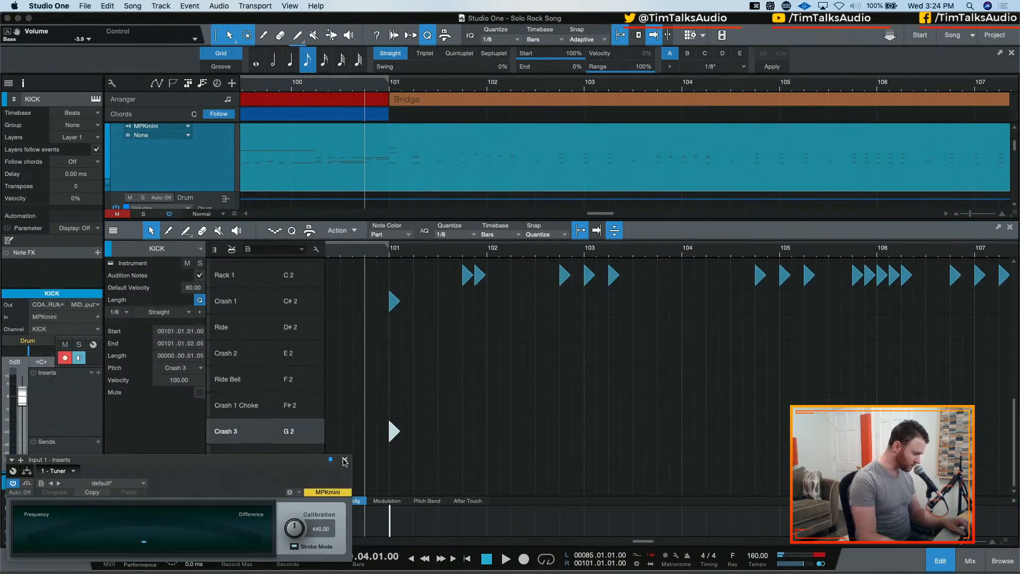
left_click(344, 459)
Try a continuous run of eighth notes on Hat Pedal from bar 101 into bar 105, and undo it
scroll(275, 468, "up", 5)
scroll(275, 467, "up", 1)
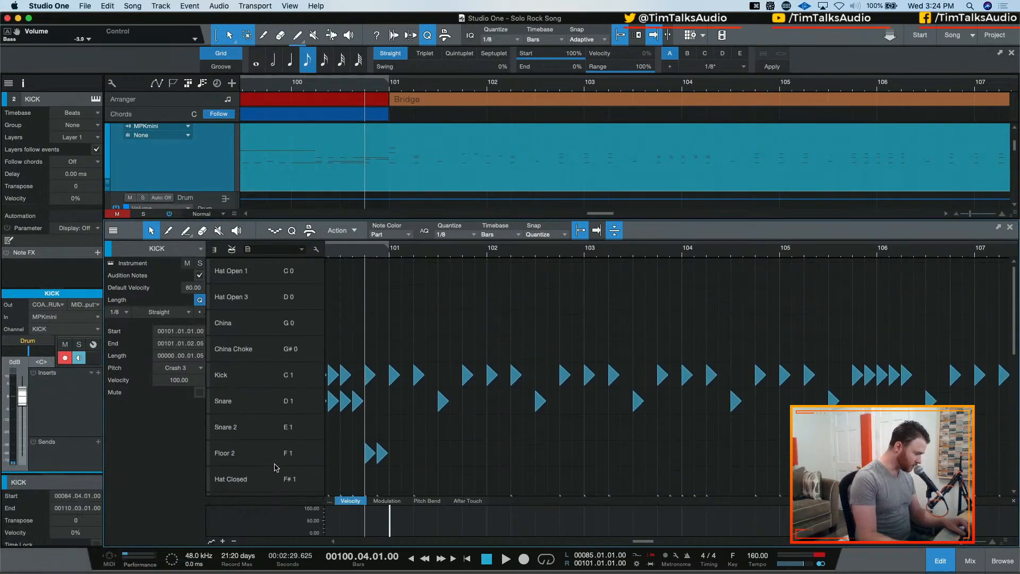
scroll(289, 320, "down", 6)
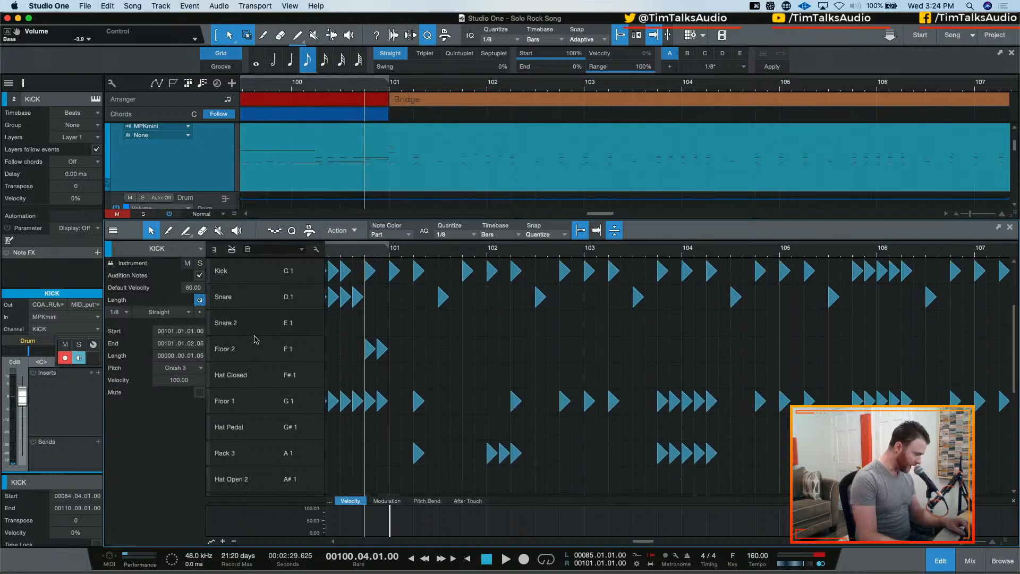
left_click(259, 382)
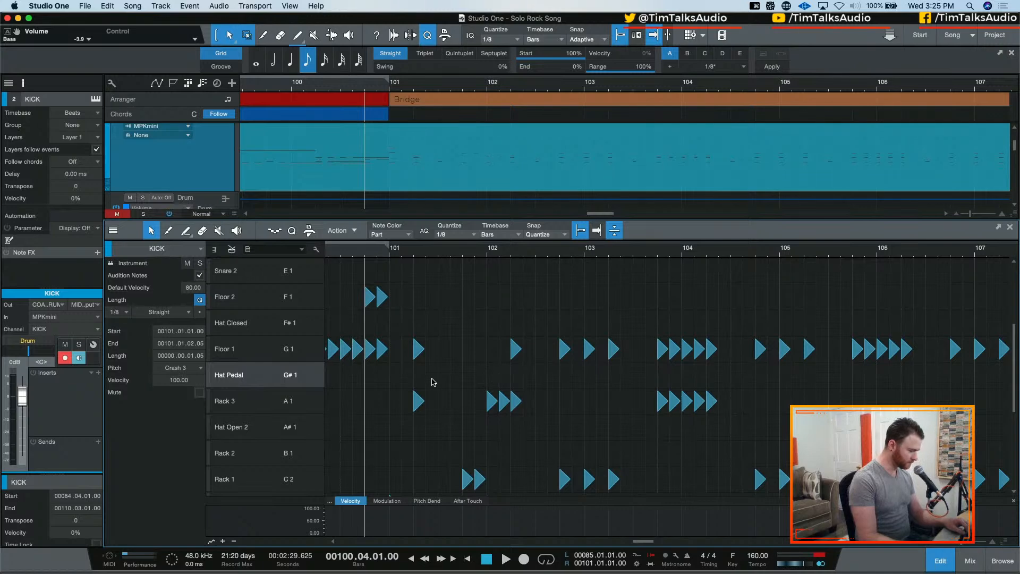
left_click_drag(393, 381, 837, 383)
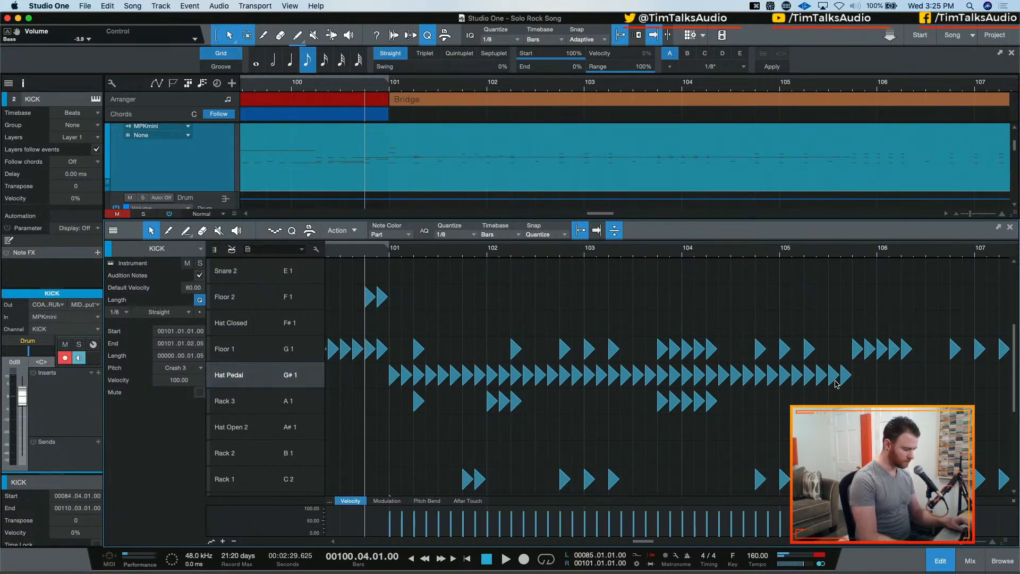
key("super+z")
Set the drum editor's quantize value to 1/4
left_click(458, 235)
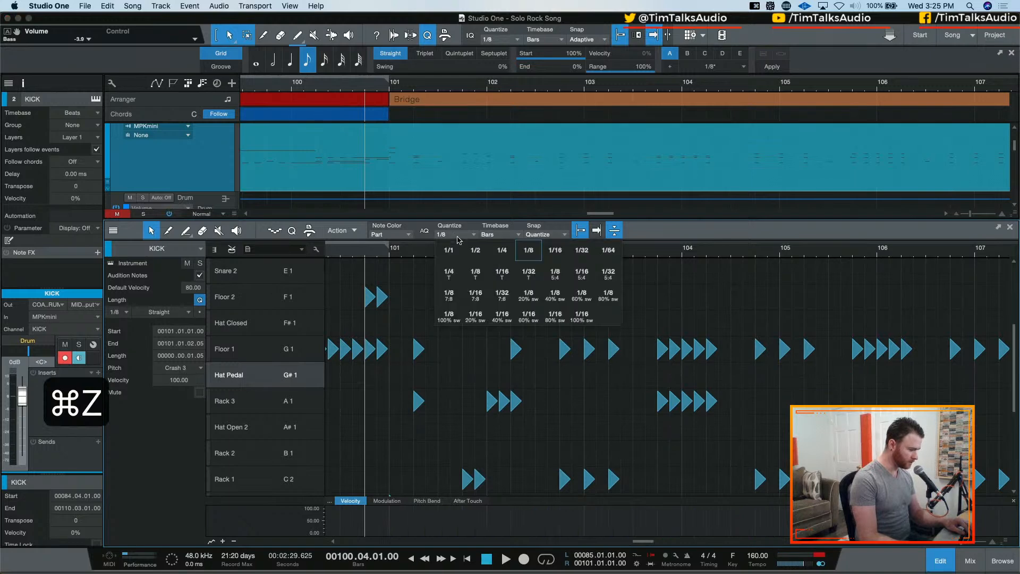
left_click(492, 252)
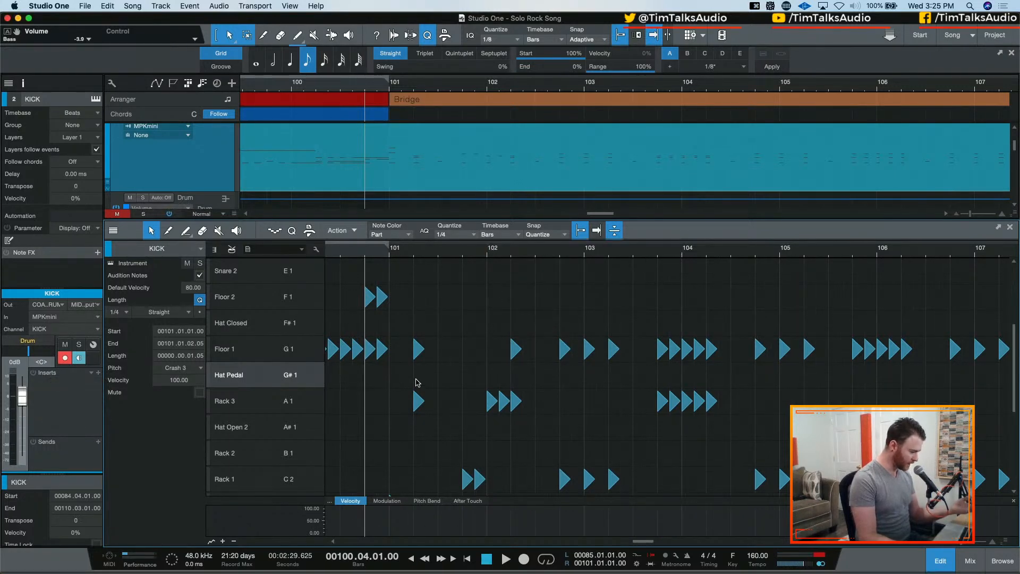
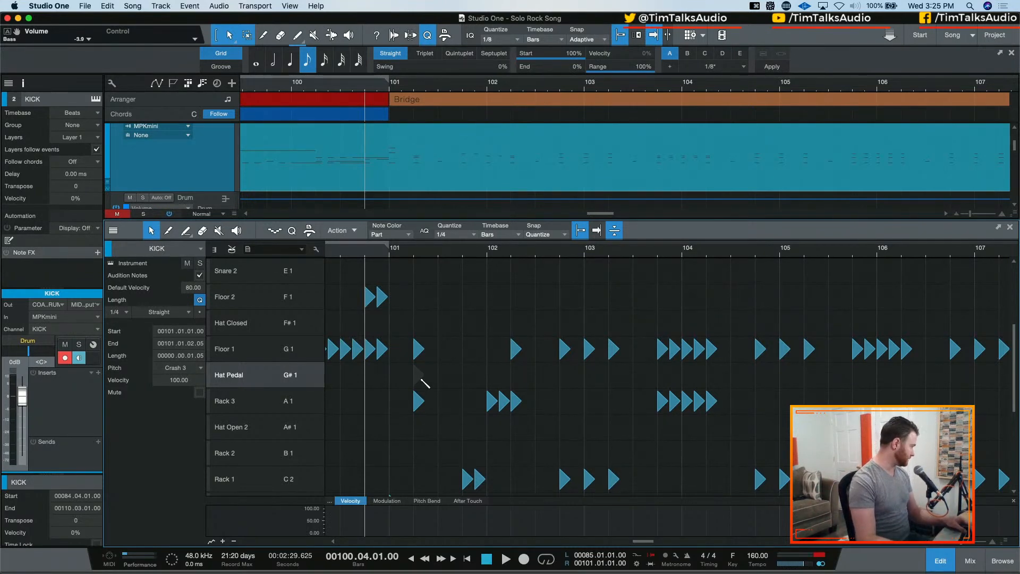
Paint quarter notes on Hat Pedal from beat 2 of bar 101 through beat 4 of bar 107
left_click_drag(422, 380, 740, 387)
left_click_drag(902, 392, 972, 386)
scroll(684, 364, "right", 5)
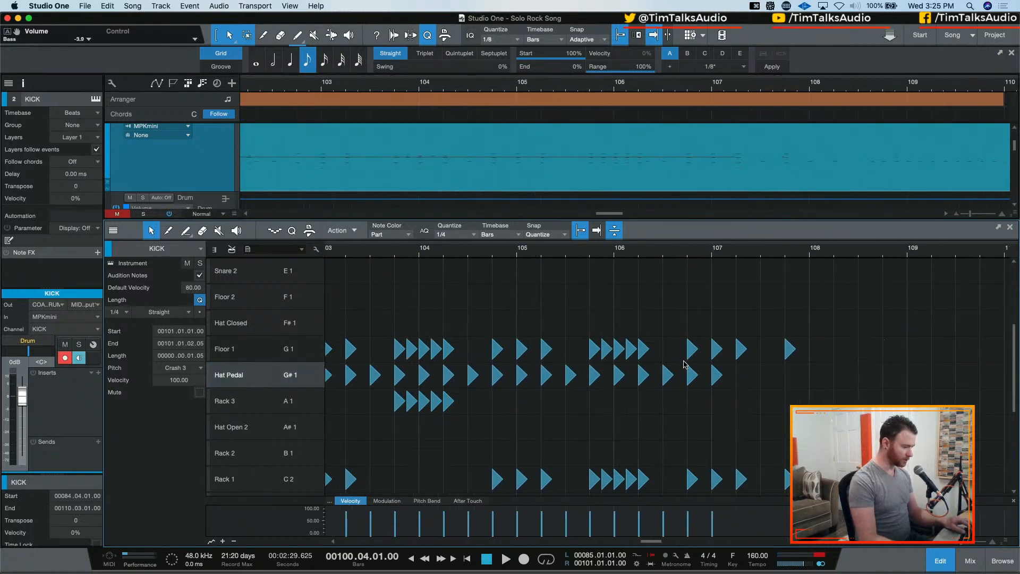
left_click_drag(756, 383, 791, 381)
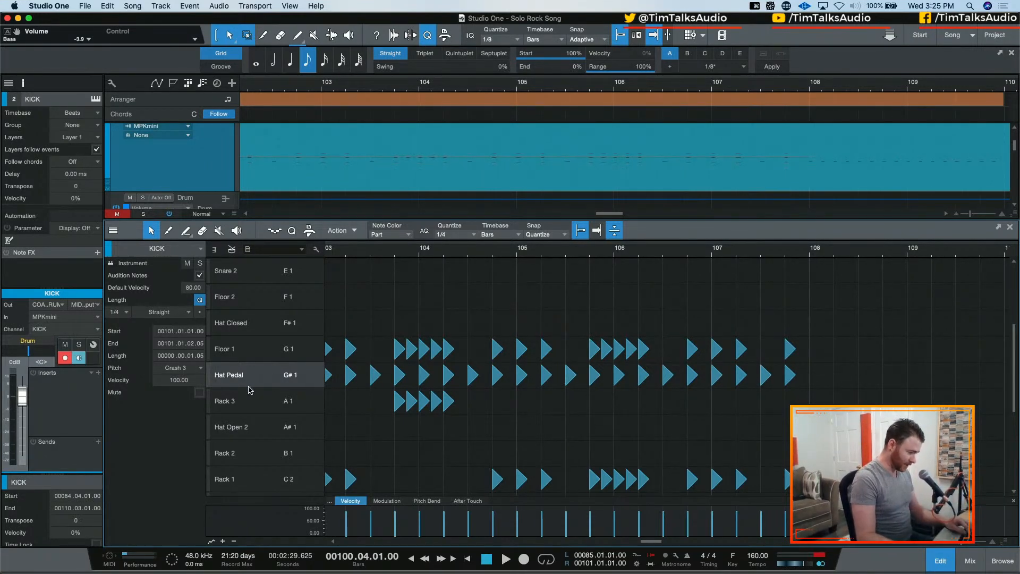
Audition the new hi-hat pedal part twice from 100.04.01
scroll(443, 387, "left", 5)
key("space")
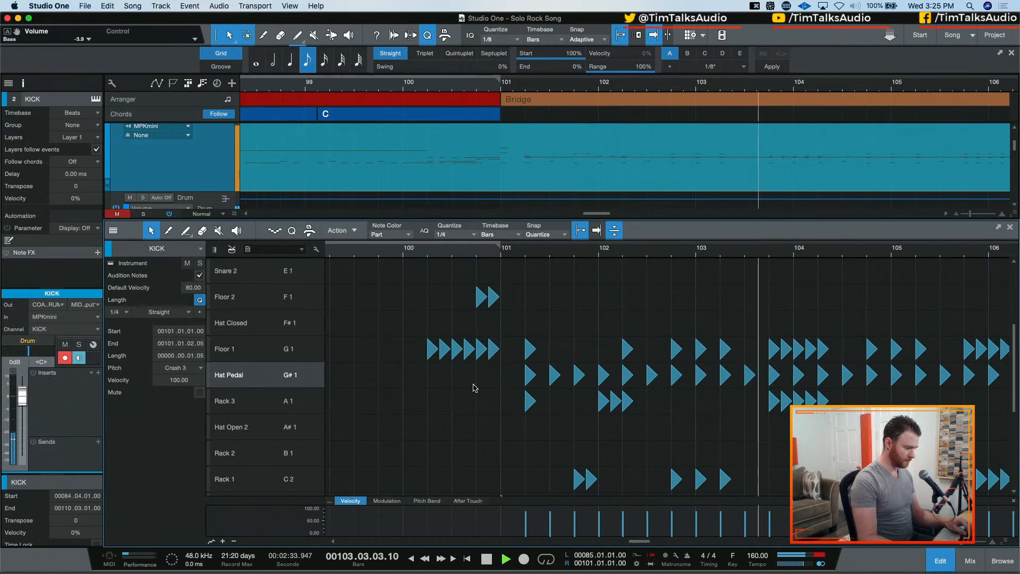
key("space")
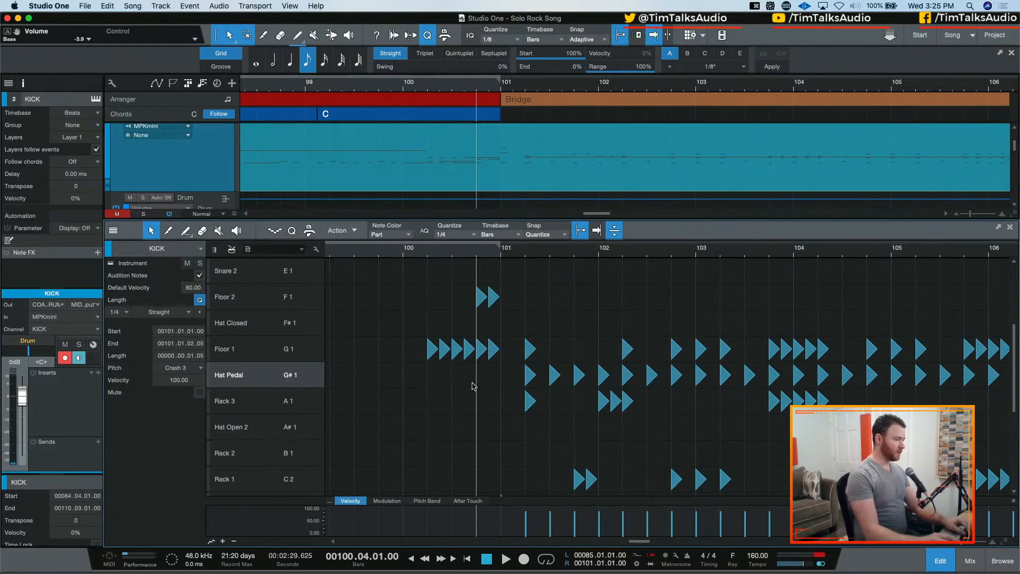
key("space")
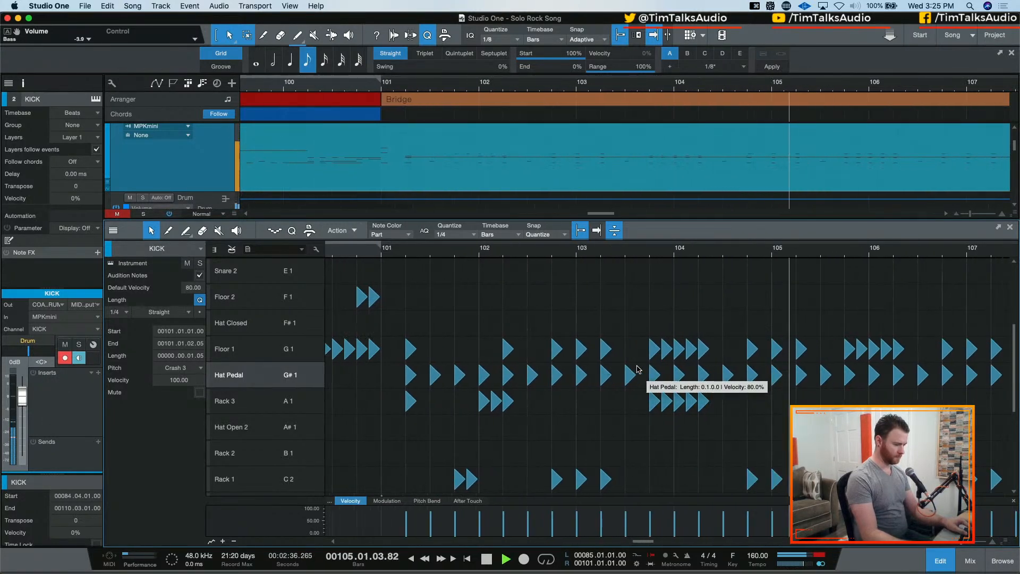
key("space")
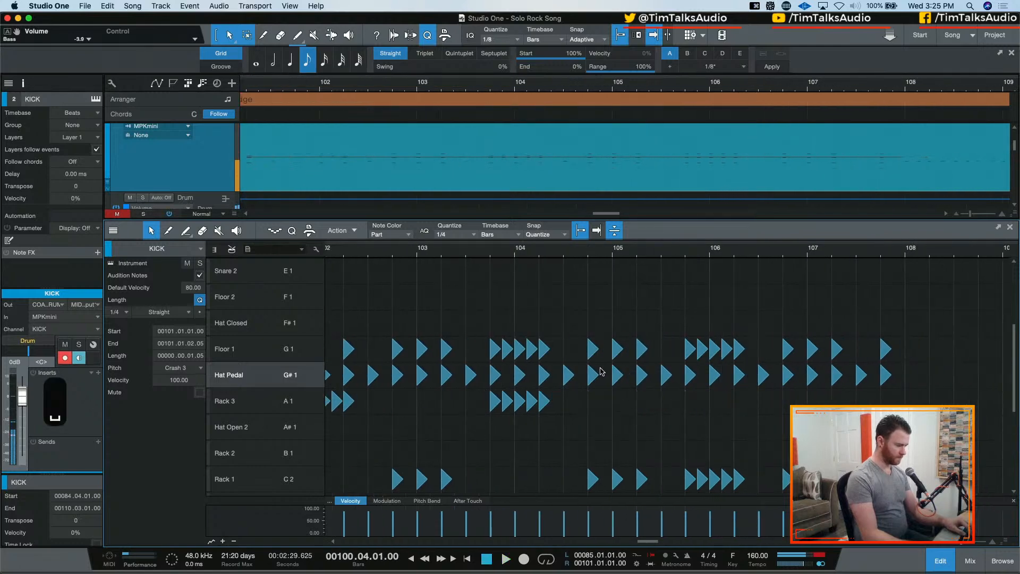
Try deleting the tom, Hat Pedal, kick and snare notes from 104.01.01 through bar 107
left_click_drag(575, 315, 977, 460)
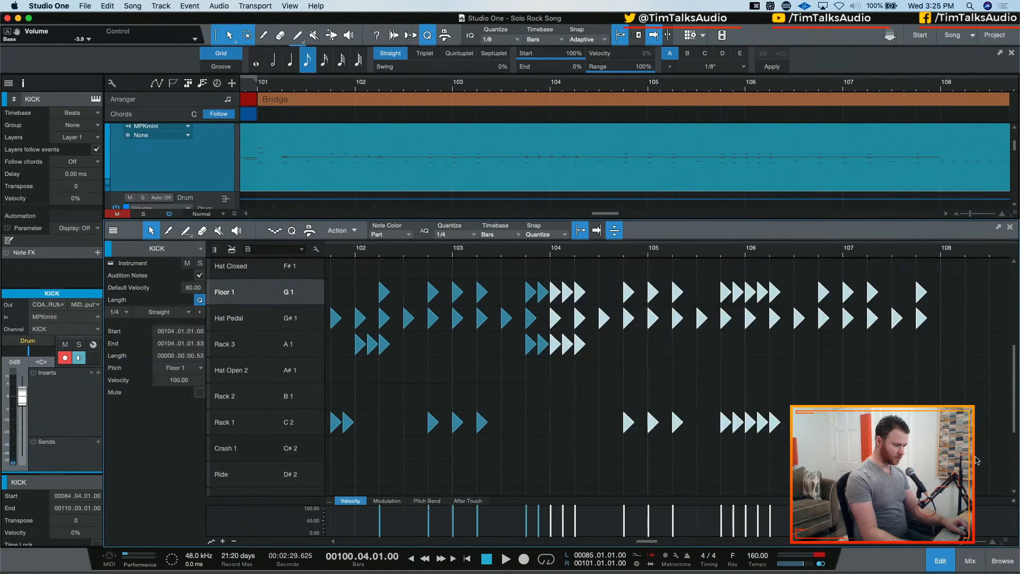
key("BackSpace")
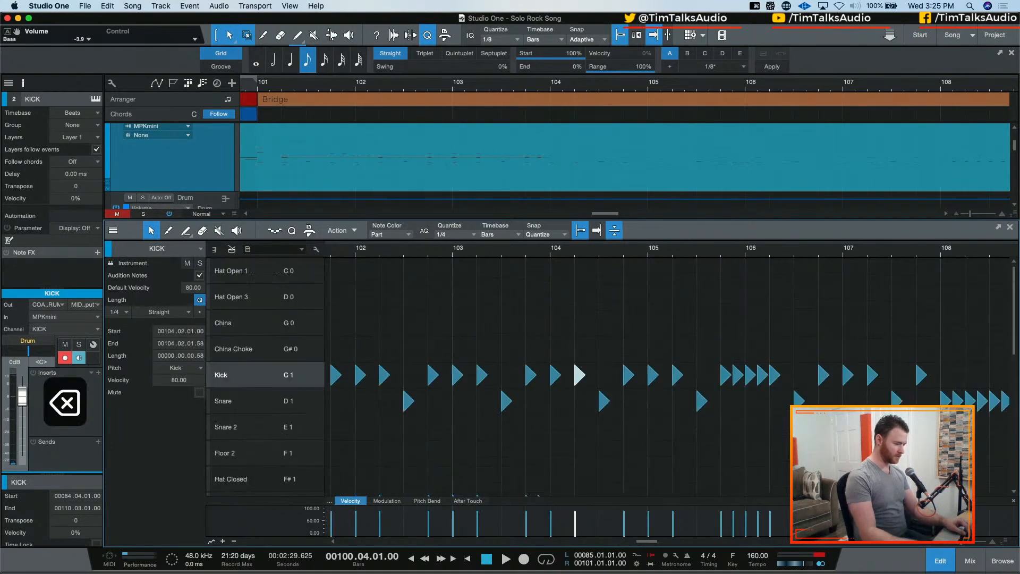
left_click_drag(551, 310, 778, 439)
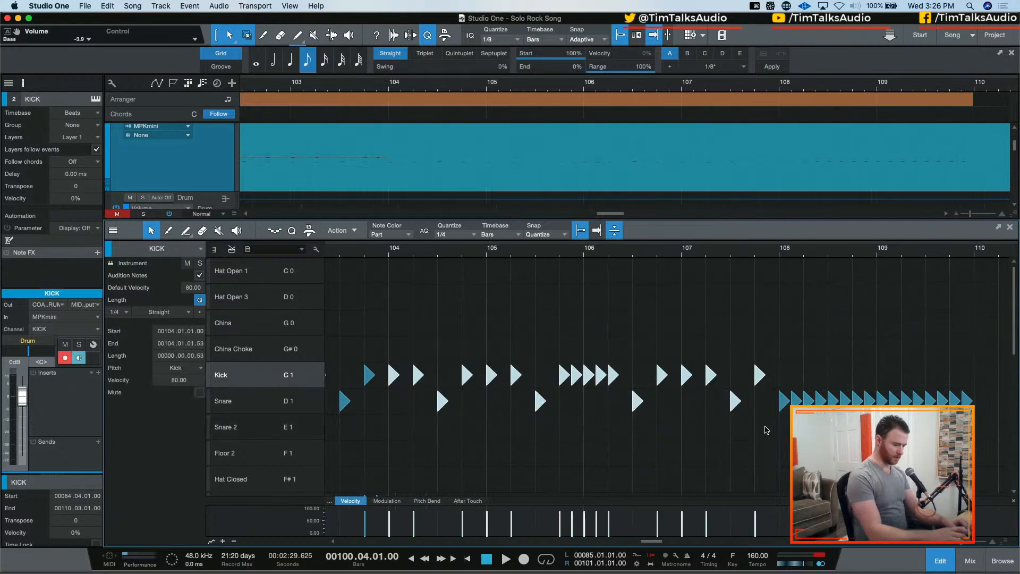
key("BackSpace")
scroll(762, 429, "down", 5)
scroll(762, 429, "up", 5)
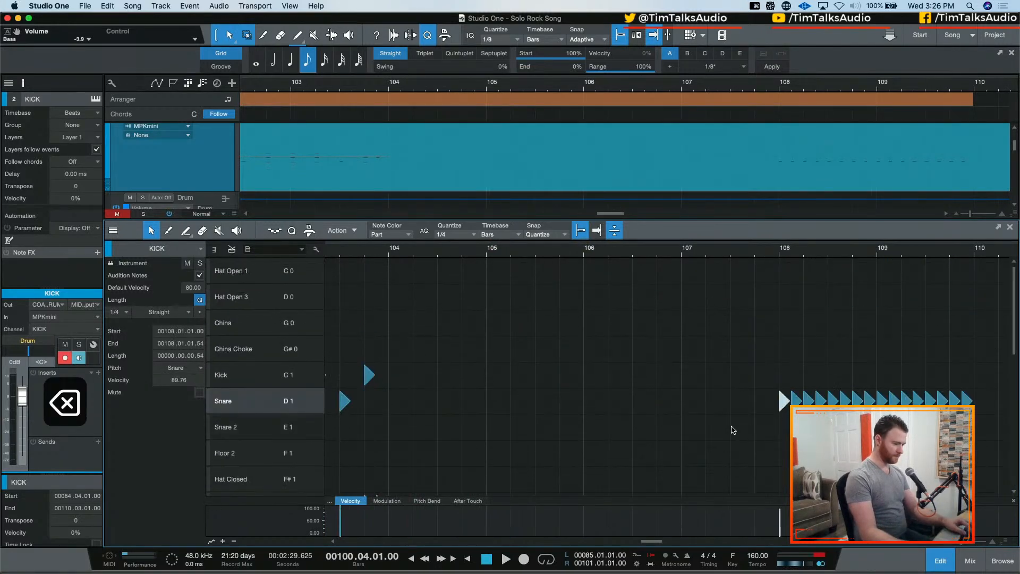
Try duplicating the drum notes of bars 101 to 103 and moving the copy to start at 103.04.01
scroll(732, 430, "left", 4)
scroll(732, 428, "left", 3)
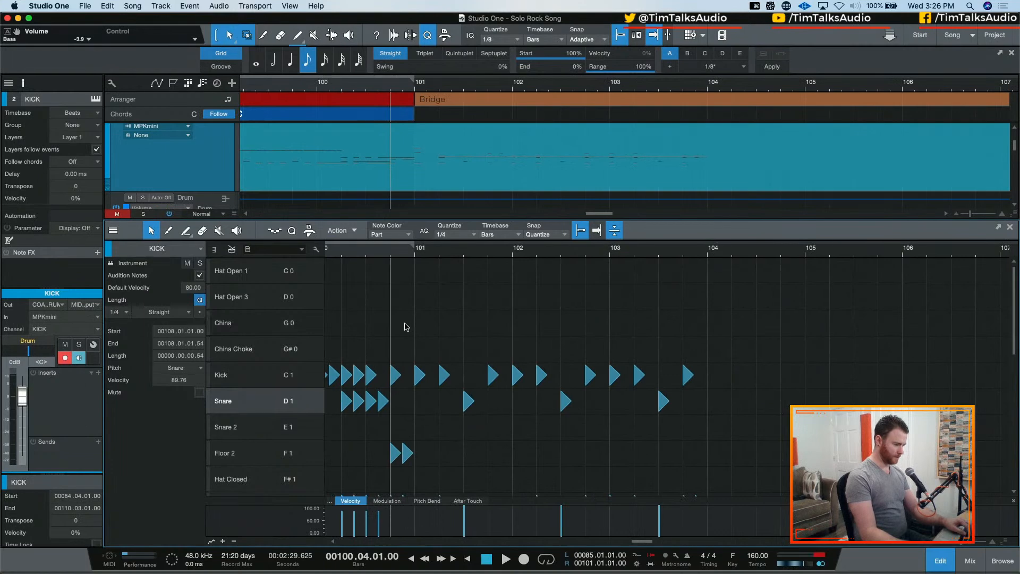
left_click_drag(422, 342, 745, 475)
key("d")
scroll(639, 388, "up", 4)
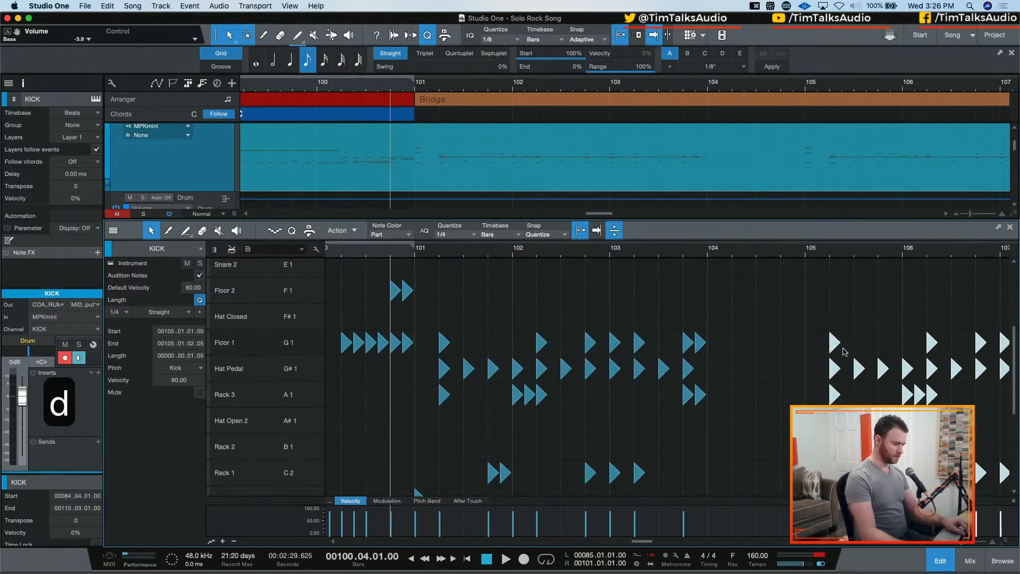
left_click_drag(844, 351, 720, 355)
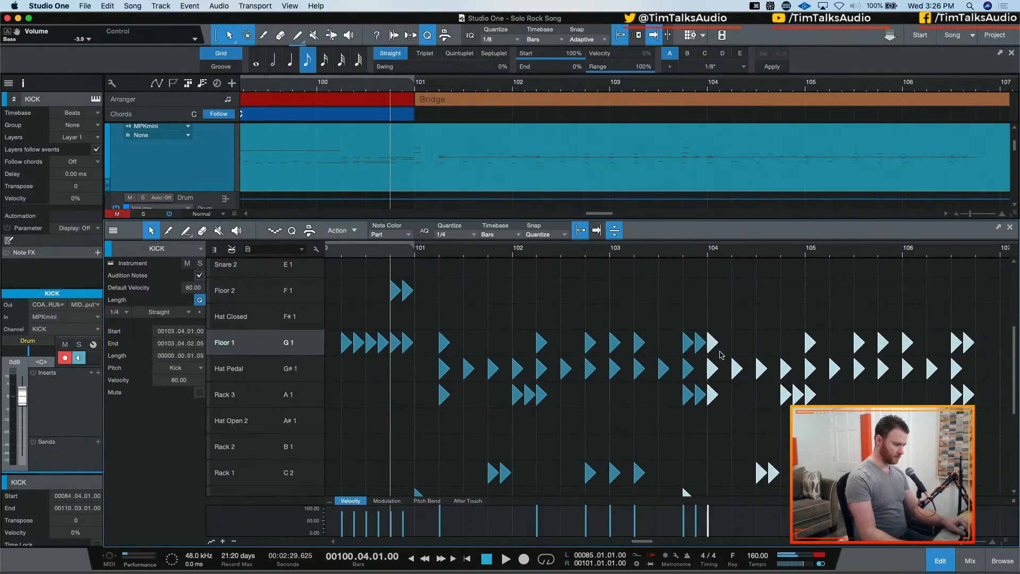
scroll(594, 378, "down", 4)
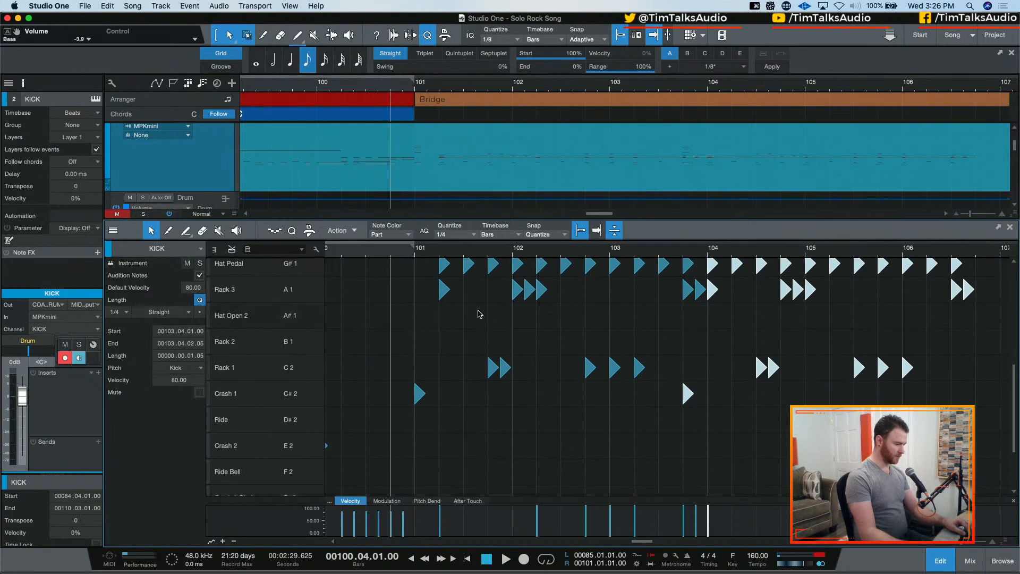
Undo the last two moves of the duplicated drum notes, auditioning from 100.04.01 before and after
key("space")
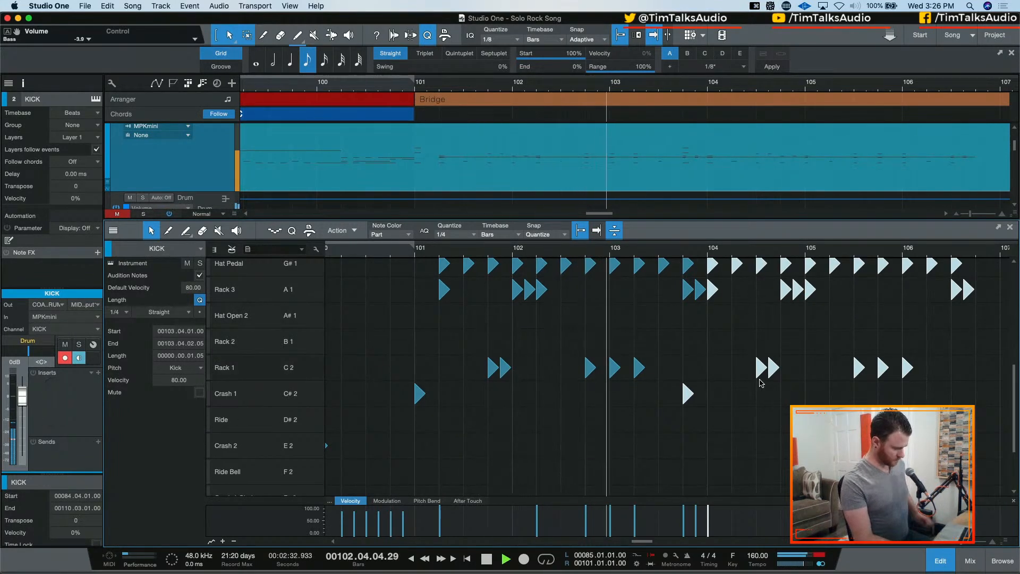
key("space")
key("cmd+z")
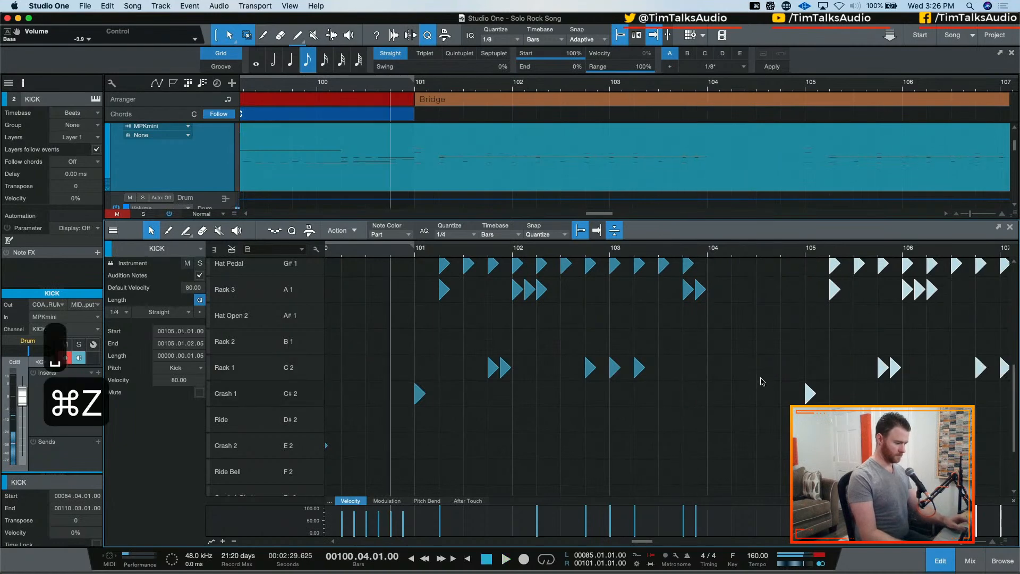
key("cmd+z")
key("space")
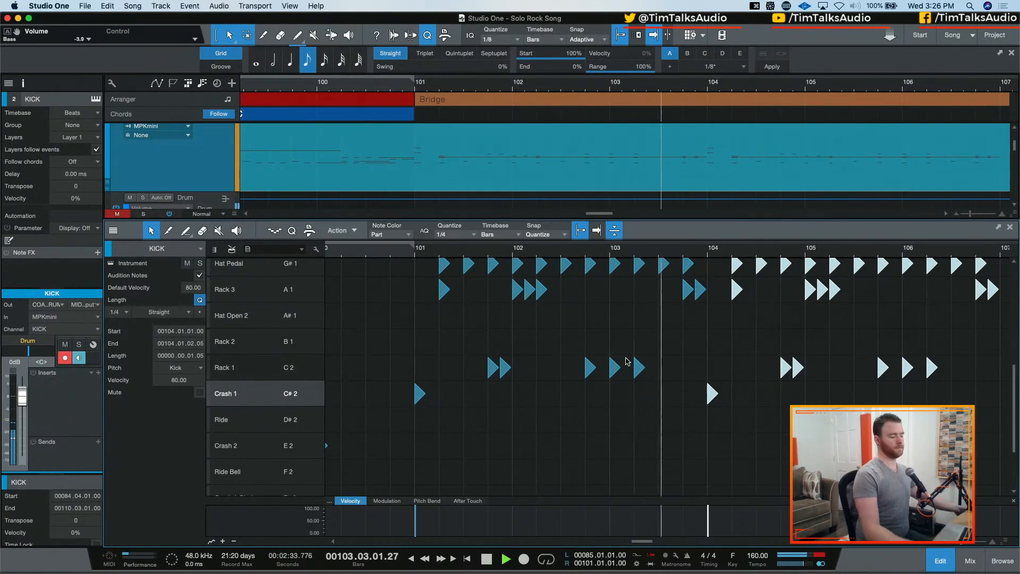
key("space")
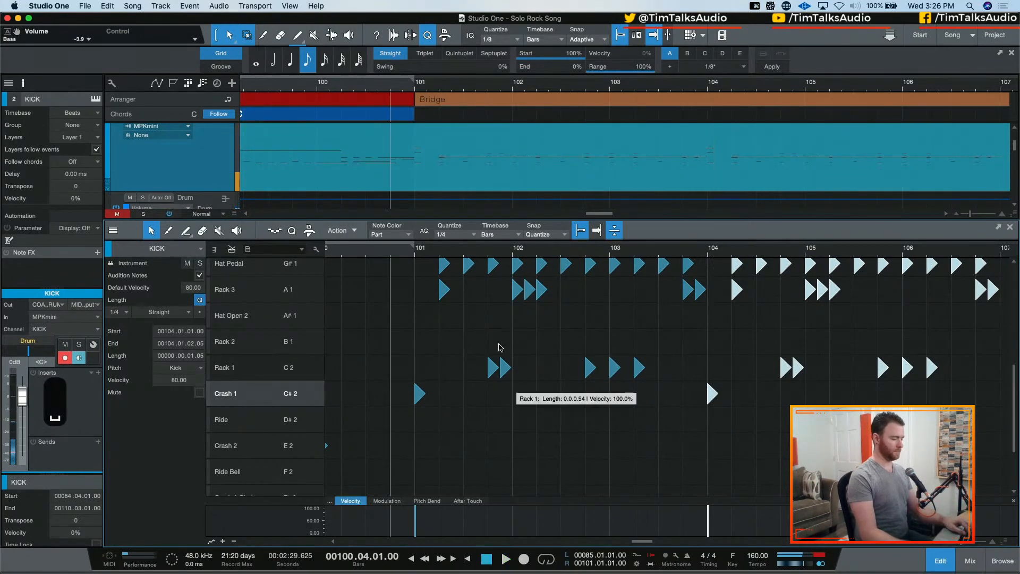
Undo the duplication and the kick and snare deletion from bar 104 onward, and audition from 100.04.01
key("super+z")
key("super+z")
key("super+z")
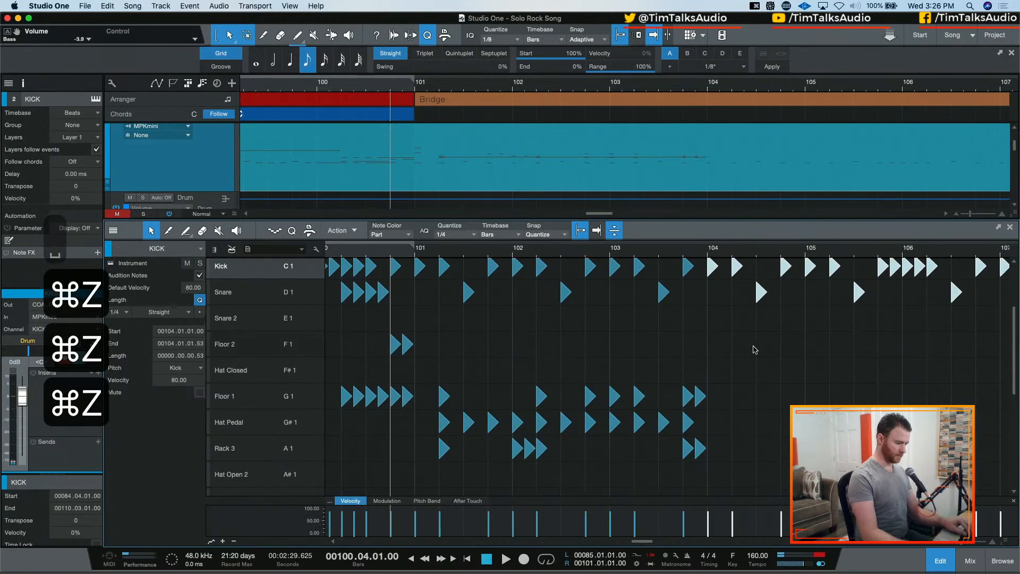
key("space")
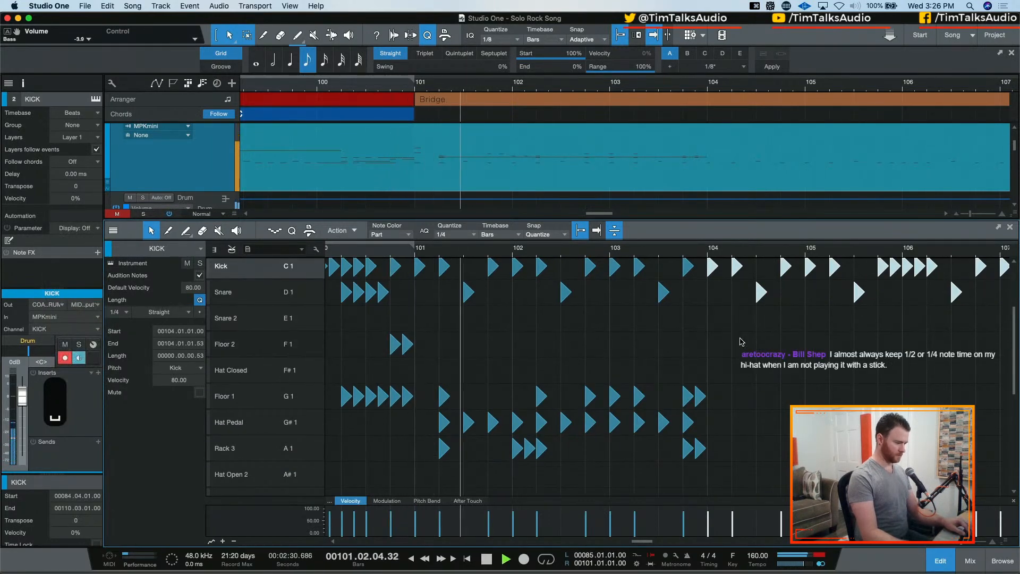
key("space")
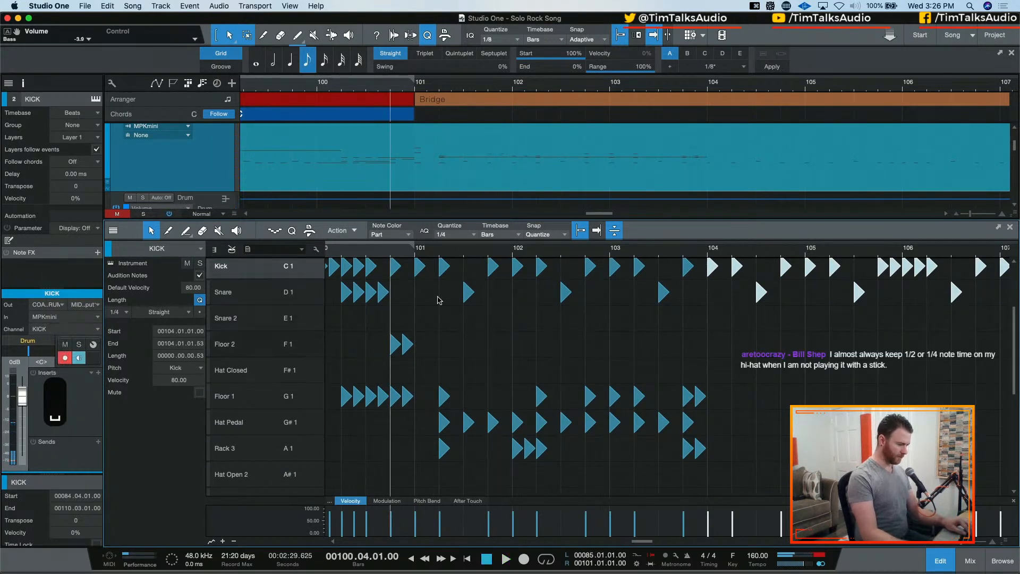
Undo the tom and Hat Pedal deletion from bar 104 onward and audition the original drum part from 100.04.01
key("shift+super+z")
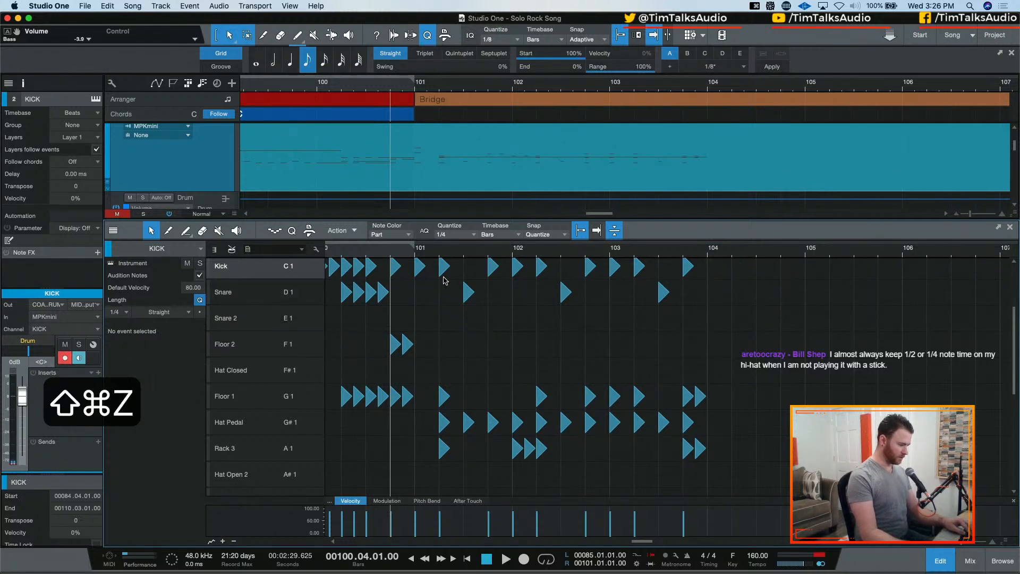
left_click_drag(409, 277, 696, 441)
key("super+z")
key("super+z")
key("super+z")
key("super+z")
key("super+z")
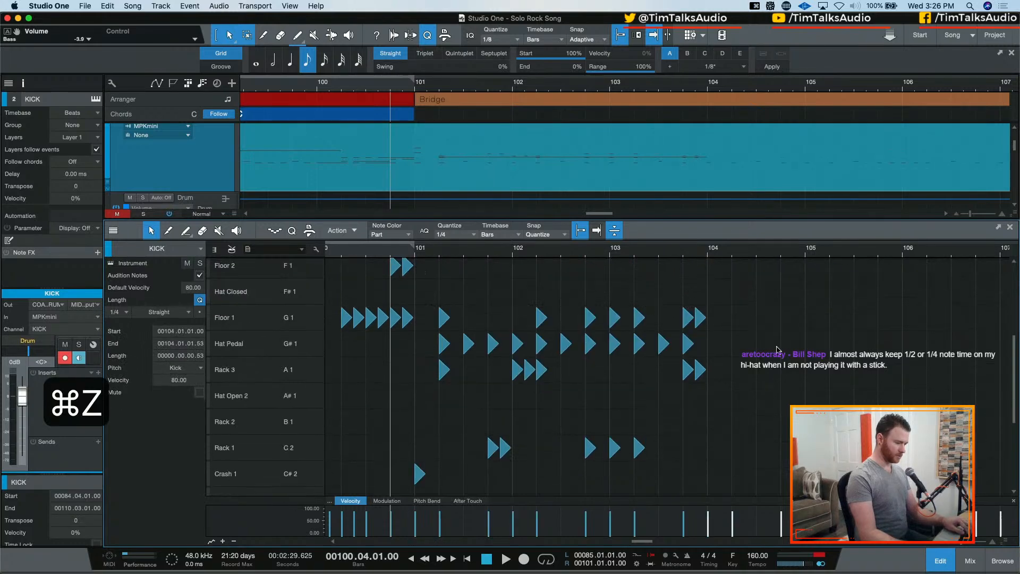
key("super+z")
key("super+z")
key("super+z")
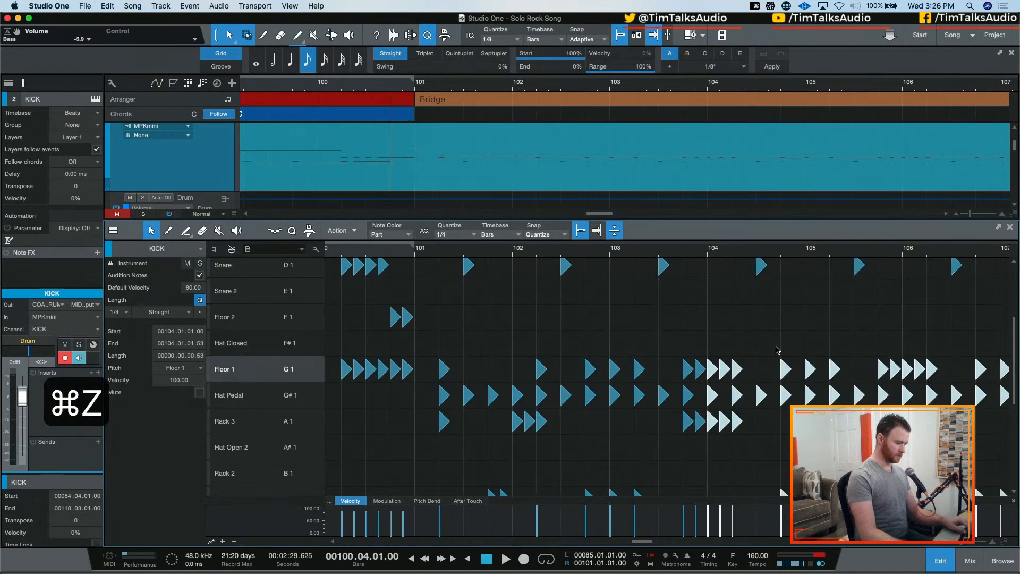
key("space")
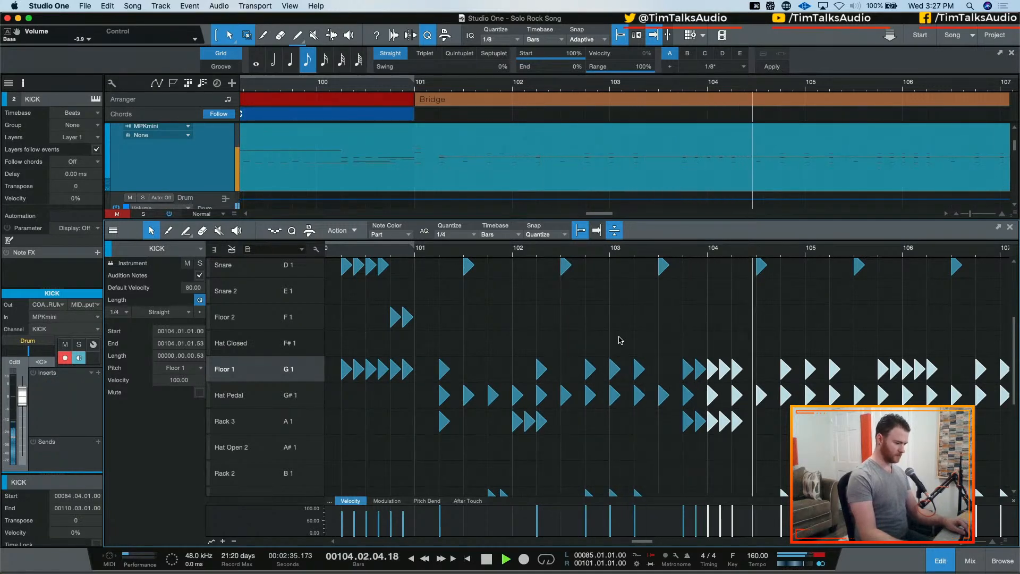
key("space")
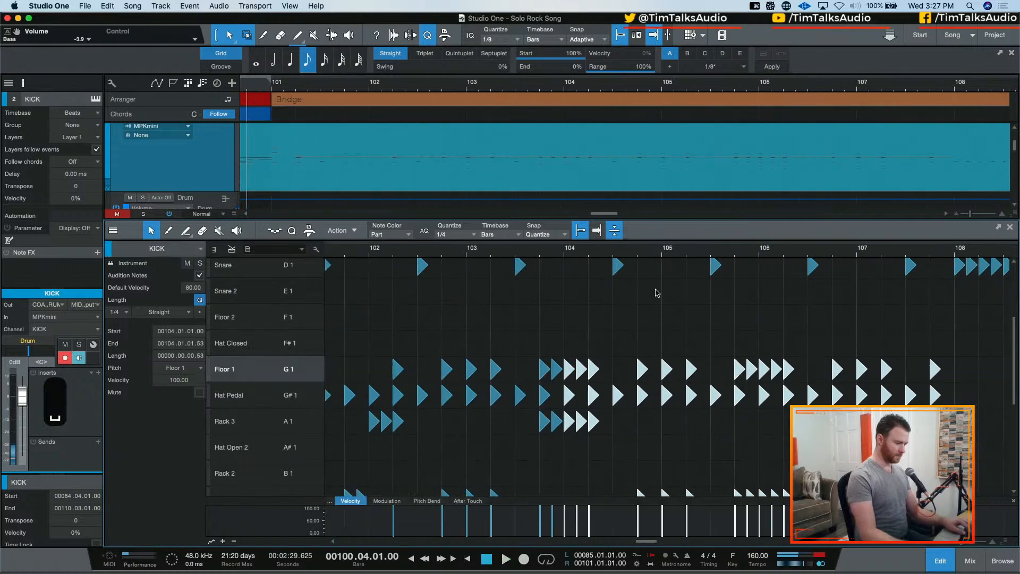
Delete all drum notes from 105.01.01 through bar 107, keeping the snare run that starts at bar 108
left_click(677, 294)
scroll(670, 275, "up", 1)
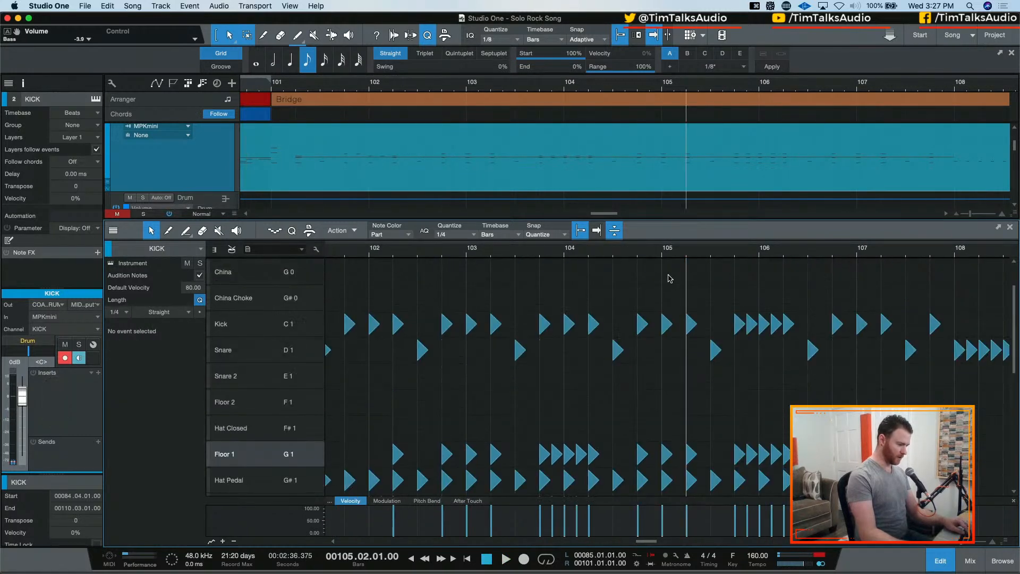
left_click_drag(668, 278, 945, 560)
scroll(903, 451, "up", 10)
scroll(611, 377, "down", 9)
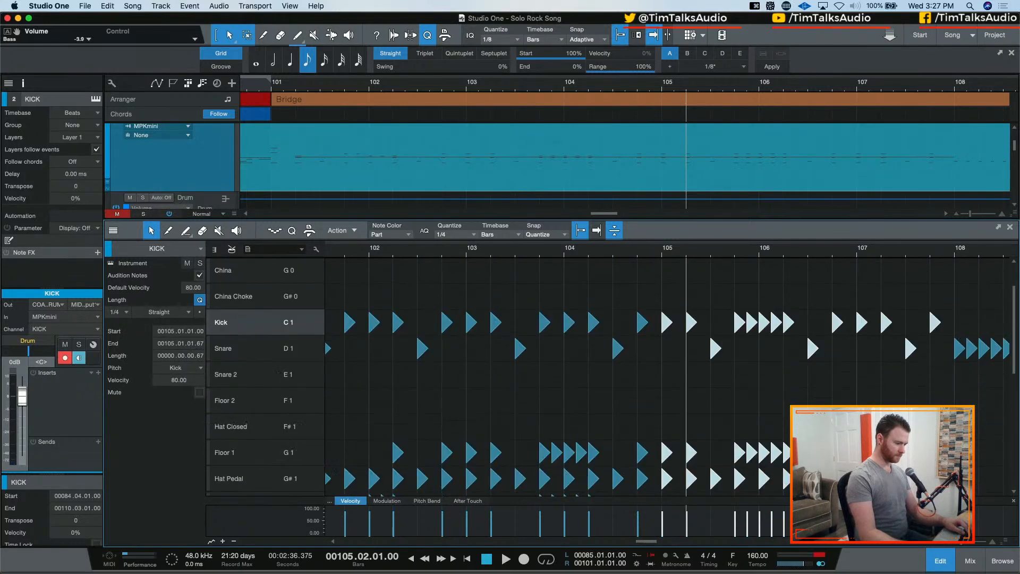
scroll(610, 377, "up", 9)
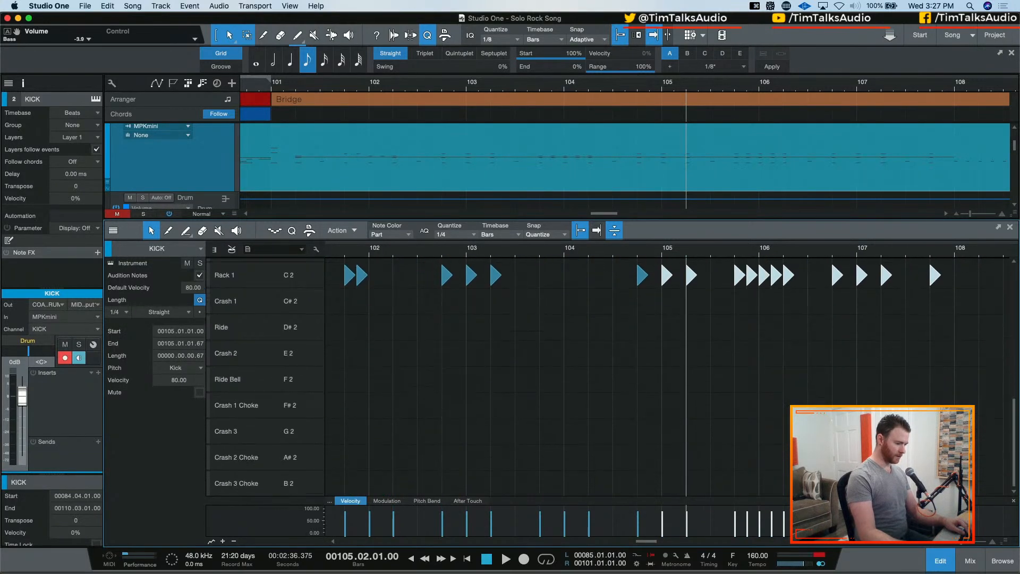
key("BackSpace")
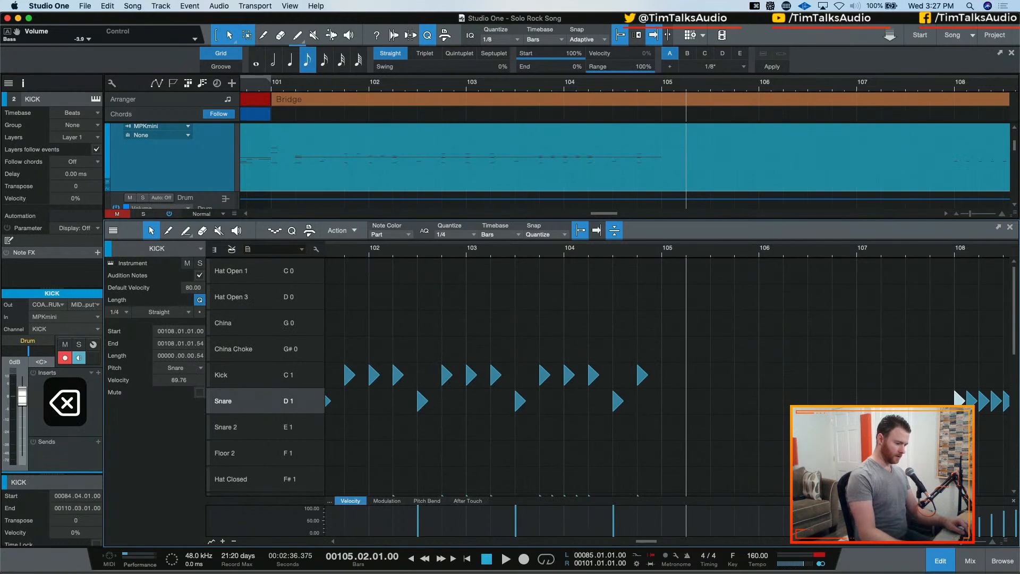
Duplicate the drum notes of bars 101 to 103, crashes included, to start at 105.01.01
scroll(637, 377, "left", 4)
left_click_drag(478, 335, 771, 461)
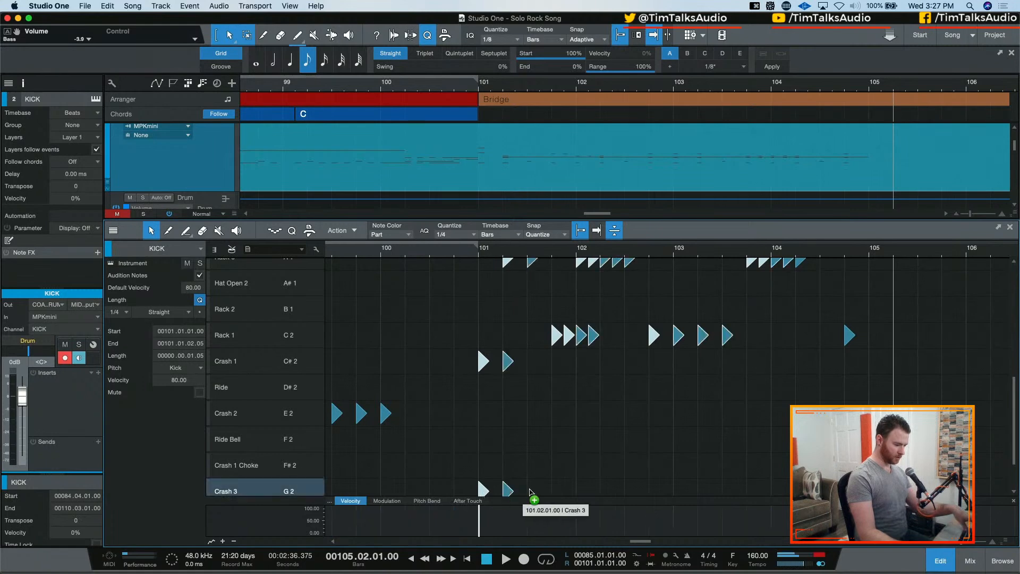
key("d")
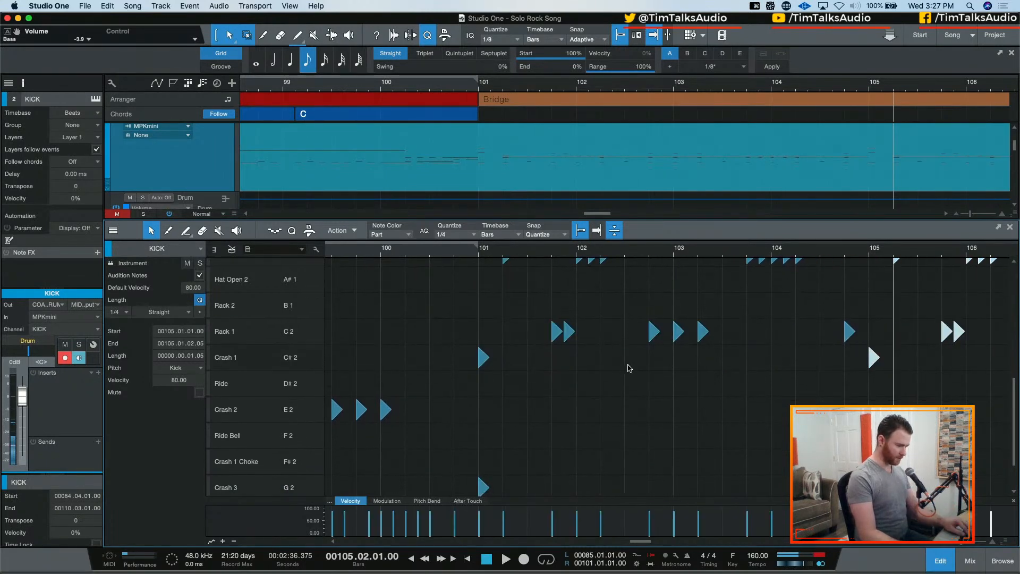
Audition the bridge drums with the duplicated bars from 101.01.01
scroll(628, 368, "right", 5)
scroll(628, 368, "up", 10)
scroll(628, 368, "left", 5)
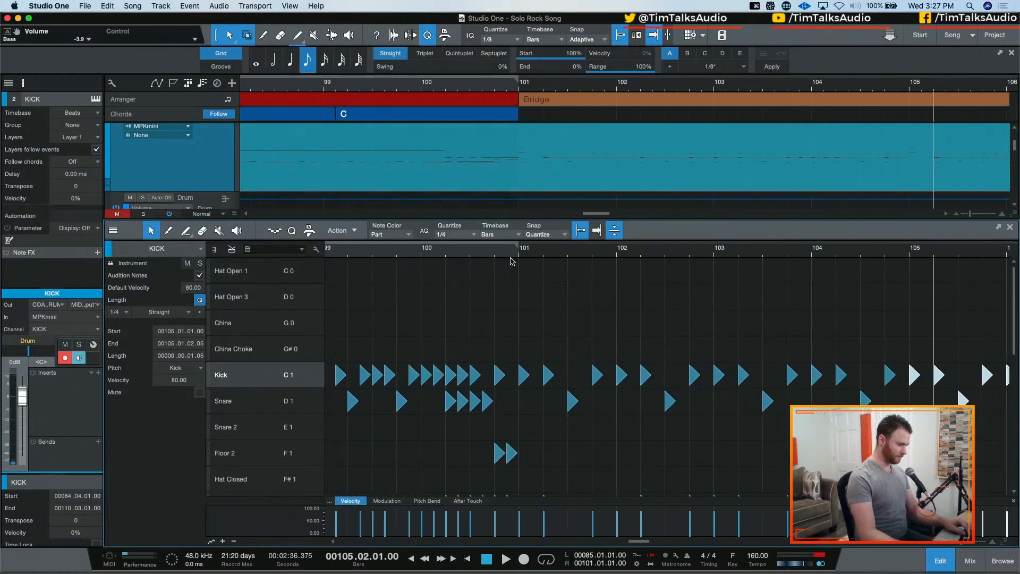
left_click(510, 259)
key("space")
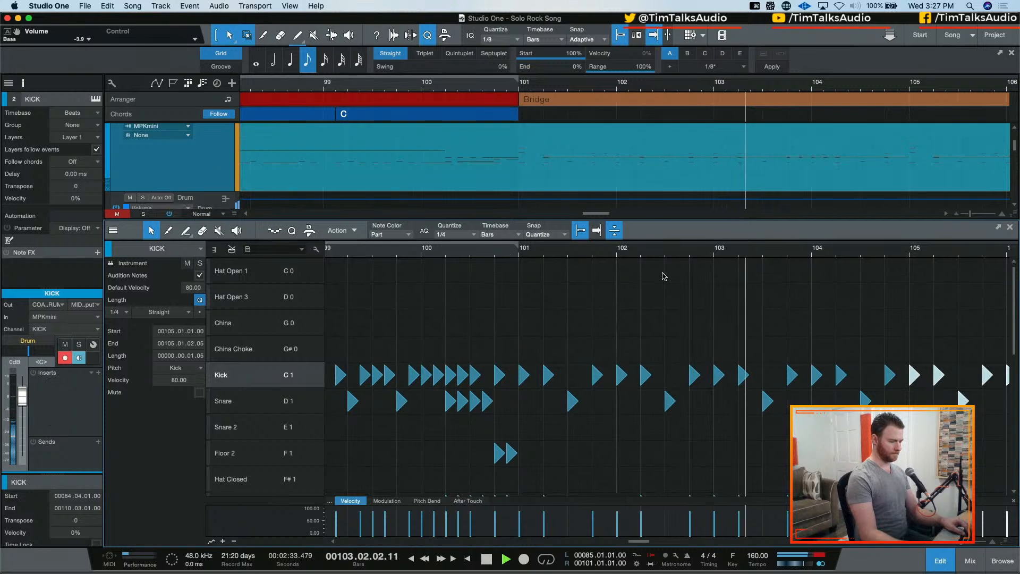
scroll(712, 314, "down", 3)
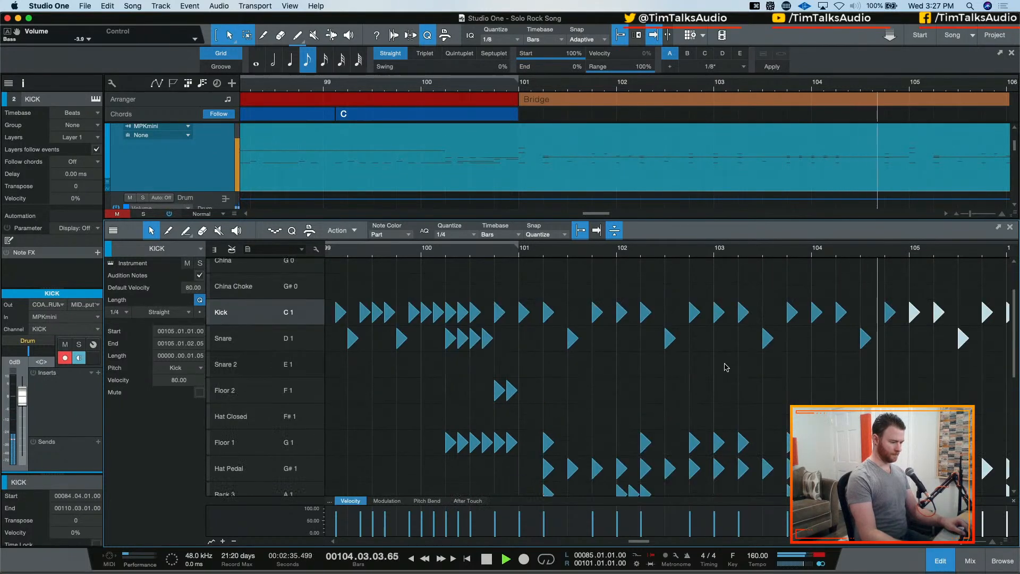
key("space")
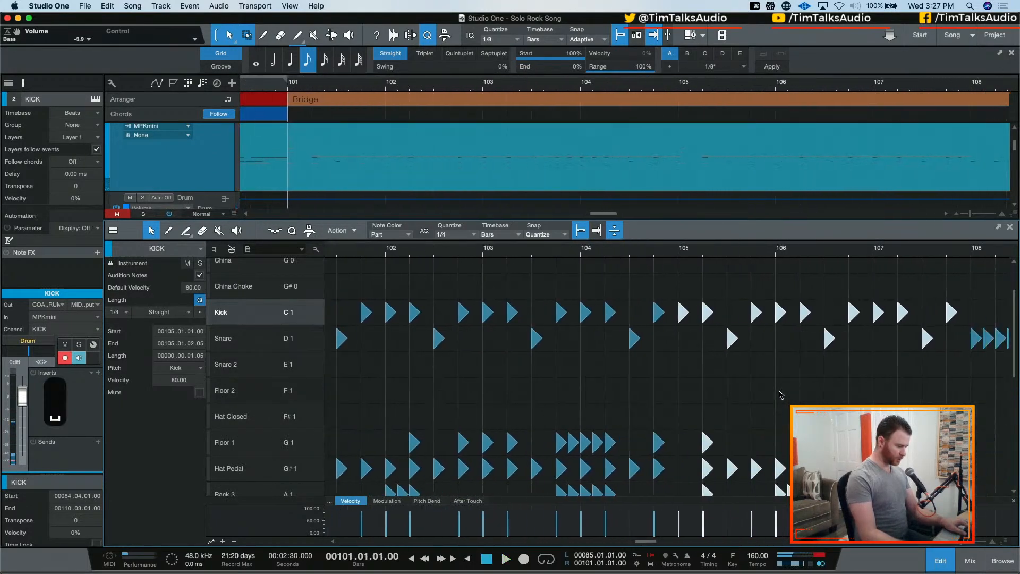
Set the drum editor's quantize grid to 1/8
scroll(627, 396, "down", 4)
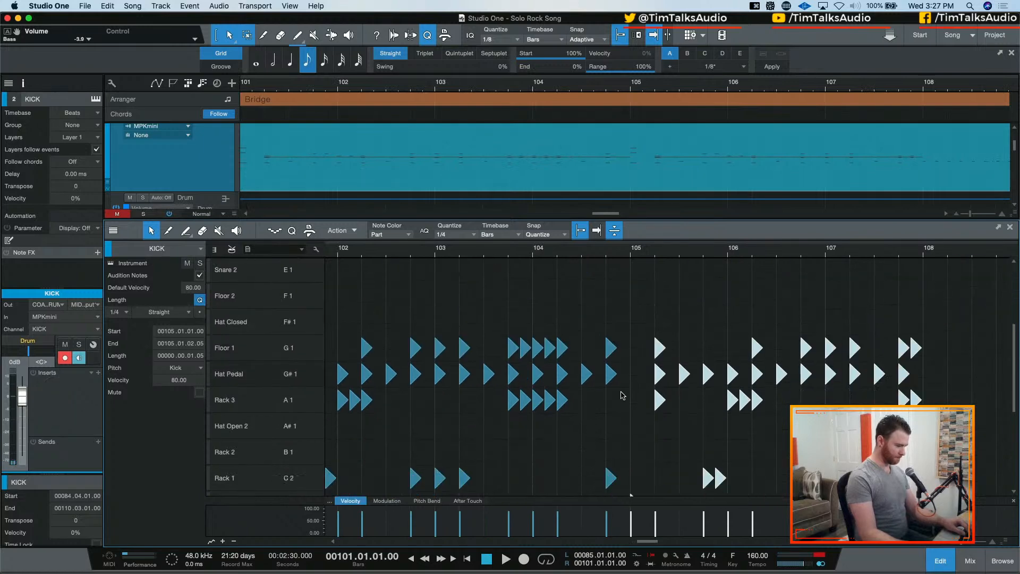
scroll(622, 395, "down", 4)
left_click(442, 235)
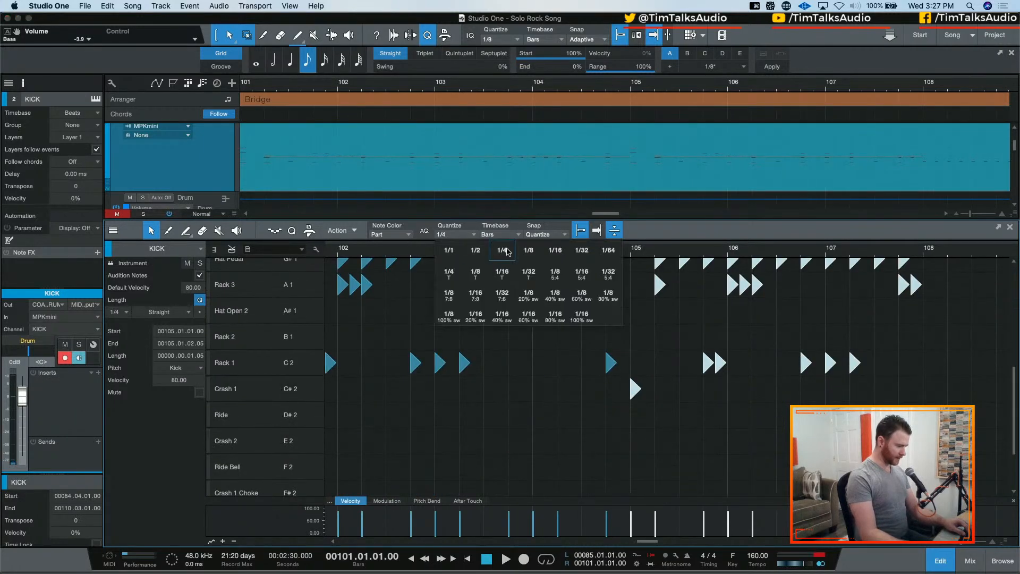
left_click(554, 250)
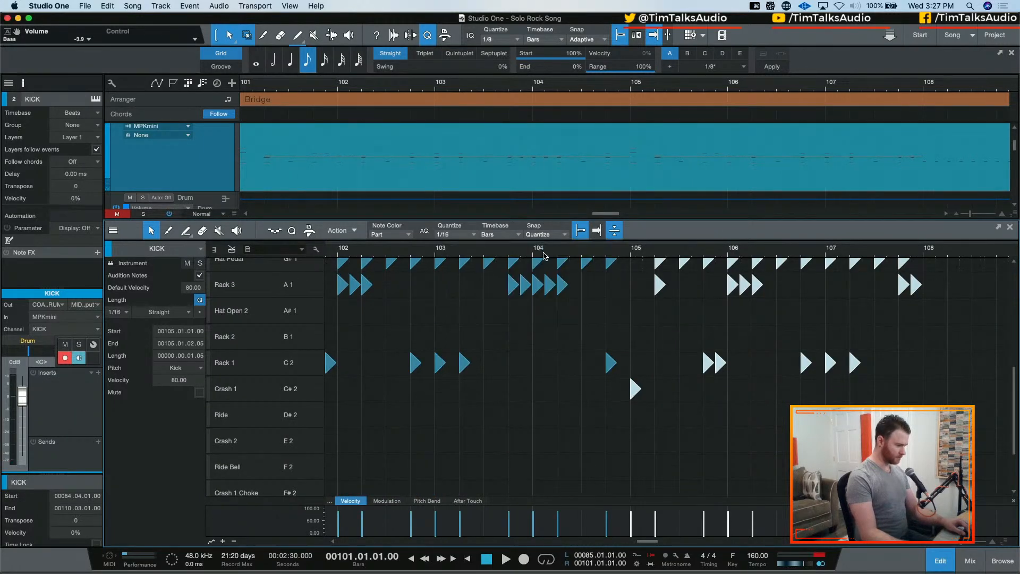
left_click(443, 235)
left_click(527, 254)
scroll(646, 391, "down", 3)
scroll(642, 389, "up", 5)
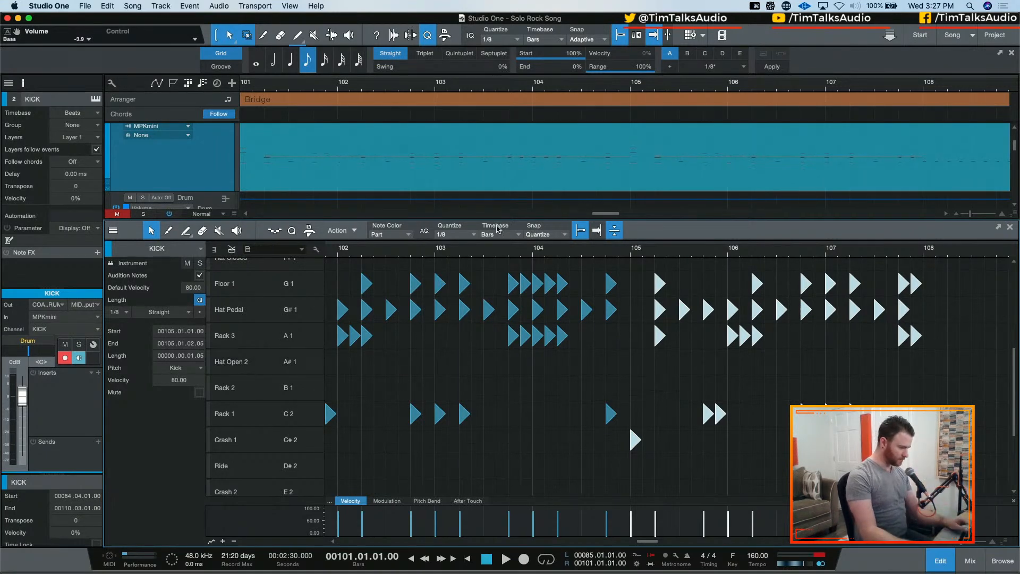
Audition the bridge drums from 100.04.01 through the end of bar 104
left_click(545, 254)
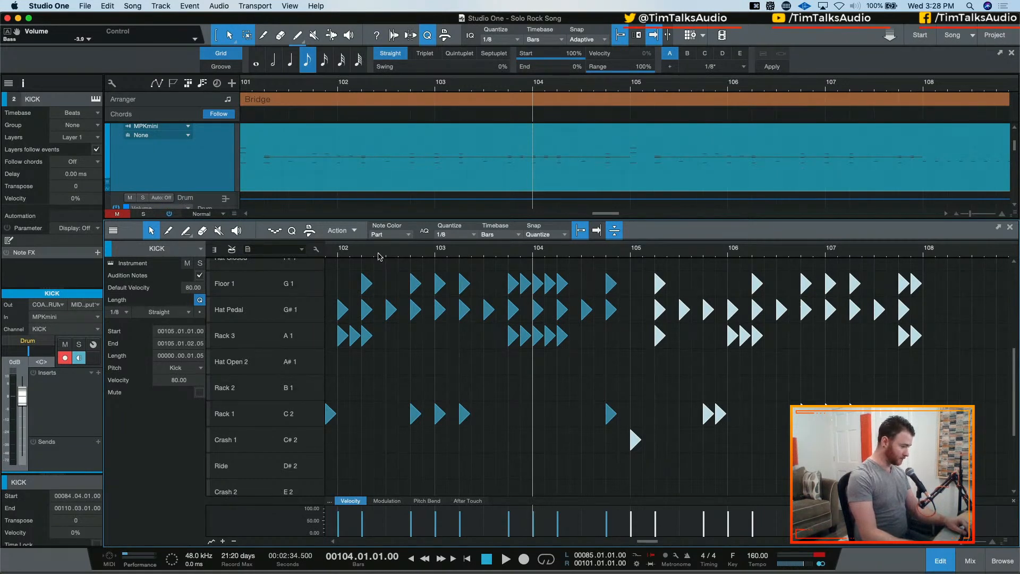
scroll(366, 256, "left", 5)
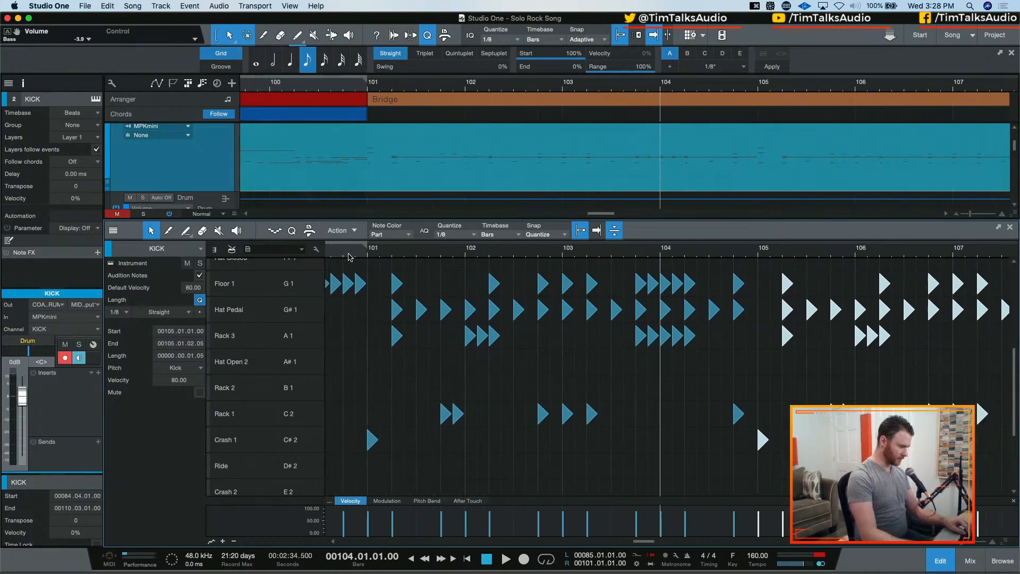
left_click(348, 256)
key("space")
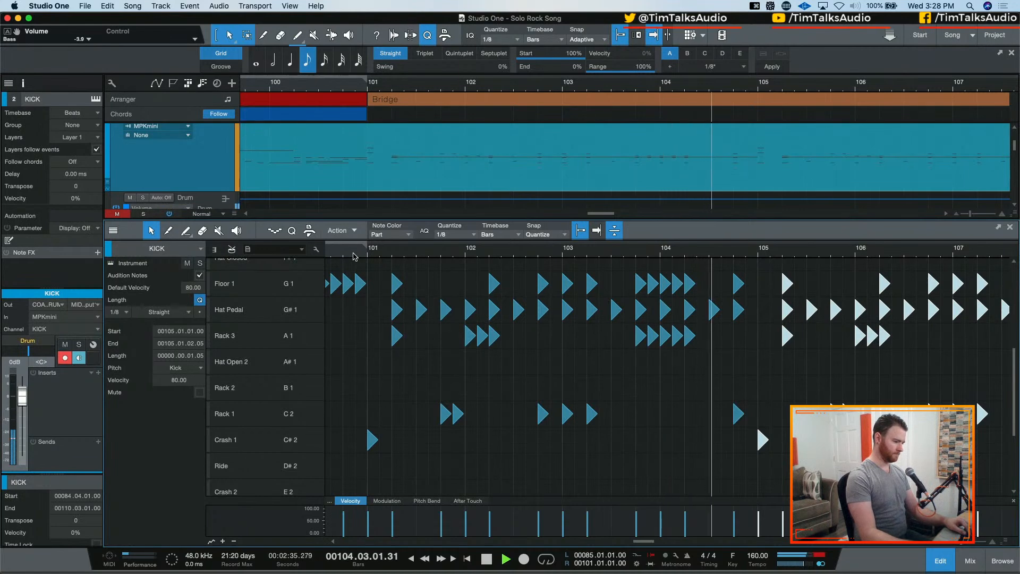
key("space")
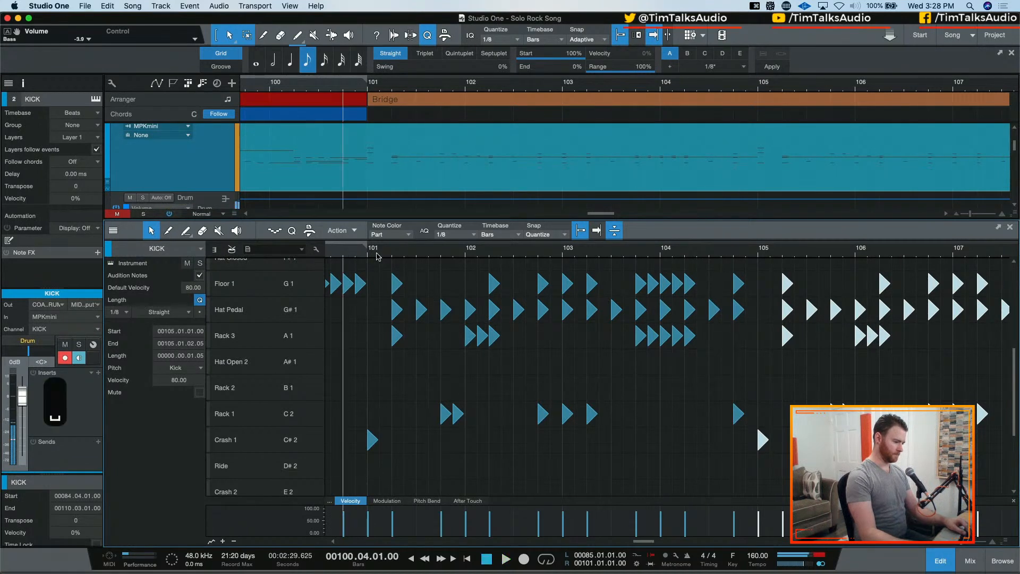
Add a China hit at 104.03.03 in the drum part
left_click(724, 264)
scroll(727, 309, "up", 5)
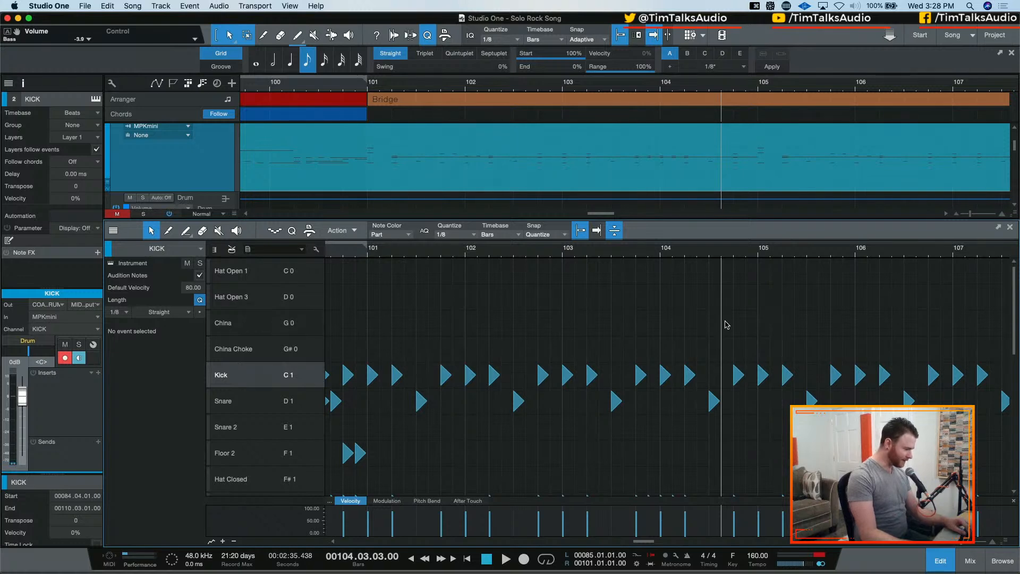
left_click(725, 324)
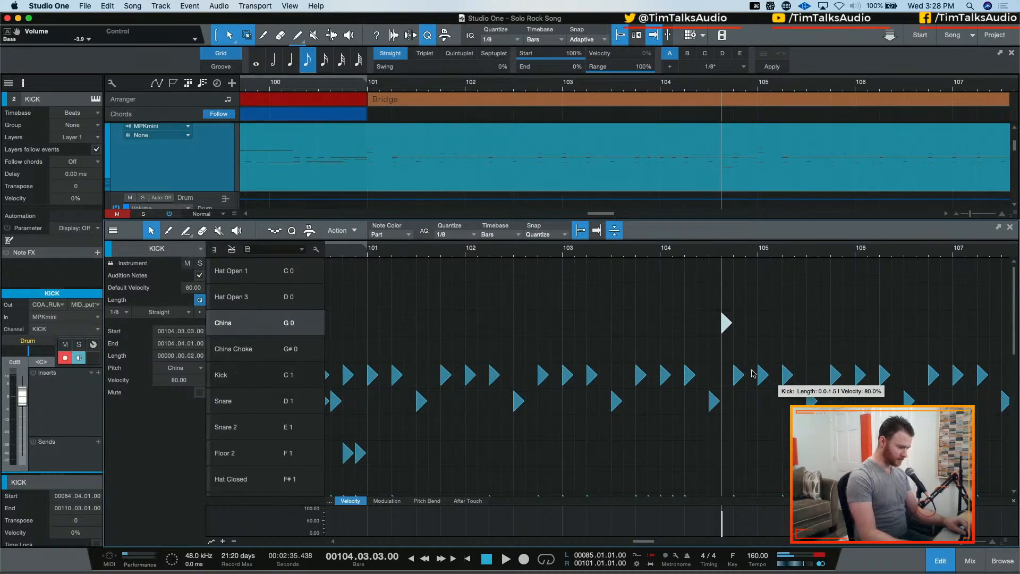
Move the Floor 1 hit at 104.04.01 to Crash 1
scroll(735, 378, "down", 1)
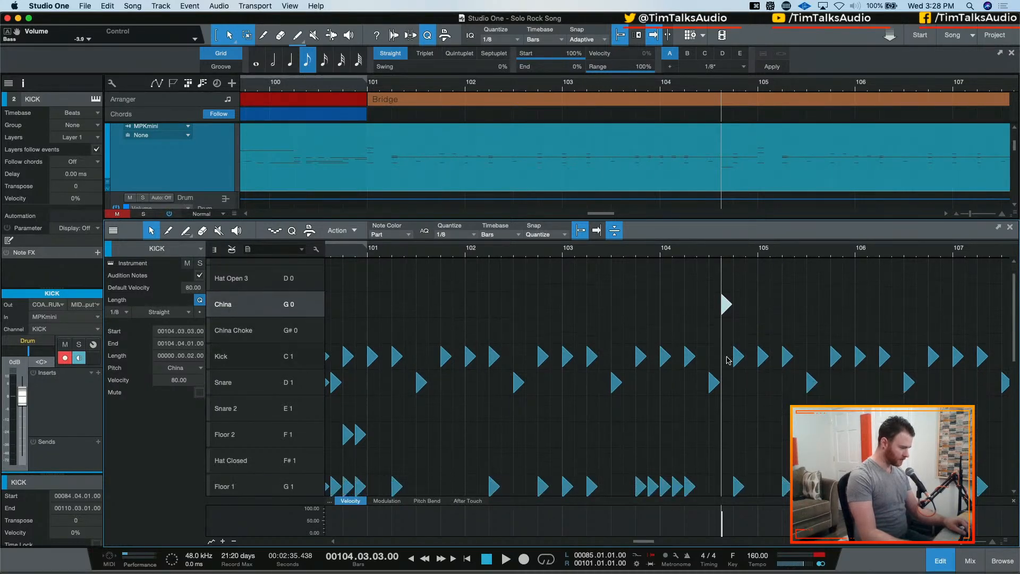
scroll(722, 359, "down", 1)
scroll(728, 364, "down", 5)
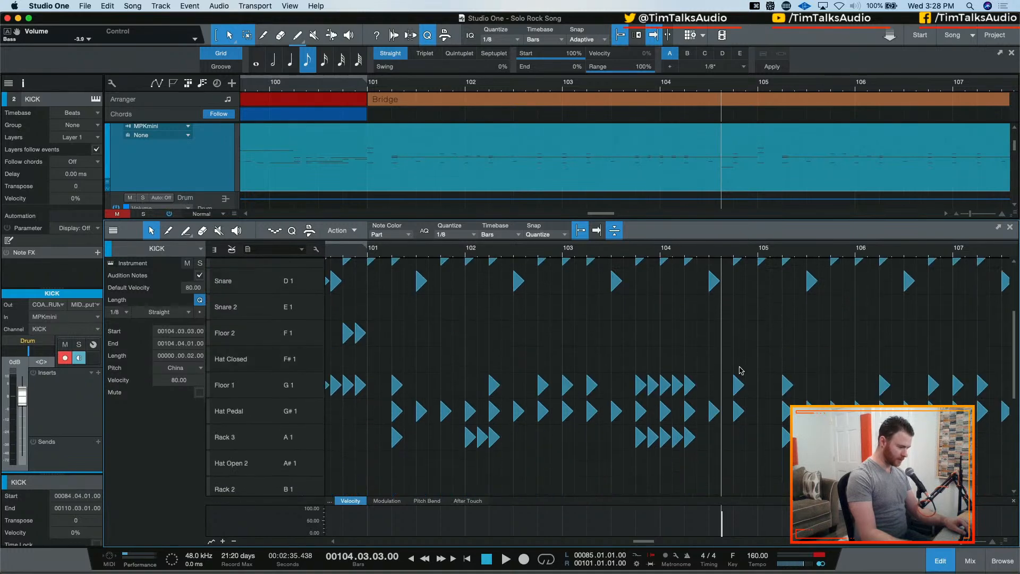
left_click_drag(742, 361, 747, 430)
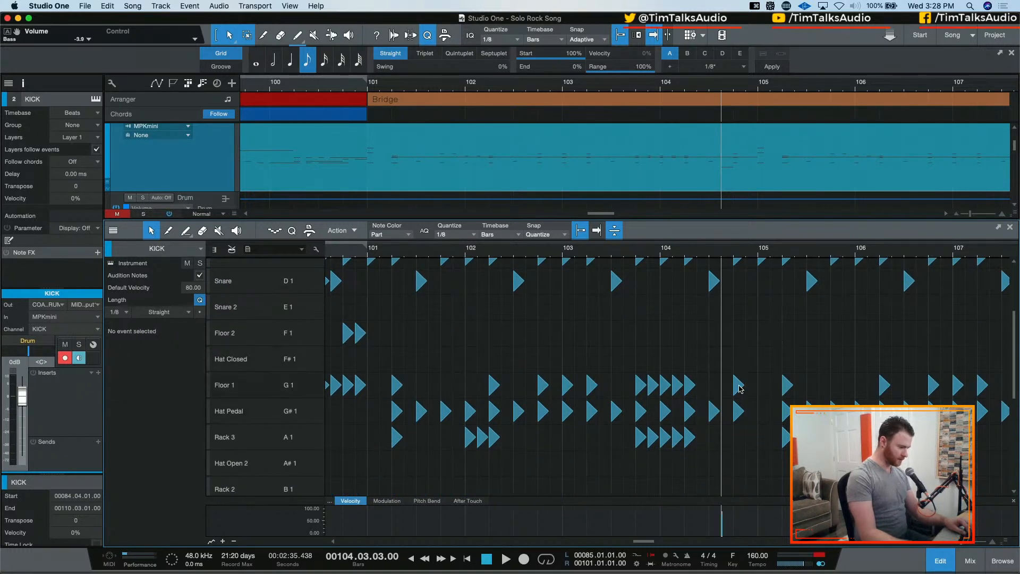
left_click(738, 386)
scroll(755, 367, "down", 10)
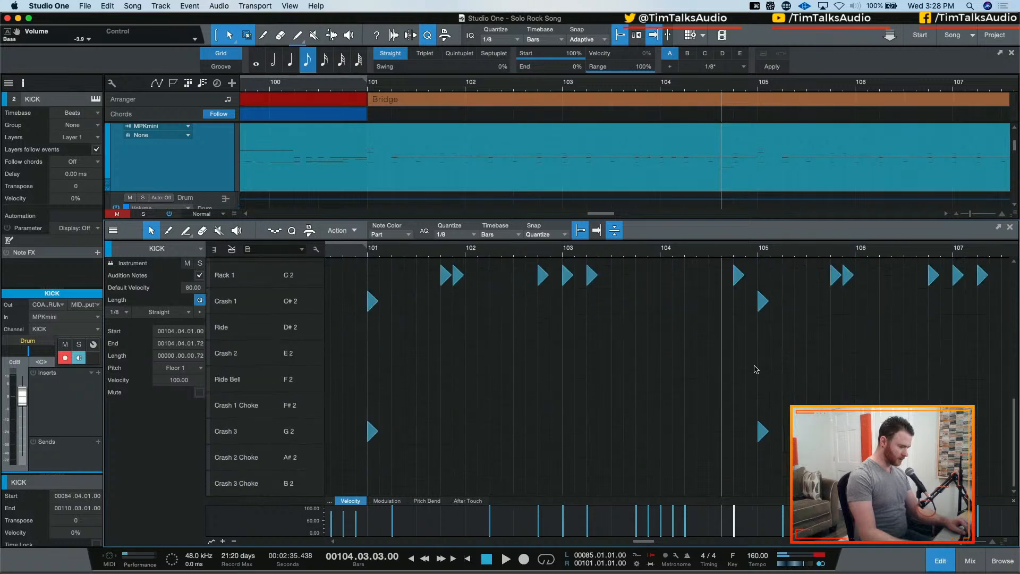
scroll(755, 297, "up", 10)
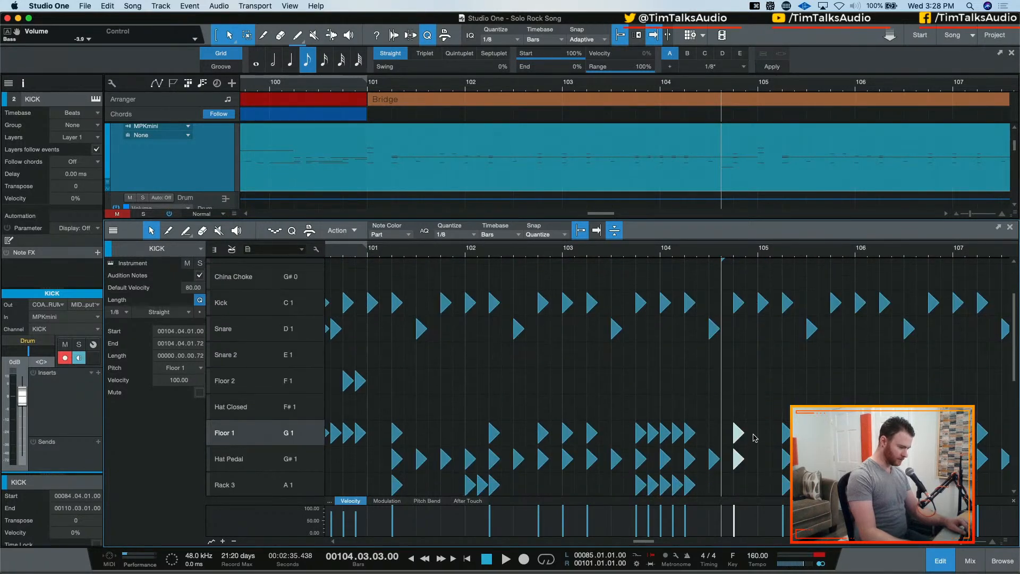
left_click(755, 438)
left_click(739, 435)
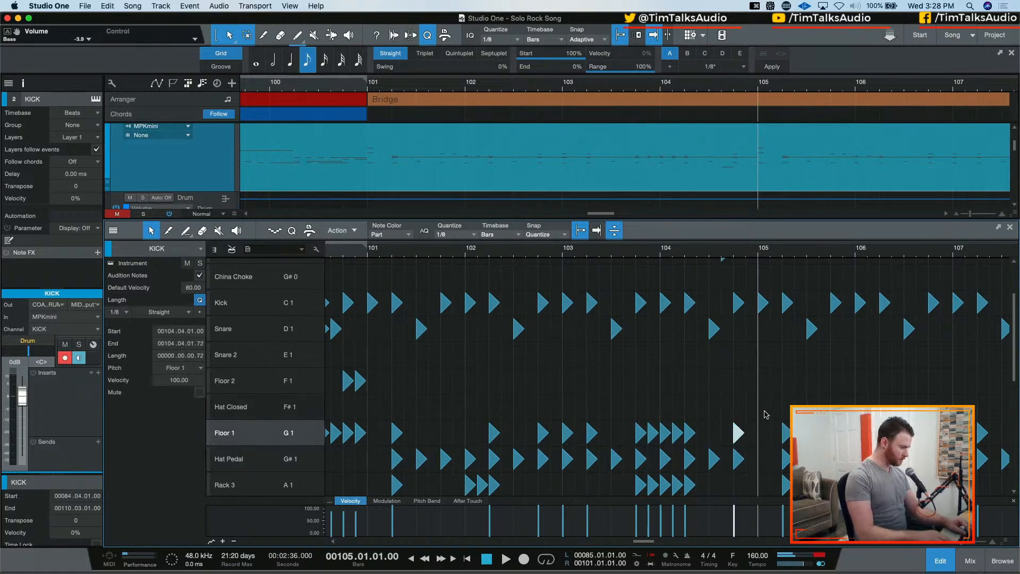
scroll(740, 385, "down", 8)
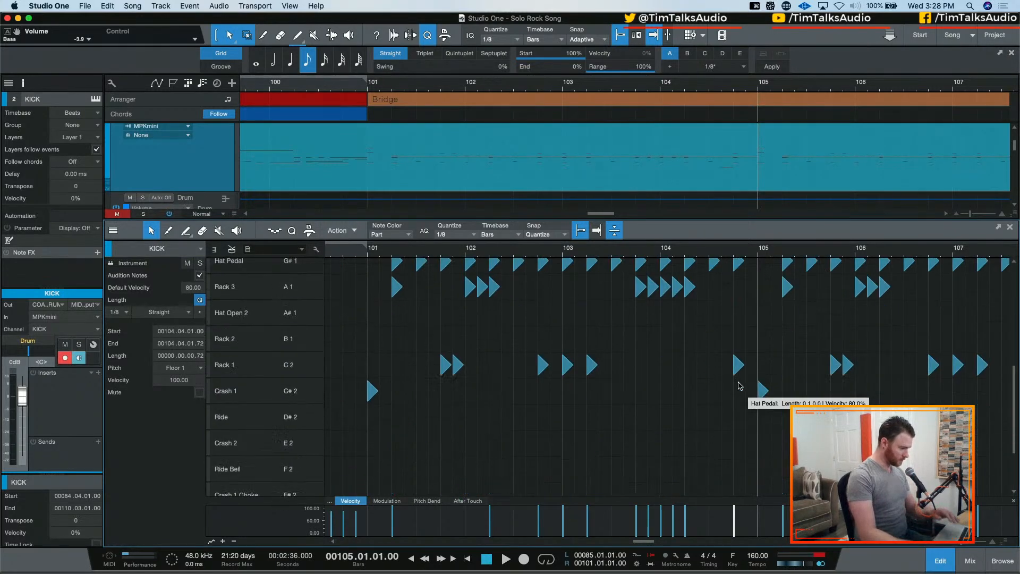
key("Down")
key("Down")
key("Down")
key("Down")
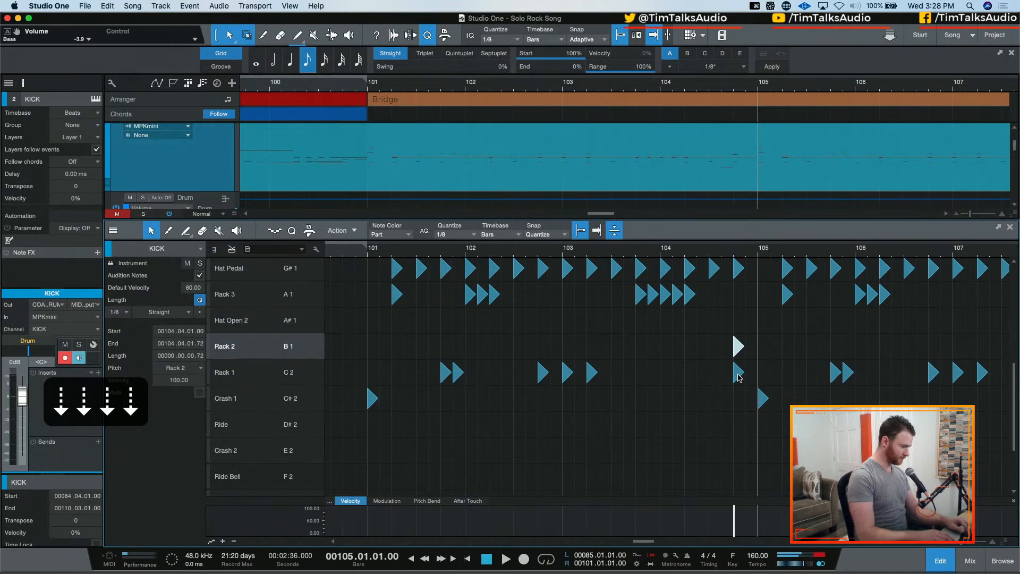
key("Up")
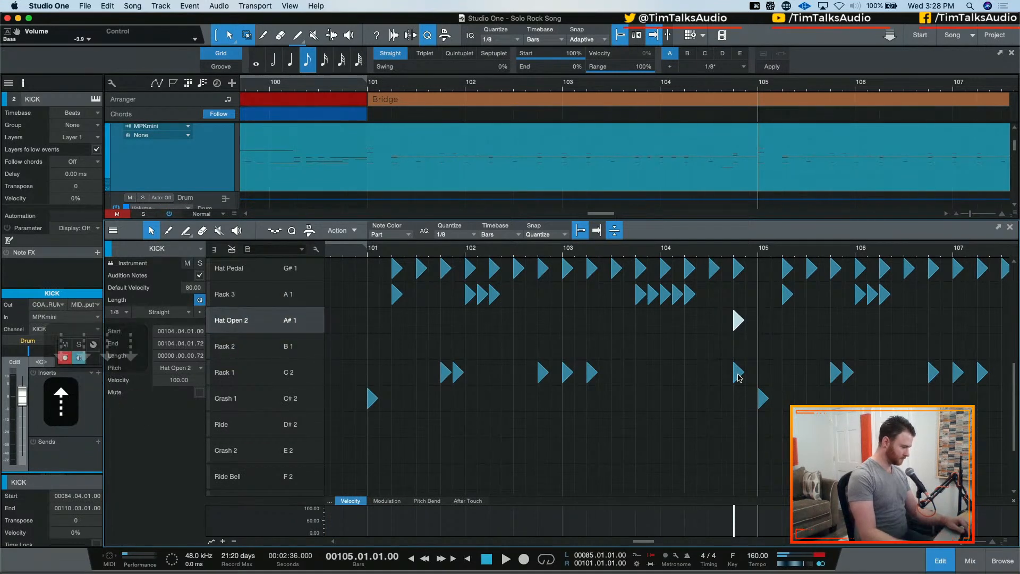
key("Down")
key("Down")
key("Down")
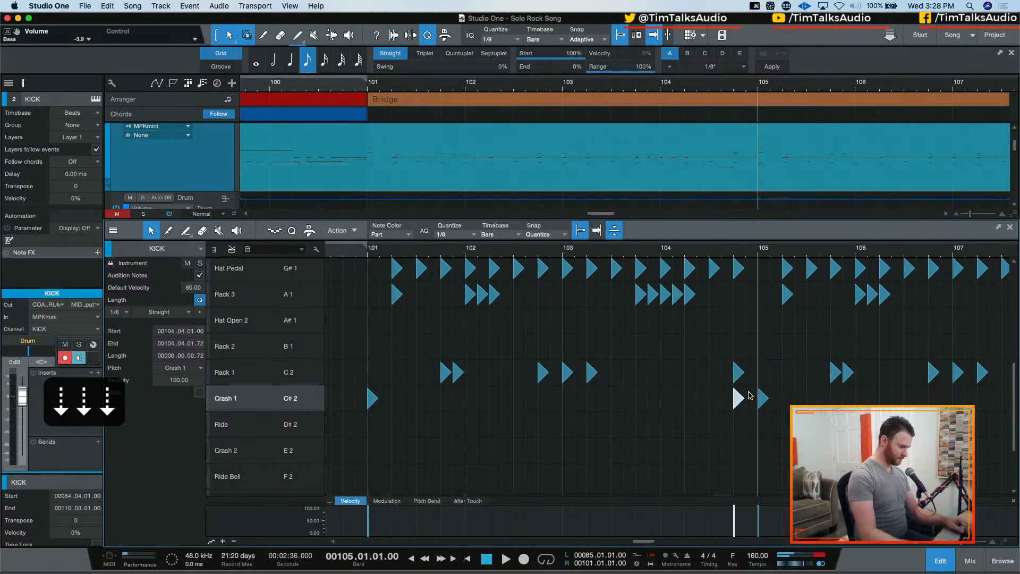
Move the Rack 1 hit at 104.04.01 to Crash 3
key("Up")
key("Down")
key("Down")
key("Down")
key("Down")
key("Down")
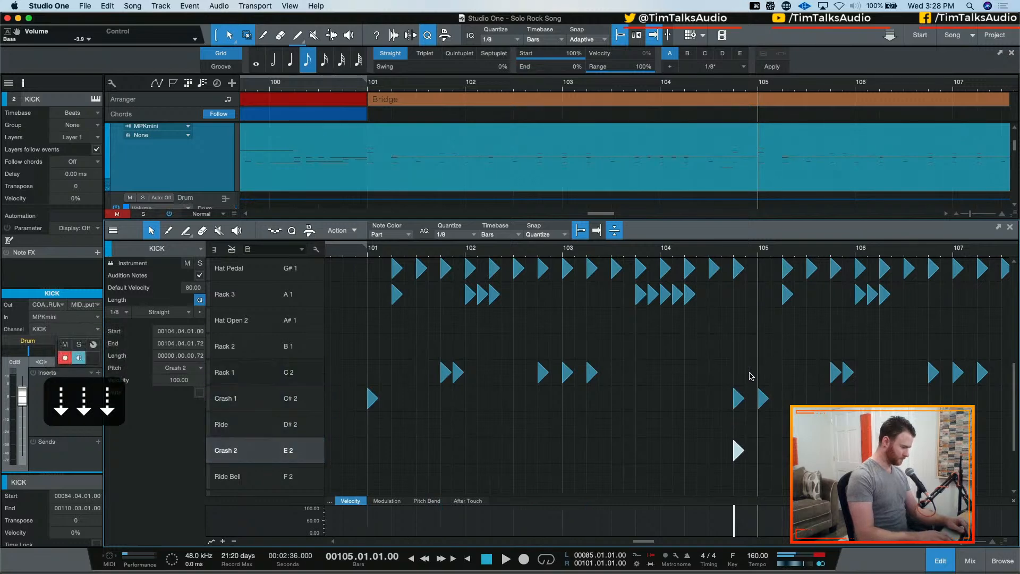
key("Down")
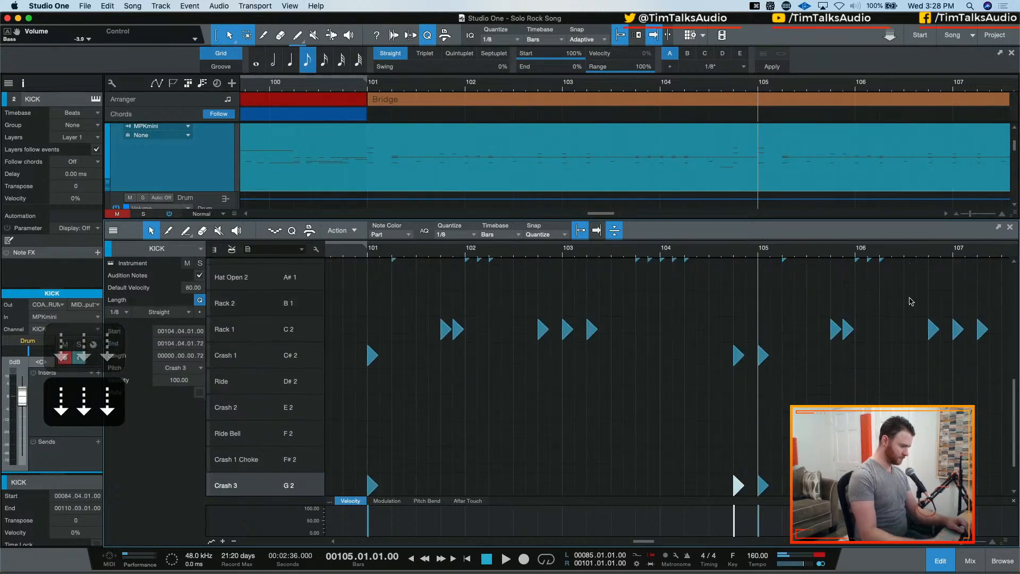
Shift the Crash 1 hit on beat 4 of bar 104 to 104.04.03
scroll(724, 394, "down", 3)
key("Left")
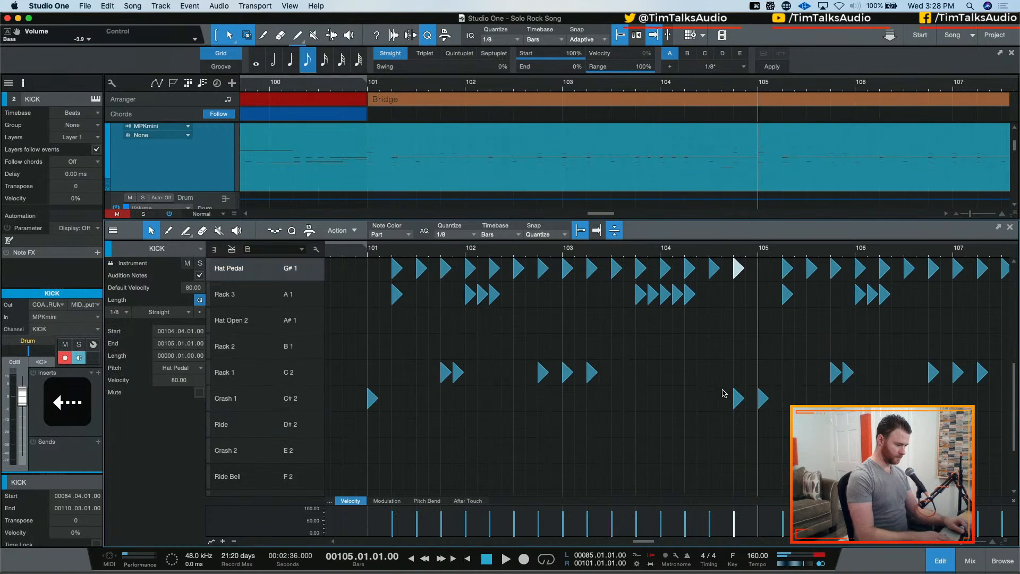
key("Right")
scroll(728, 415, "up", 2)
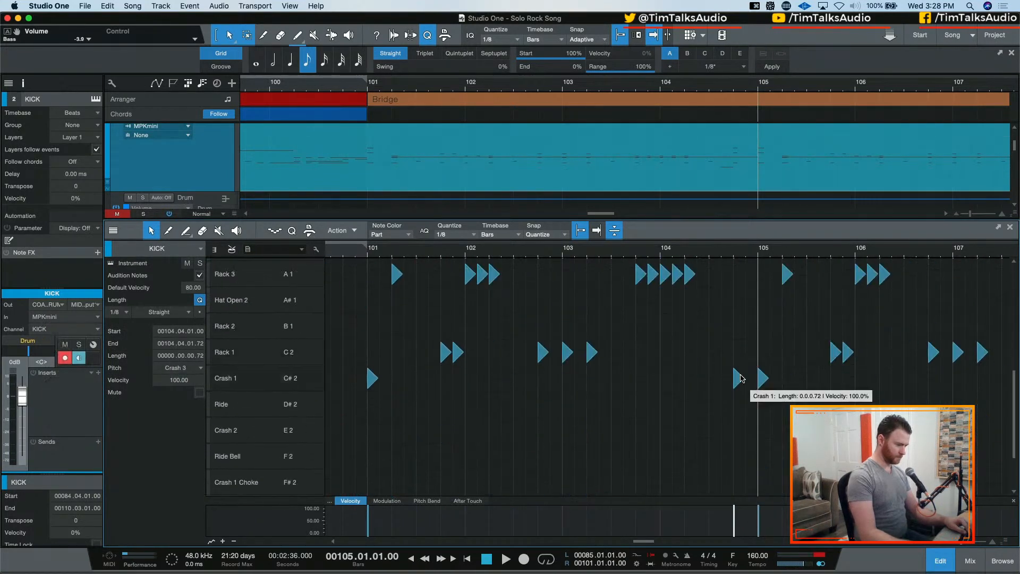
left_click_drag(739, 378, 743, 366)
scroll(703, 310, "up", 1)
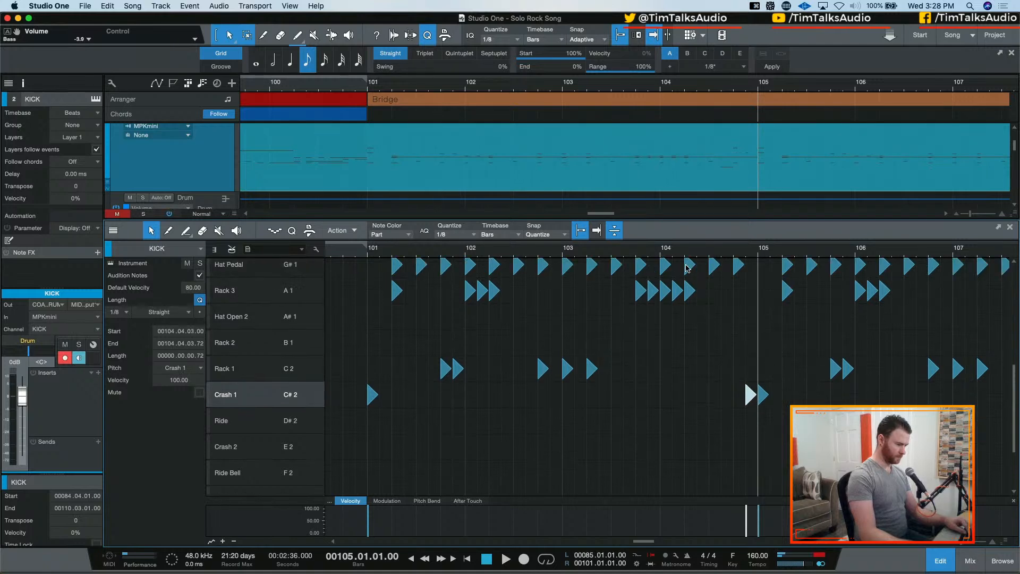
Audition the edited drum transition into bar 105 from 103.04.03 and again from 102.04.03
left_click(654, 251)
key("space")
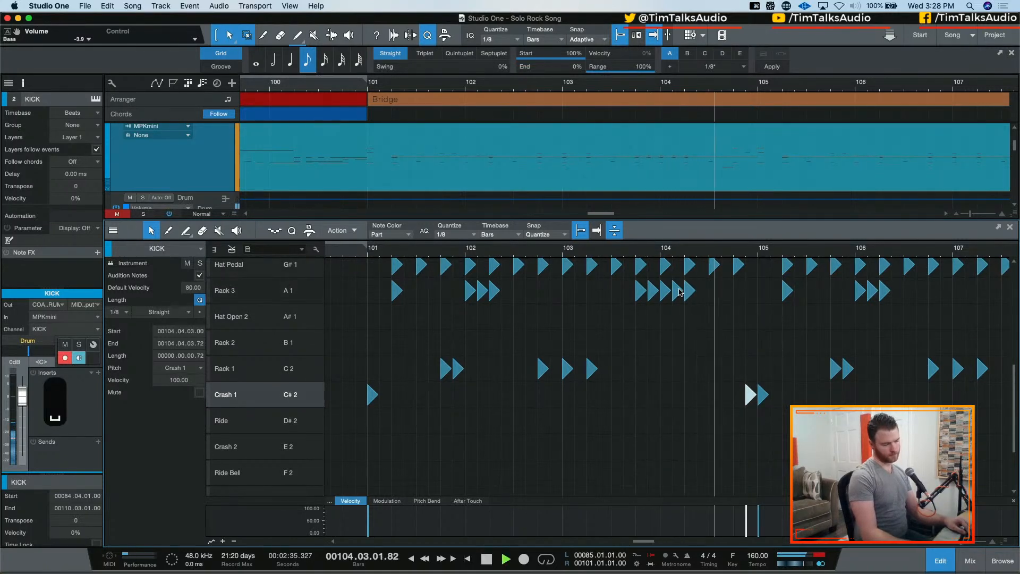
key("space")
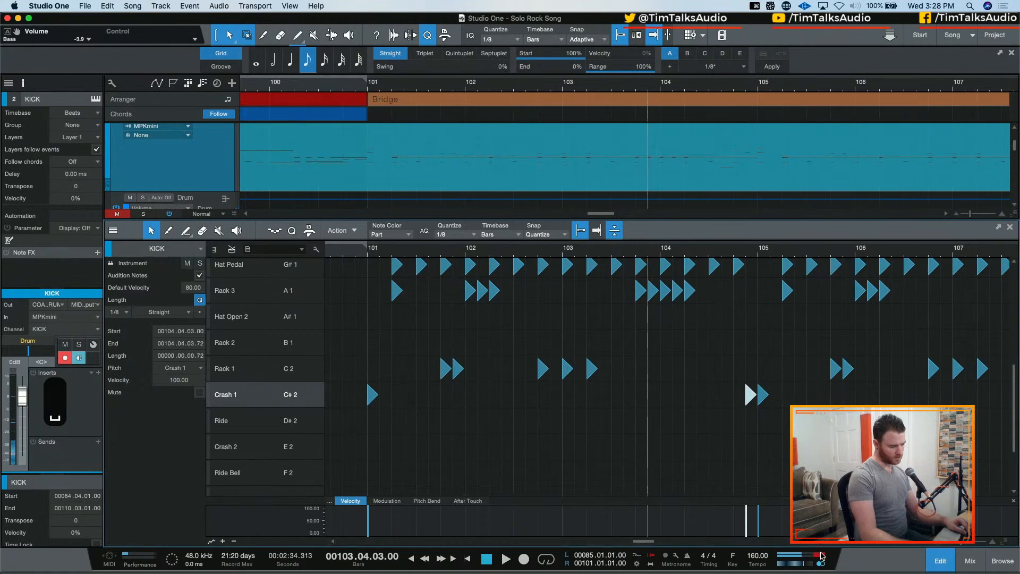
left_click(555, 253)
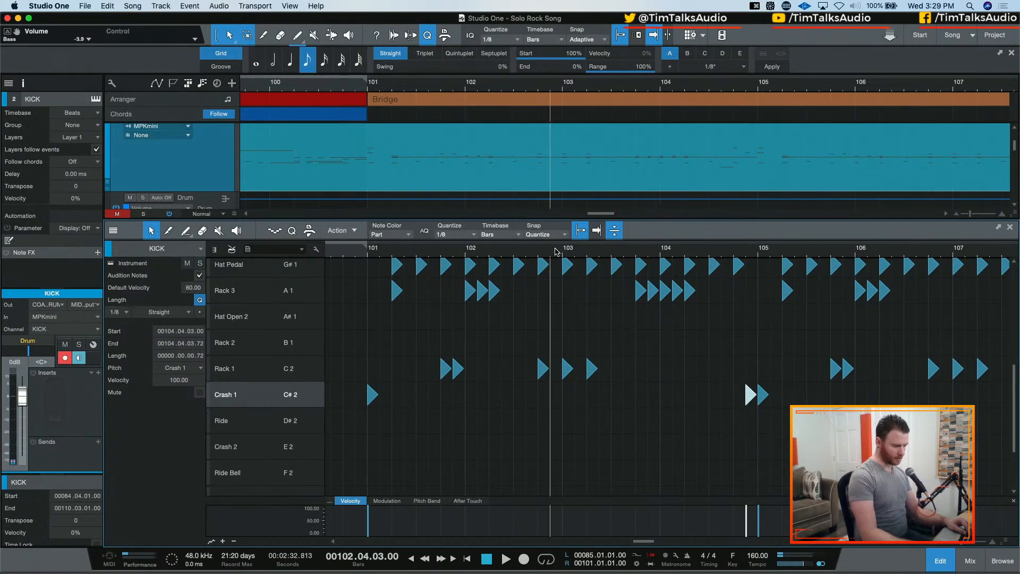
key("space")
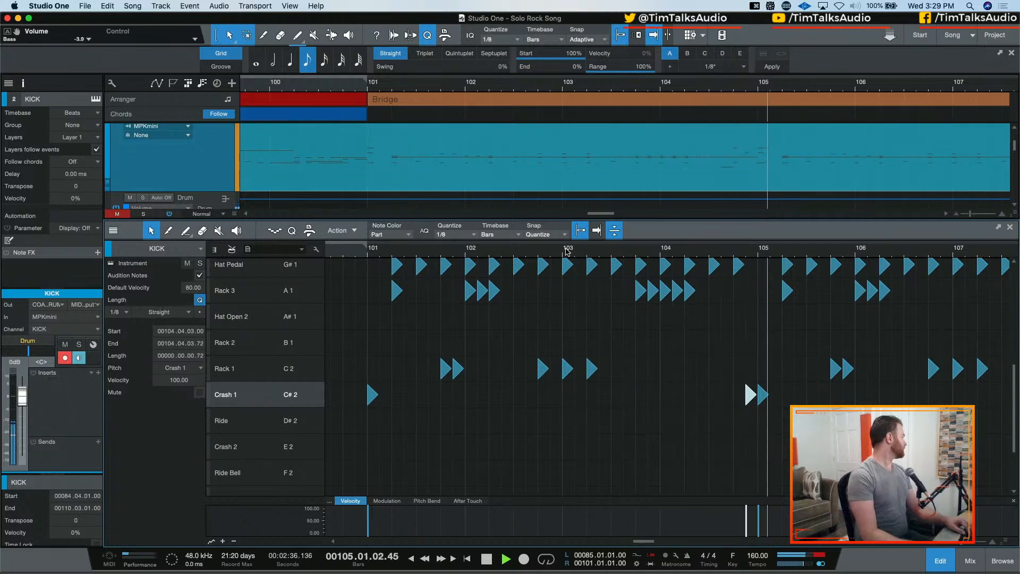
key("space")
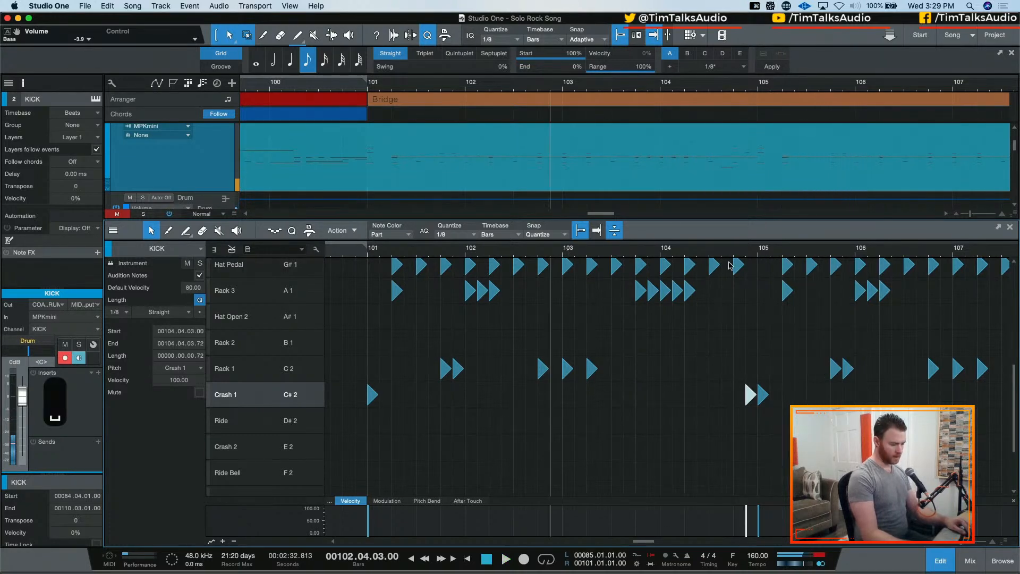
key("space")
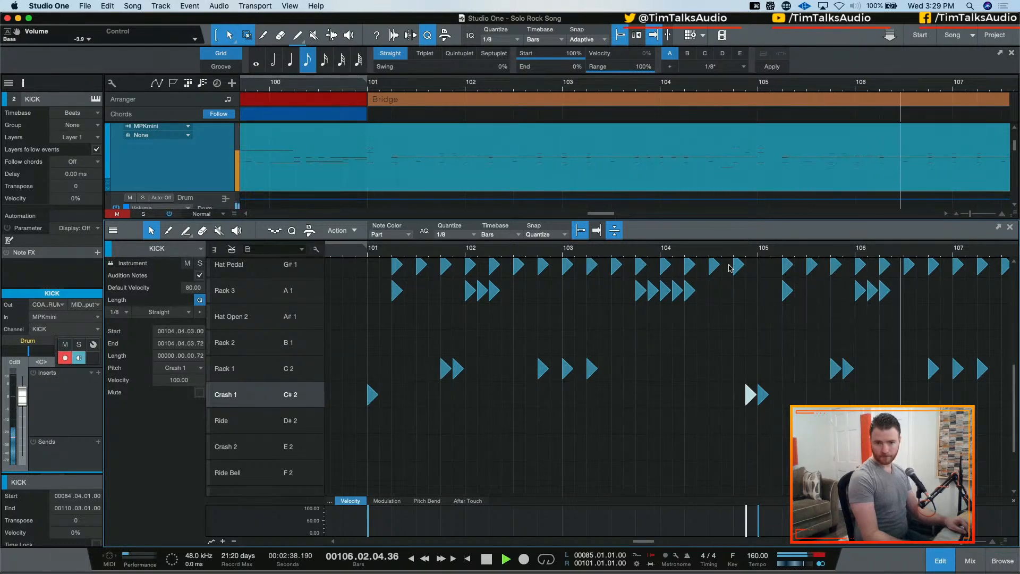
Play the bridge drums from 102.04.03 through bar 108, reviewing the kick, snare, tom and crash hits
key("space")
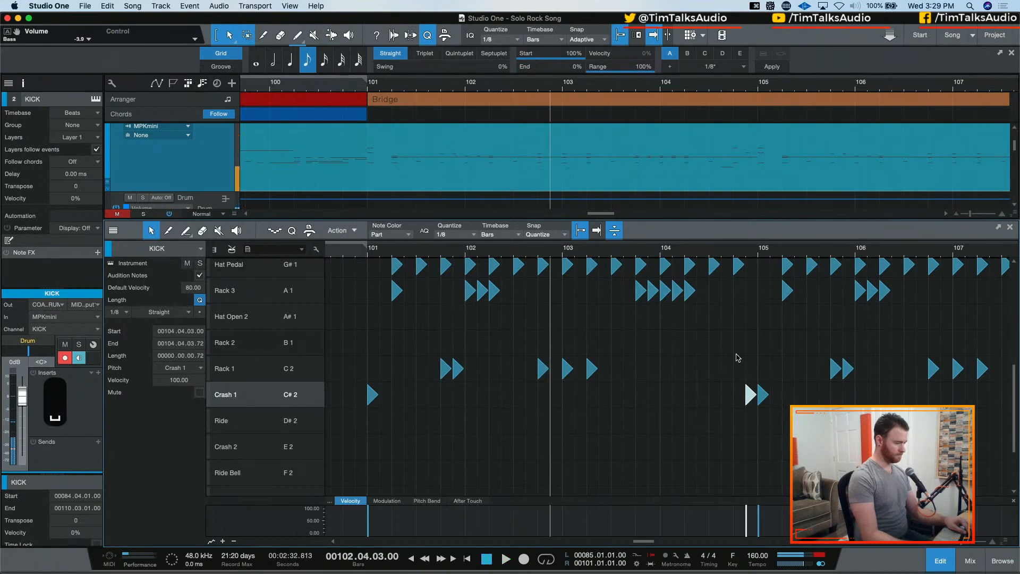
scroll(737, 355, "up", 1)
scroll(659, 345, "right", 2)
scroll(576, 329, "up", 3)
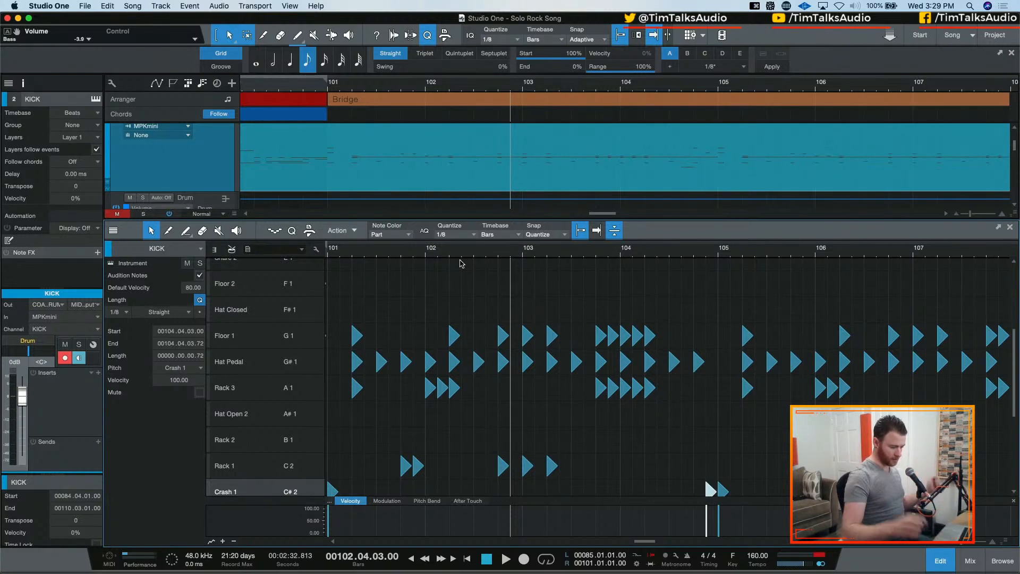
left_click(822, 558)
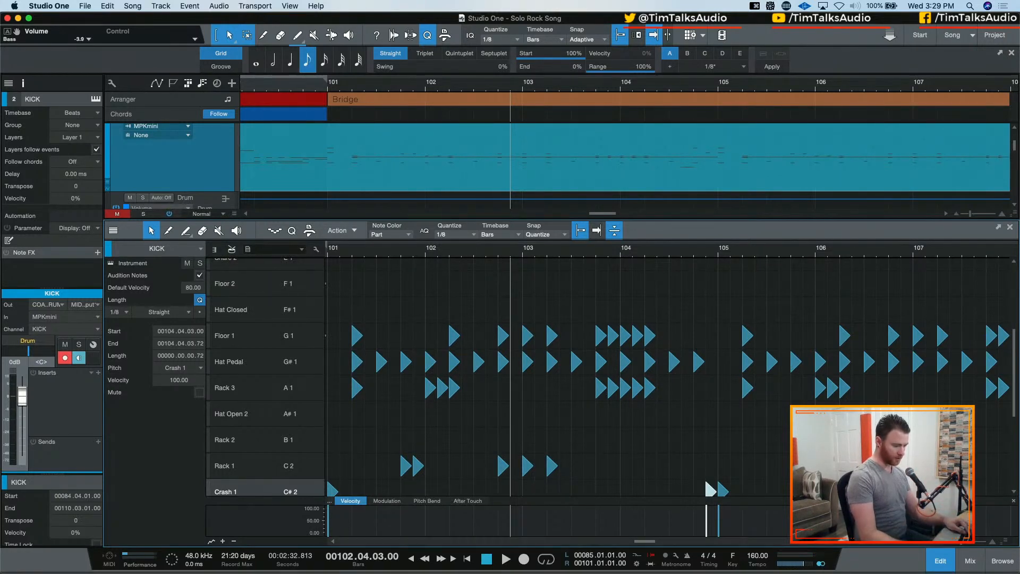
key("space")
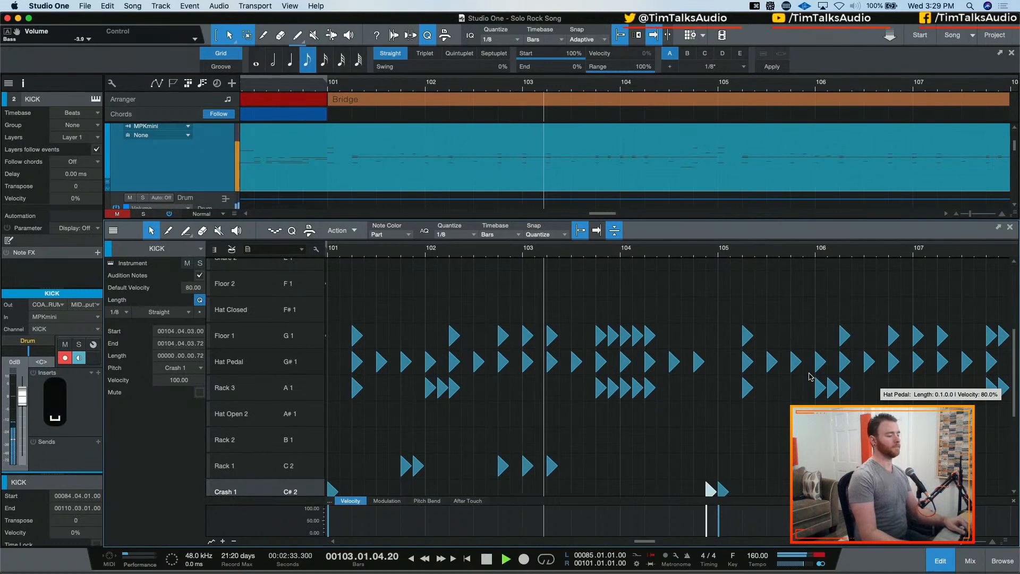
scroll(763, 372, "up", 4)
scroll(763, 372, "up", 1)
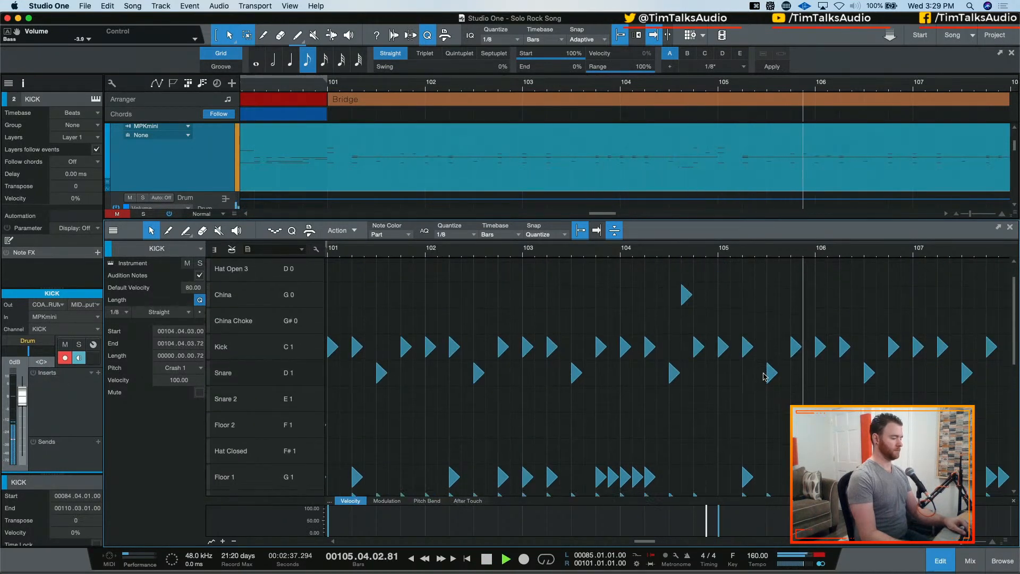
scroll(765, 375, "down", 8)
scroll(765, 376, "down", 5)
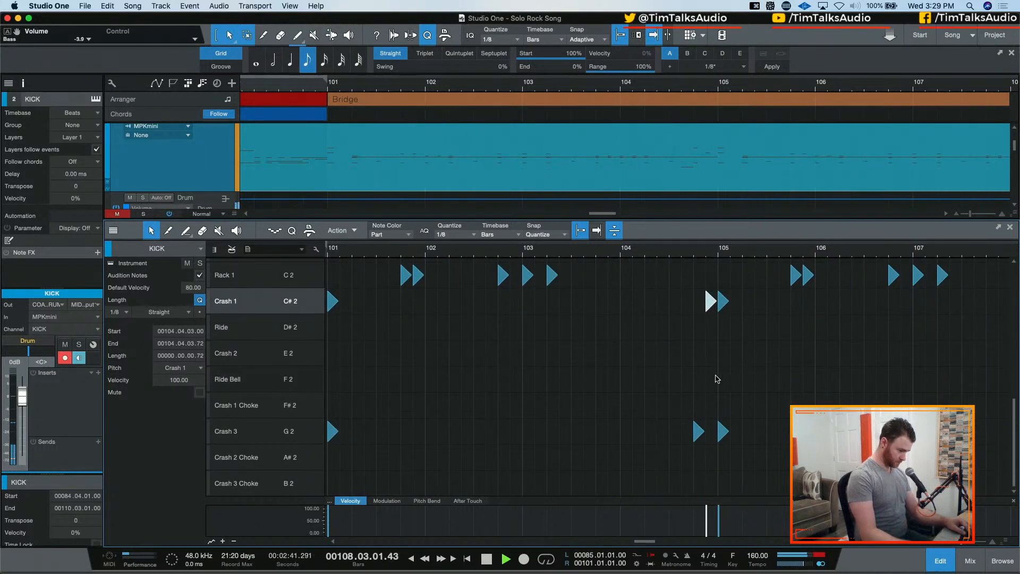
key("space")
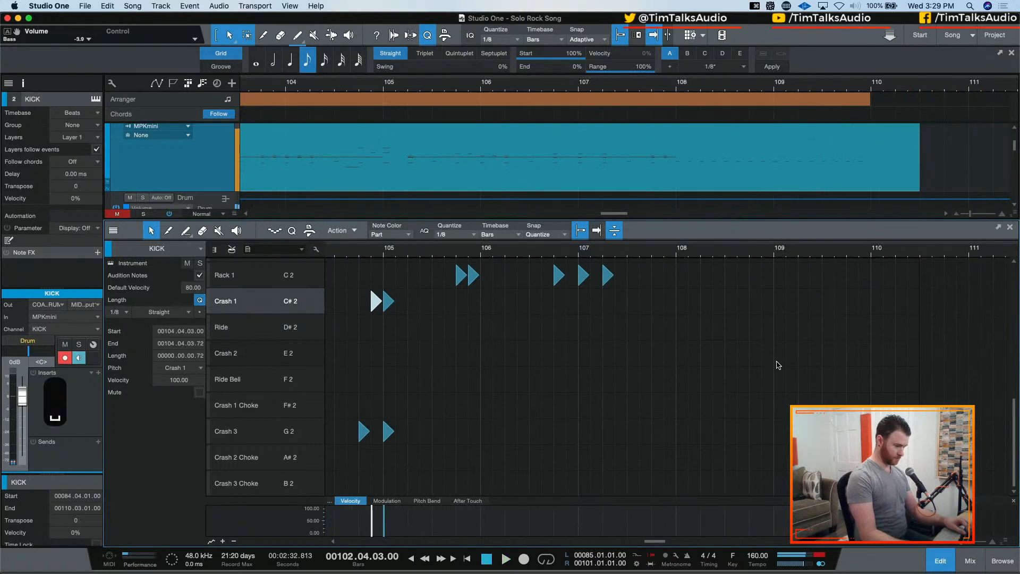
Try to copy the snare roll in bars 108–109 onto Floor 1, and undo the copy
scroll(775, 367, "up", 10)
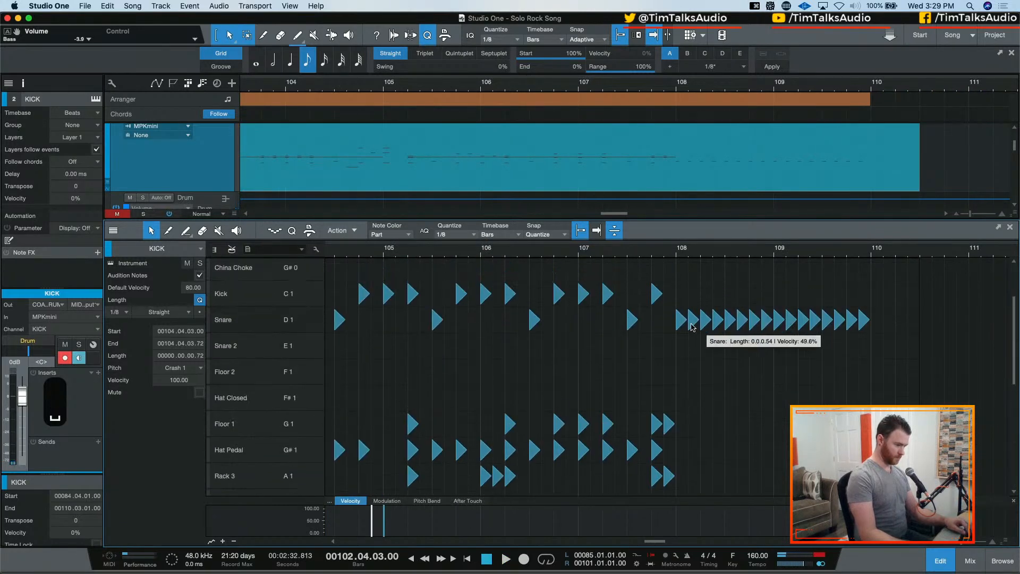
left_click_drag(665, 308, 909, 337)
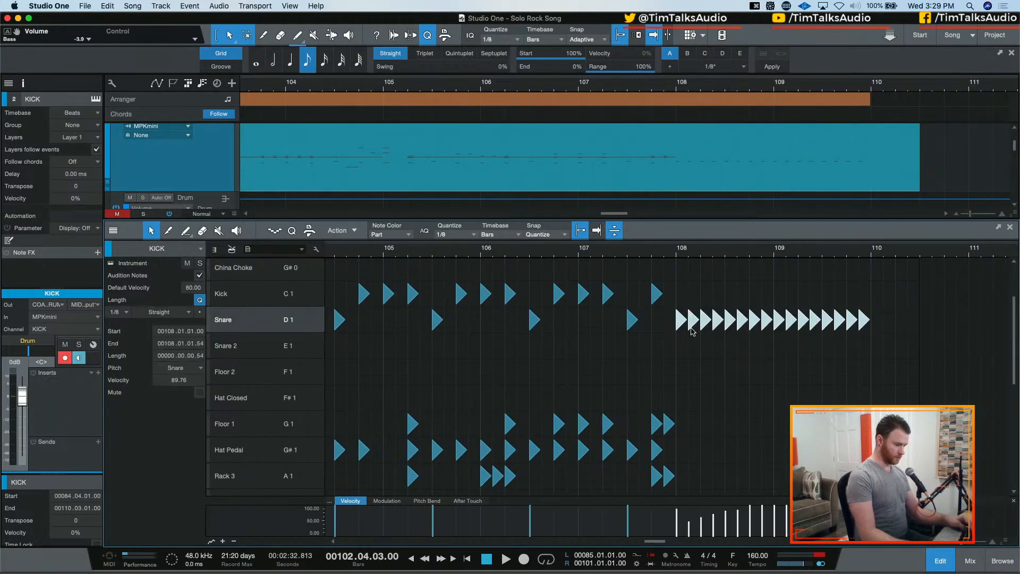
left_click_drag(692, 329, 683, 424)
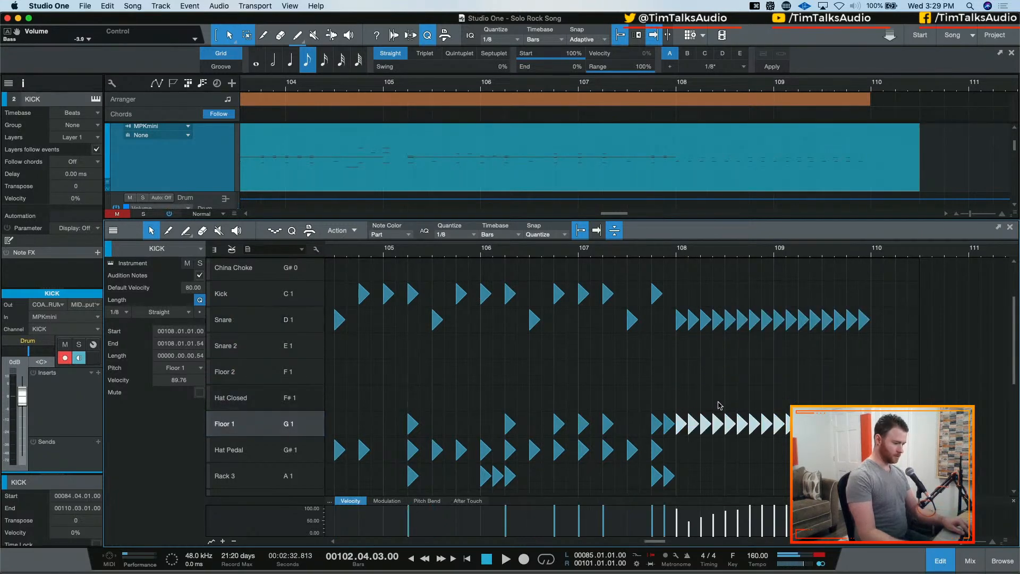
key("super+z")
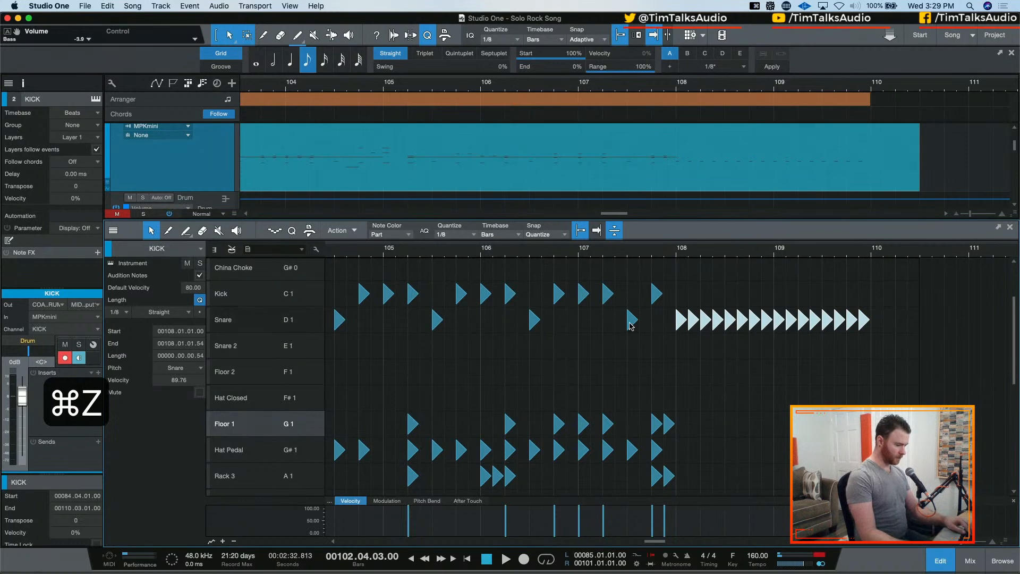
Draw a rising straight-line velocity ramp over the snare roll in bars 108–109, starting at about 15%, and audition it
left_click_drag(664, 333, 920, 307)
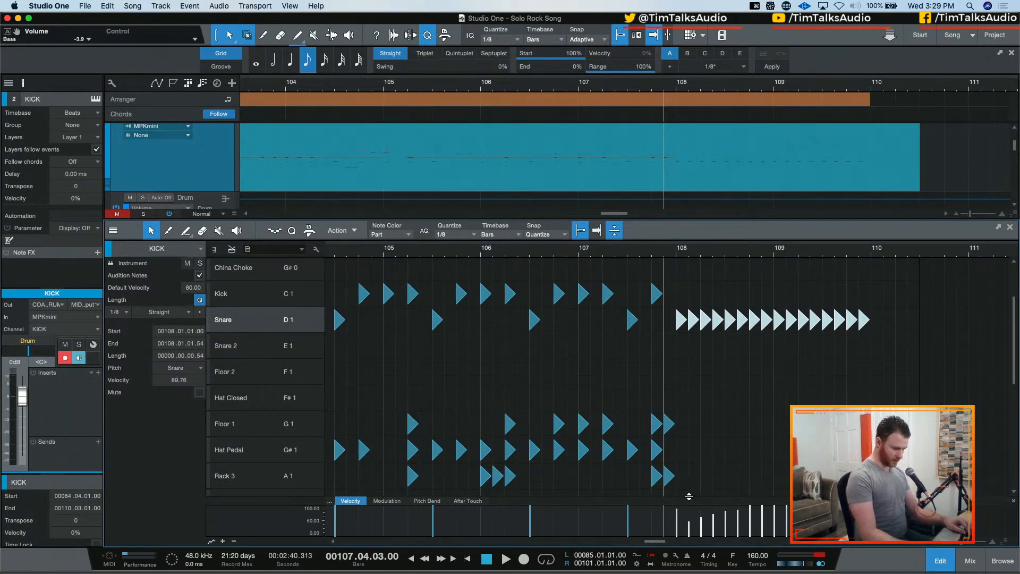
left_click(190, 239)
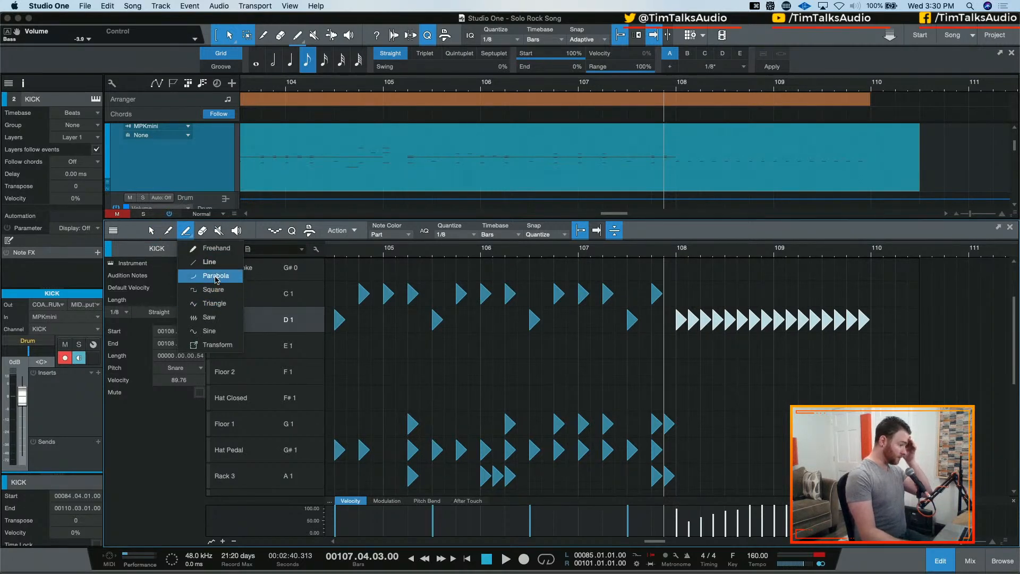
left_click(210, 261)
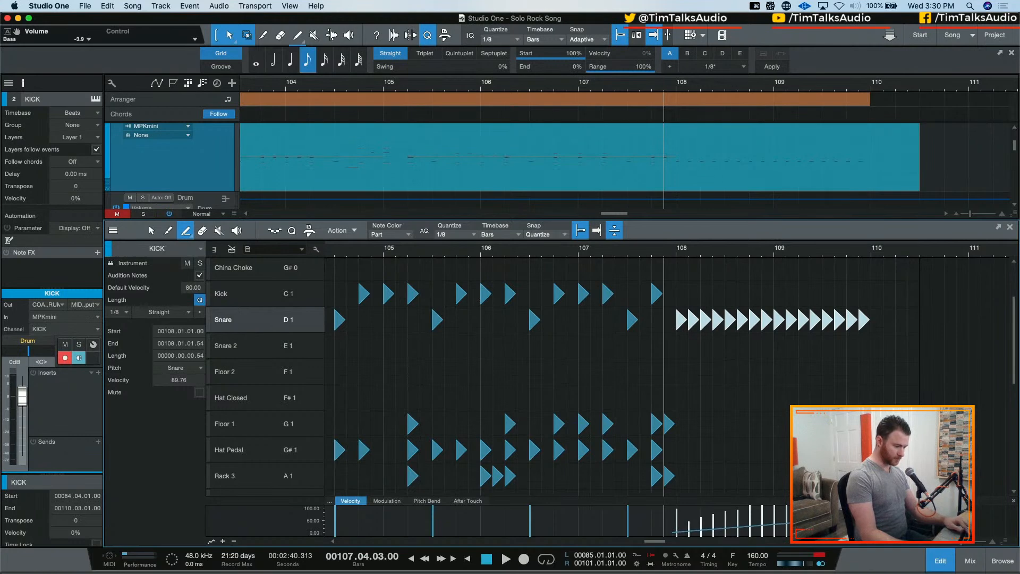
left_click_drag(672, 532, 790, 513)
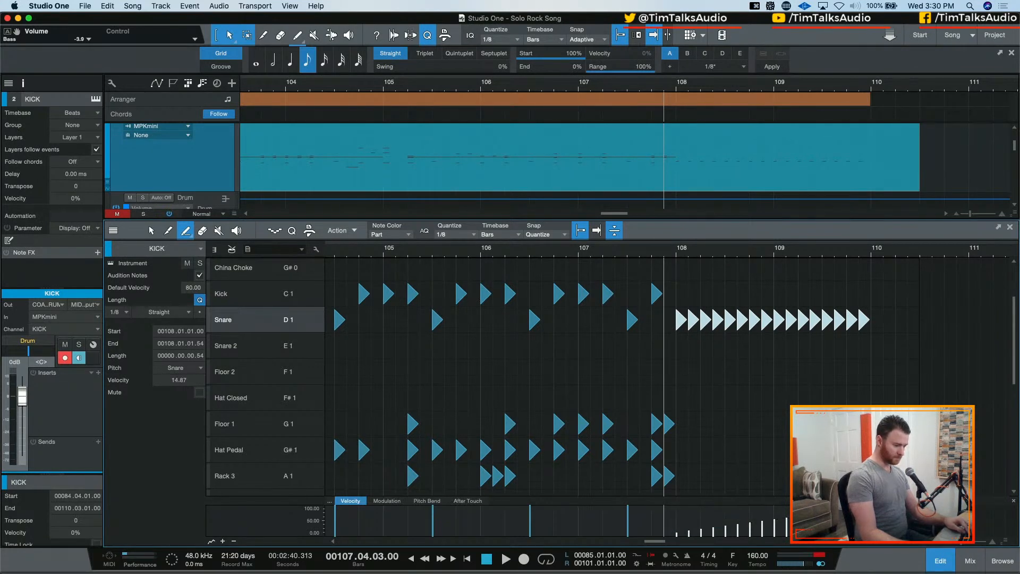
key("space")
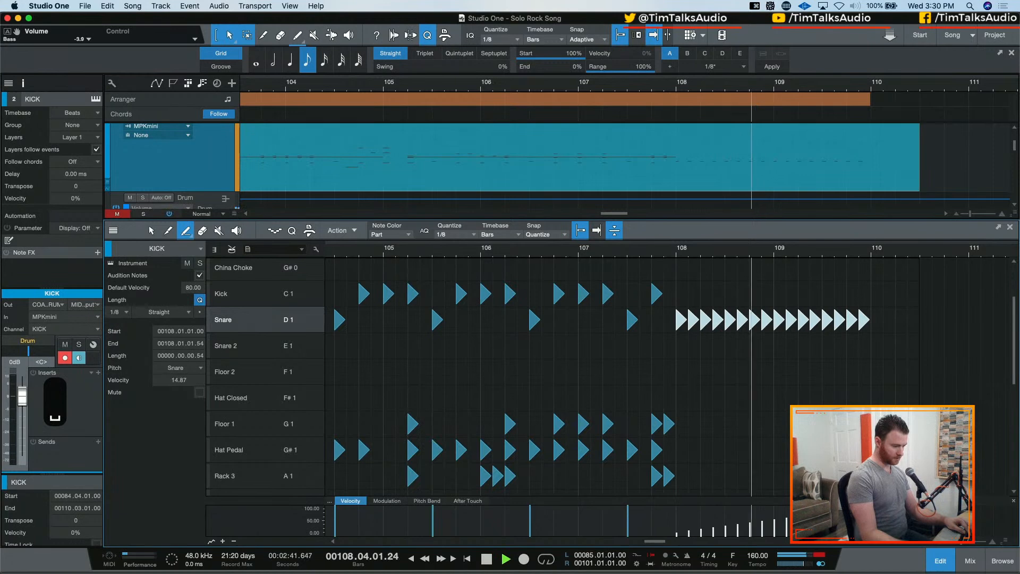
key("space")
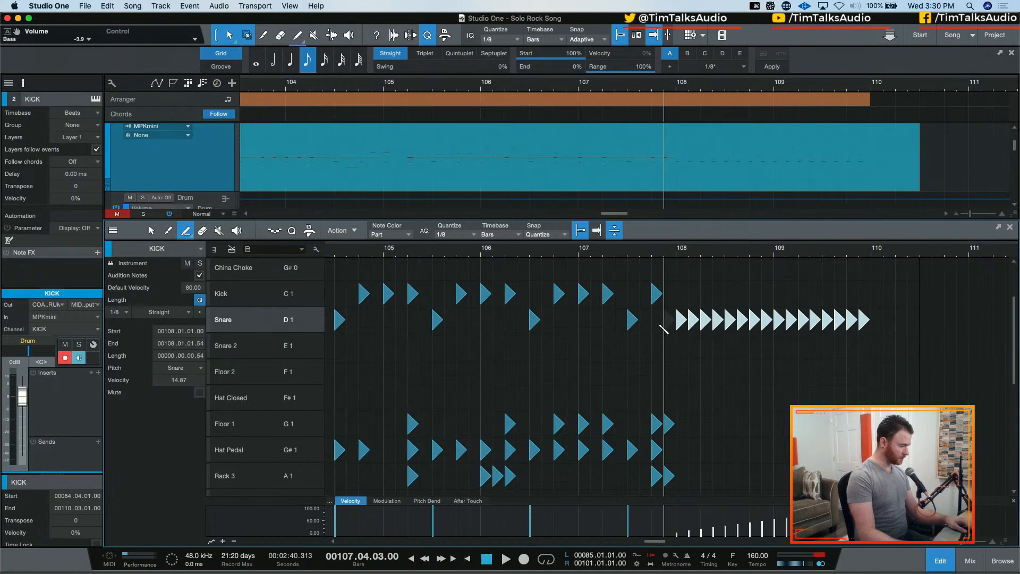
Duplicate the snare roll in bars 108–109 onto Floor 1 and audition the layered roll
key("1")
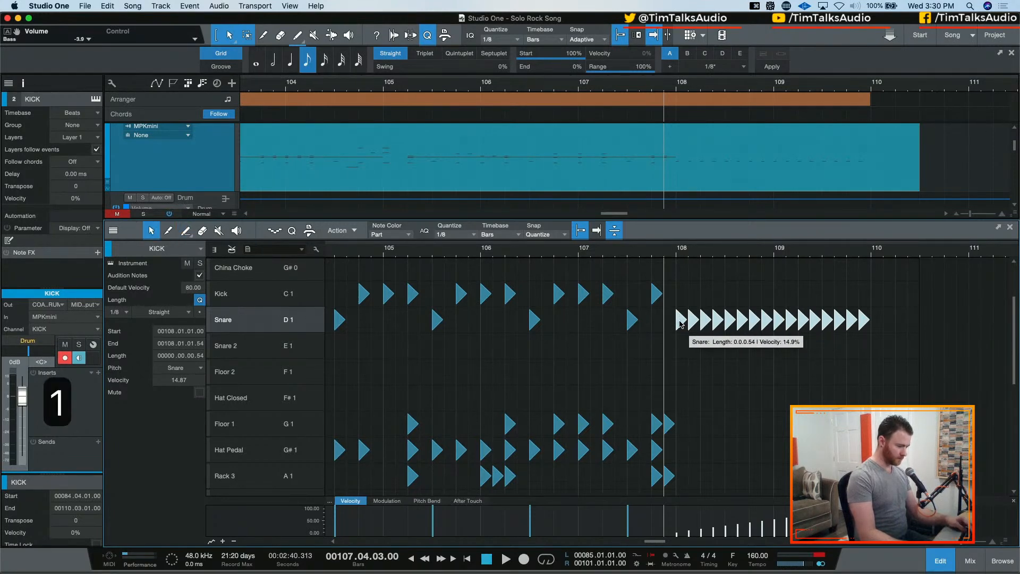
left_click_drag(680, 325, 683, 425)
key("space")
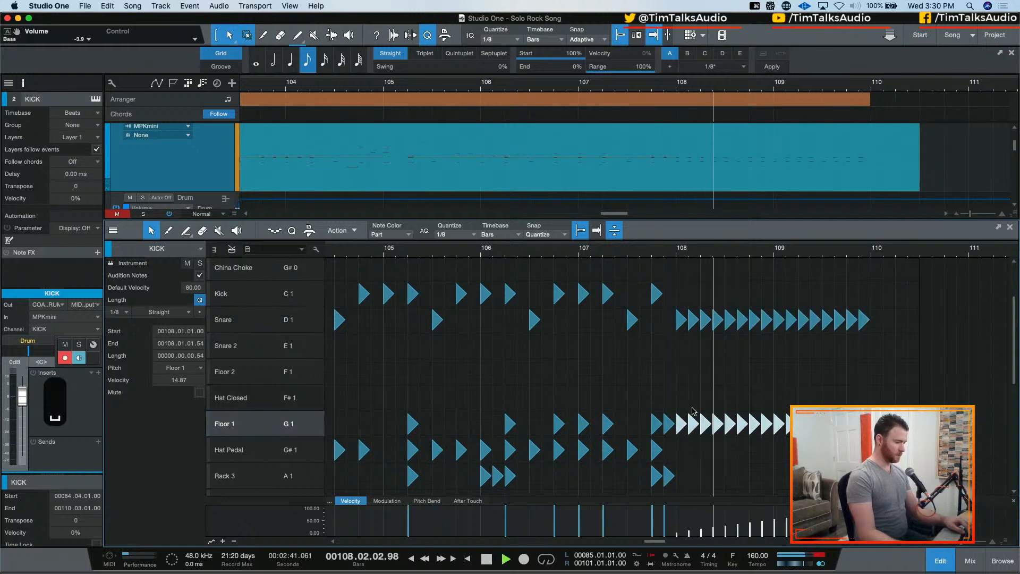
key("space")
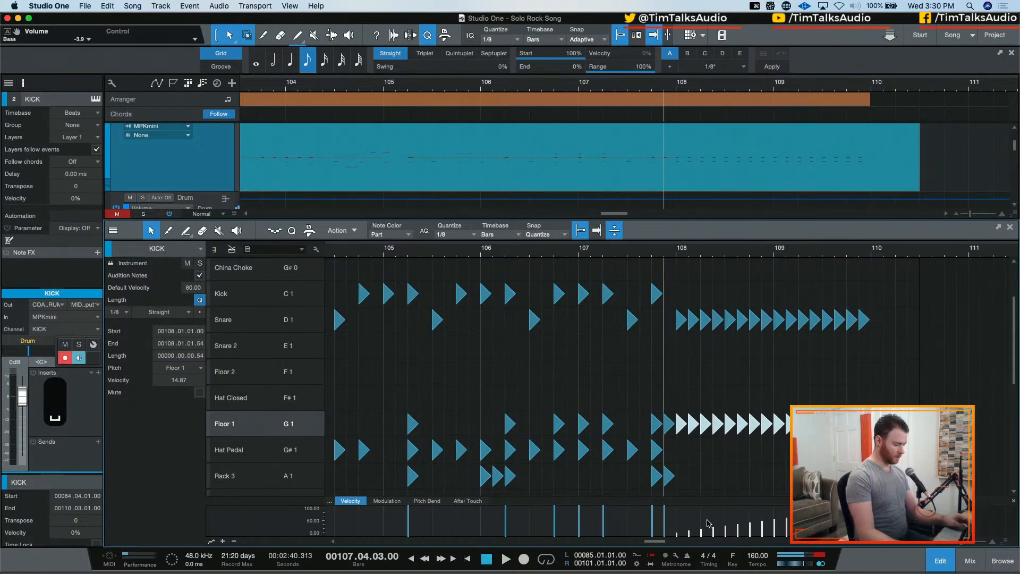
Transform the Floor 1 roll's velocities in bars 108–109 into a shallower ramp with a louder start, and audition it
left_click_drag(764, 530, 670, 541)
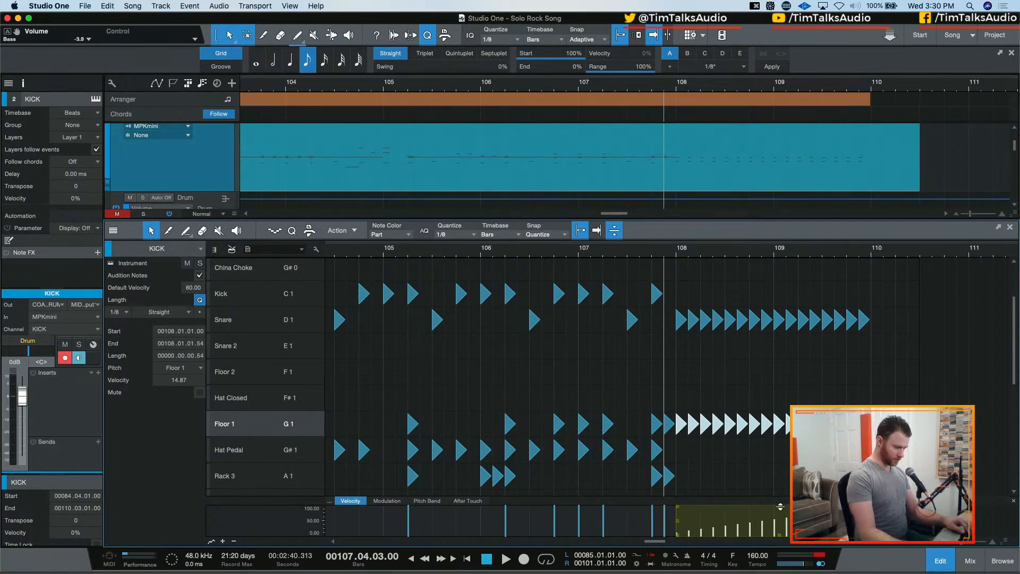
left_click_drag(778, 496, 778, 515)
key("super+z")
key("super+z")
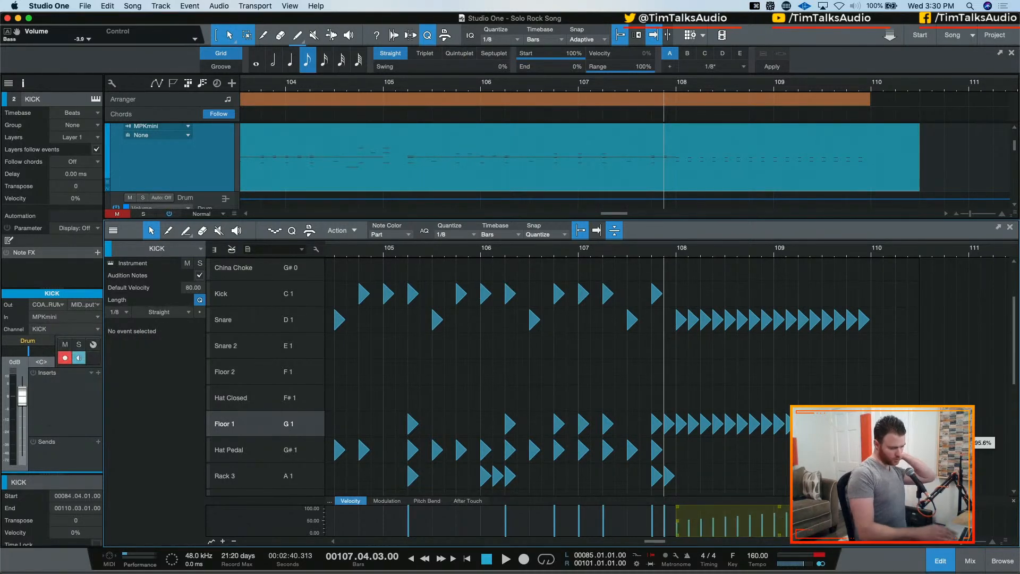
key("space")
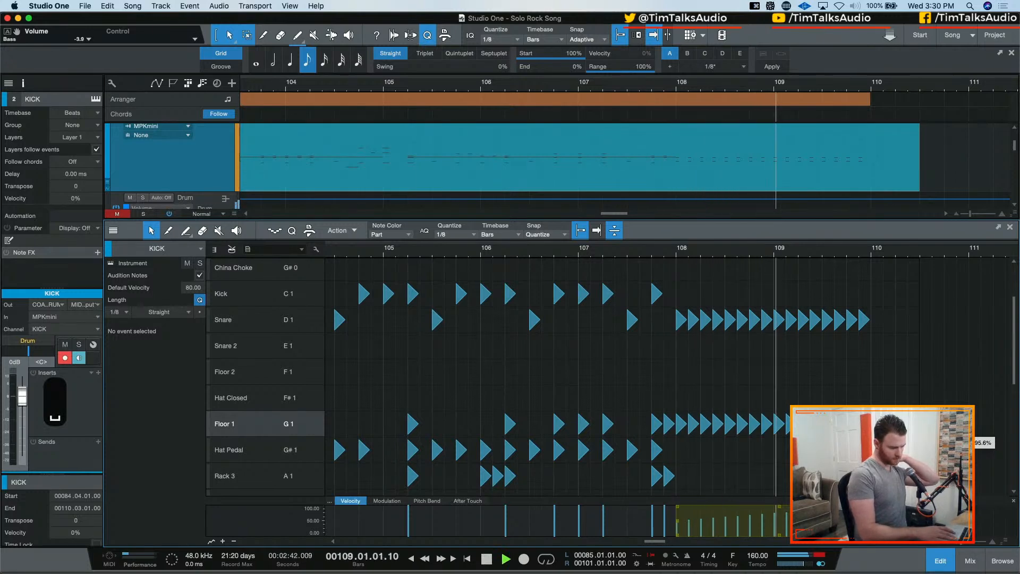
key("space")
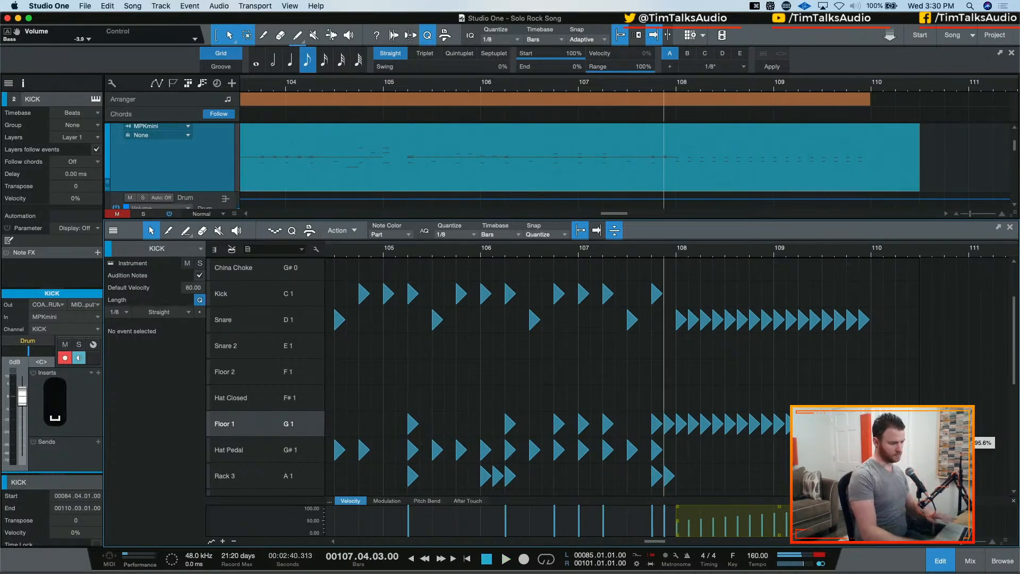
Try to transform the Floor 1 roll's velocities to a uniform full level, and undo the change
scroll(786, 342, "right", 5)
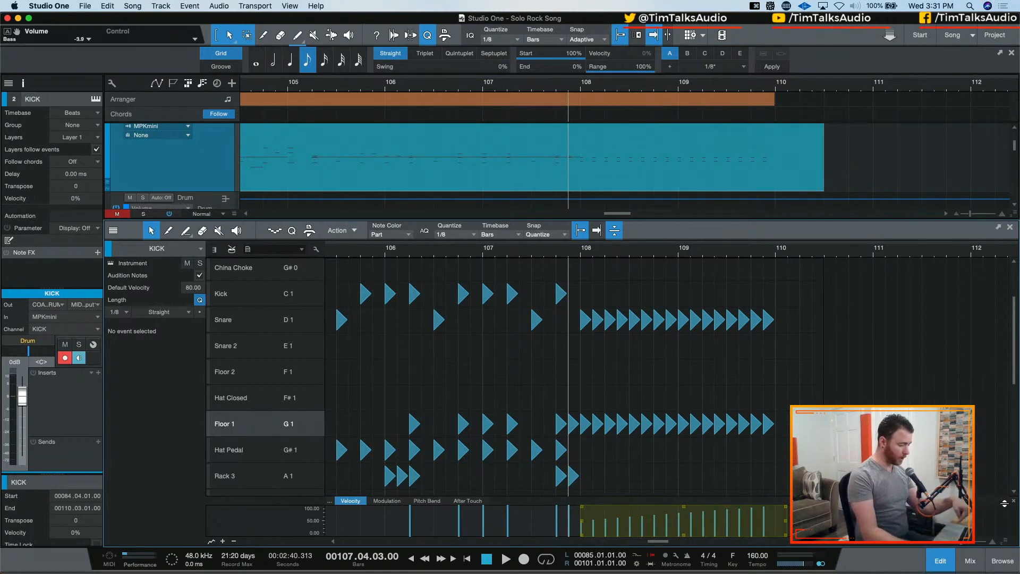
left_click(797, 526)
left_click_drag(775, 526, 573, 527)
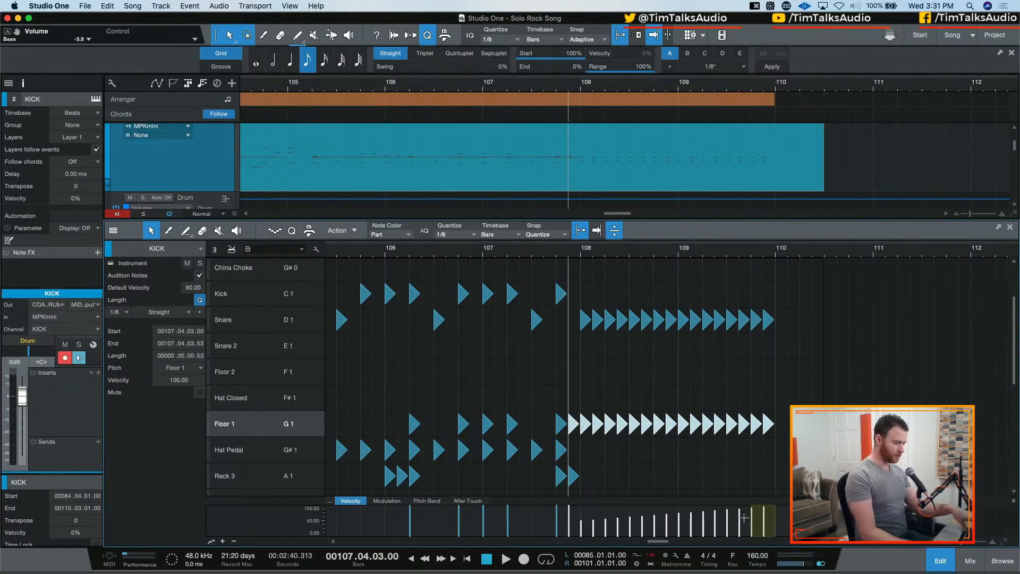
left_click_drag(743, 517, 614, 523)
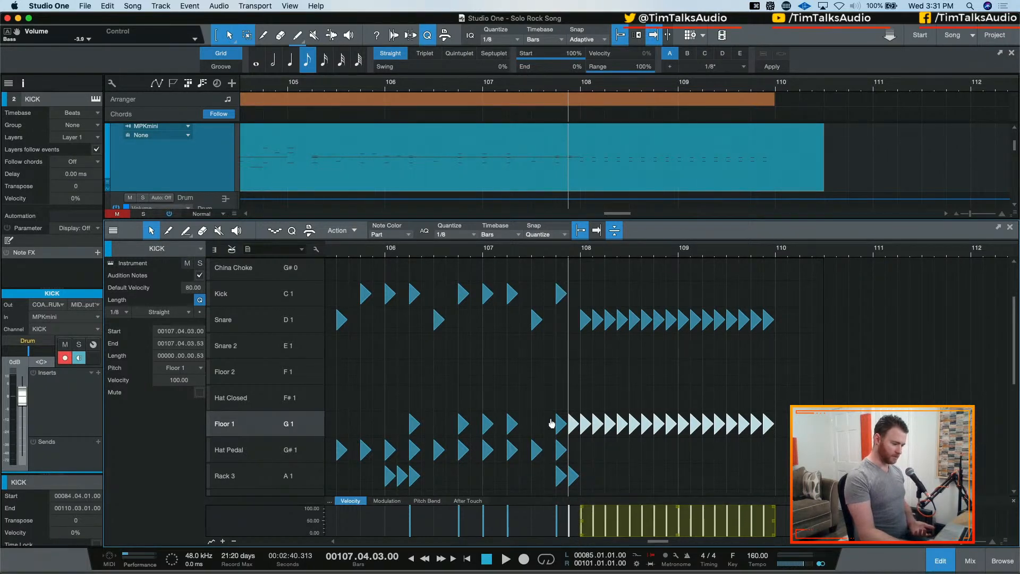
left_click_drag(561, 501, 561, 573)
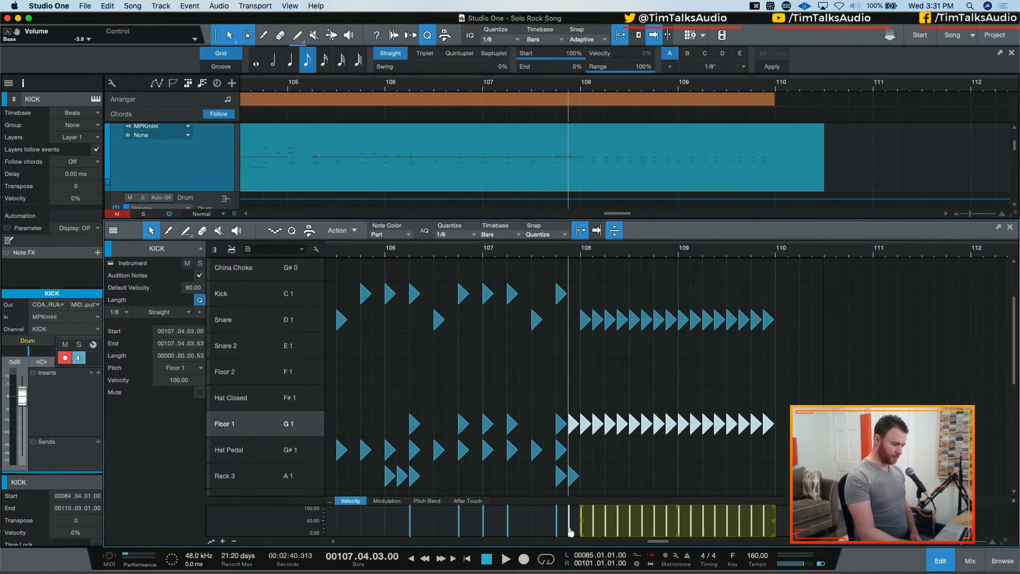
key("super+z")
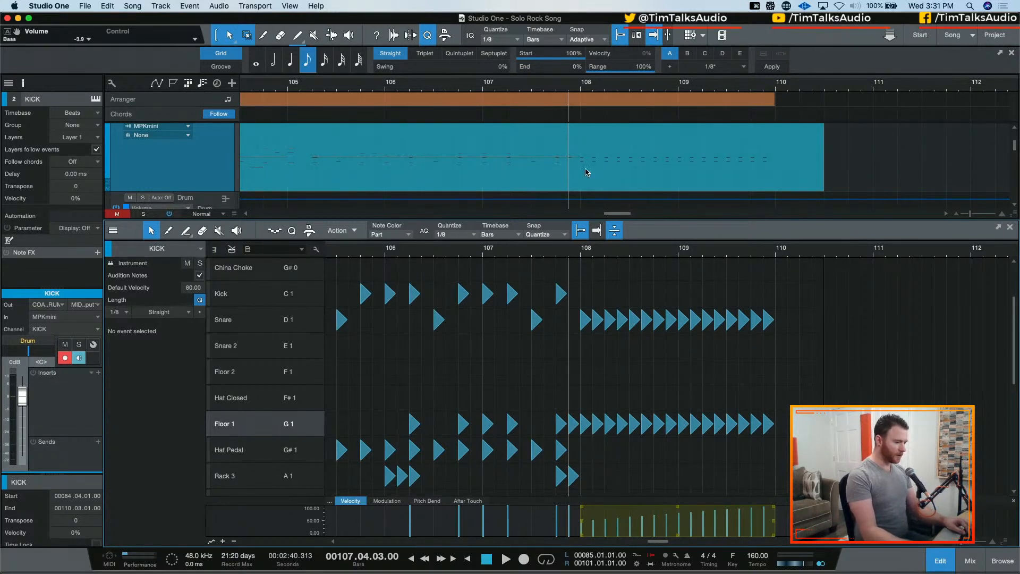
Trim the end of the KICK drum event to 110.01.01 and audition the roll from 107.04.03
left_click_drag(826, 166, 776, 169)
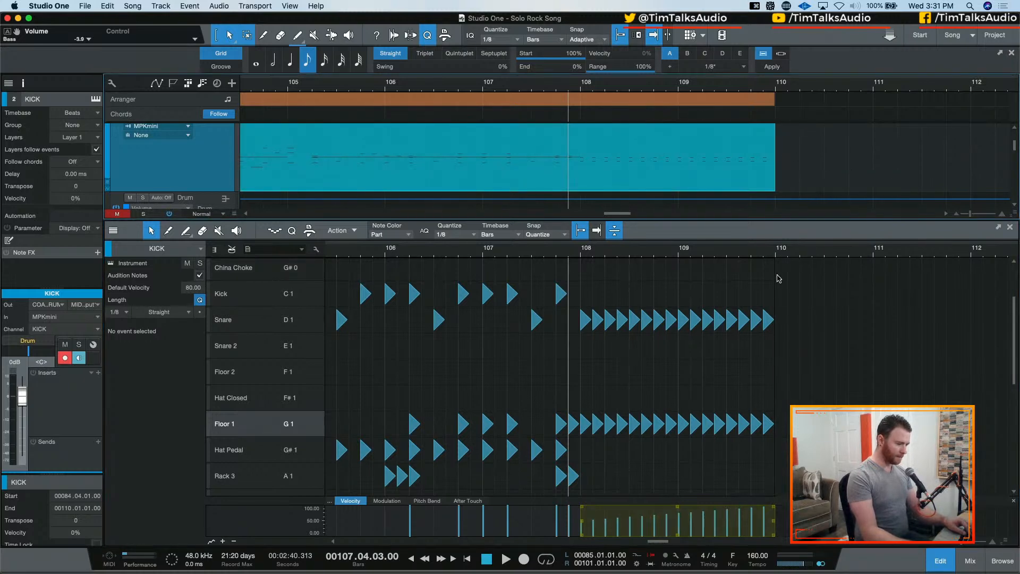
key("space")
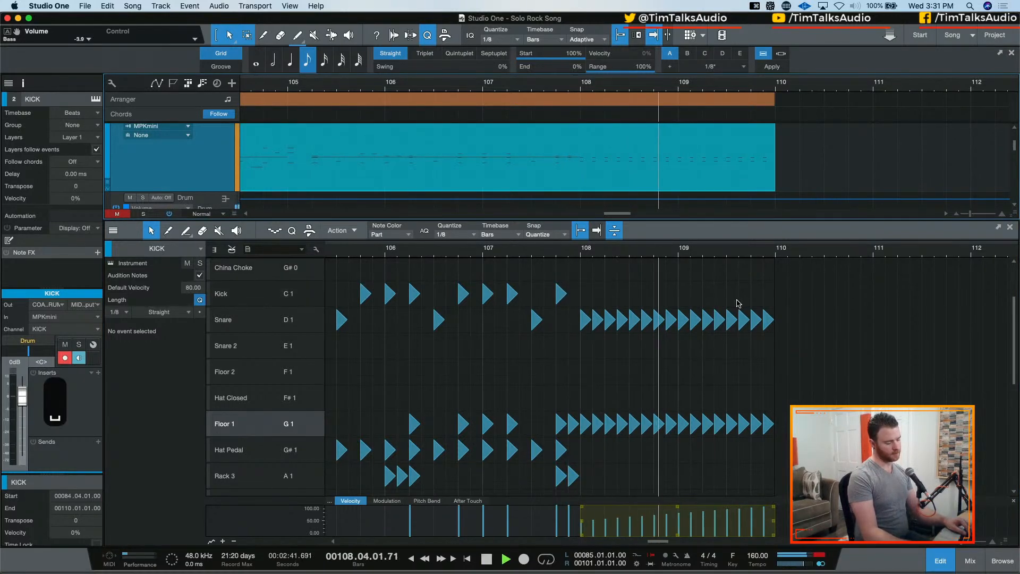
key("space")
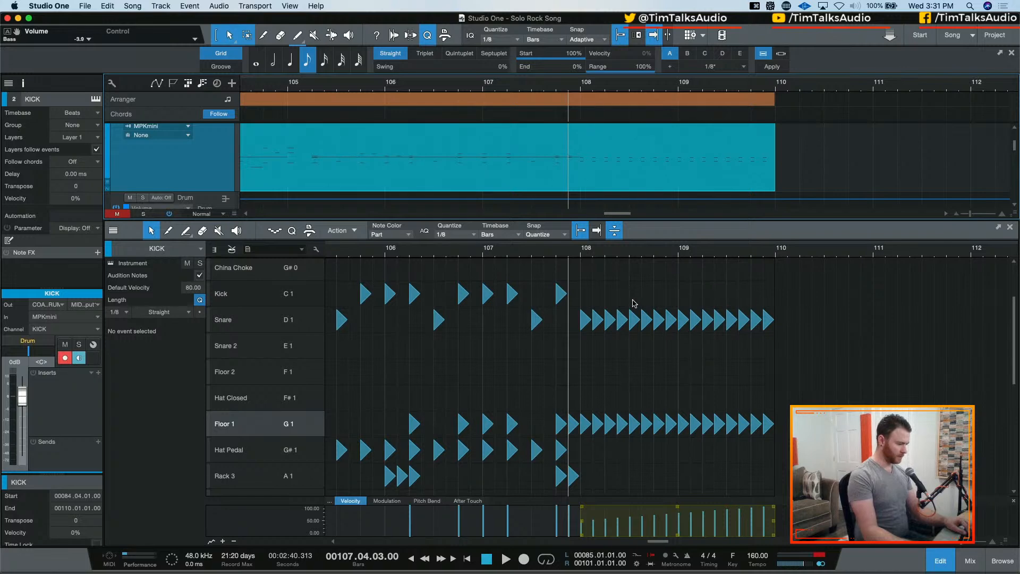
Set the drum editor's quantize to 1/4, paint quarter-note kicks across bars 108 and 109, and audition them
left_click(471, 235)
left_click(502, 251)
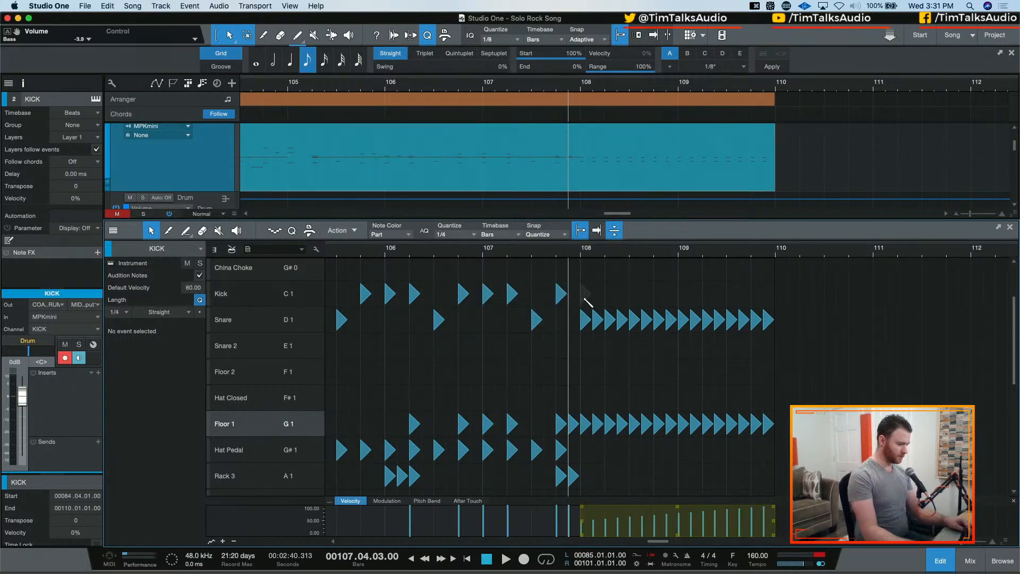
left_click_drag(588, 303, 760, 300)
key("space")
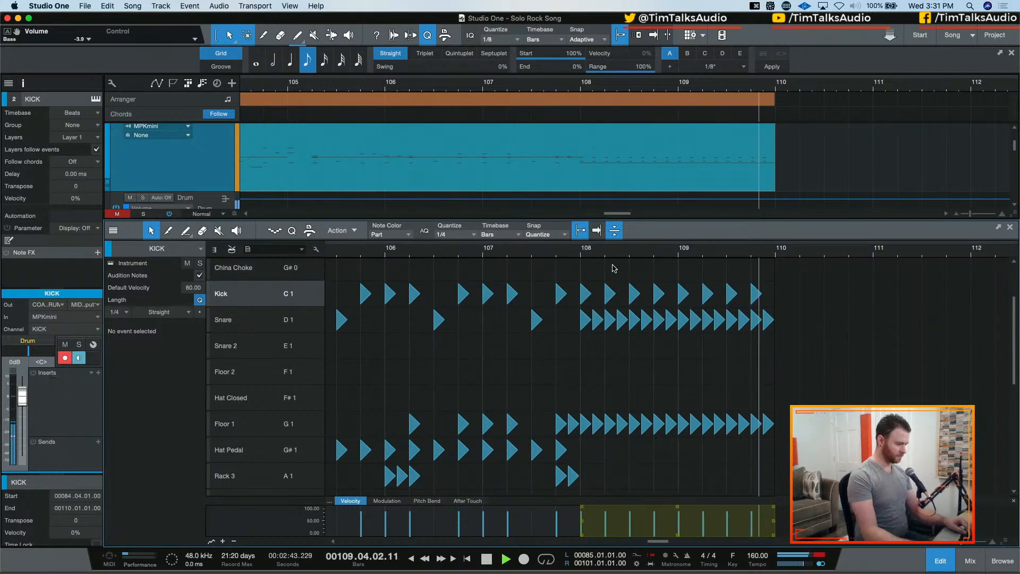
key("space")
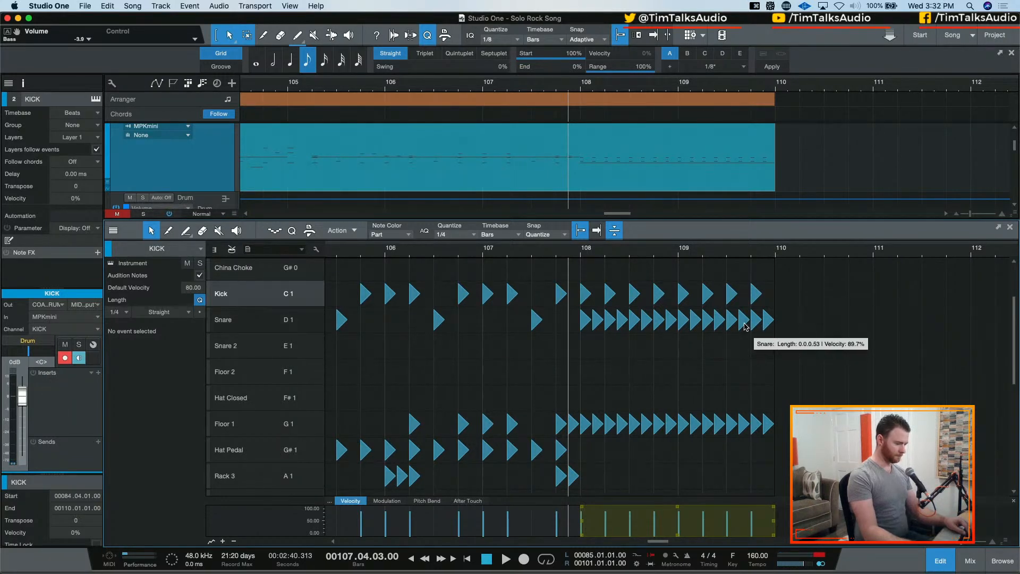
Move the final Floor 1 hit of bar 109 to Floor 2 and clear the last three snare hits from the roll
left_click_drag(768, 423, 768, 377)
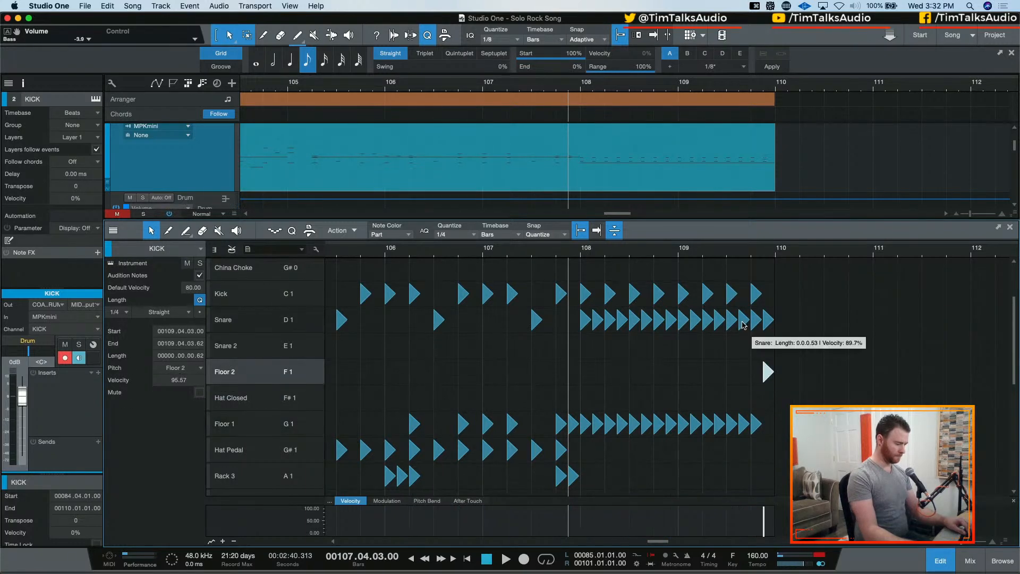
left_click(767, 322)
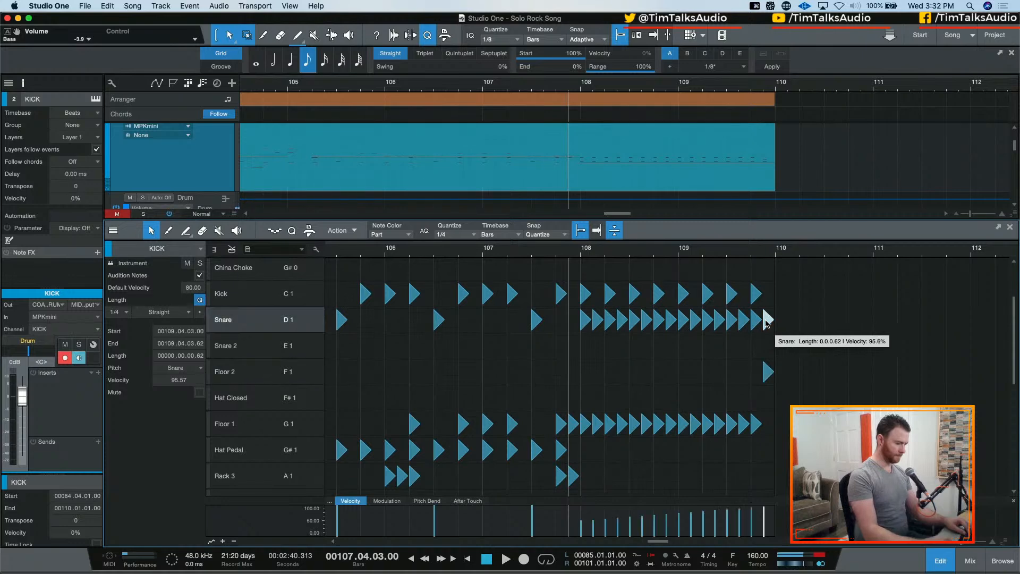
key("BackSpace")
left_click(752, 322)
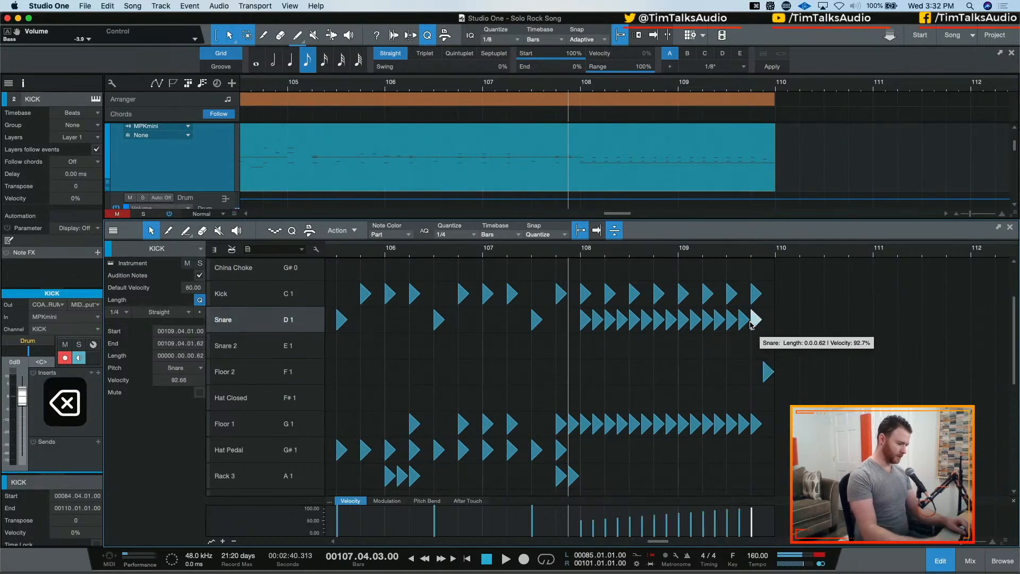
left_click_drag(752, 325, 745, 437)
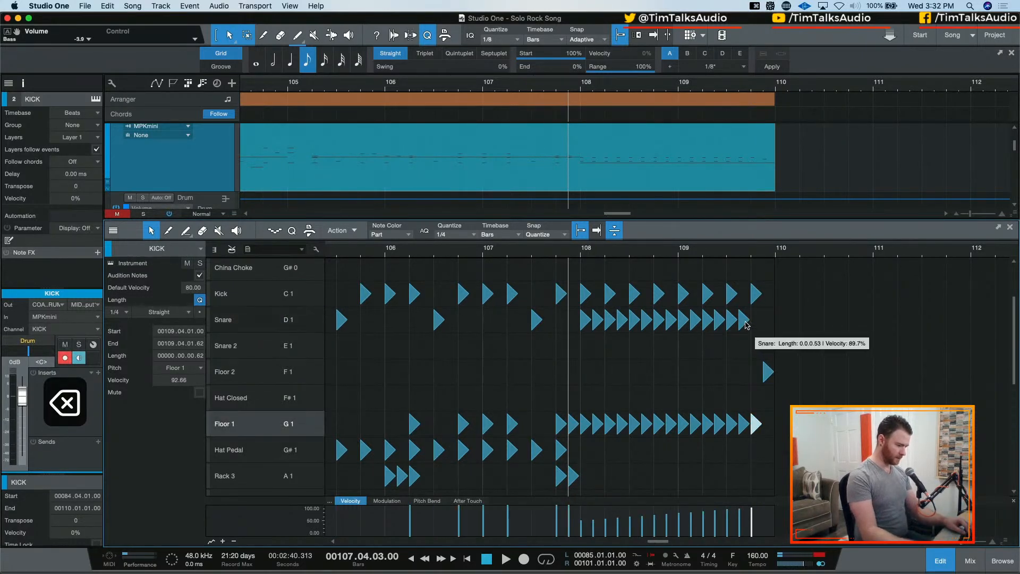
left_click_drag(745, 322, 743, 432)
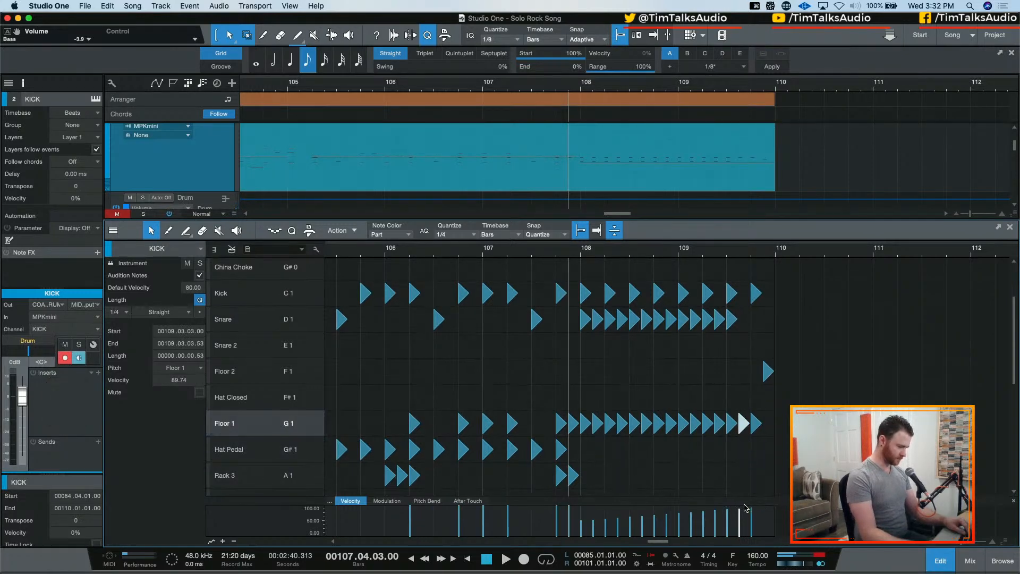
Try the Floor 1 hit at 109.03.03 on Rack 2, audition the fill, and undo the move
scroll(744, 474, "down", 7)
scroll(743, 298, "up", 5)
scroll(743, 311, "down", 1)
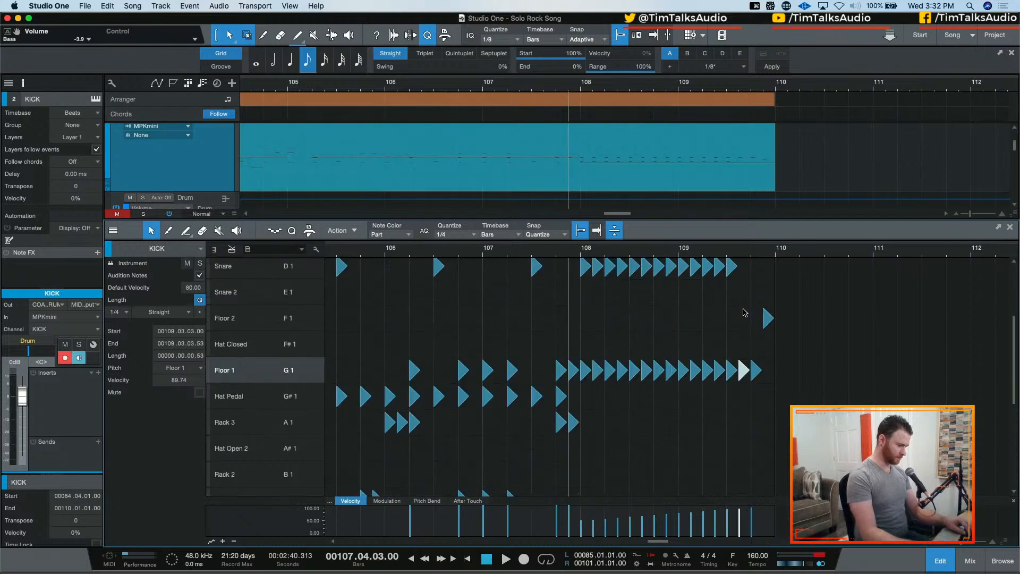
key("Down")
key("Down")
key("Down")
key("Down")
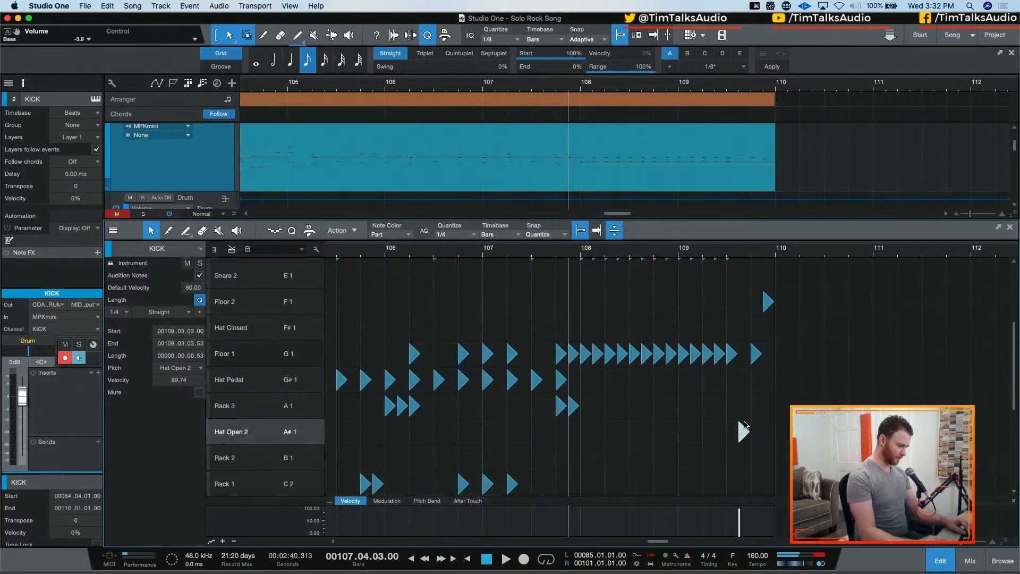
key("space")
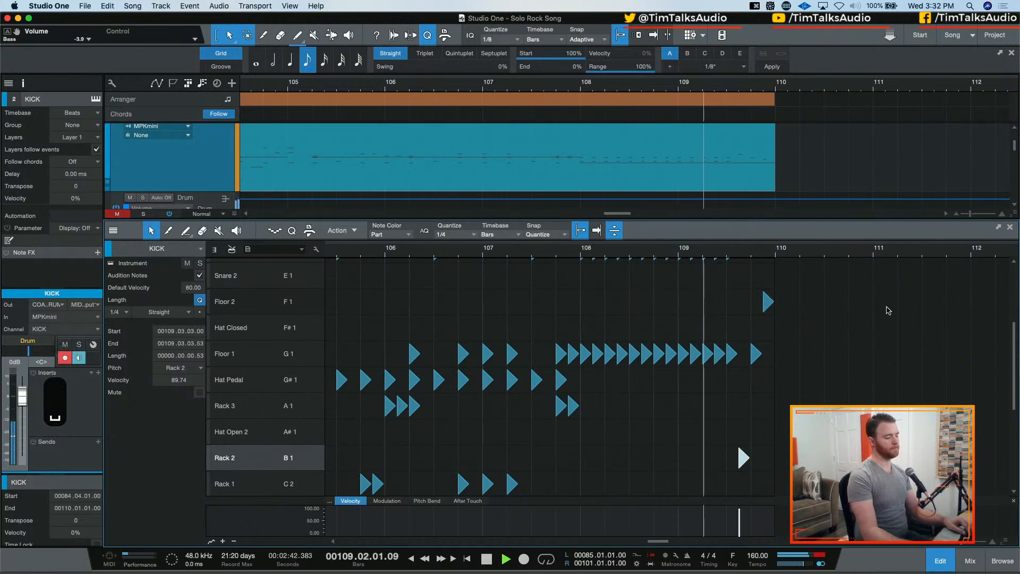
key("space")
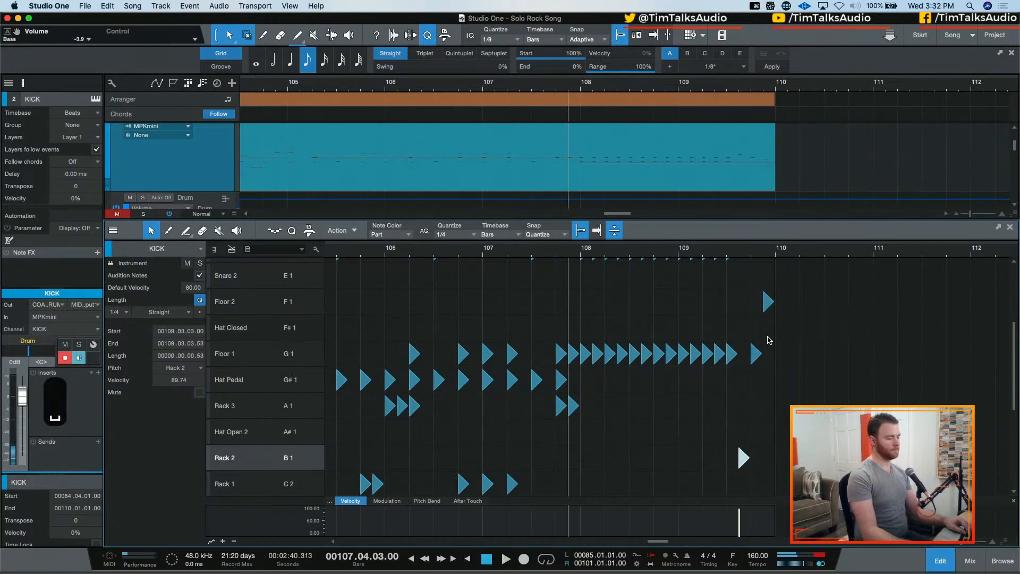
scroll(744, 395, "up", 2)
key("super+z")
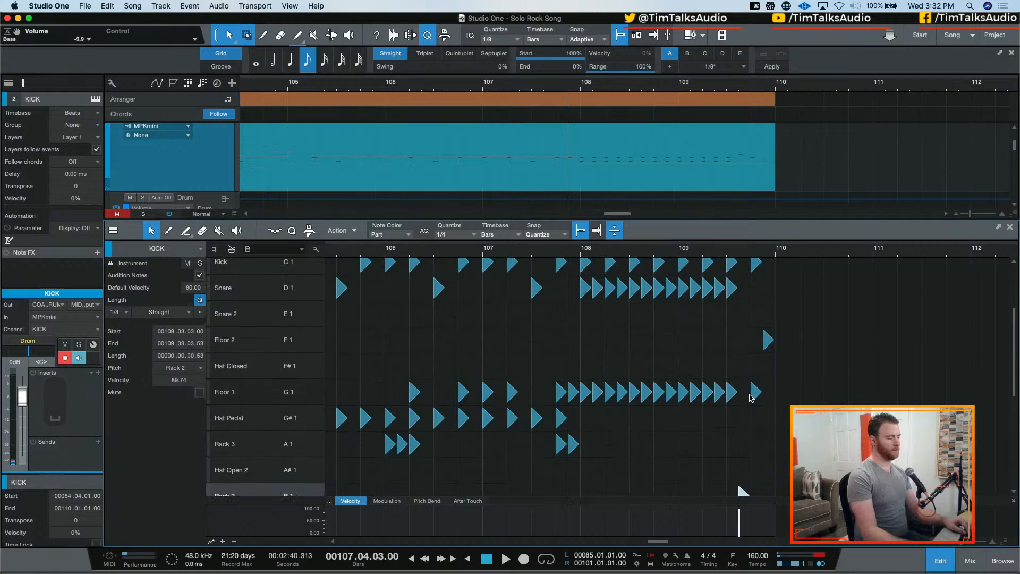
key("super+z")
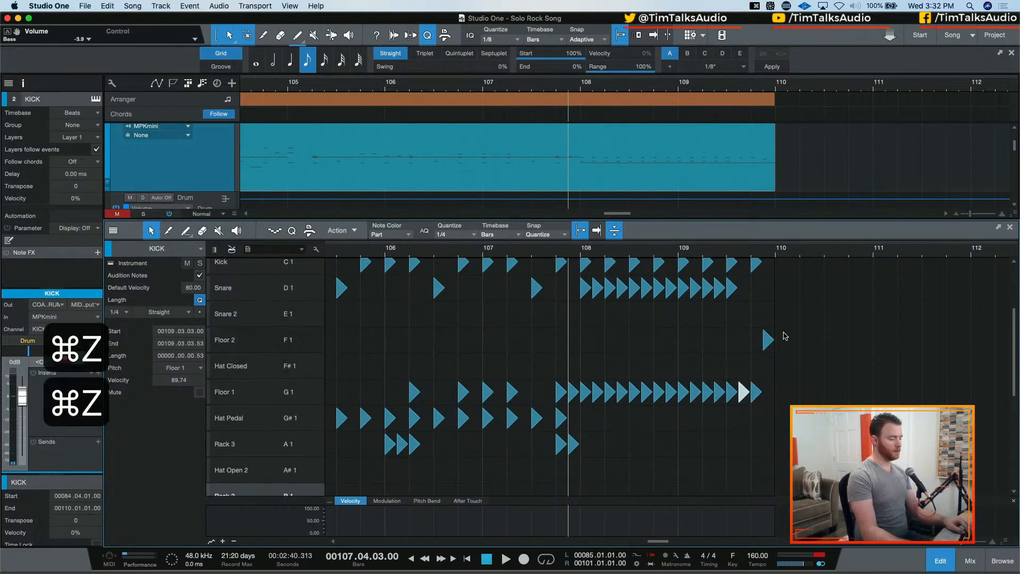
Audition the roll and delete the Floor 2 hit at 109.04.03
key("space")
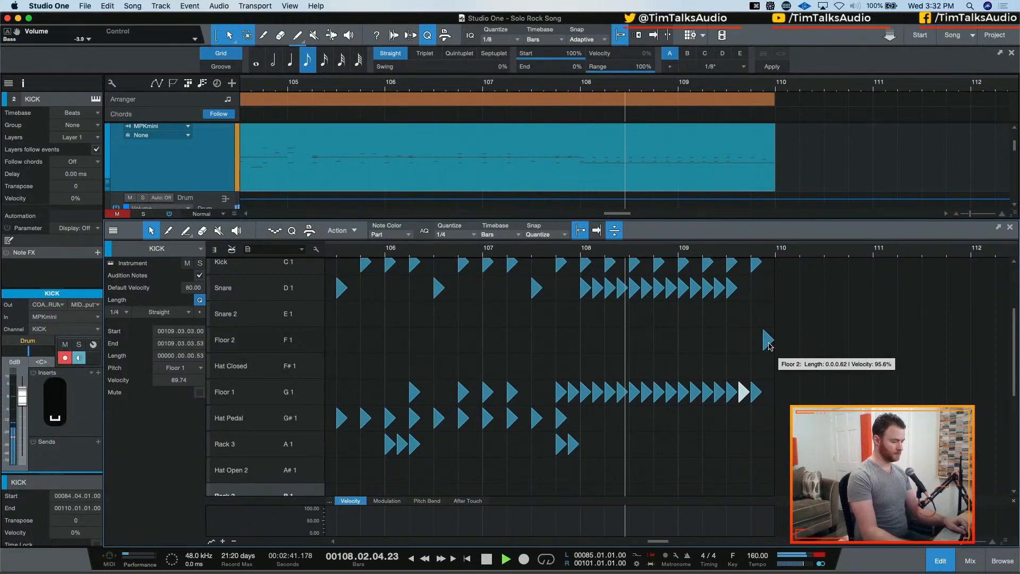
left_click(767, 341)
key("BackSpace")
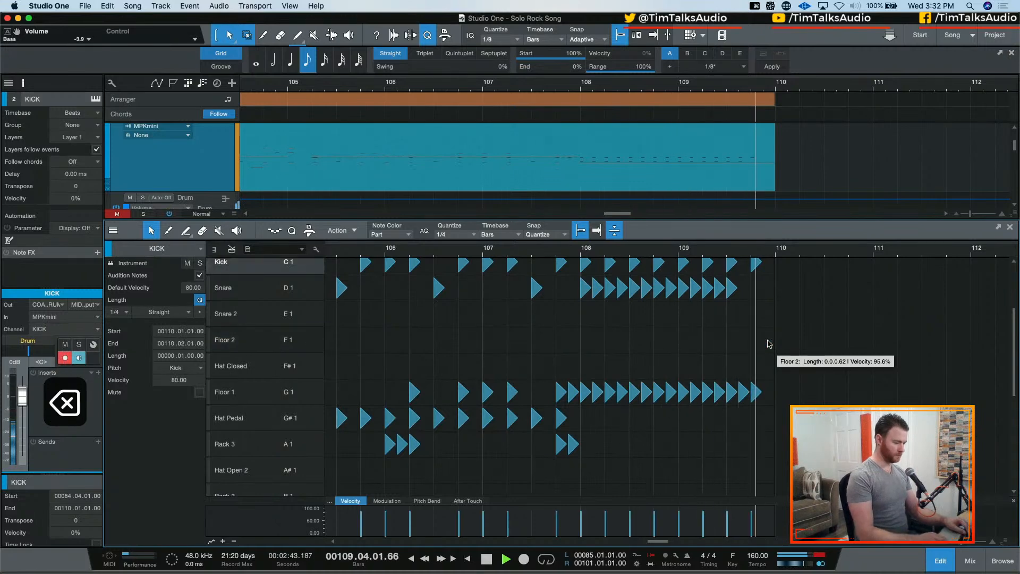
key("space")
Try the Floor 1 hits at 109.04.01 and 109.03.03 on Floor 2 and Rack 3, audition the fill, and undo both moves
left_click(758, 392)
key("Up")
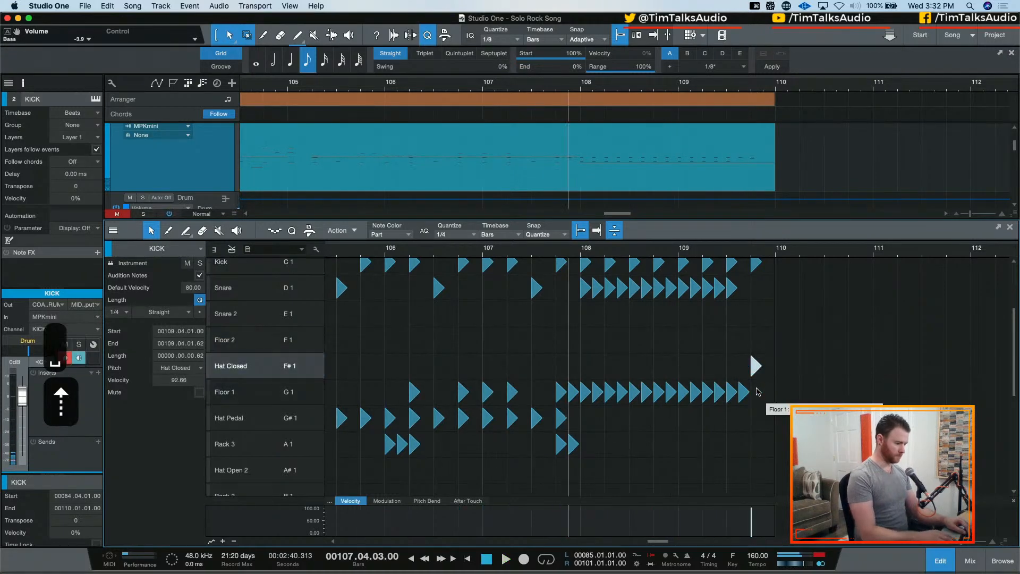
key("Up")
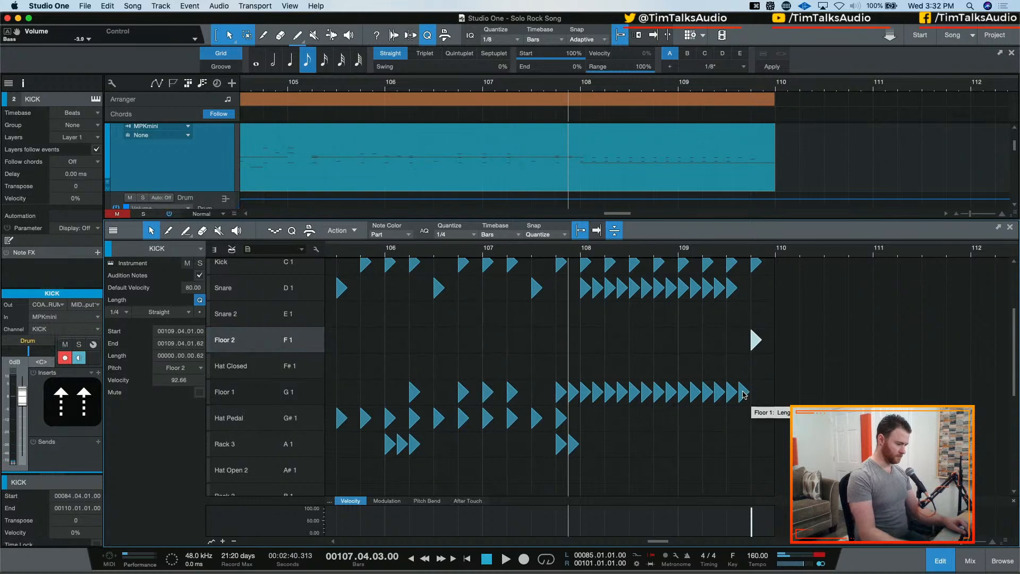
left_click_drag(744, 394, 741, 442)
key("space")
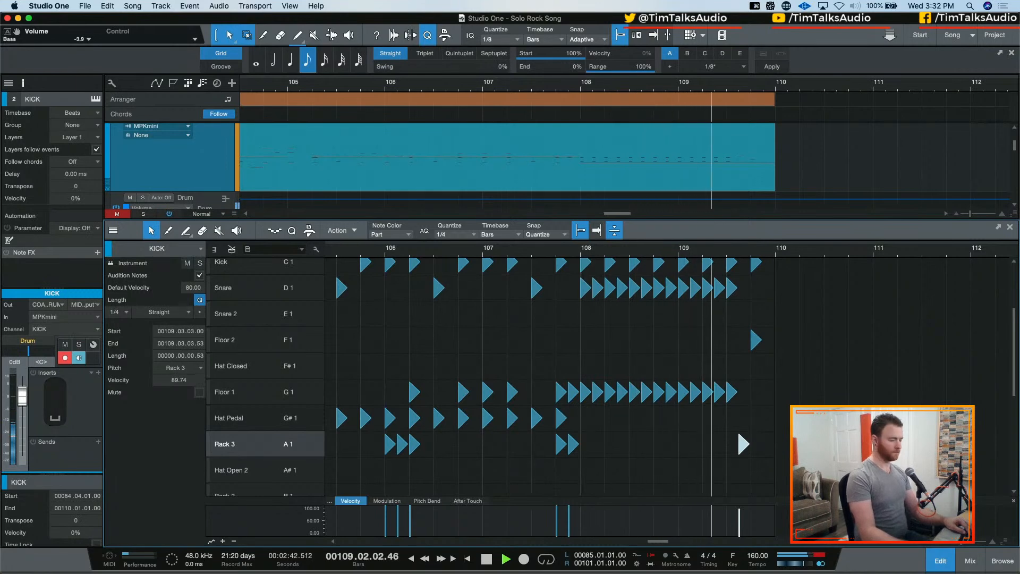
key("space")
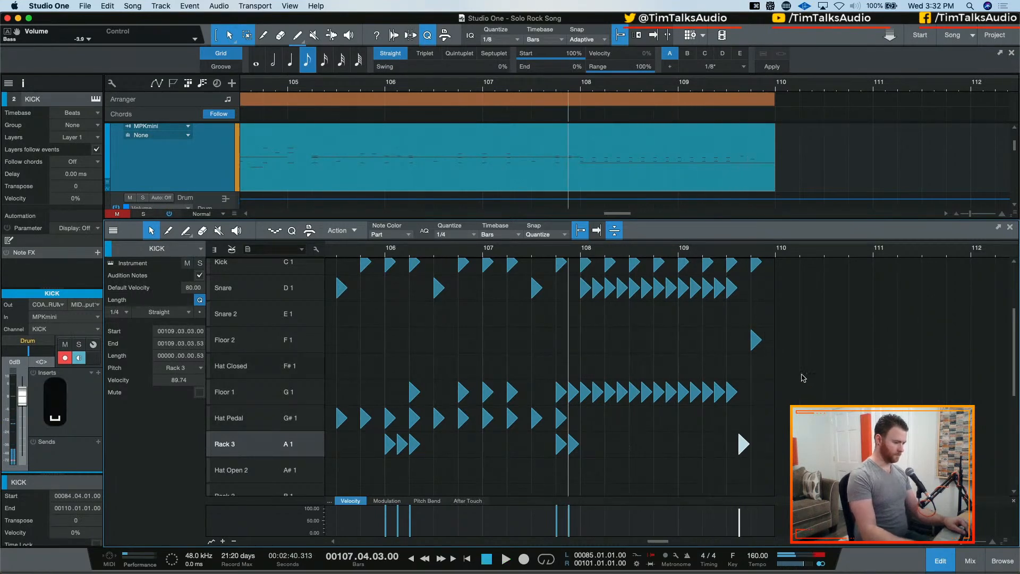
key("space")
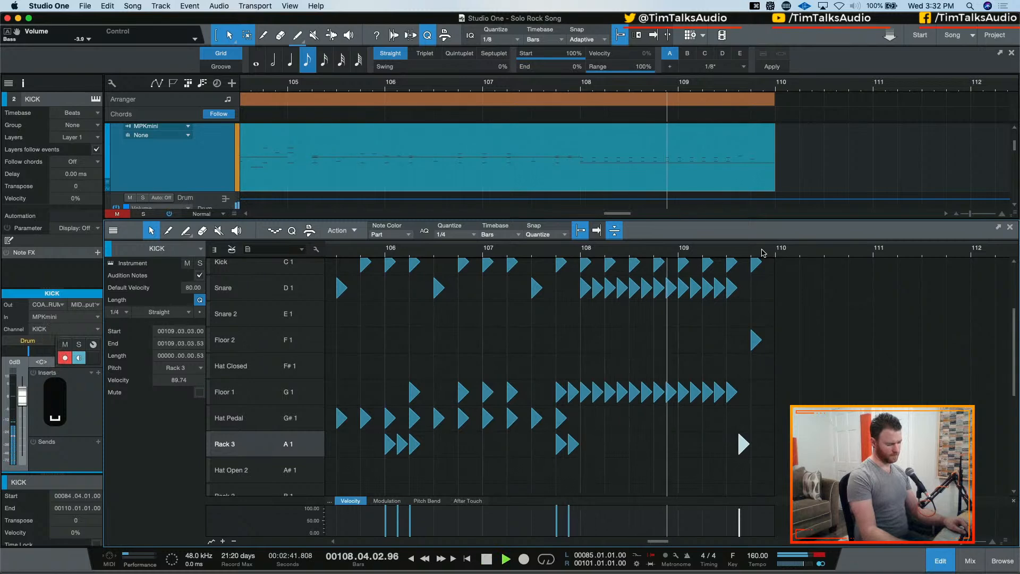
key("space")
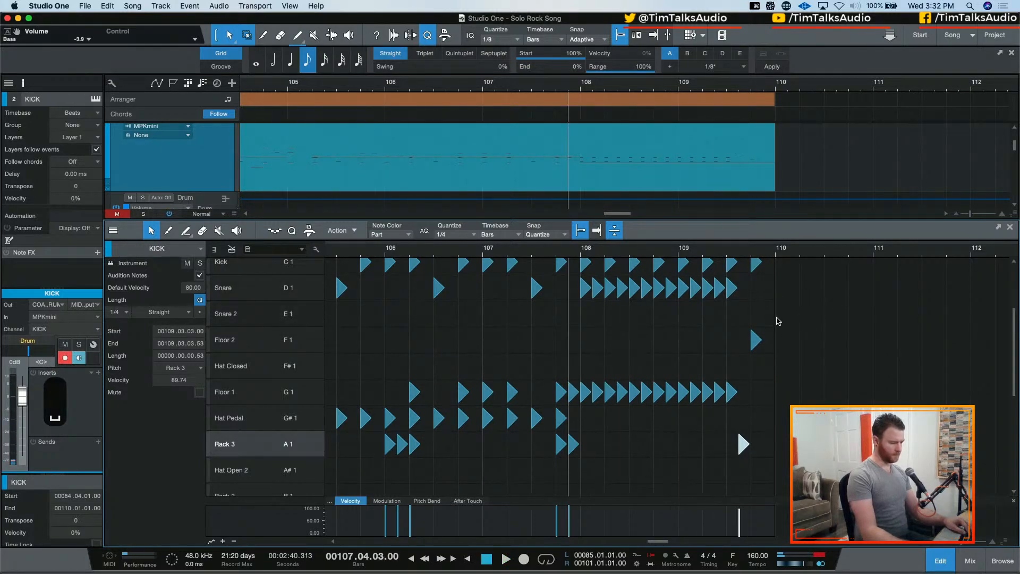
key("super+z")
key("super+z")
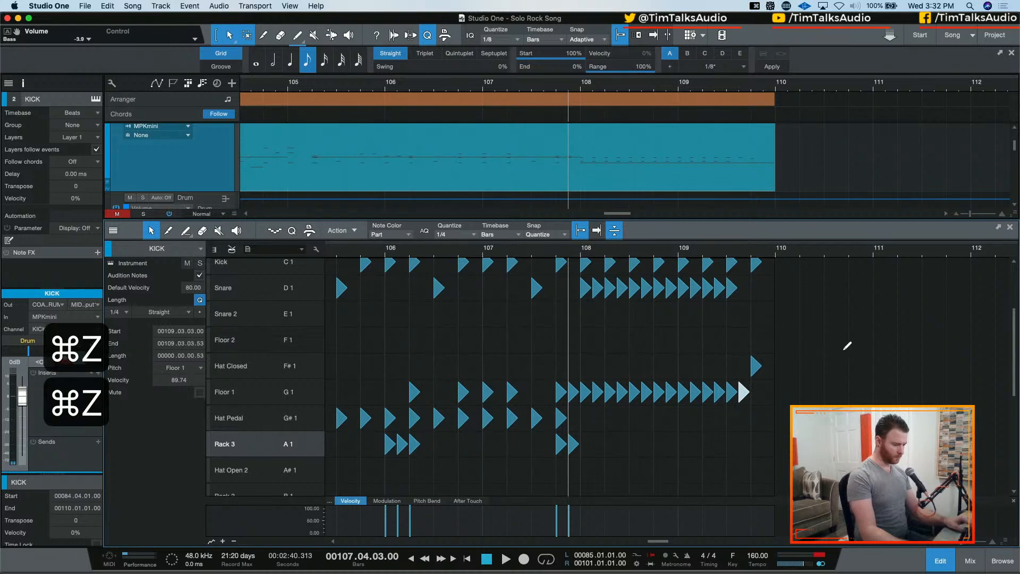
key("super+z")
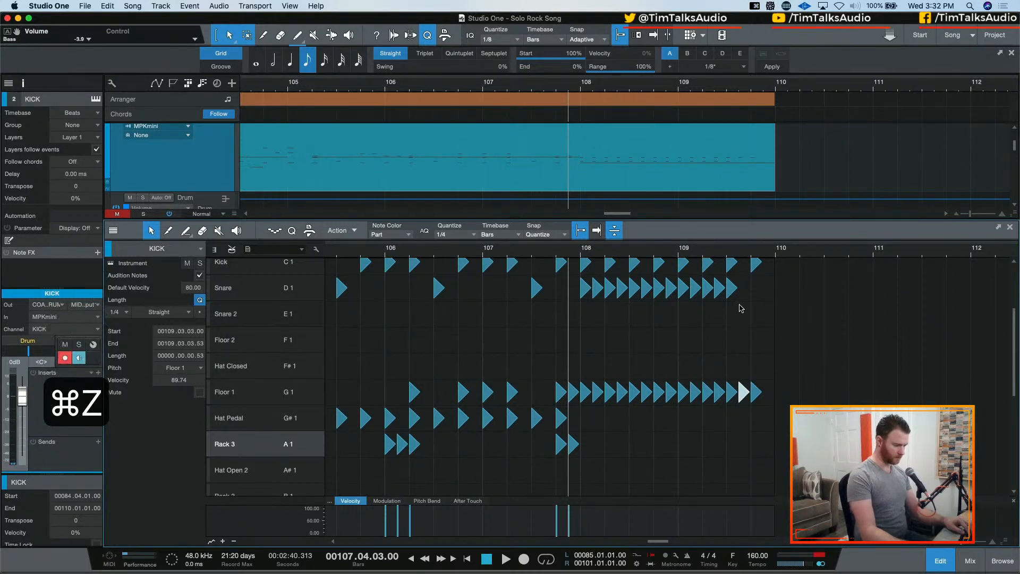
Move the 109.04.01 Floor 1 hit to Hat Open 2, and add a Floor 2 hit at 109.04.03 with 1/8 quantize
left_click_drag(748, 390, 760, 470)
left_click(766, 367)
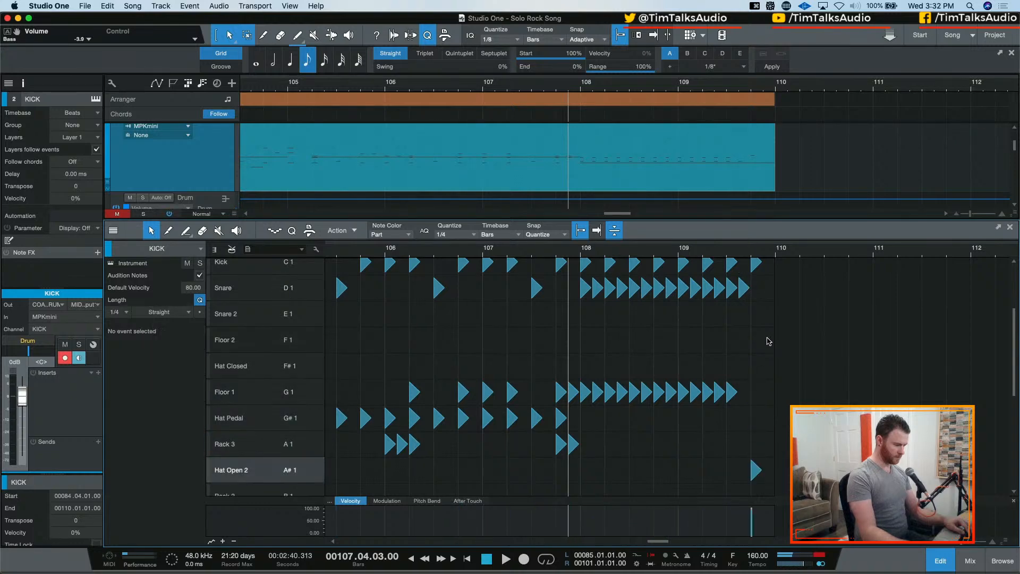
left_click(461, 236)
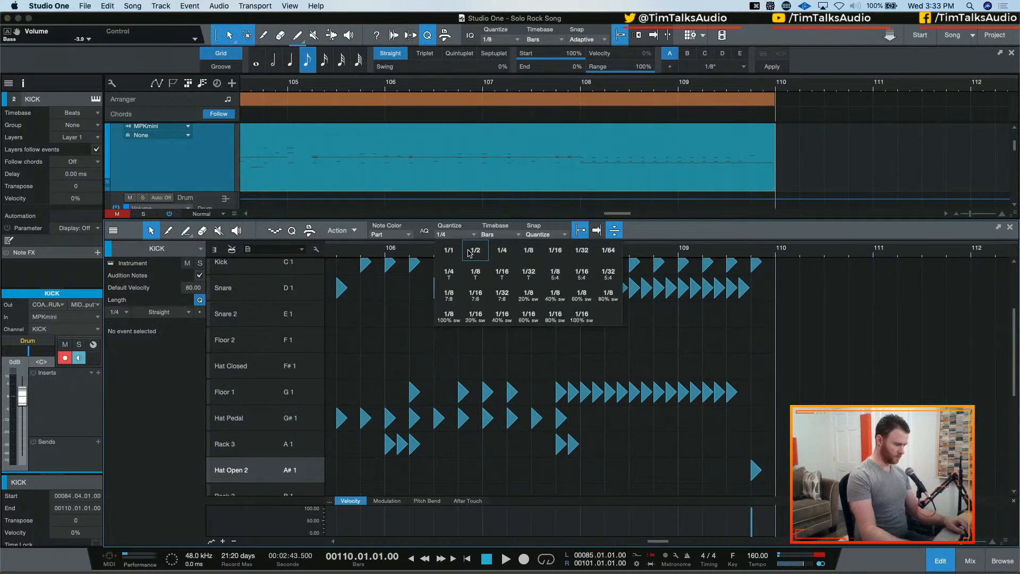
left_click(525, 251)
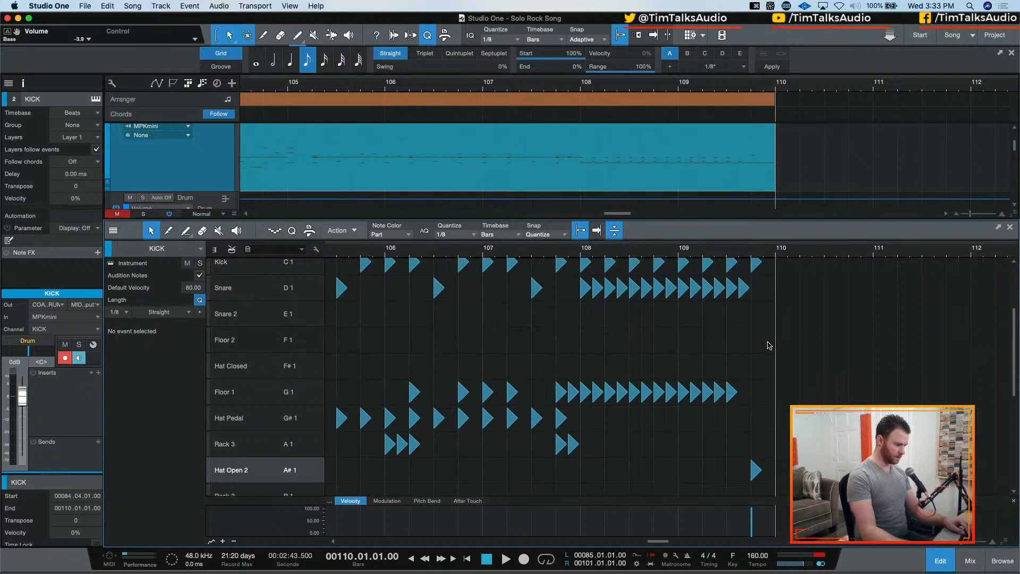
double_click(768, 345)
key("space")
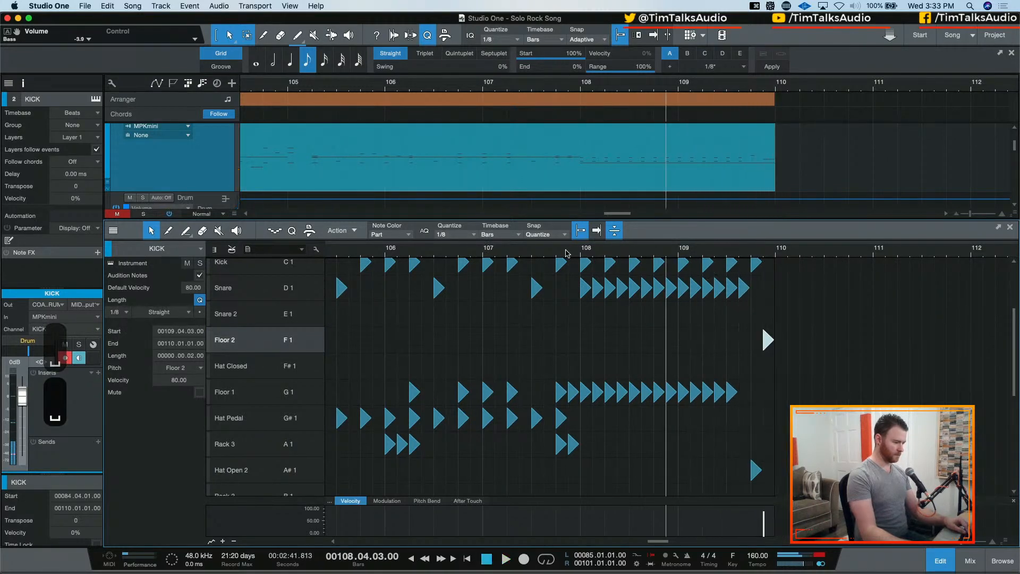
scroll(624, 317, "down", 6)
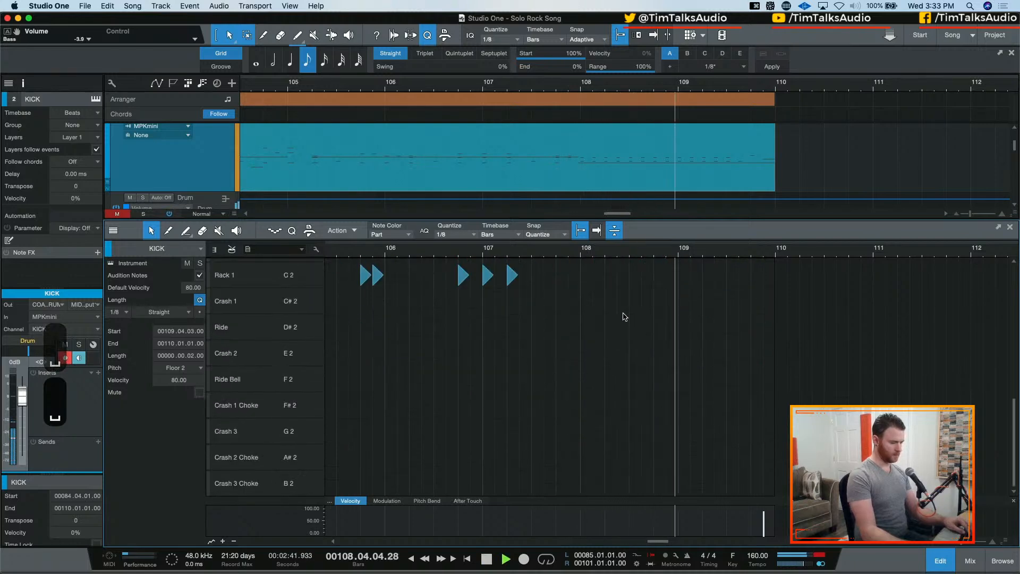
scroll(624, 317, "up", 6)
key("space")
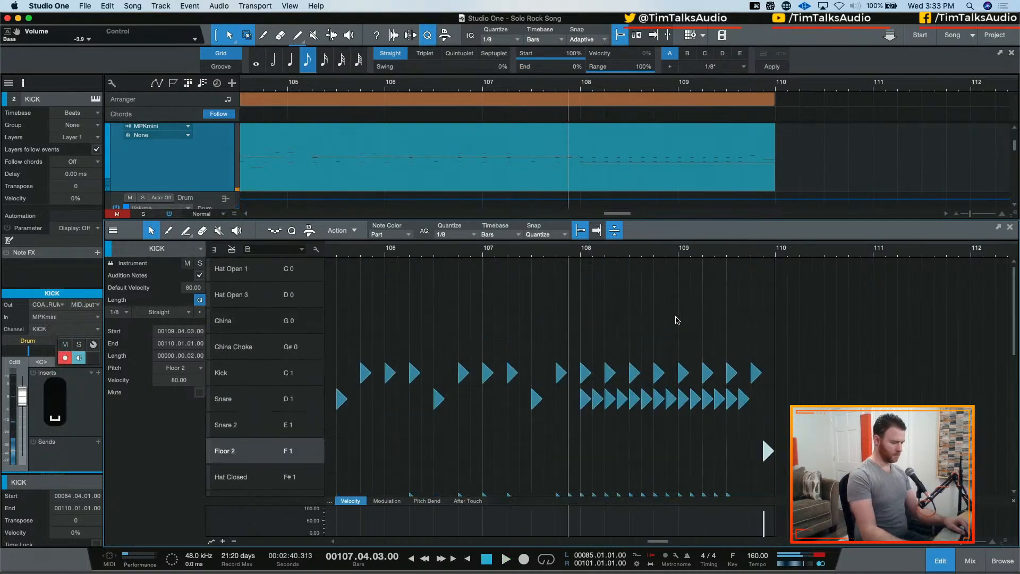
Move the Hat Open 2 hit at 109.04.01 to Rack 3 and audition the end of the fill
scroll(678, 321, "down", 6)
left_click(755, 323)
key("Down")
key("space")
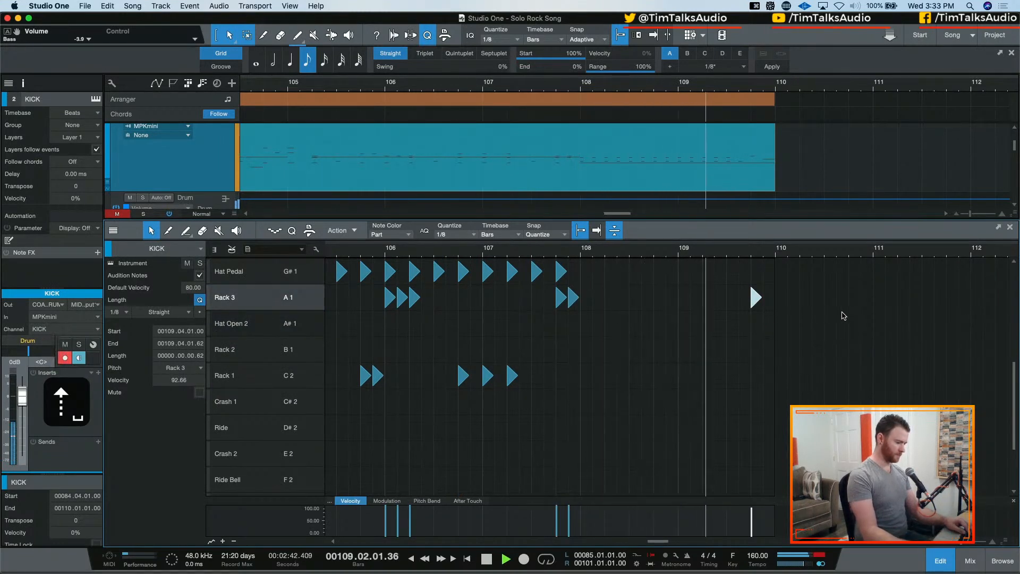
key("space")
Try an extra Floor 2 hit at 109.04.01, audition it with the roll, and delete it
scroll(776, 316, "up", 6)
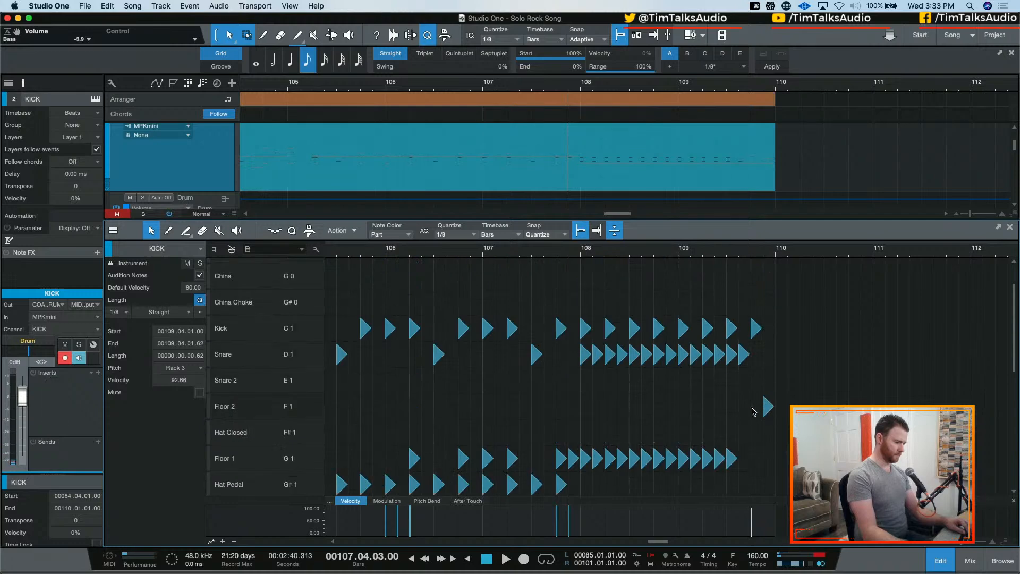
double_click(755, 407)
key("space")
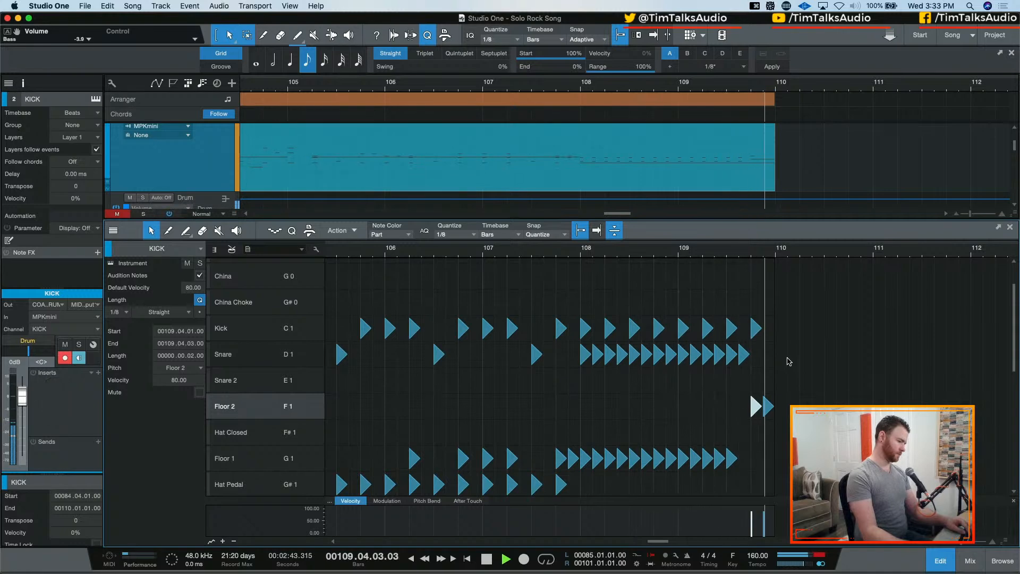
key("space")
key("BackSpace")
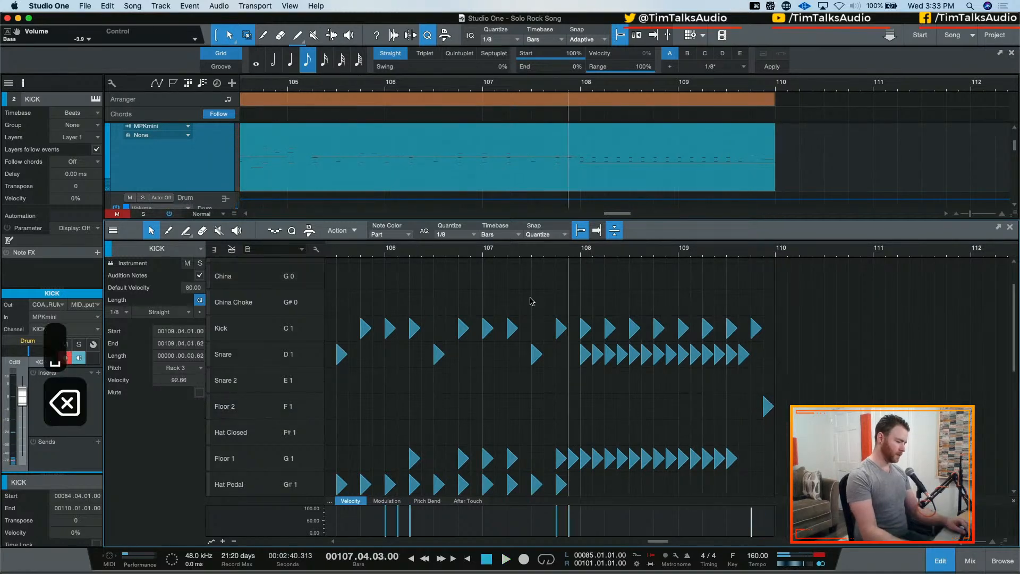
Duplicate the Chorus 2 arranger section twice, placing the copies back to back after the Bridge from bar 110 to bar 142
key("w")
key("w")
key("w")
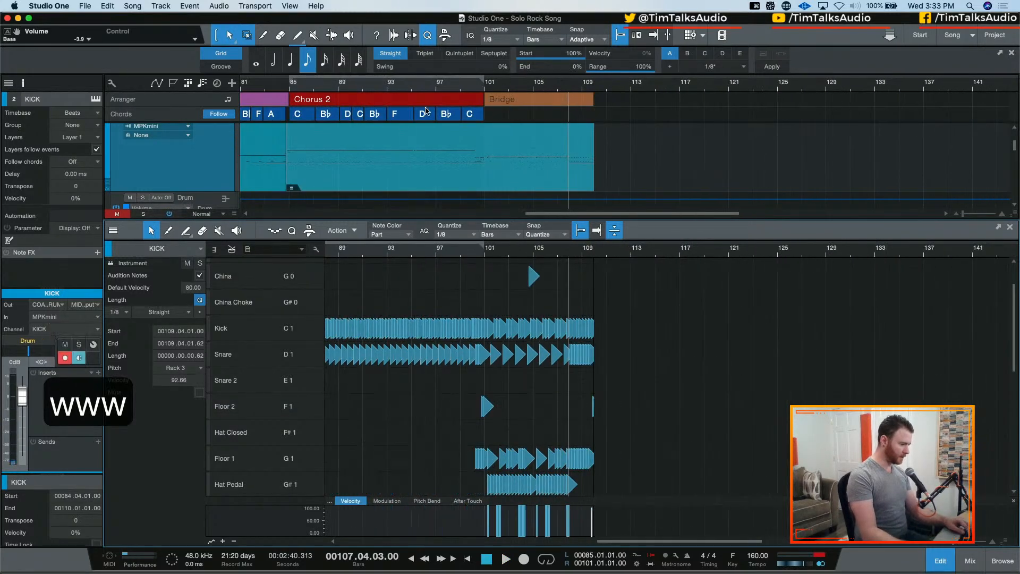
left_click_drag(385, 103, 630, 102)
left_click_drag(787, 103, 801, 104)
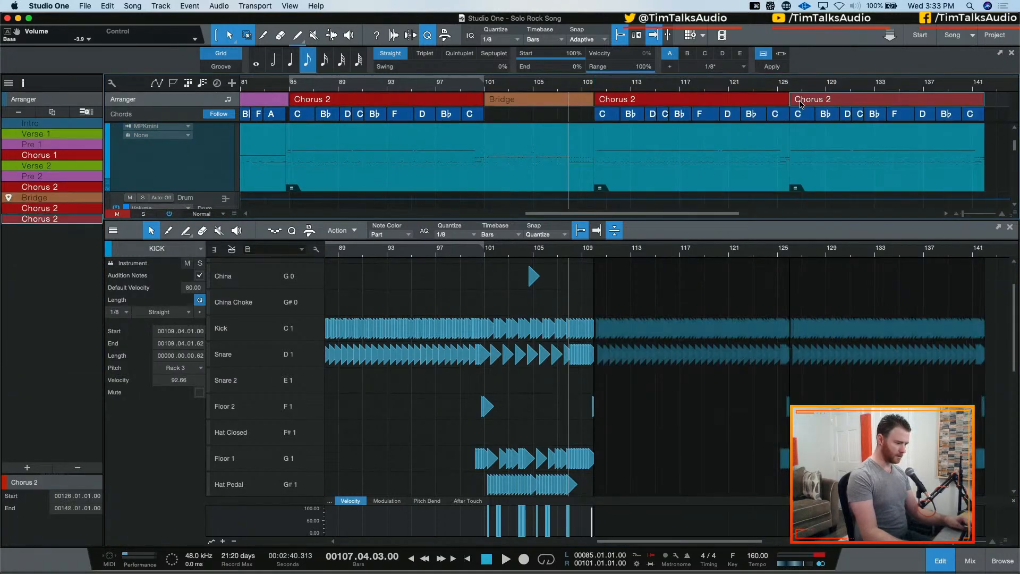
Audition the transition from the Bridge into the first repeated Chorus 2 around bar 110
key("space")
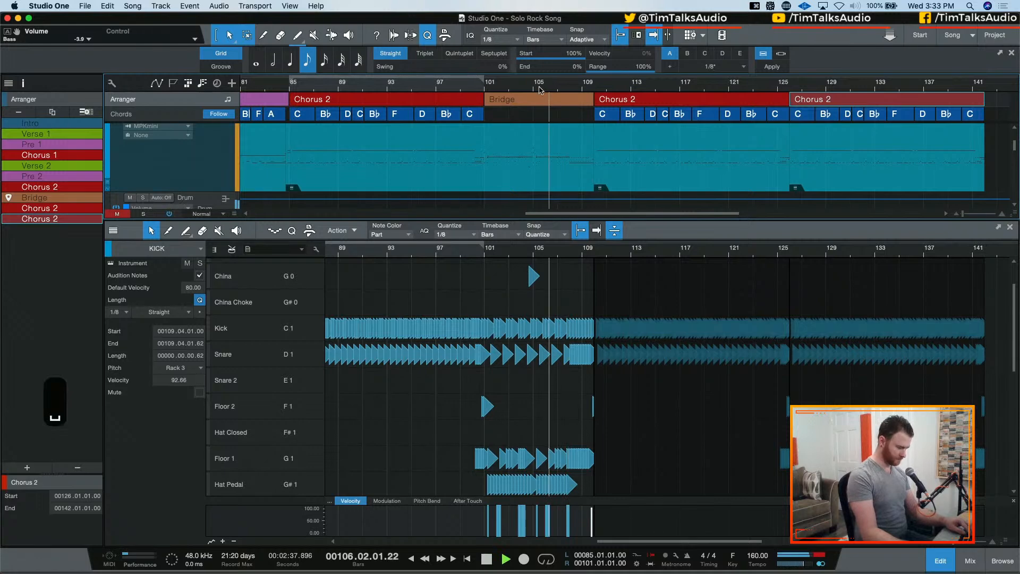
key("e")
key("e")
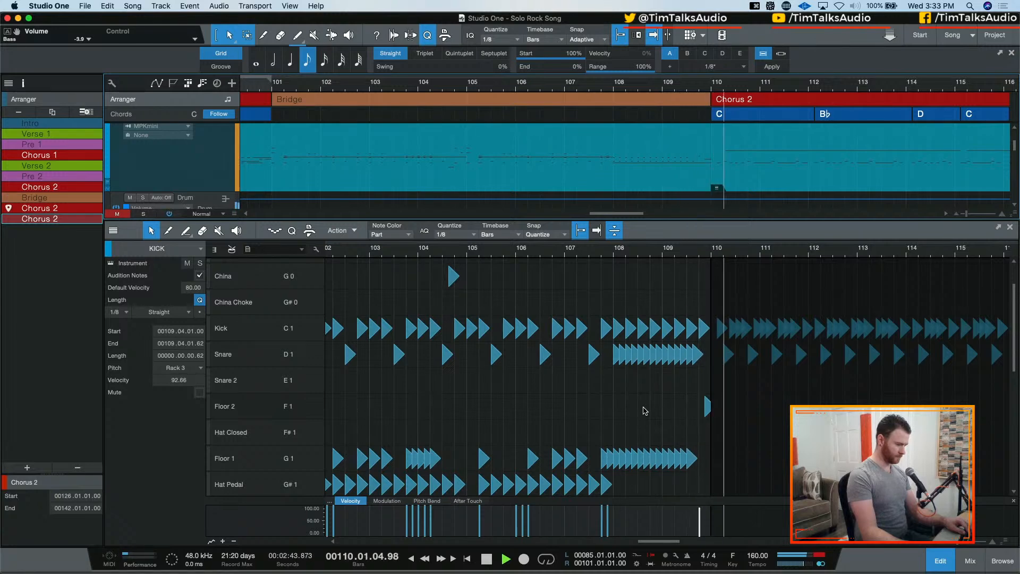
key("space")
key("space")
Extend the starts of the GTRs 4, GTR 5 and GTR 6 events in the first repeated Chorus 2 back to bar 110
scroll(711, 178, "down", 10)
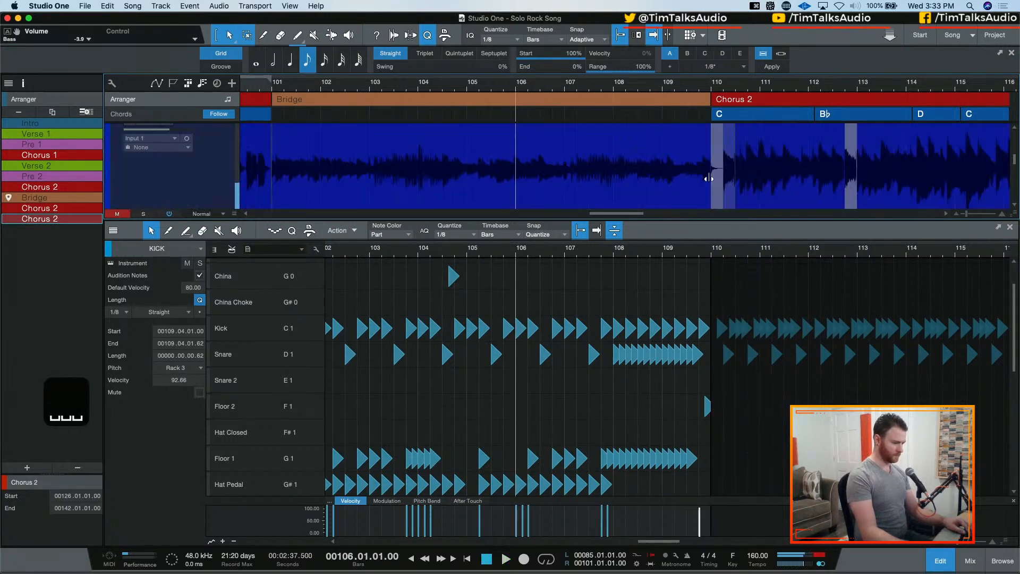
scroll(733, 157, "up", 3)
scroll(733, 158, "down", 1)
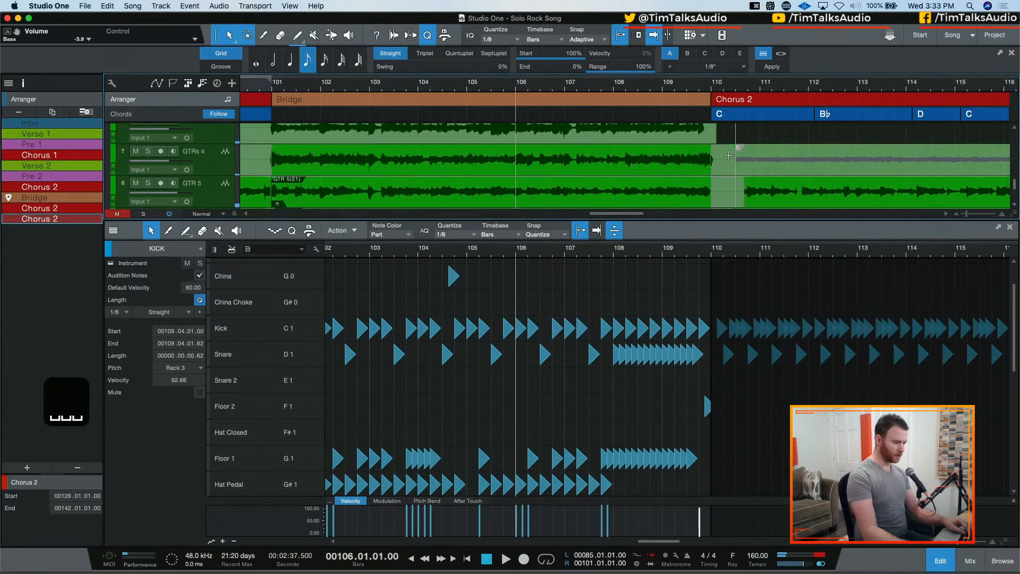
left_click_drag(735, 167, 702, 172)
left_click_drag(744, 199, 711, 200)
scroll(720, 181, "down", 1)
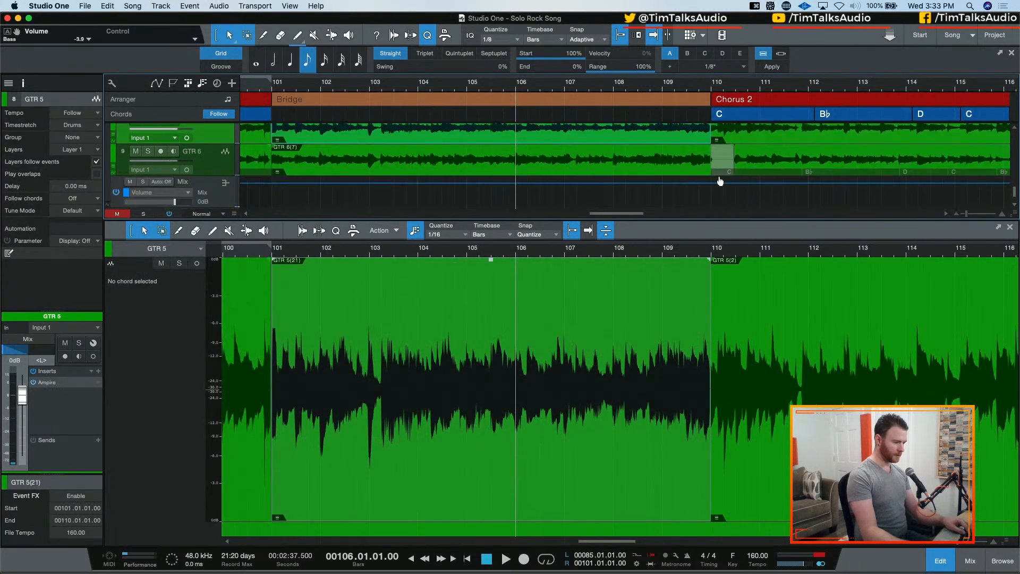
left_click_drag(735, 166, 712, 166)
scroll(714, 165, "up", 3)
scroll(714, 165, "down", 2)
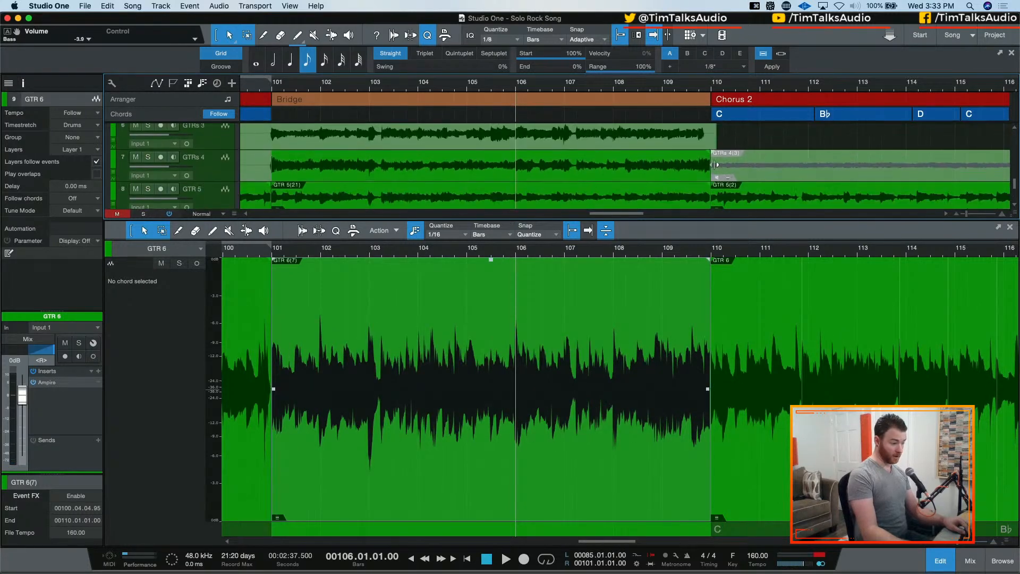
left_click(818, 192)
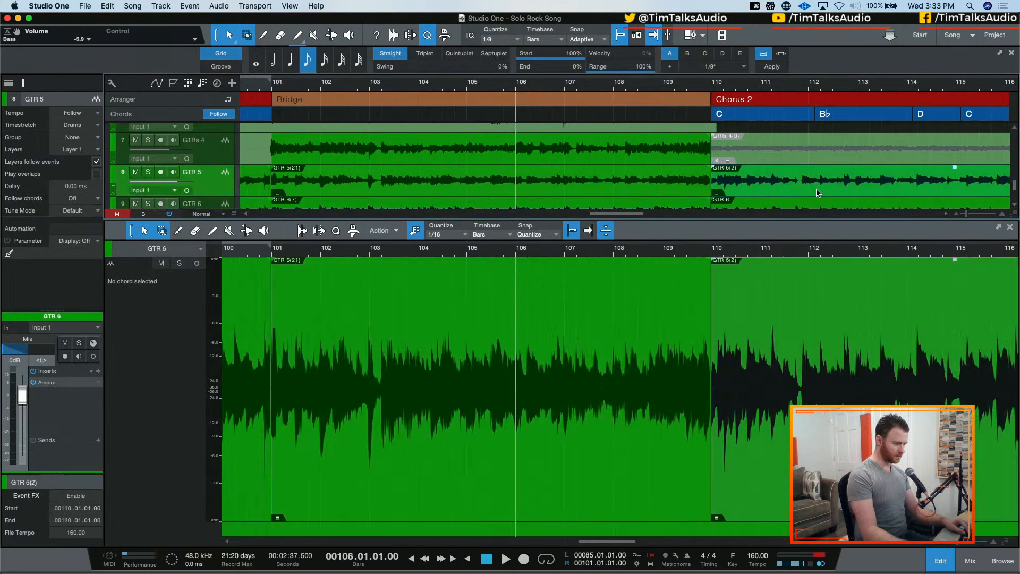
Close the gap between the Bass events where the Bridge meets Chorus 2, starting the chorus event at 109.04.04.97
key("space")
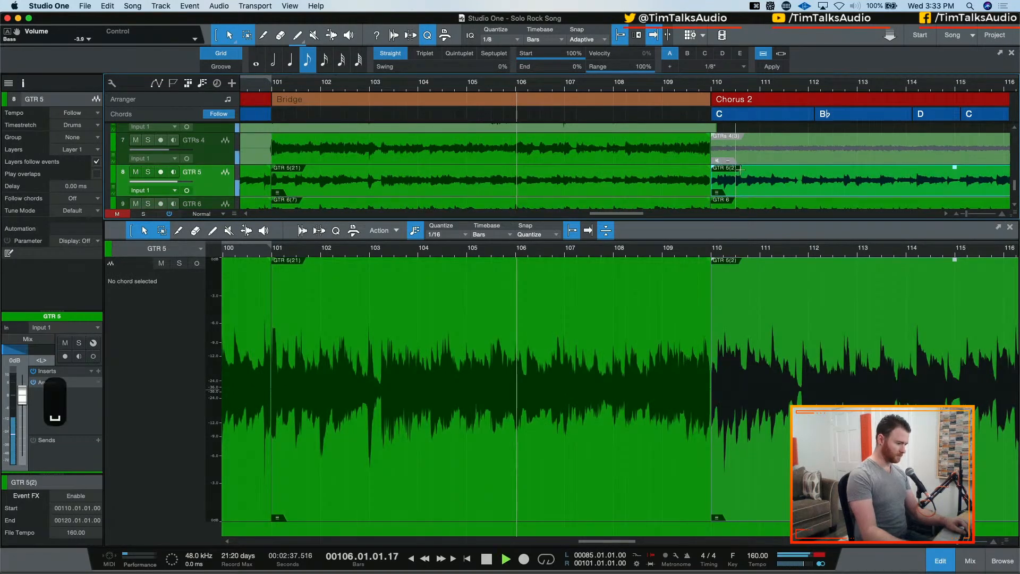
scroll(754, 165, "up", 5)
scroll(753, 166, "up", 2)
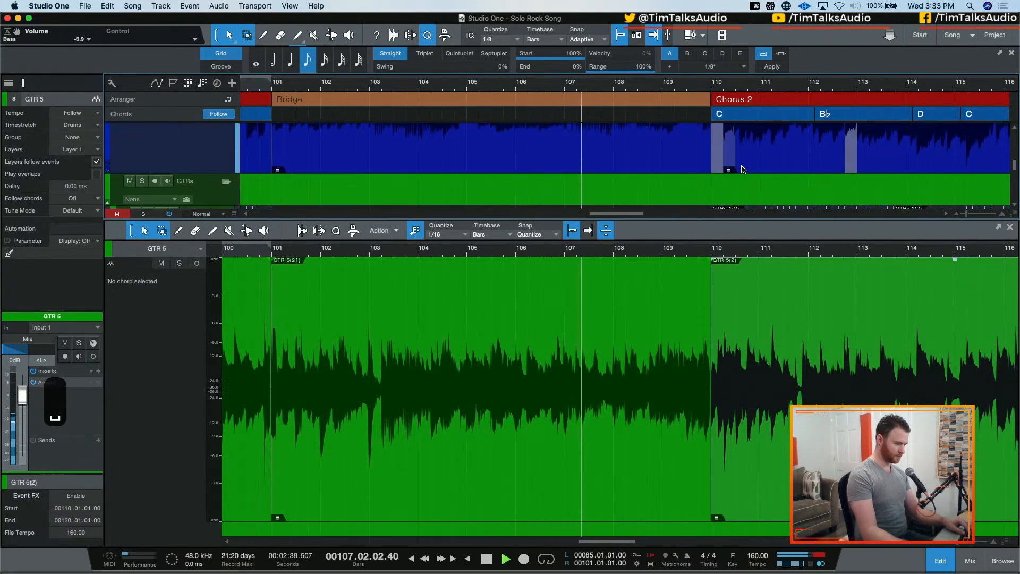
left_click(714, 166)
left_click_drag(715, 167, 729, 166)
key("space")
key("e")
key("e")
scroll(753, 169, "right", 5)
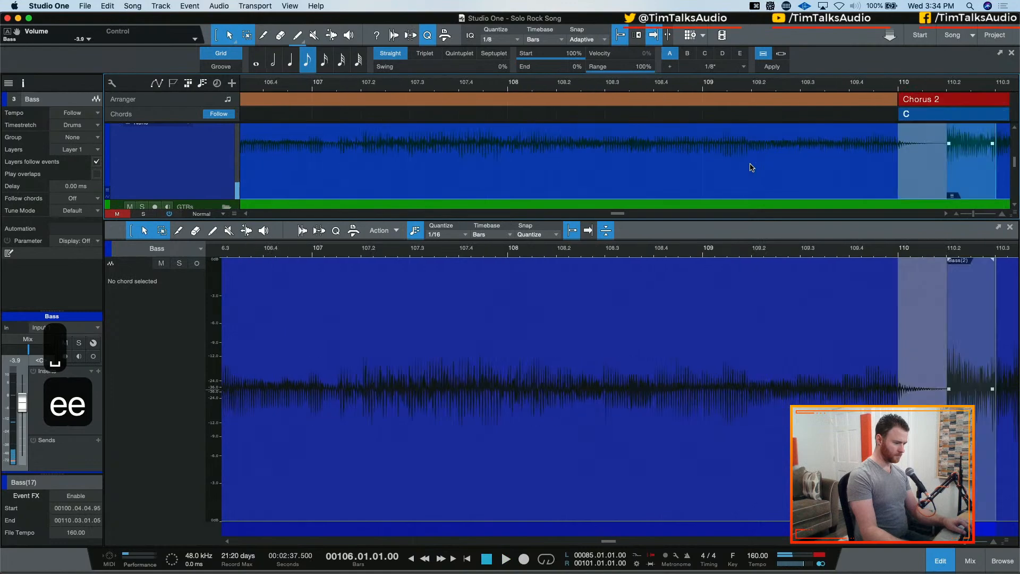
left_click_drag(802, 175, 774, 178)
Audition the Bass transition into the repeated Chorus 2 and save the song
key("space")
key("w")
key("w")
key("w")
key("w")
key("w")
key("w")
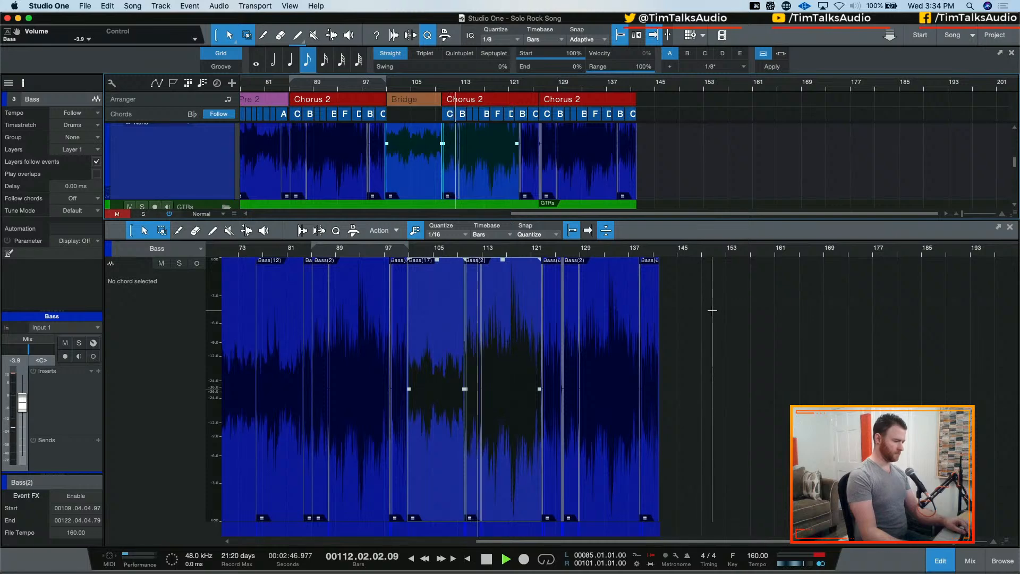
key("super+s")
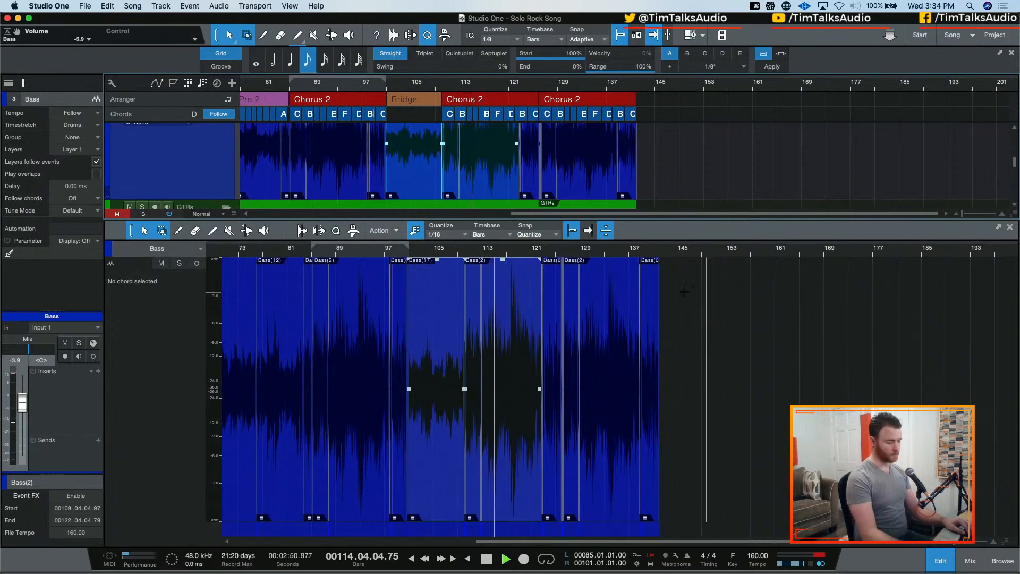
key("space")
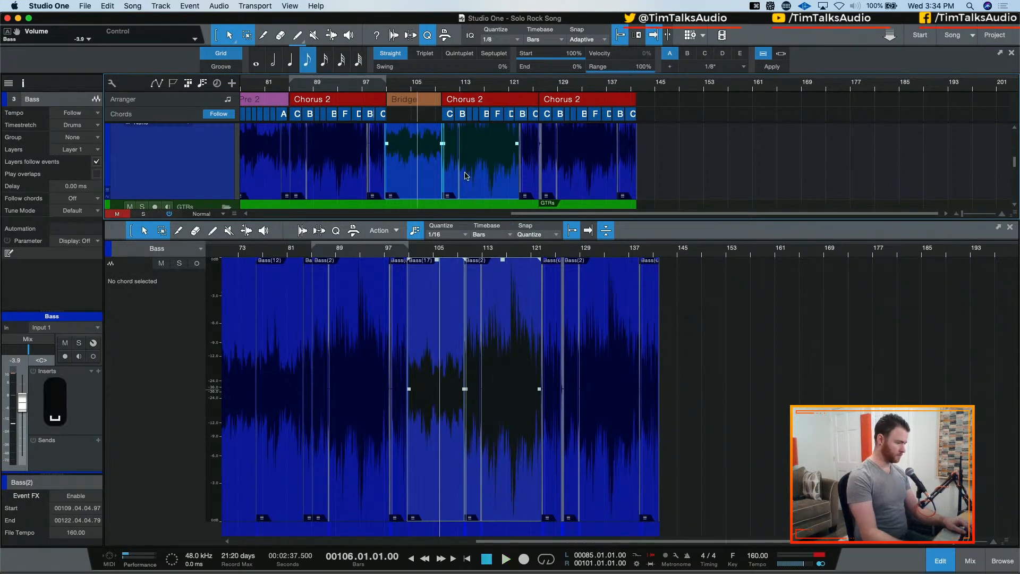
Play the arrangement from the start of the Bridge at bar 101 into the repeated choruses
left_click(404, 102)
key("l")
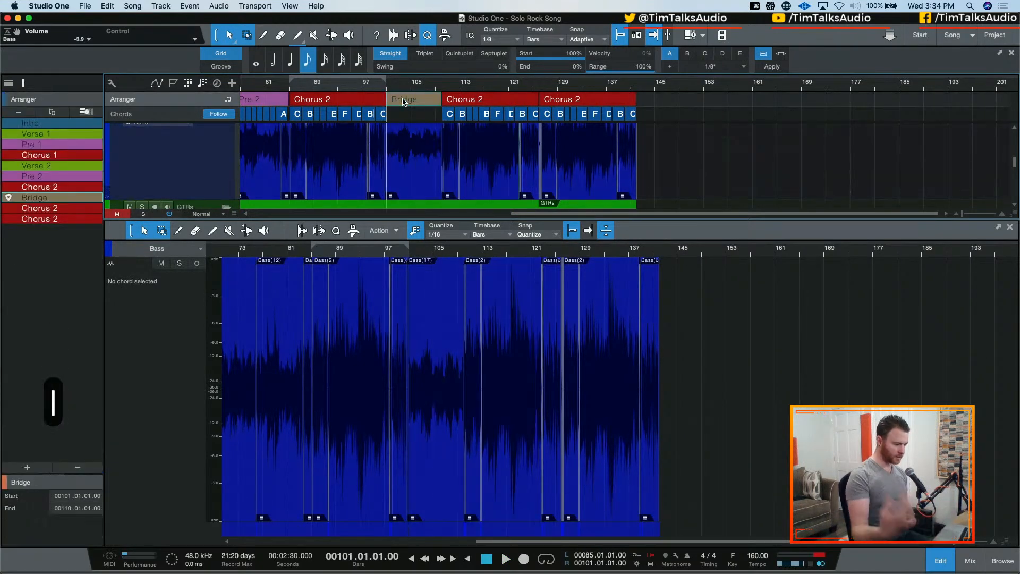
key("space")
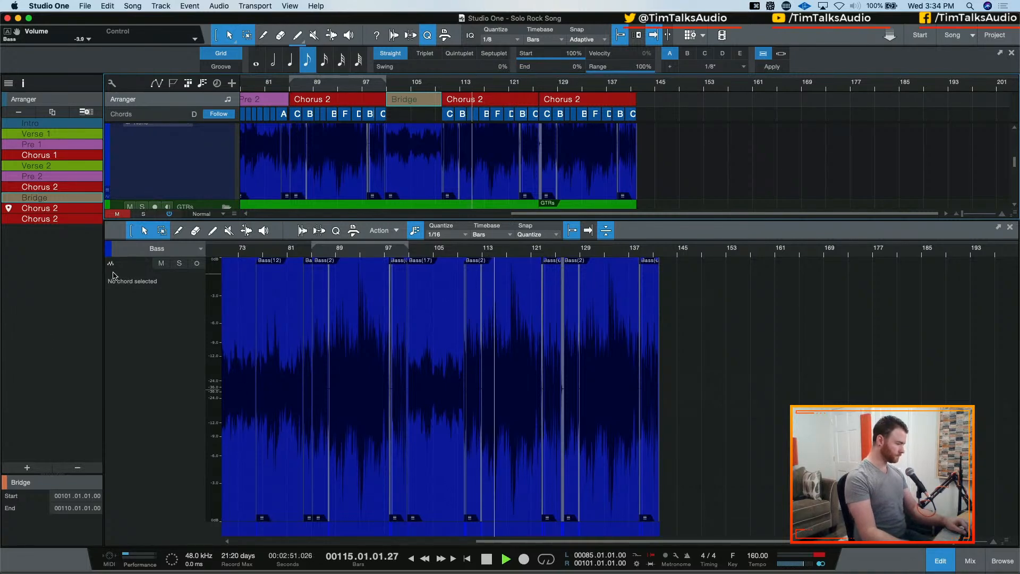
Try deleting the short GTRs 2 events at the starts of the two repeated choruses
scroll(677, 156, "down", 3)
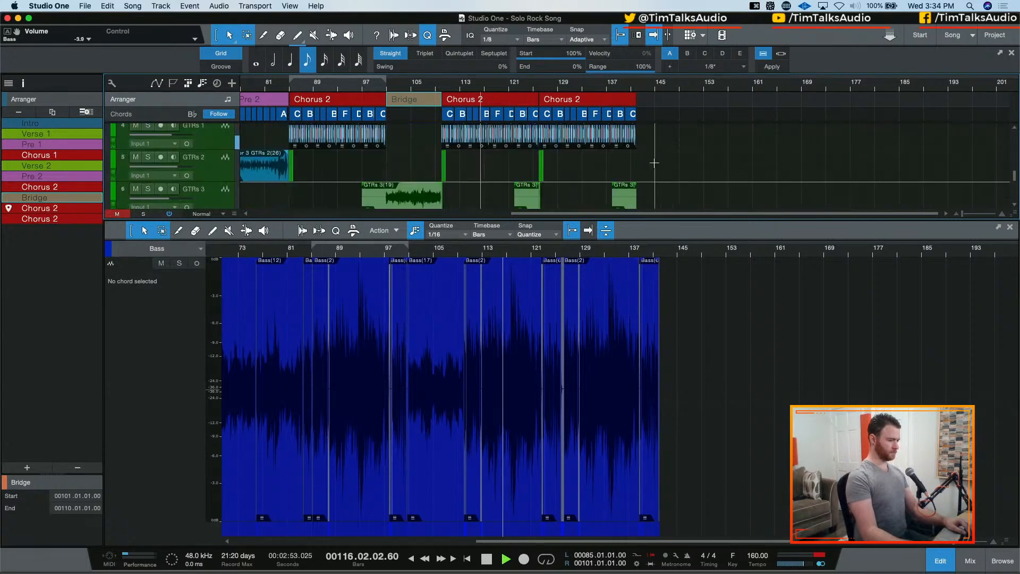
scroll(659, 156, "down", 1)
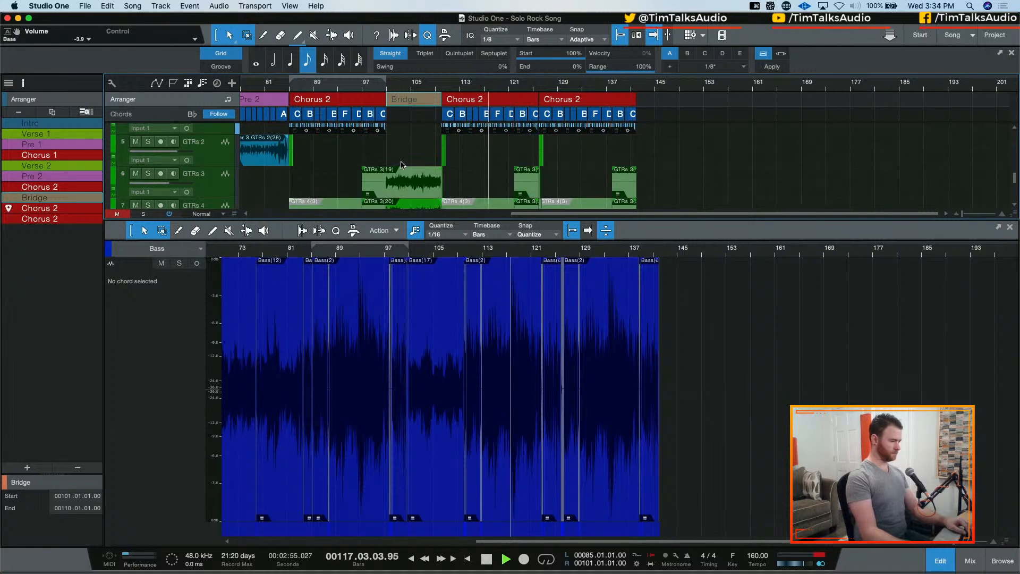
left_click_drag(417, 151, 568, 151)
key("BackSpace")
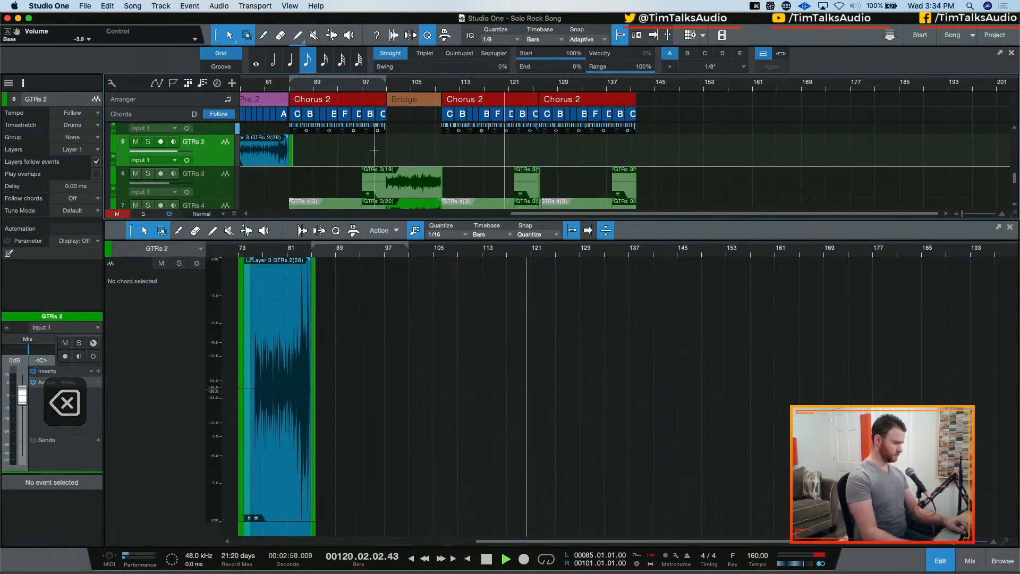
key("super+z")
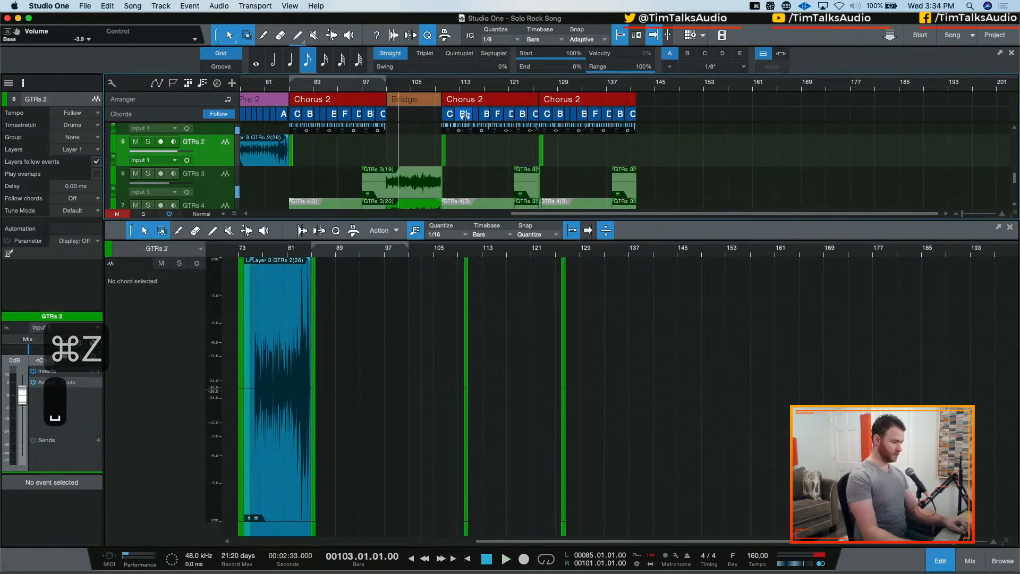
Audition the end of the first repeated Chorus 2 from bar 121
key("space")
key("space")
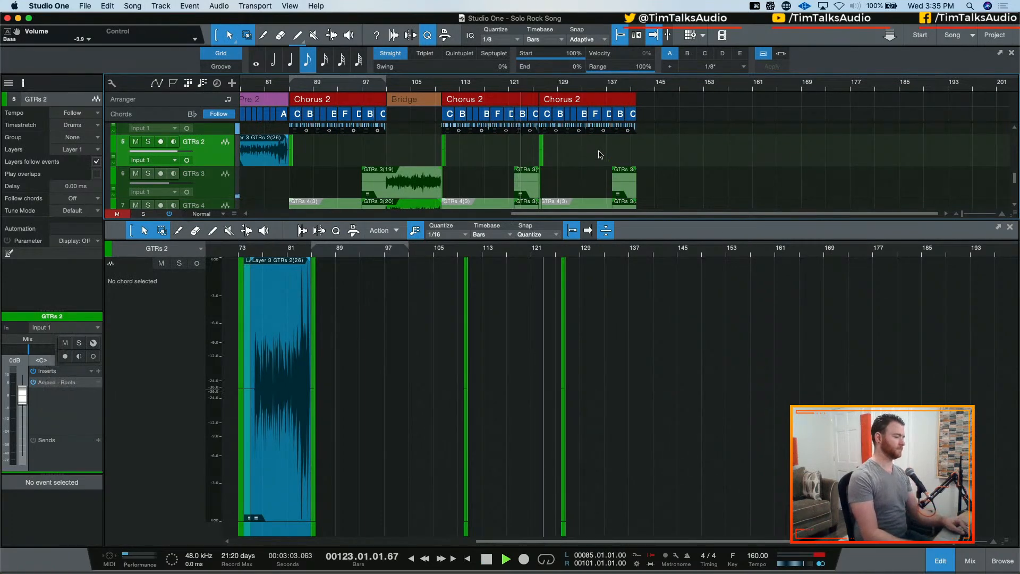
scroll(627, 165, "up", 2)
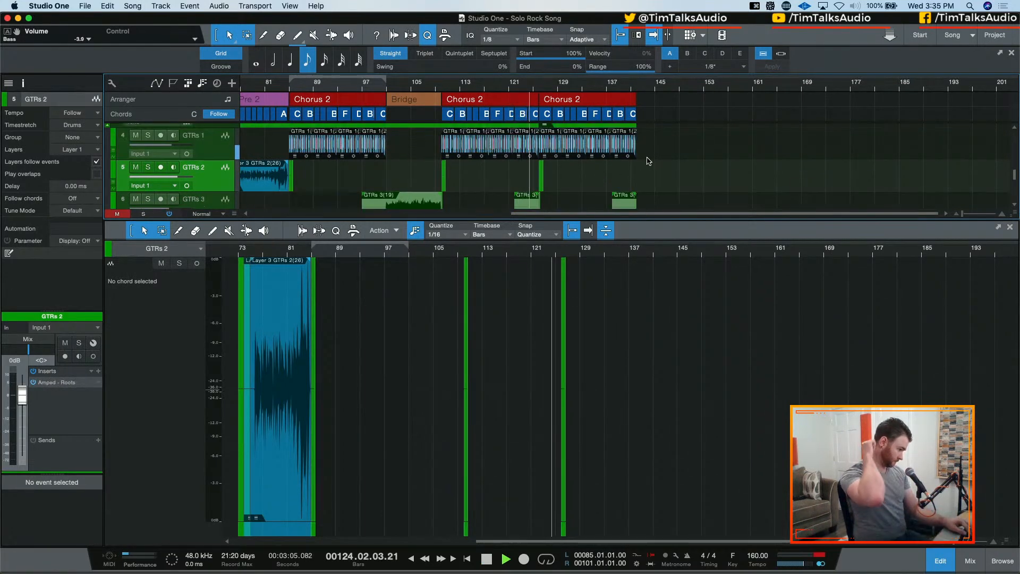
key("space")
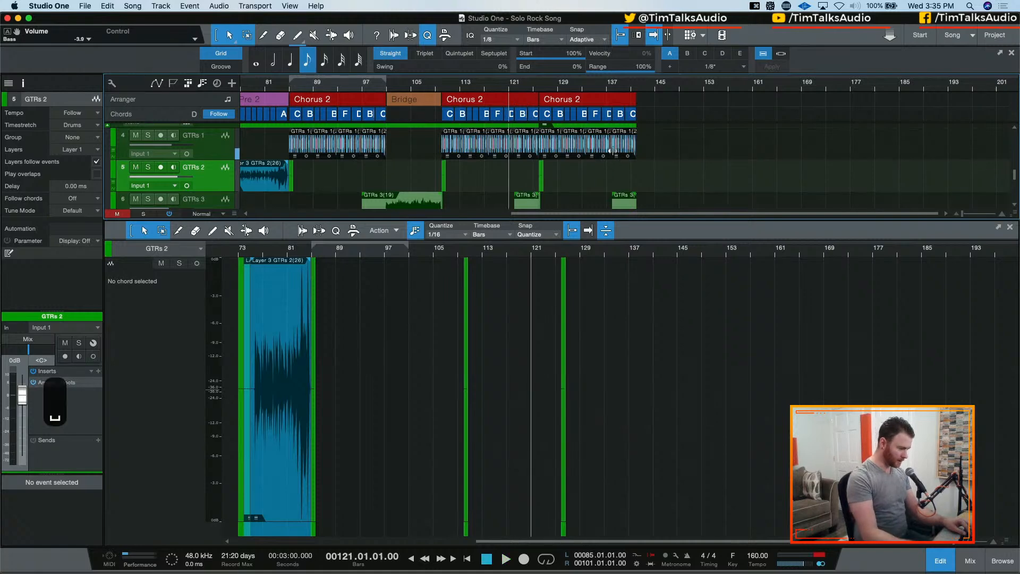
Try placing the four GTRs 1 events of the last Chorus 2 onto the GTRs 2 track at bar 126
left_click(561, 147)
key("e")
key("e")
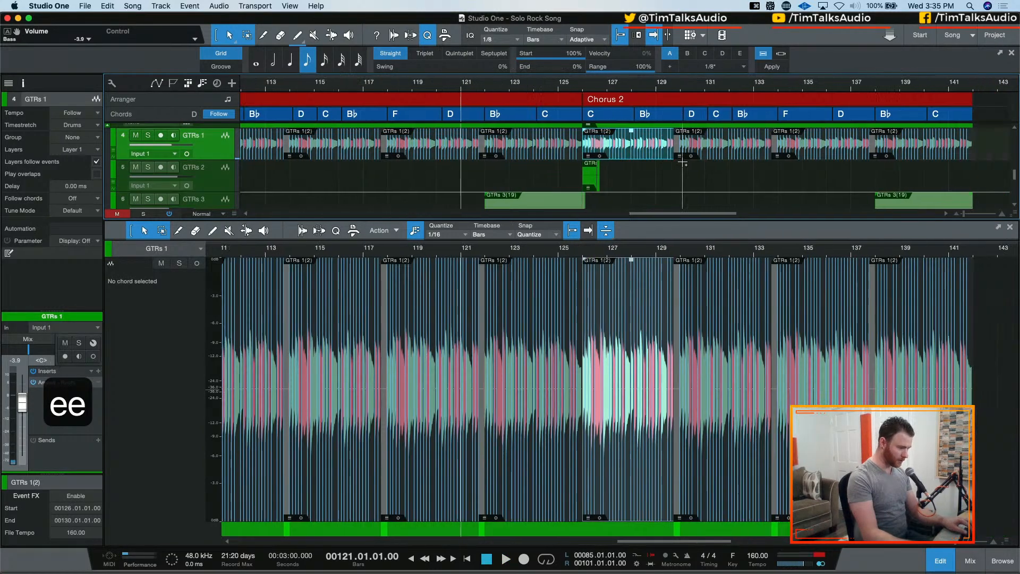
scroll(683, 162, "right", 1)
left_click(704, 151, "shift")
left_click(792, 151, "shift")
left_click(881, 151, "shift")
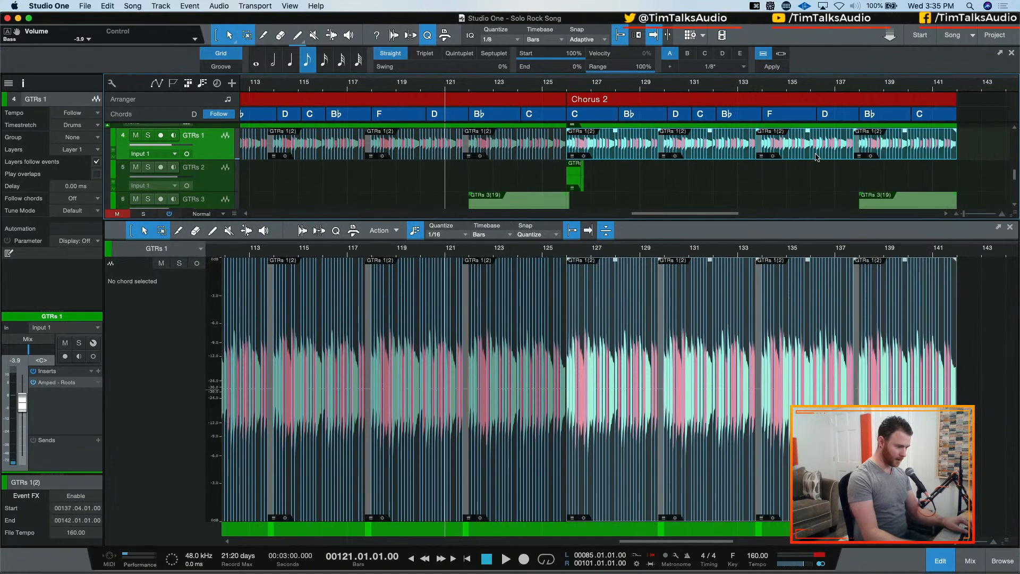
left_click_drag(632, 154, 624, 180)
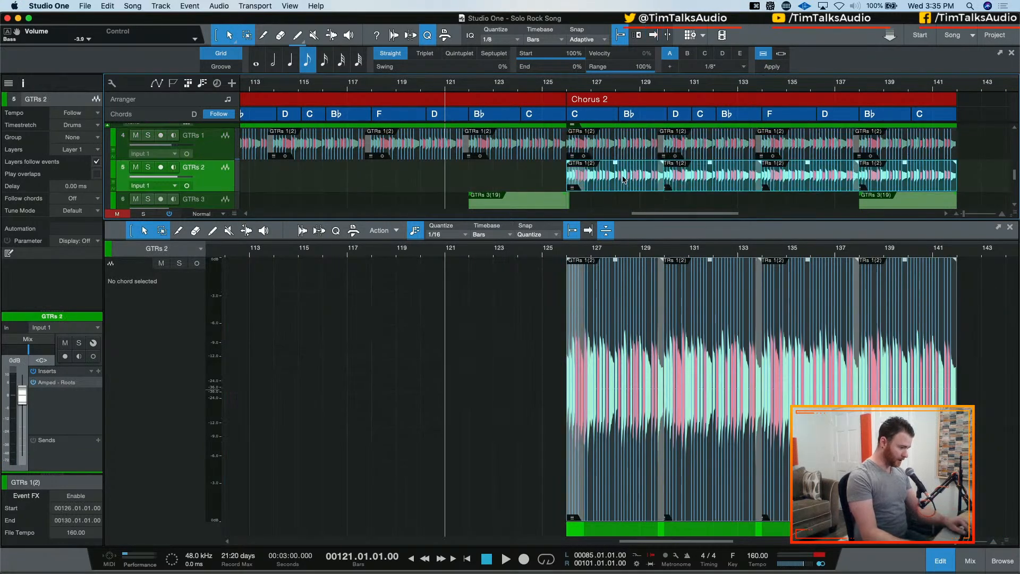
key("super+z")
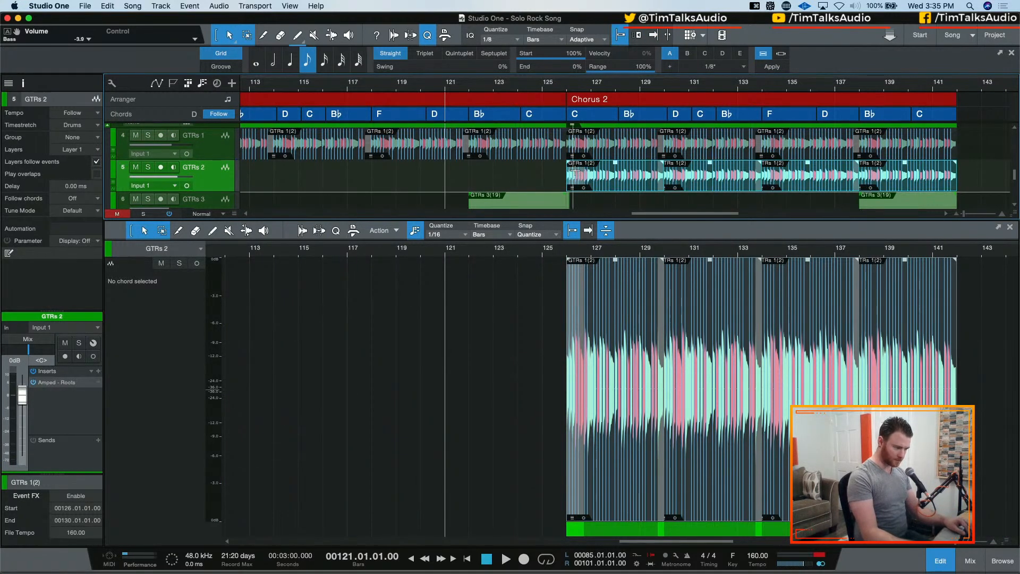
Delete the short GTRs 2 event at bar 126, at the start of the last Chorus 2
left_click(594, 171)
left_click(575, 175)
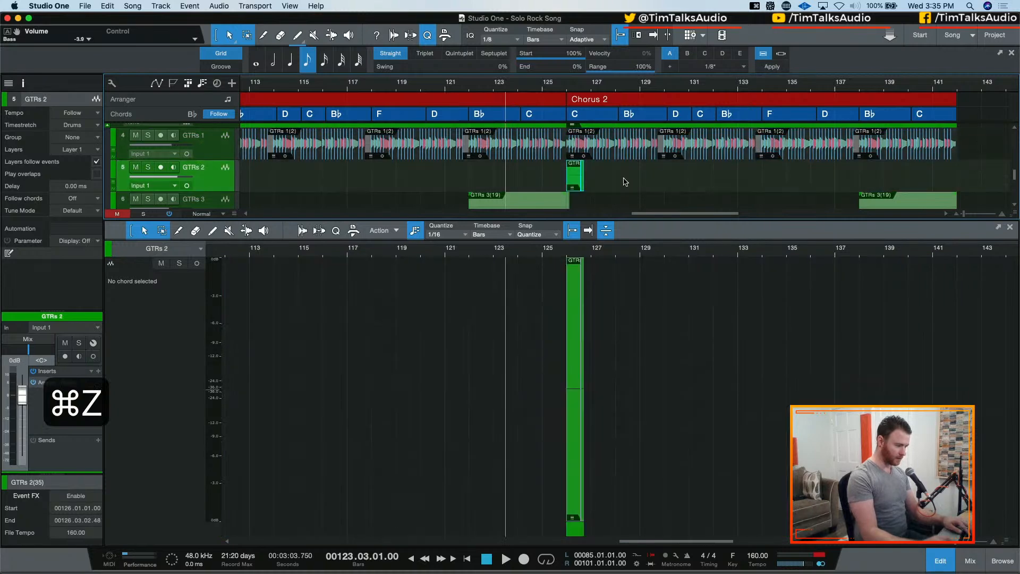
key("BackSpace")
Copy all four GTRs 1 events of the last Chorus 2 to the GTRs 2 track, aligned at bar 126
left_click(622, 156)
left_click(686, 153, "shift")
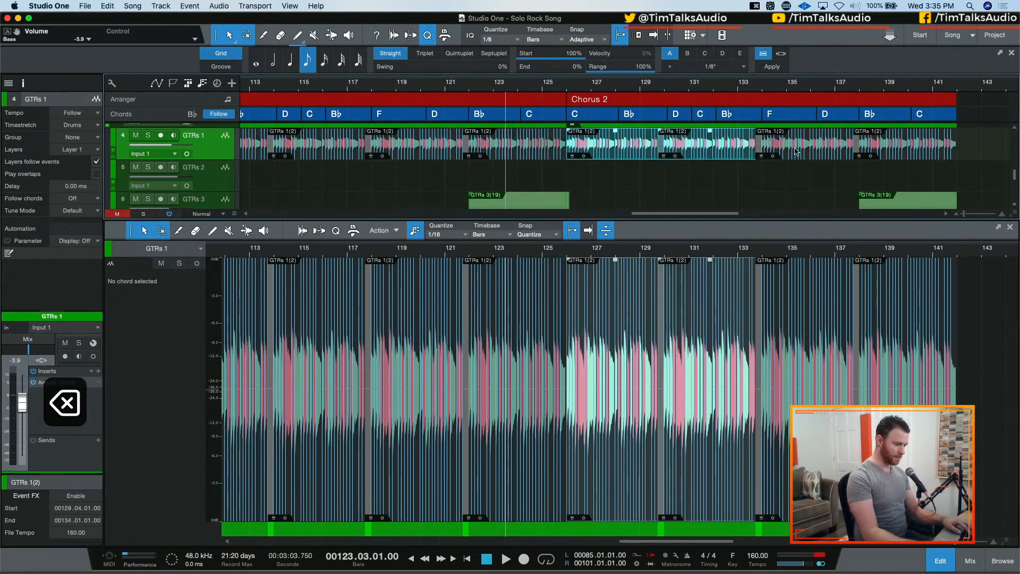
left_click(797, 153, "shift")
left_click(851, 154, "shift")
left_click_drag(598, 155, 599, 191)
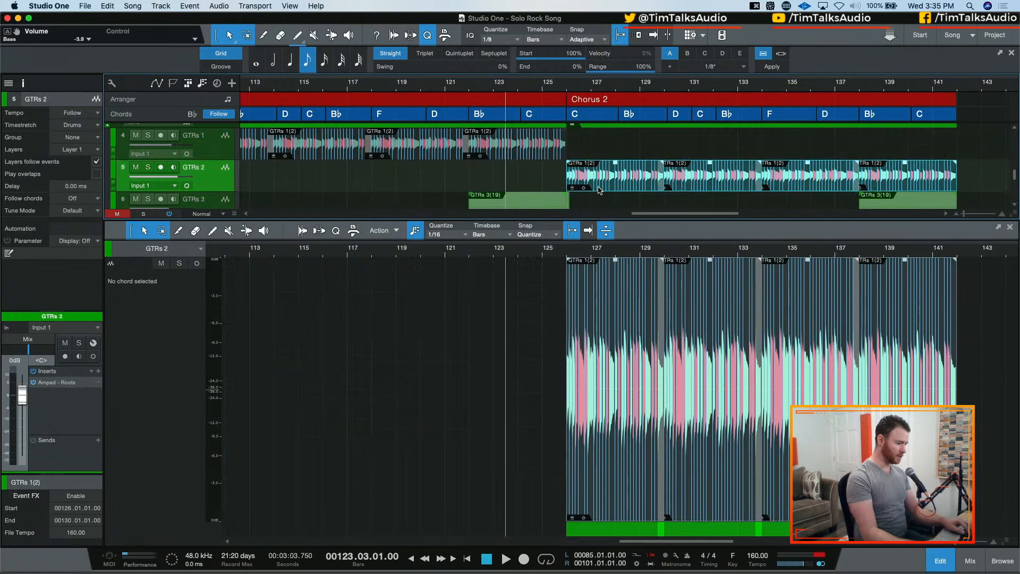
key("super+z")
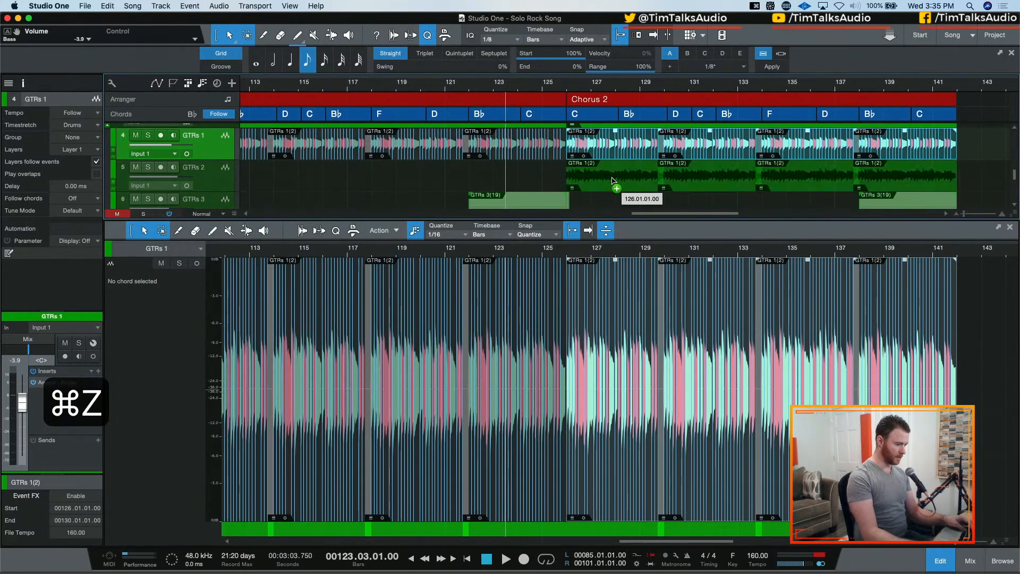
Check the copied events' properties and set the GTRs 2 track's Tune Mode to Guitar
right_click(620, 187)
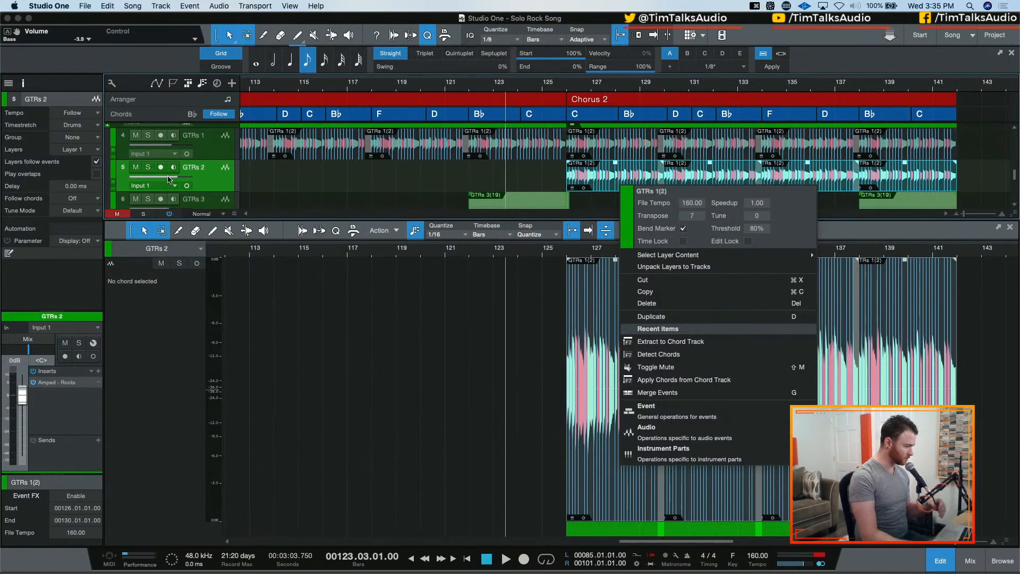
left_click(231, 183)
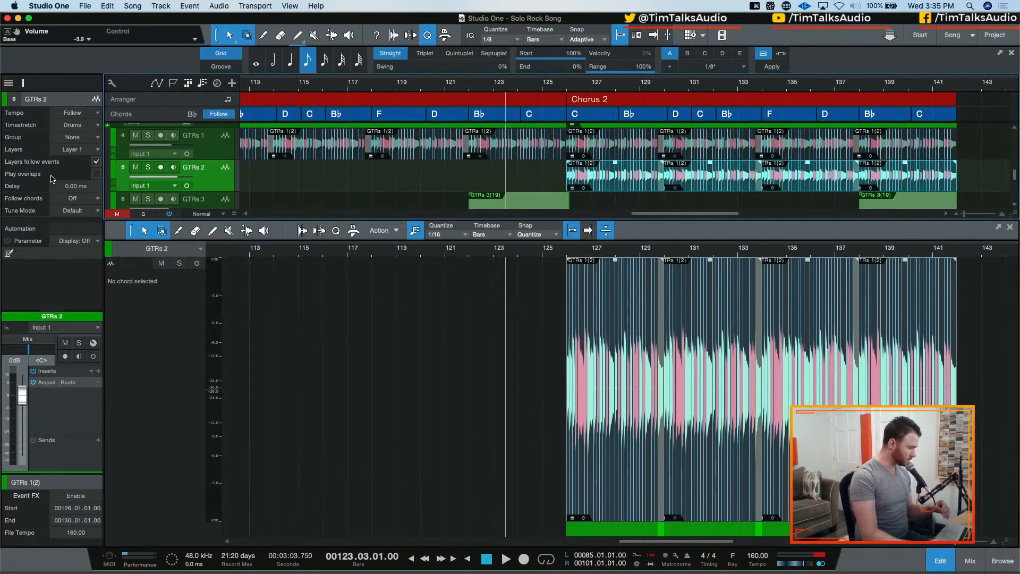
left_click(84, 214)
left_click(80, 258)
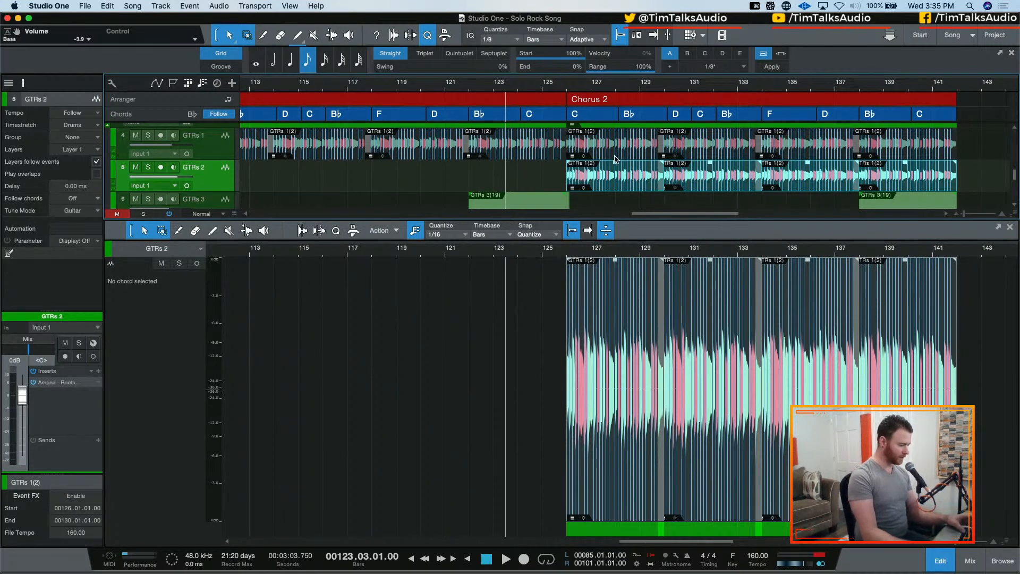
Switch the solo from GTRs 2 to GTRs 1 and audition its part in the last Chorus 2 from bar 126
key("s")
key("i")
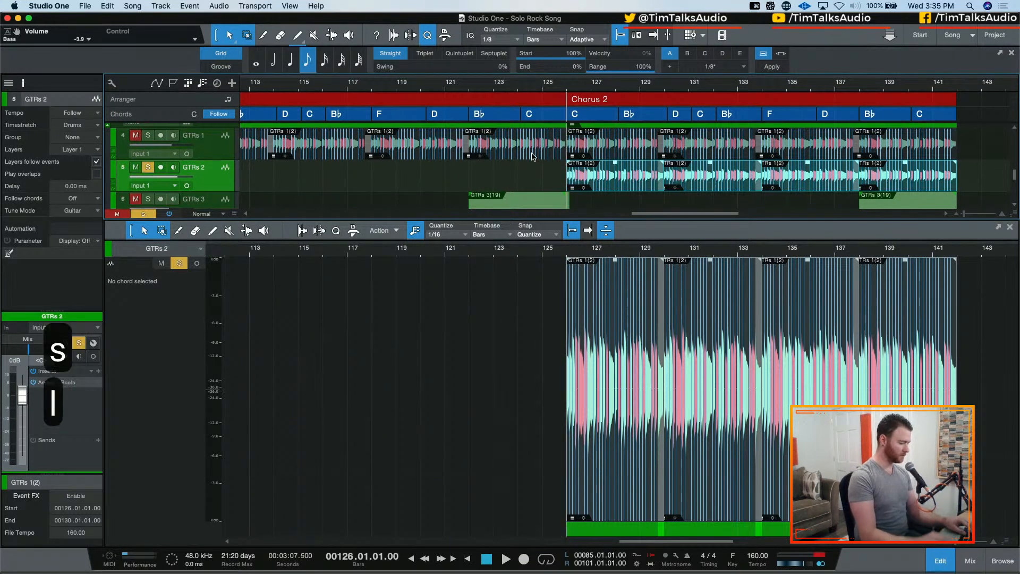
key("s")
key("Up")
key("s")
key("space")
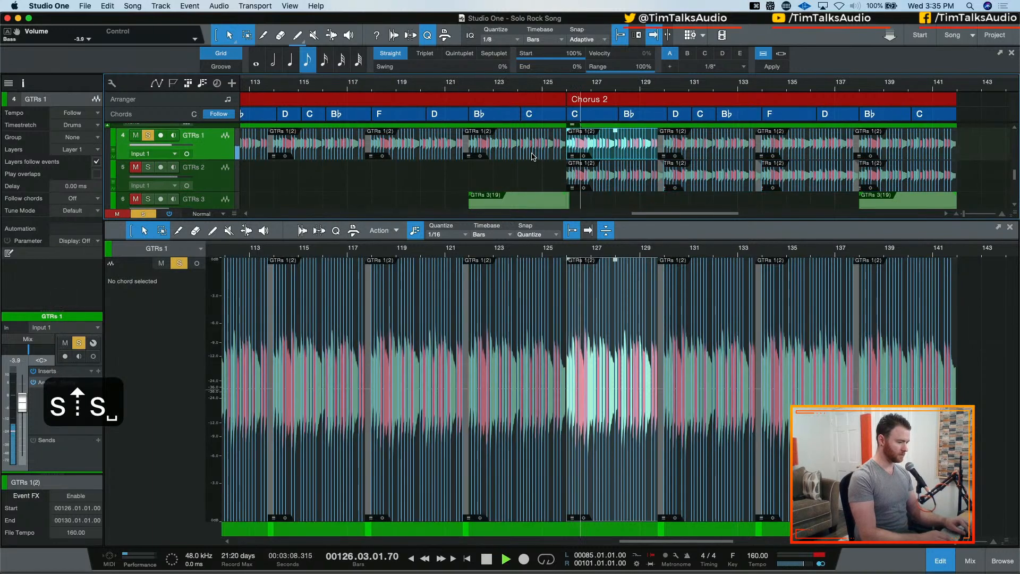
Solo both GTRs 1 and GTRs 2 and audition them together from bar 126
key("space")
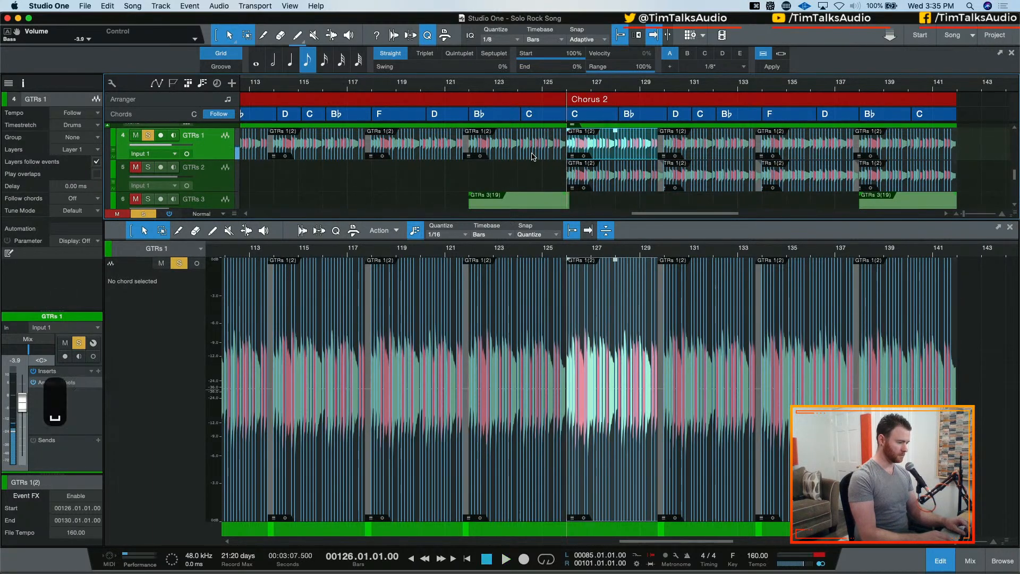
key("s")
key("Down")
key("Up")
key("s")
key("Down")
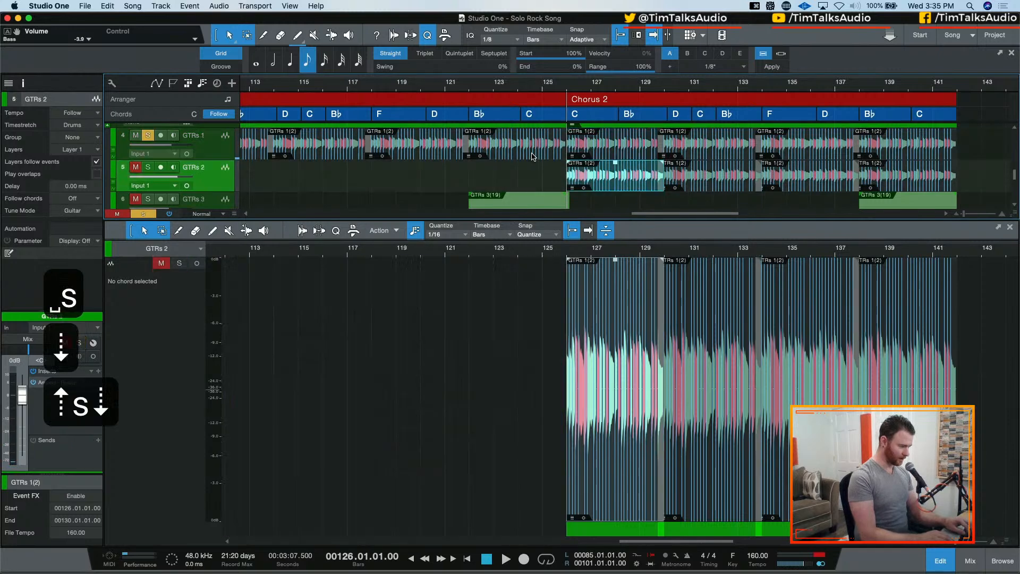
key("s")
key("space")
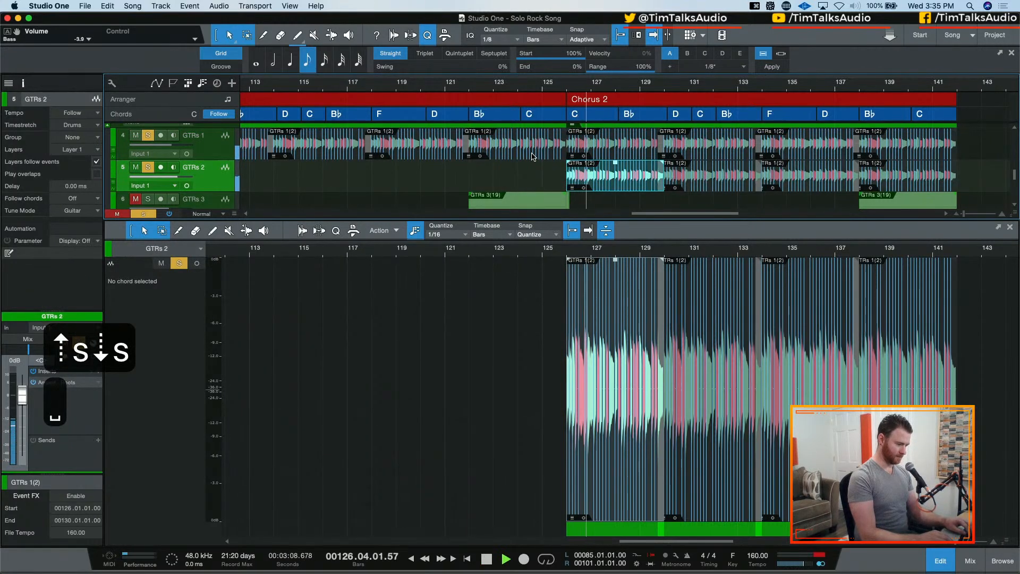
key("space")
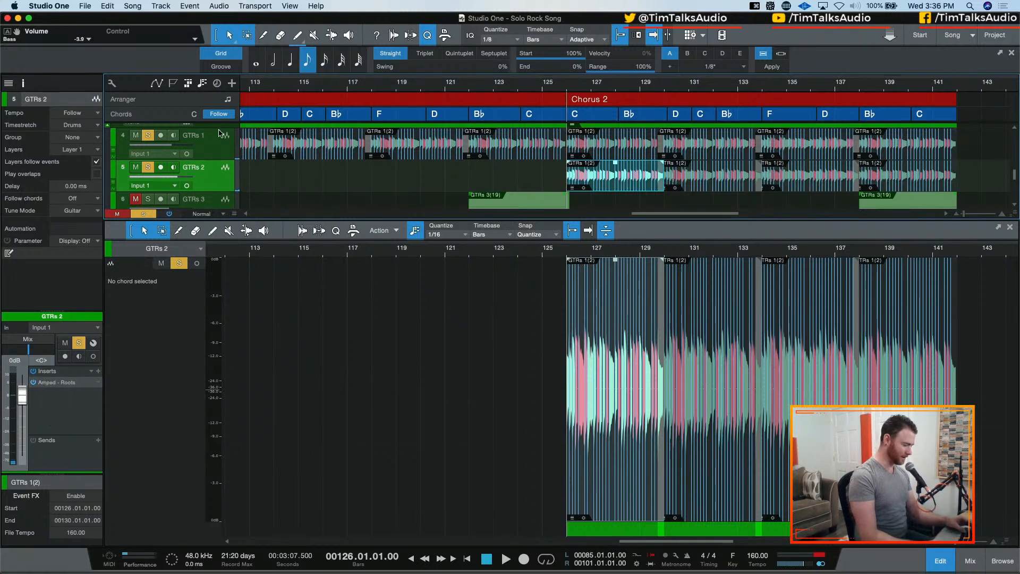
Leave GTRs 2 unmuted and clear all track solos
key("m")
key("s")
key("super+shift+s")
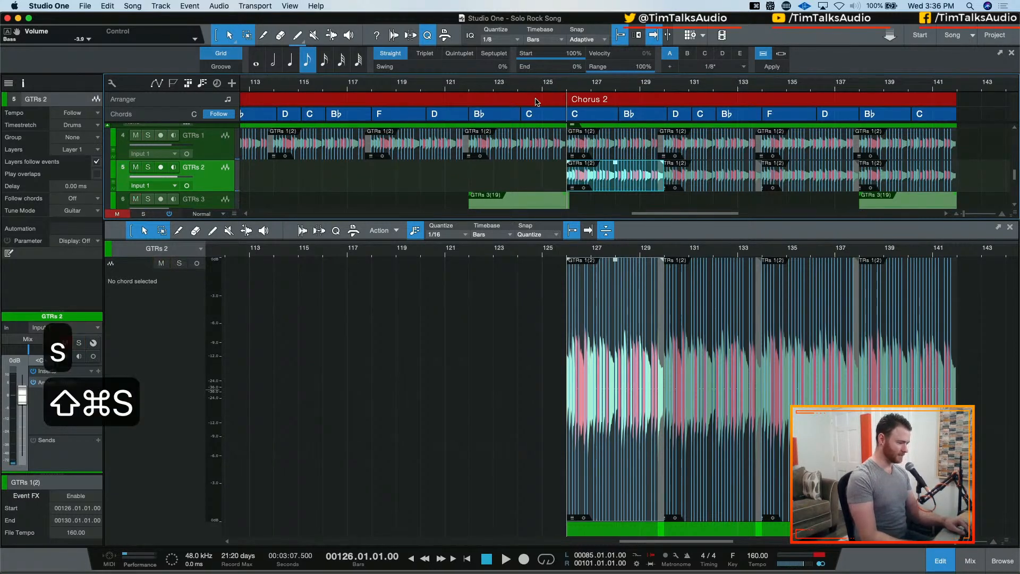
Lower the GTRs 2 volume to -4.8 dB and audition the transition into the last Chorus 2 from bar 124
left_click(518, 85)
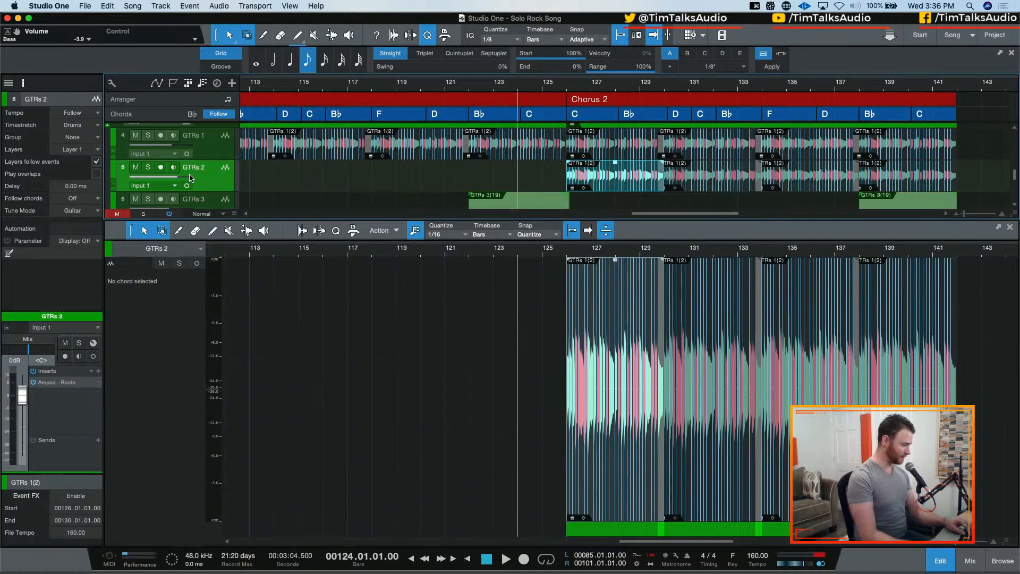
left_click_drag(187, 177, 179, 180)
key("space")
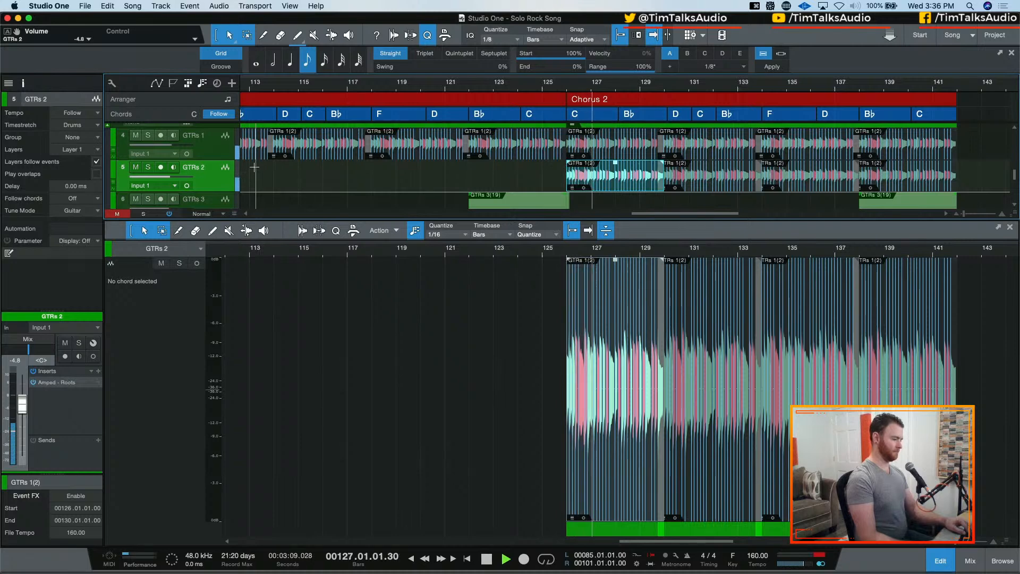
key("space")
key("space")
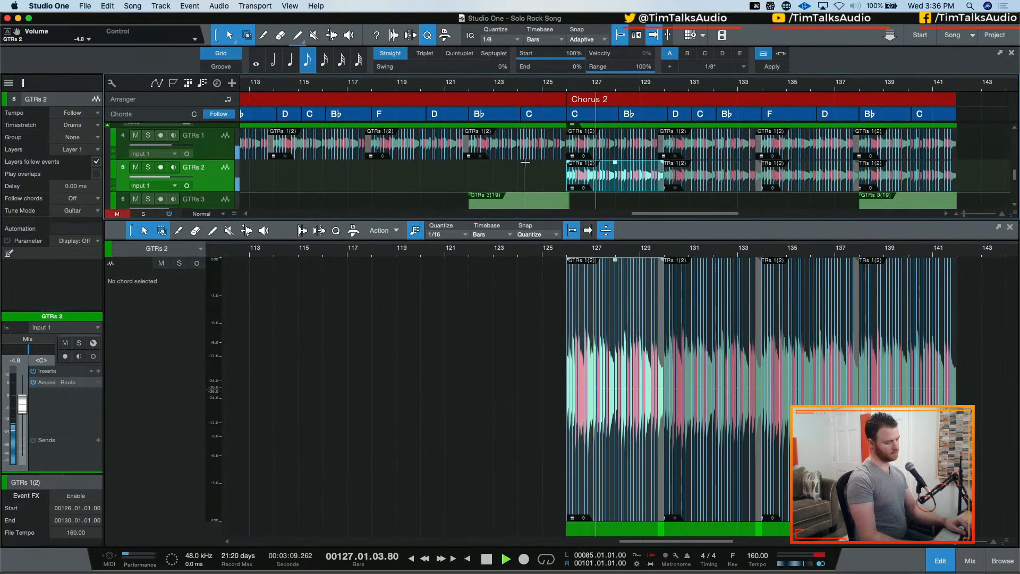
key("space")
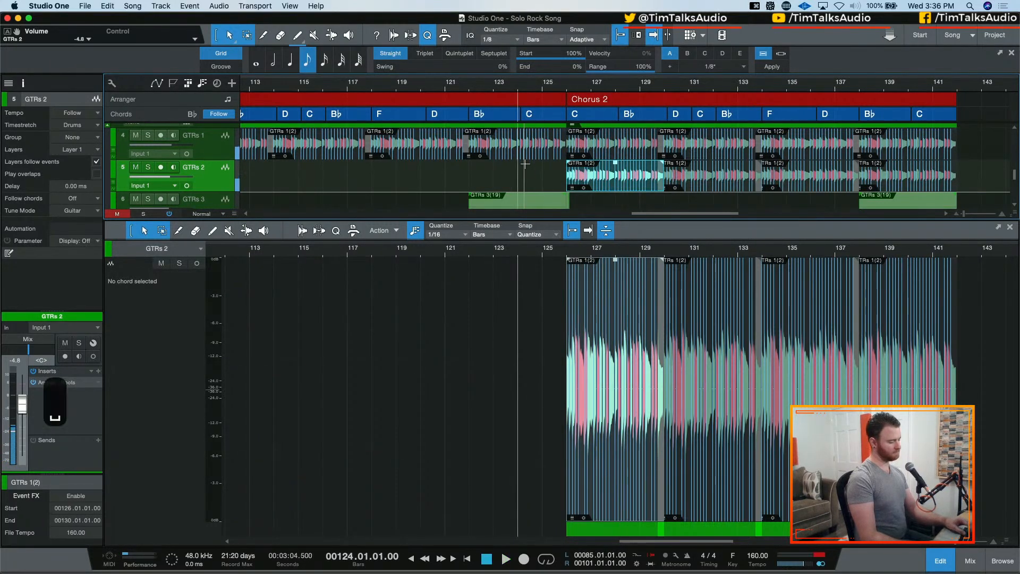
Undo the GTRs 2 volume change and the copying of the GTRs 1 events onto GTRs 2, and play briefly from bar 124
key("super+z")
key("super+z")
key("super+z")
key("super+z")
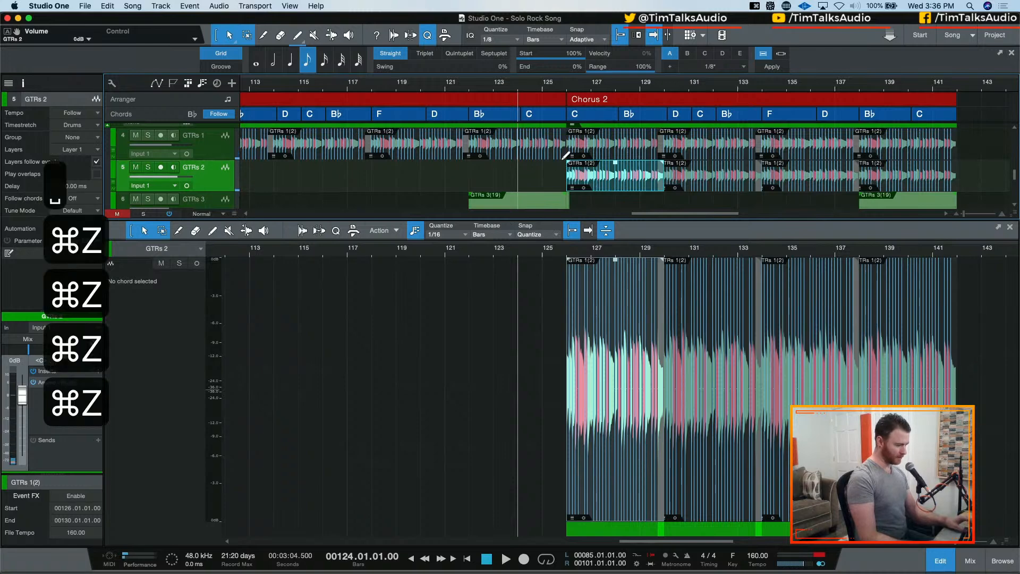
key("super+z")
key("shift+super+z")
key("space")
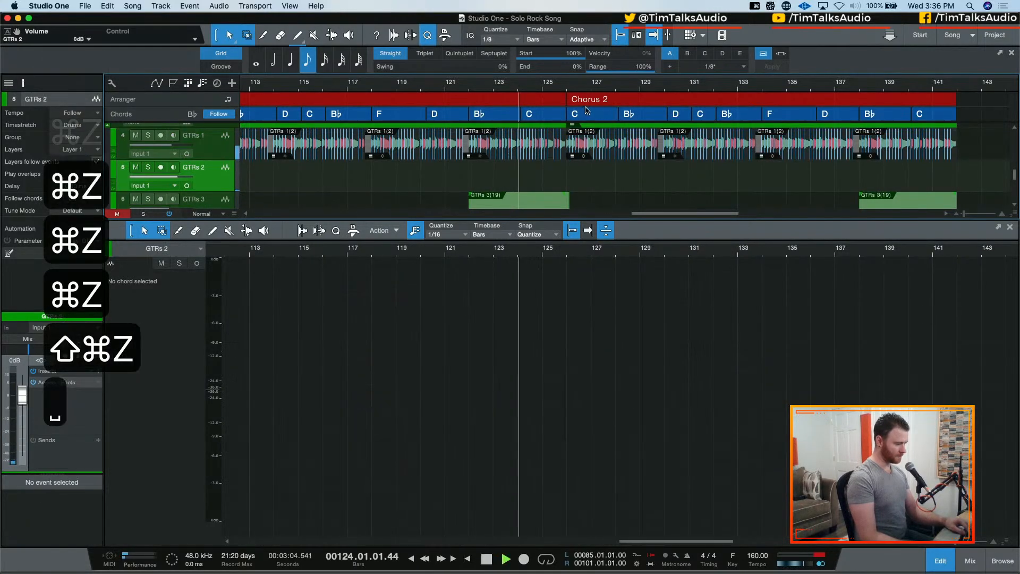
key("space")
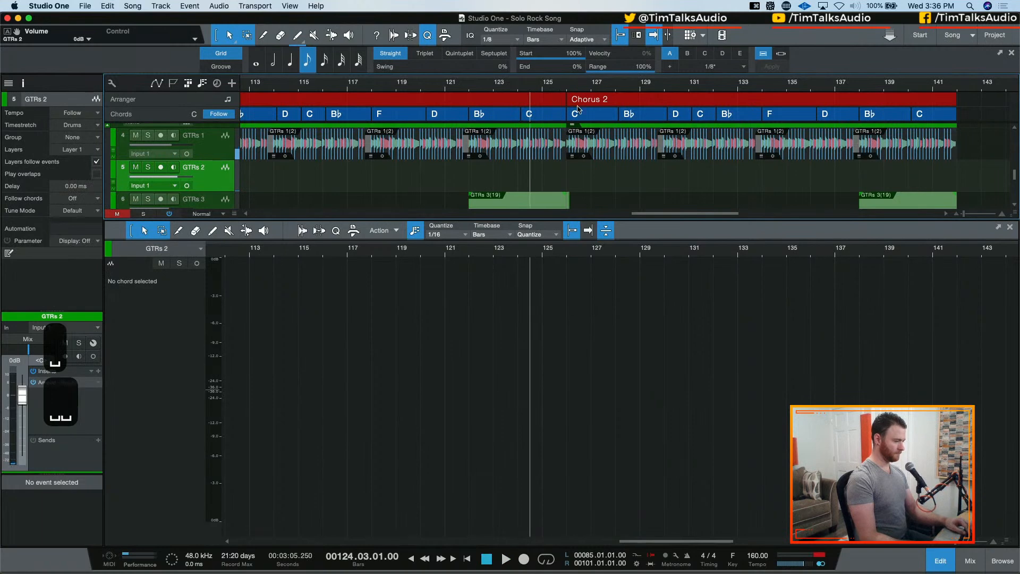
Trim away the event overlaps on the GTR 6 and GTR 5 tracks at bar 126
scroll(580, 138, "down", 5)
key("space")
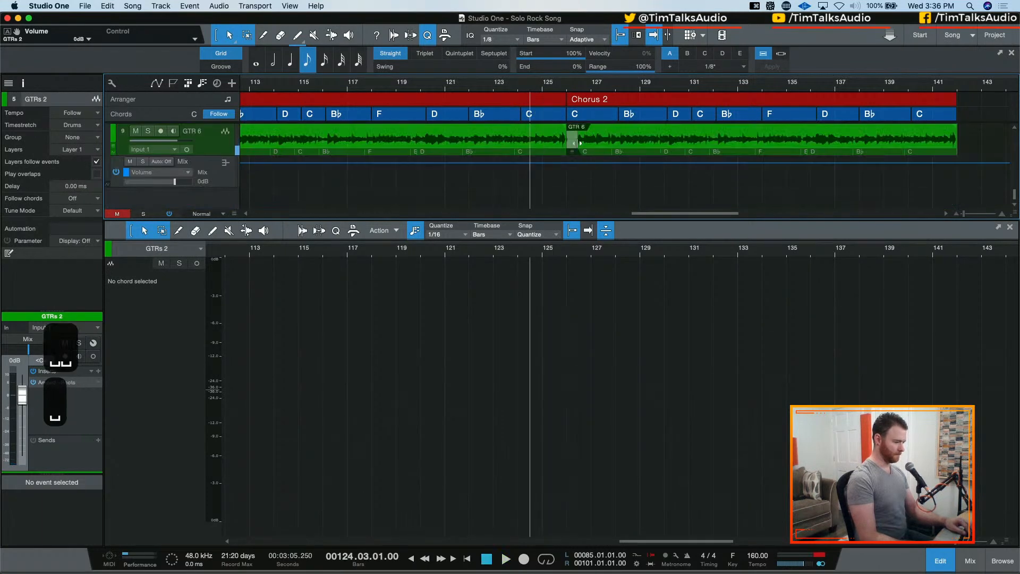
left_click(578, 142)
scroll(579, 175, "up", 3)
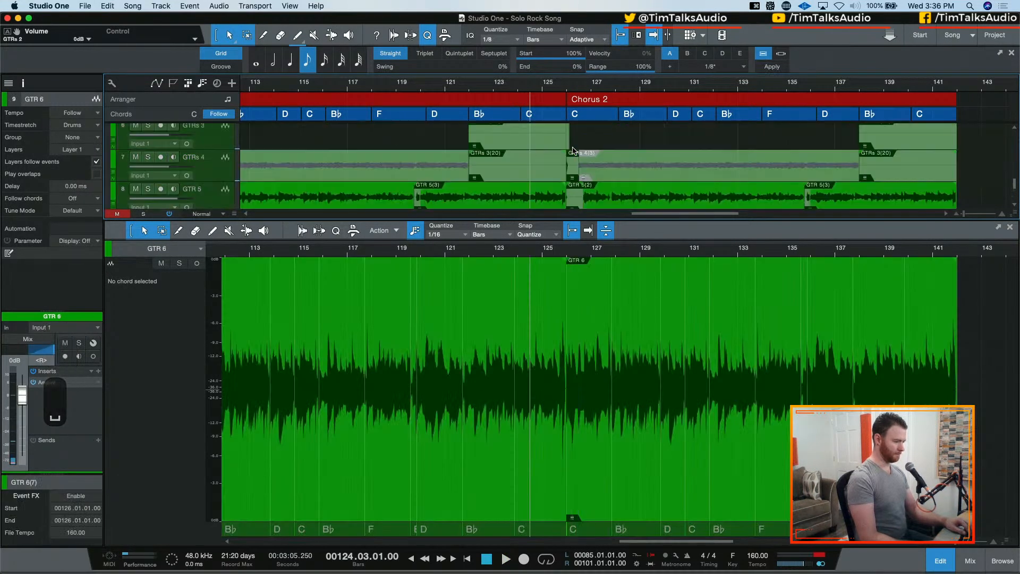
left_click(579, 199)
scroll(573, 172, "up", 1)
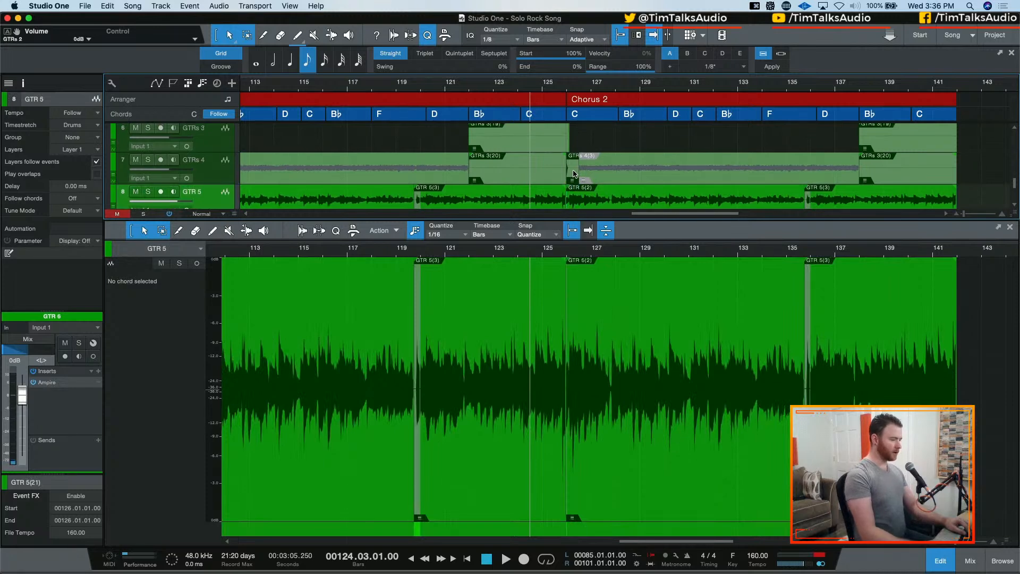
scroll(580, 168, "up", 4)
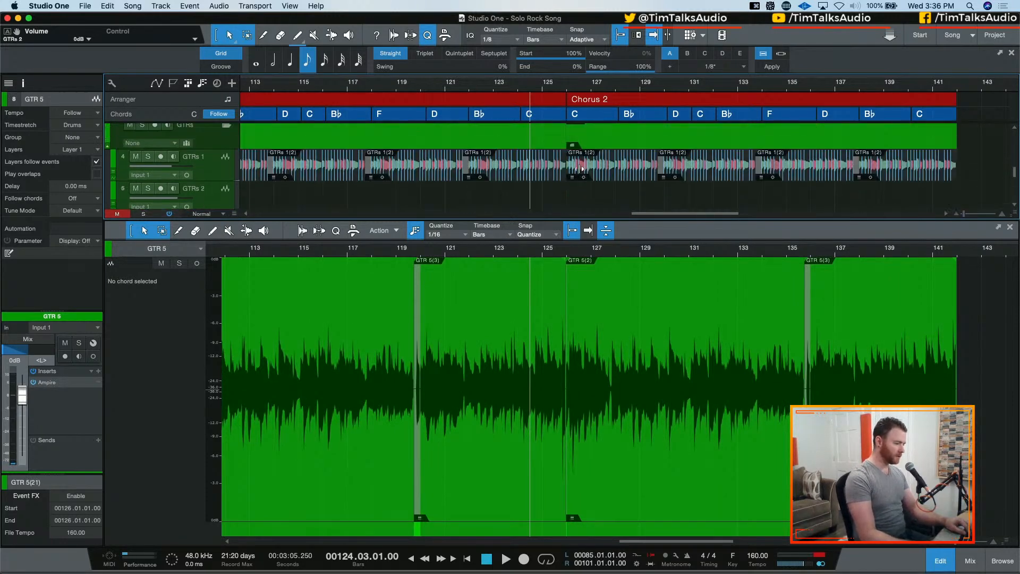
Adjust the Bass event edges at the start of the last Chorus 2 so the incoming event starts at 126.01.01.00
key("e")
key("e")
key("e")
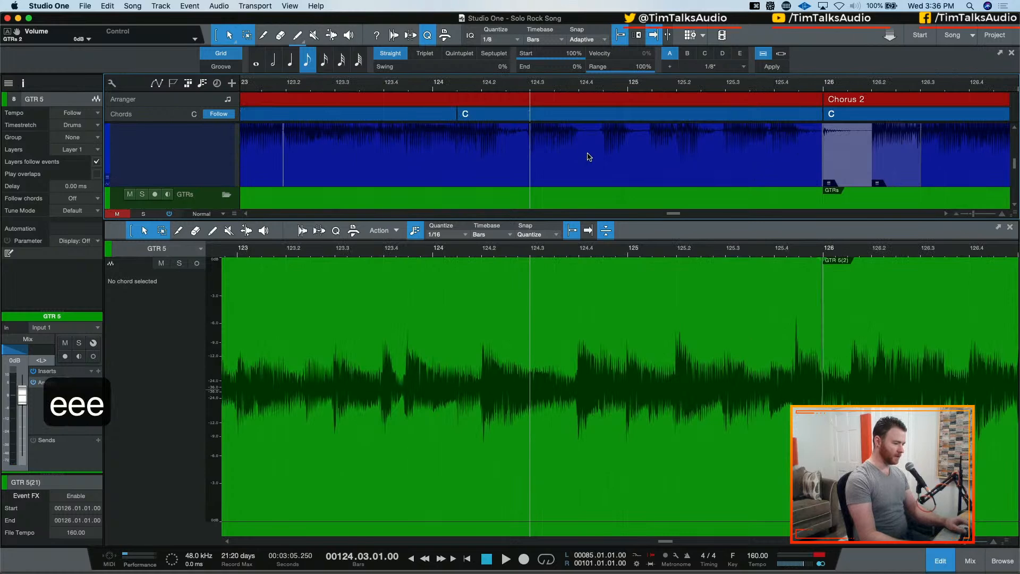
left_click(544, 166)
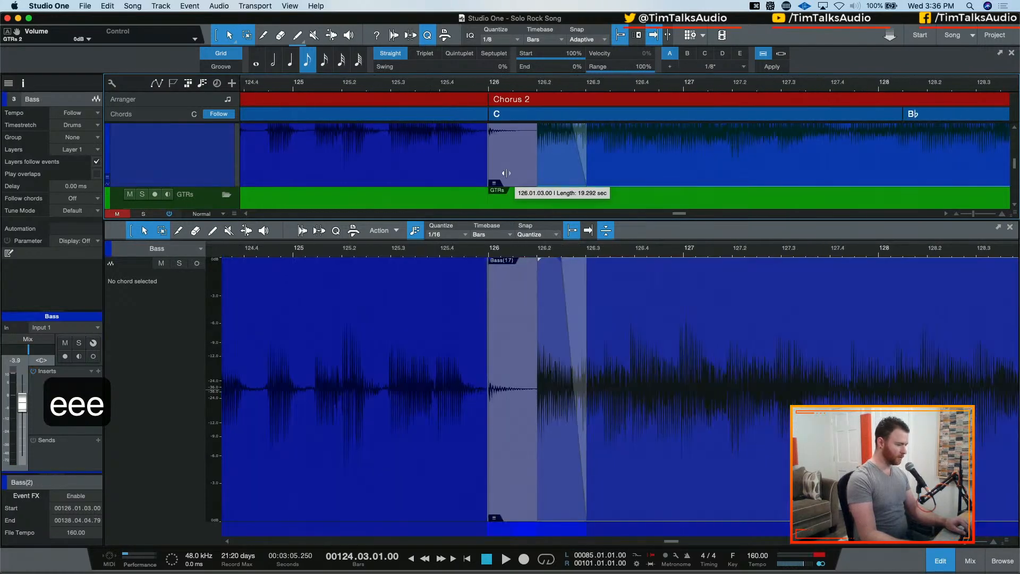
key("super+z")
mouse_move(491, 166)
left_mouse_down()
mouse_move(528, 166)
mouse_move(479, 173)
left_mouse_up()
left_click_drag(546, 169, 481, 171)
key("super+z")
scroll(510, 170, "up", 2)
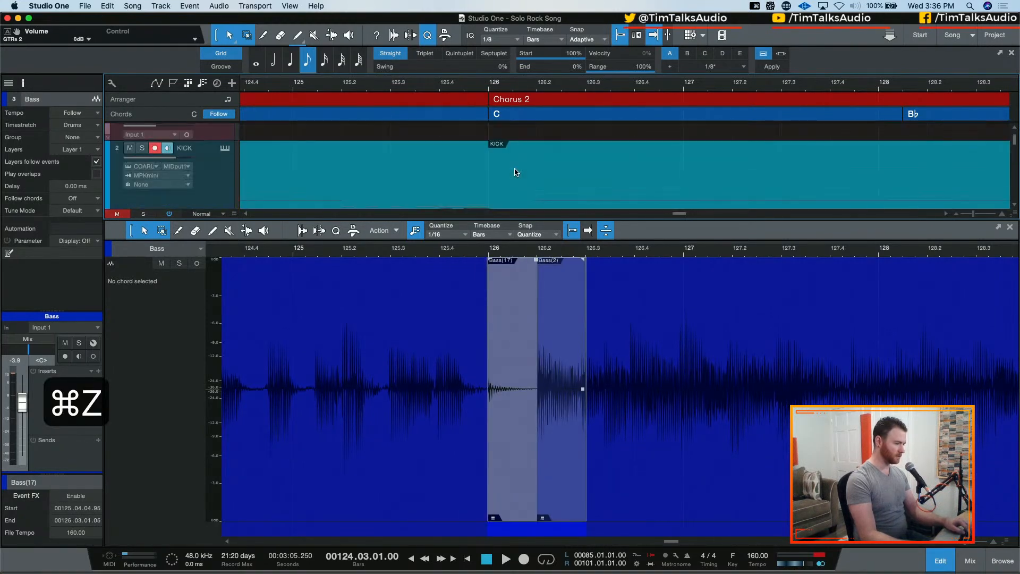
key("super+z")
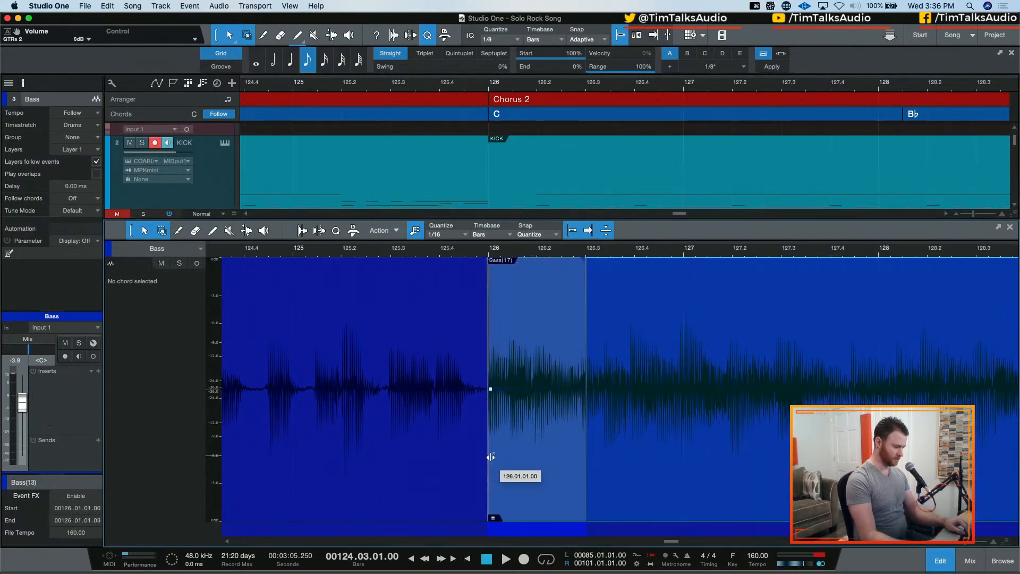
Examine the Bass overlaps and the KICK and guitar events around the start of the last Chorus 2
key("w")
key("w")
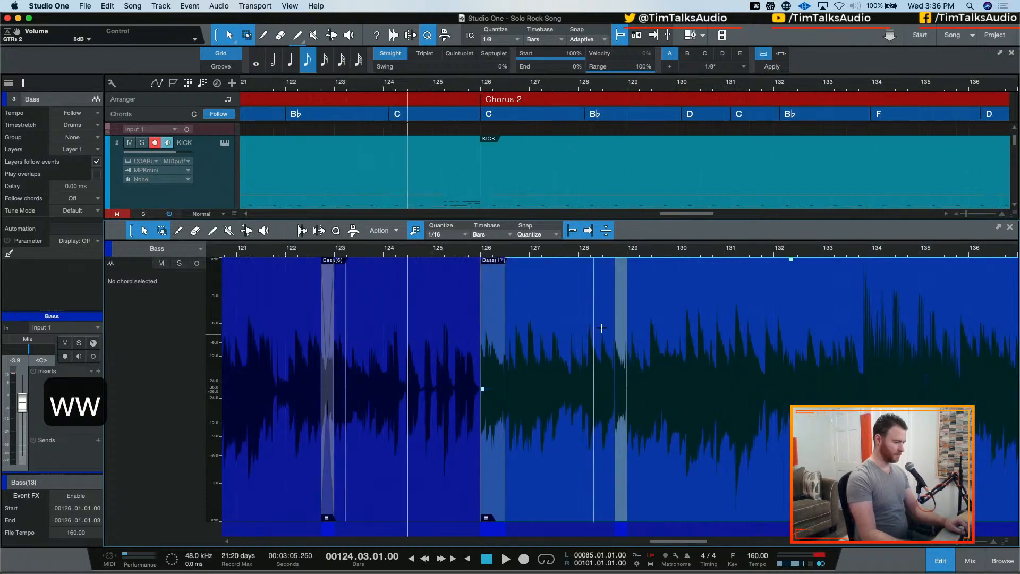
left_click(624, 450)
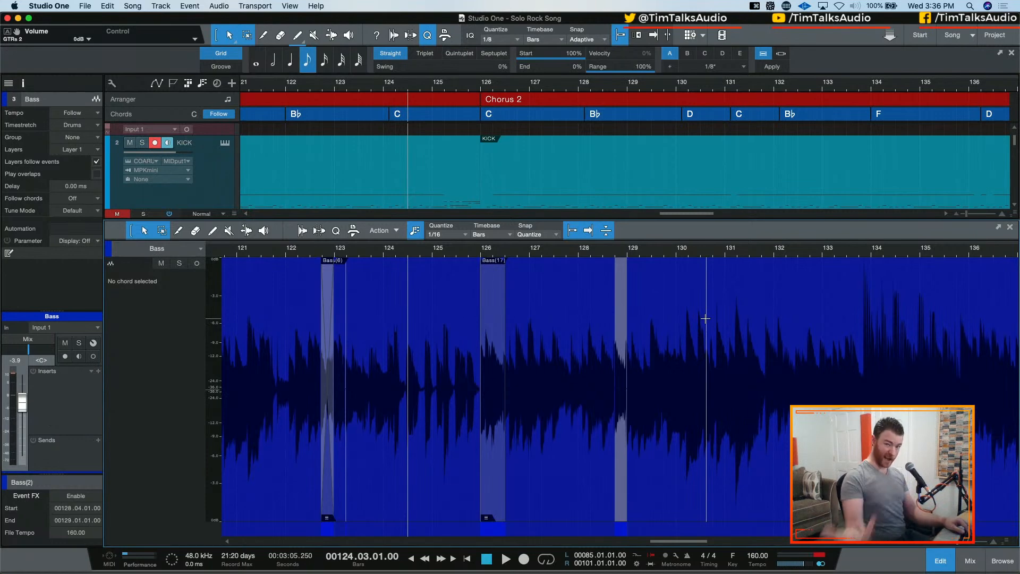
key("e")
key("e")
scroll(662, 164, "down", 3)
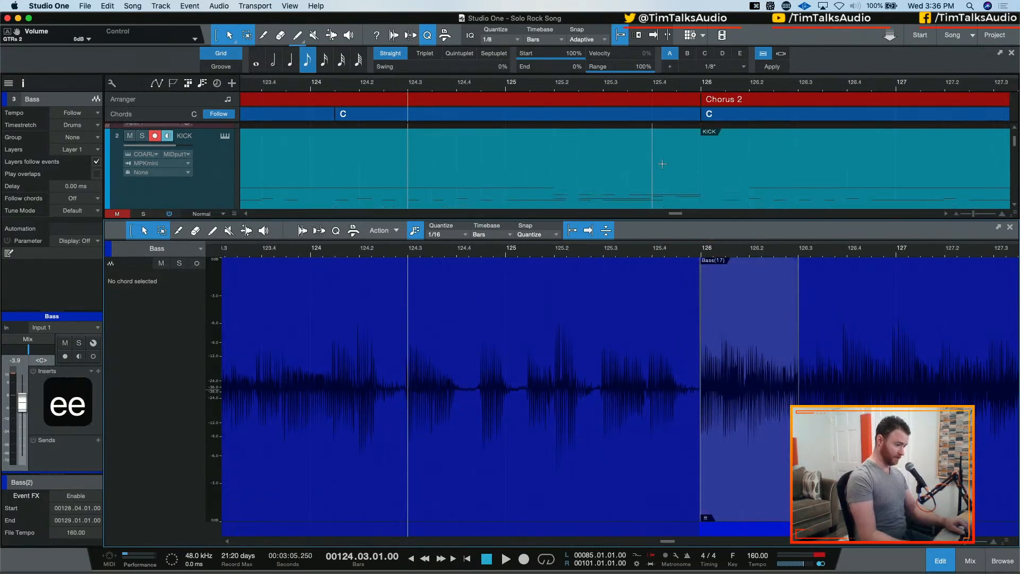
scroll(664, 164, "down", 1)
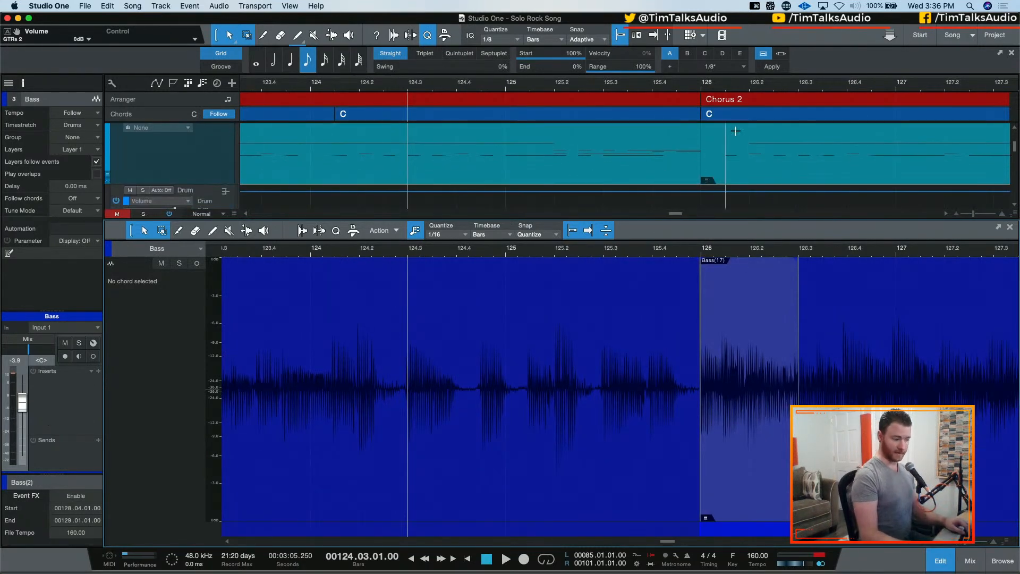
key("w")
key("w")
key("w")
key("w")
key("e")
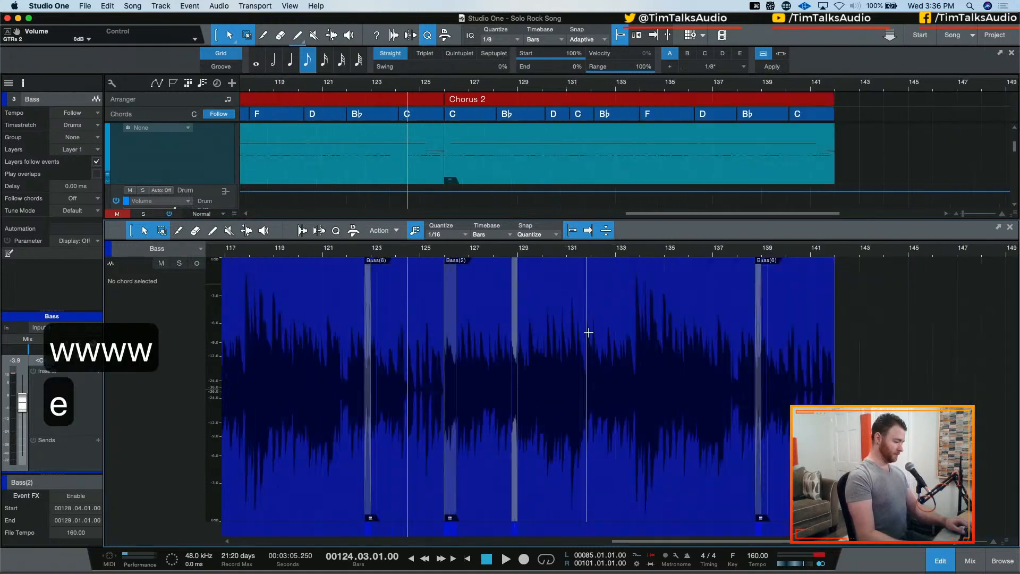
key("e")
key("e")
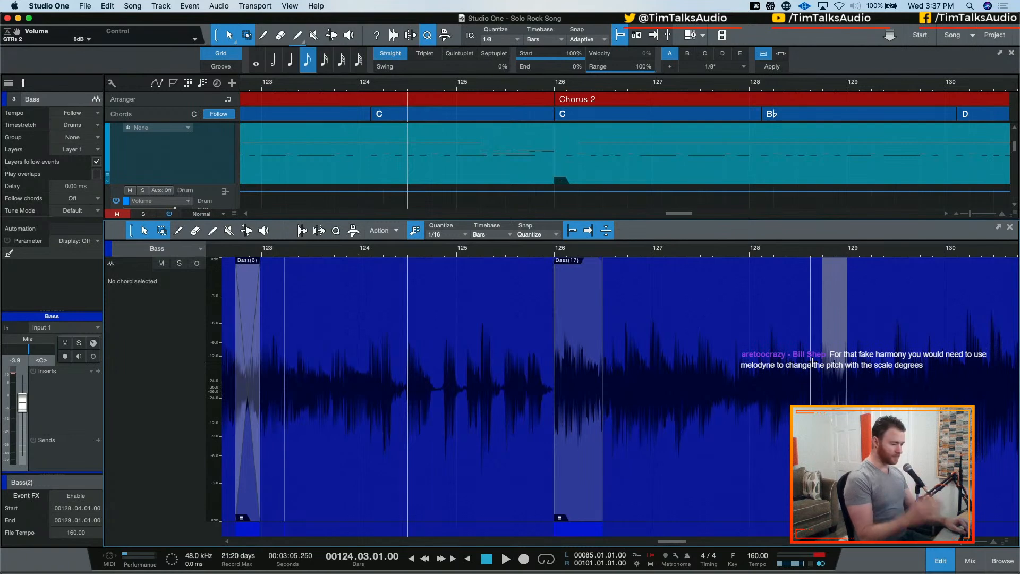
key("w")
key("w")
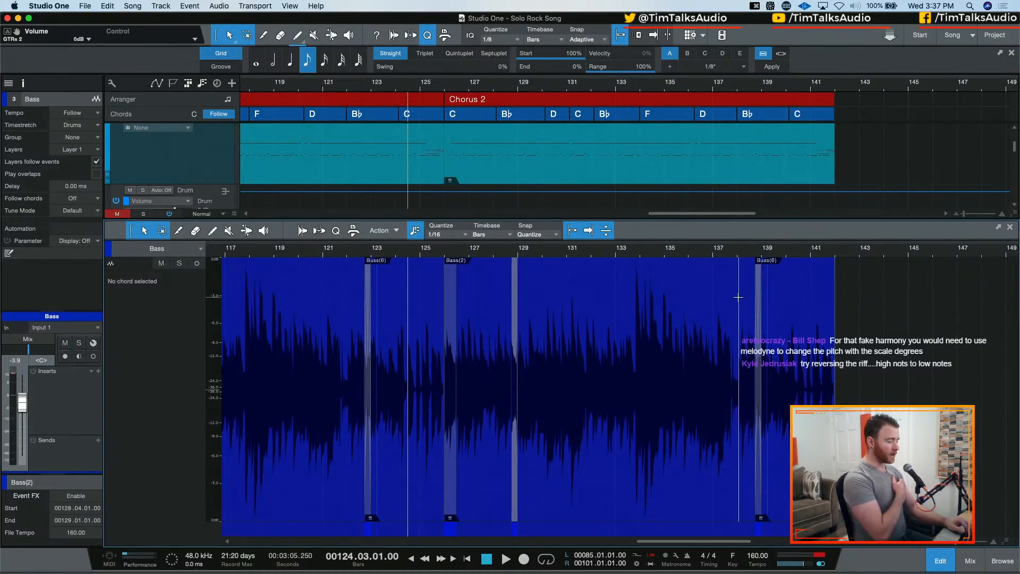
scroll(656, 186, "down", 3)
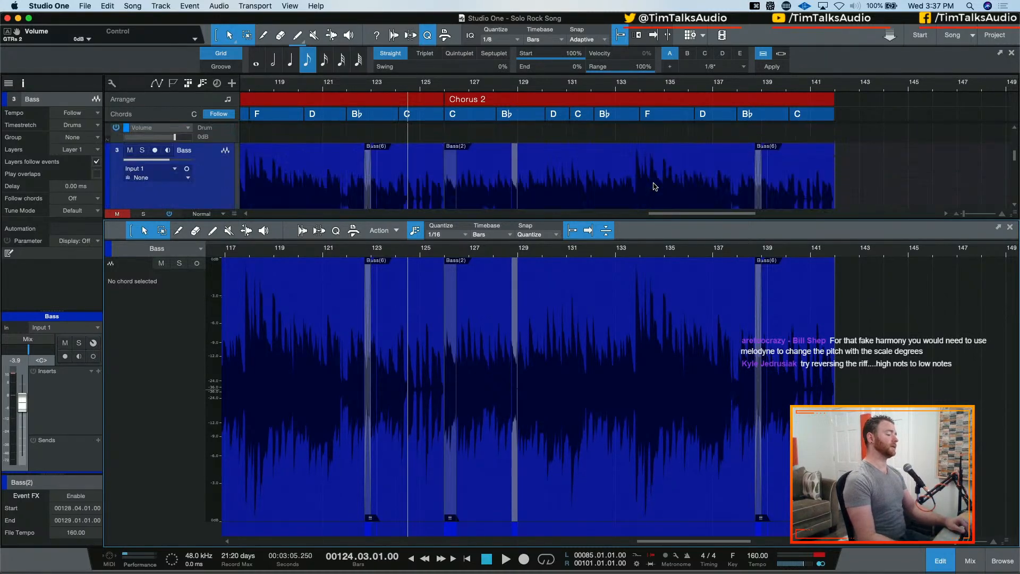
scroll(645, 165, "down", 1)
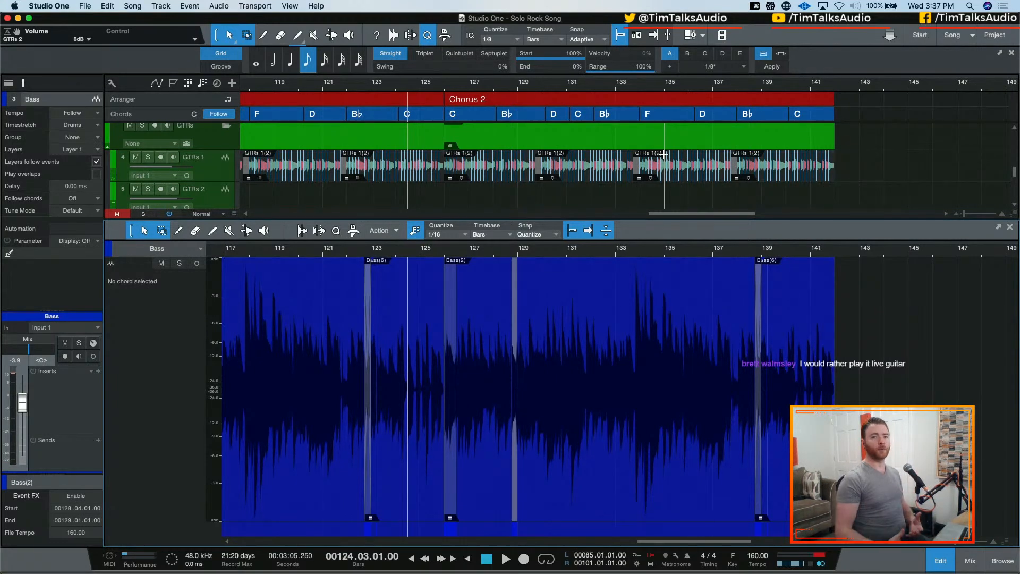
Rename the Chorus 2 arranger section starting at bar 110 as Chorus 3
key("w")
key("w")
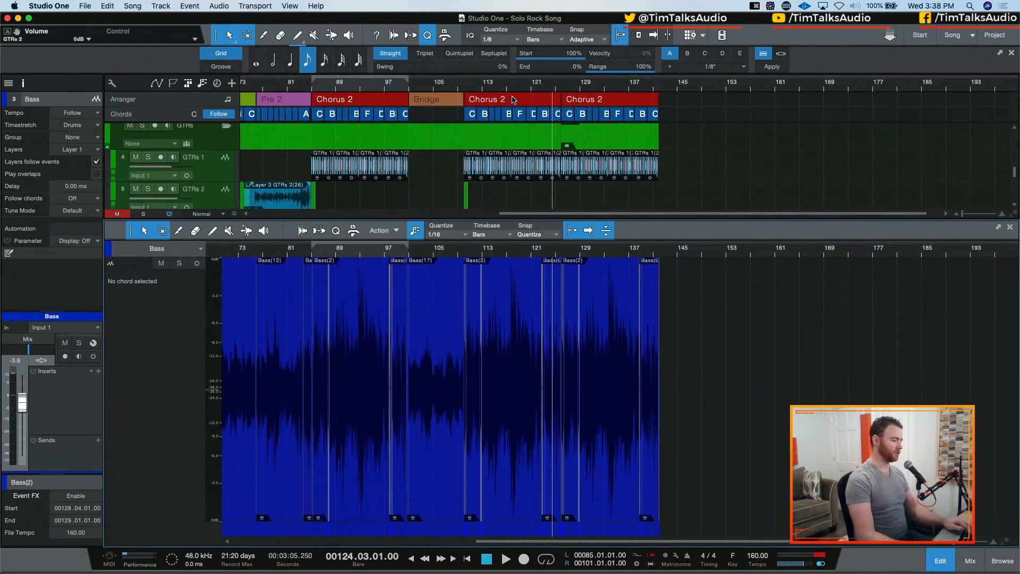
left_click(513, 100)
key("z")
double_click(39, 210)
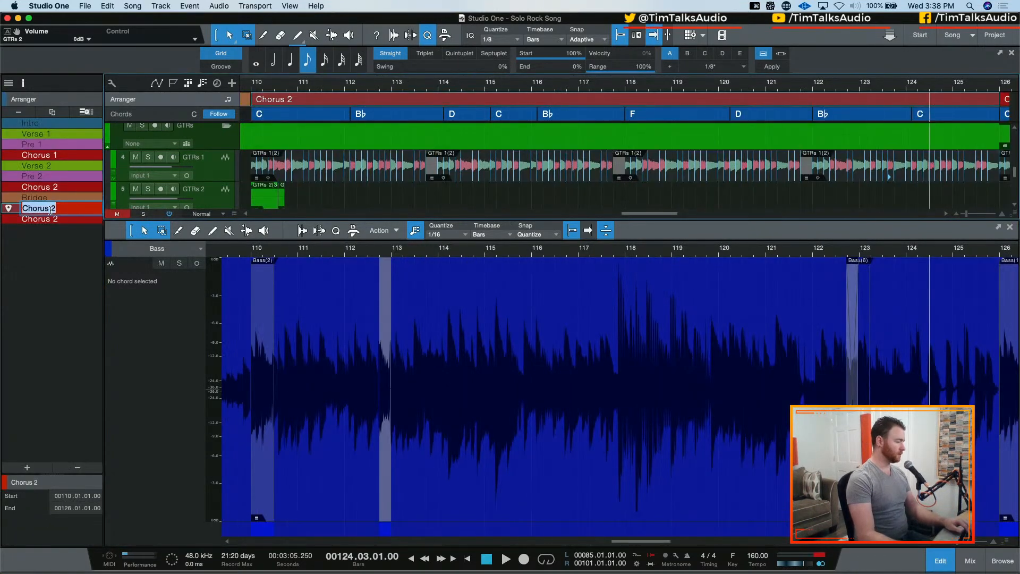
key("Right")
key("BackSpace")
type("3")
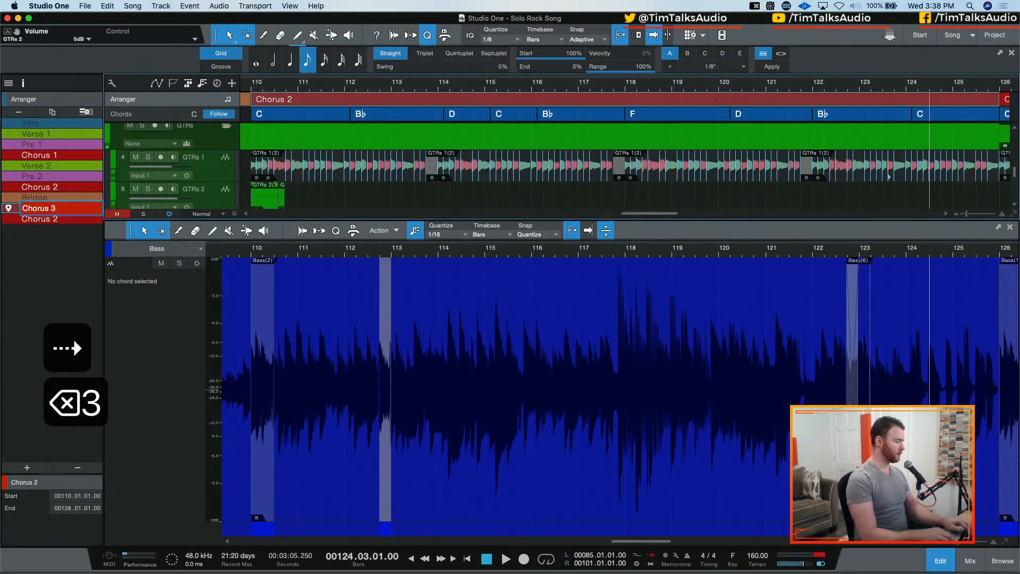
key("Tab")
key("Return")
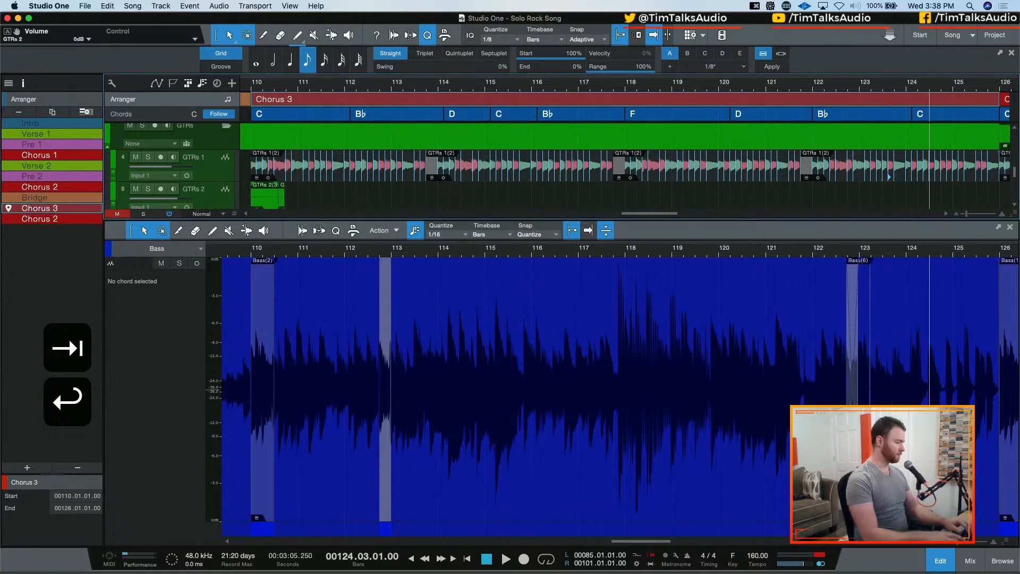
Rename the last arranger section, starting at bar 126, as Chorus 4
double_click(50, 219)
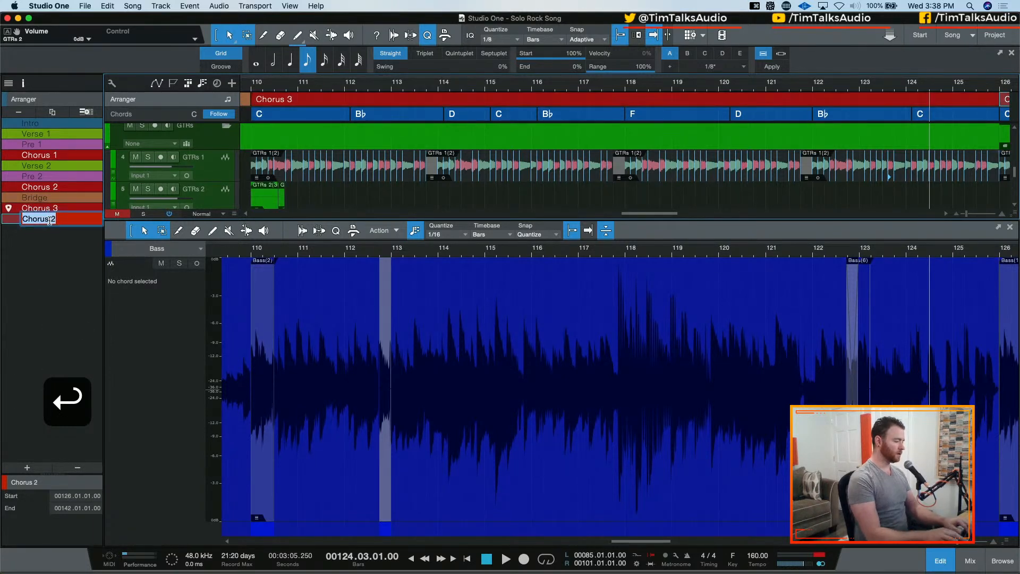
key("Right")
key("BackSpace")
type("4")
key("Return")
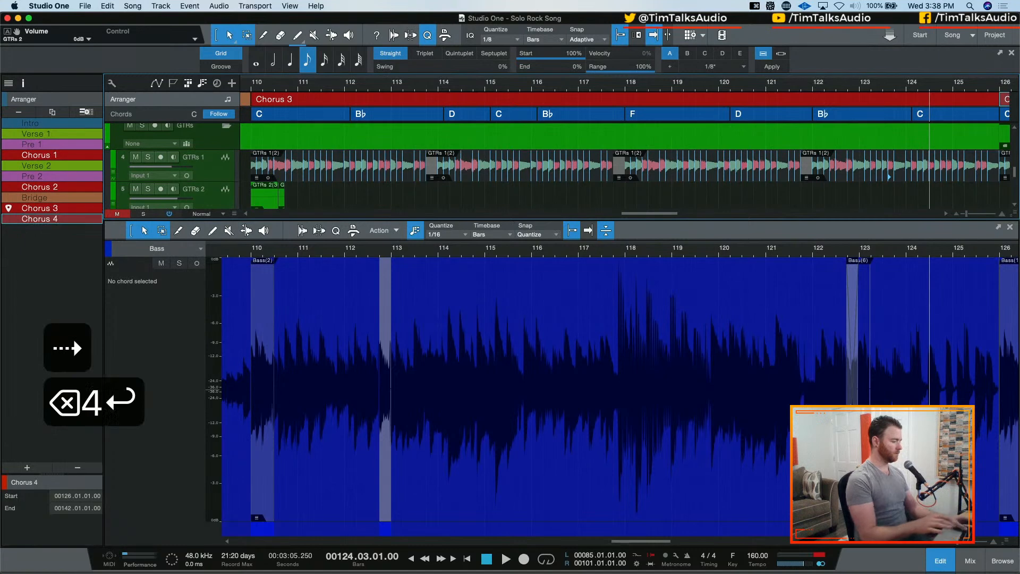
Save the song and audition the start of Chorus 3 from bar 110
key("super+s")
key("w")
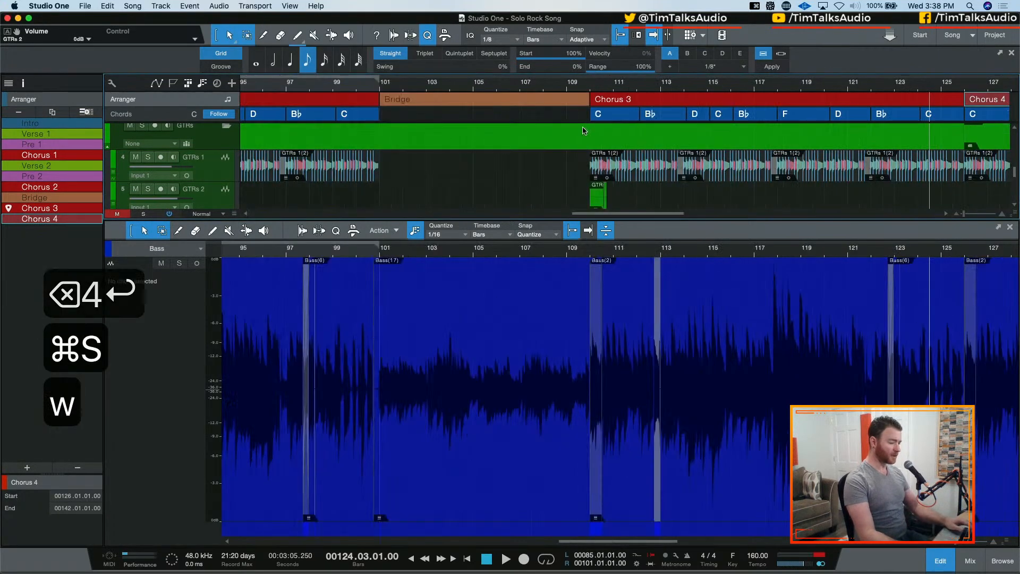
key("w")
key("w")
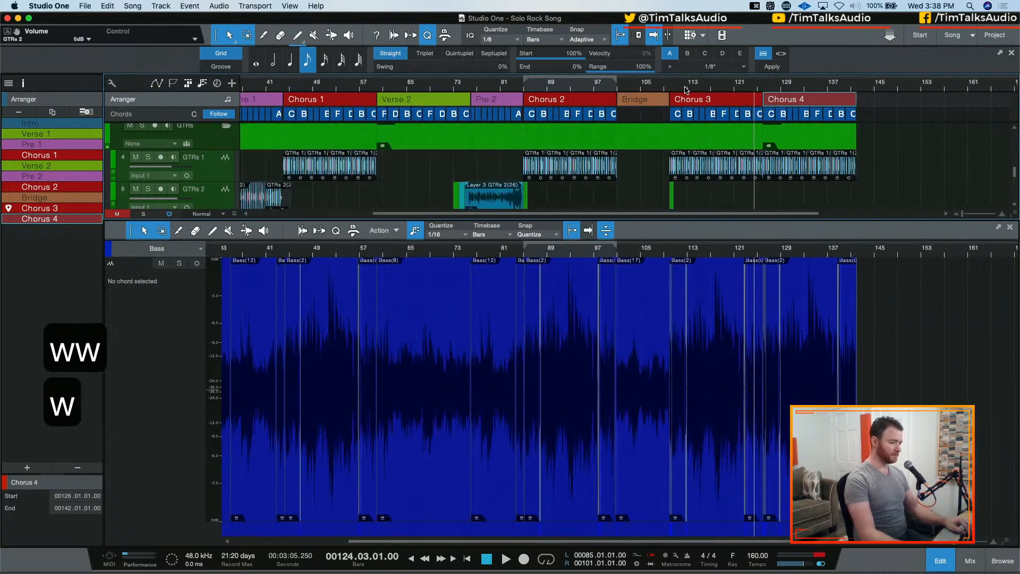
left_click(674, 86)
left_click(670, 86)
key("space")
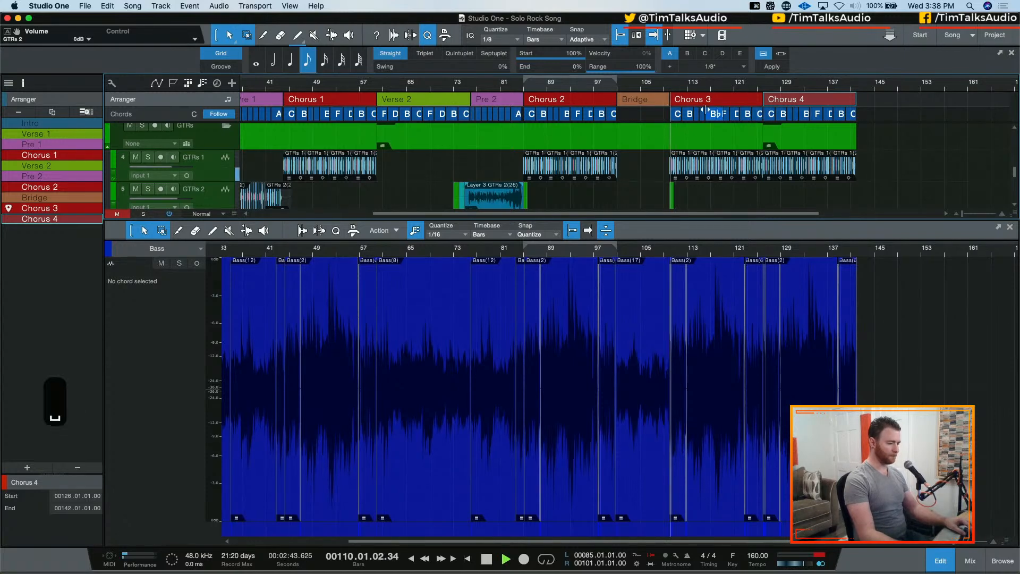
key("space")
Play back the transition from Chorus 3 into Chorus 4, starting at bar 124
left_click(757, 85)
left_click(751, 85)
key("space")
key("e")
key("e")
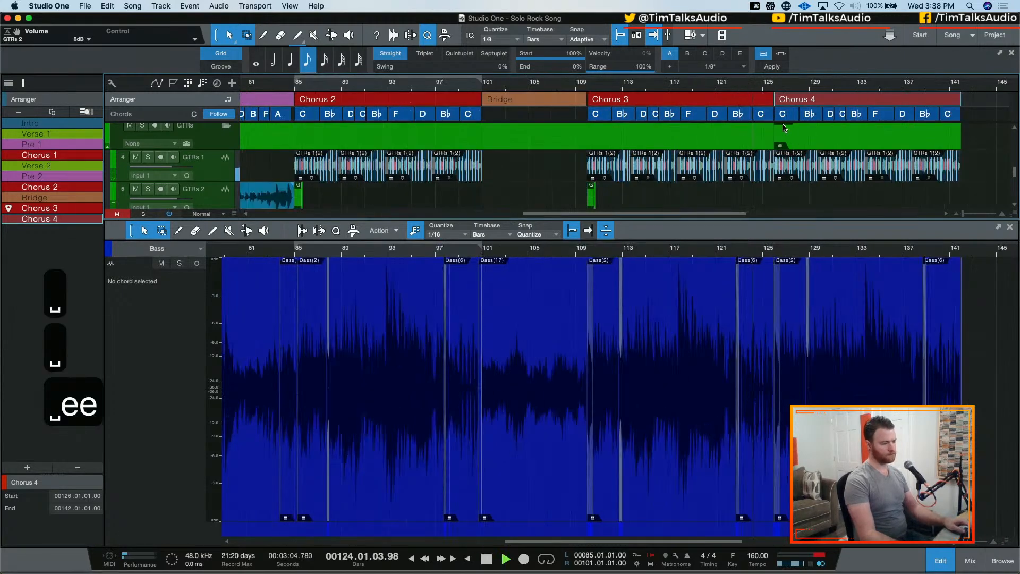
scroll(658, 130, "right", 5)
scroll(664, 145, "up", 3)
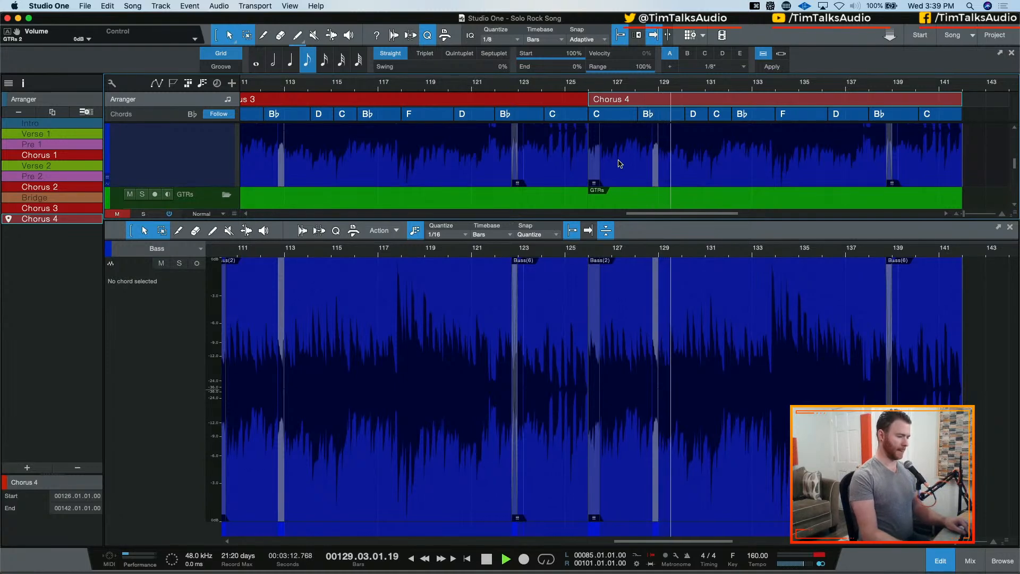
key("space")
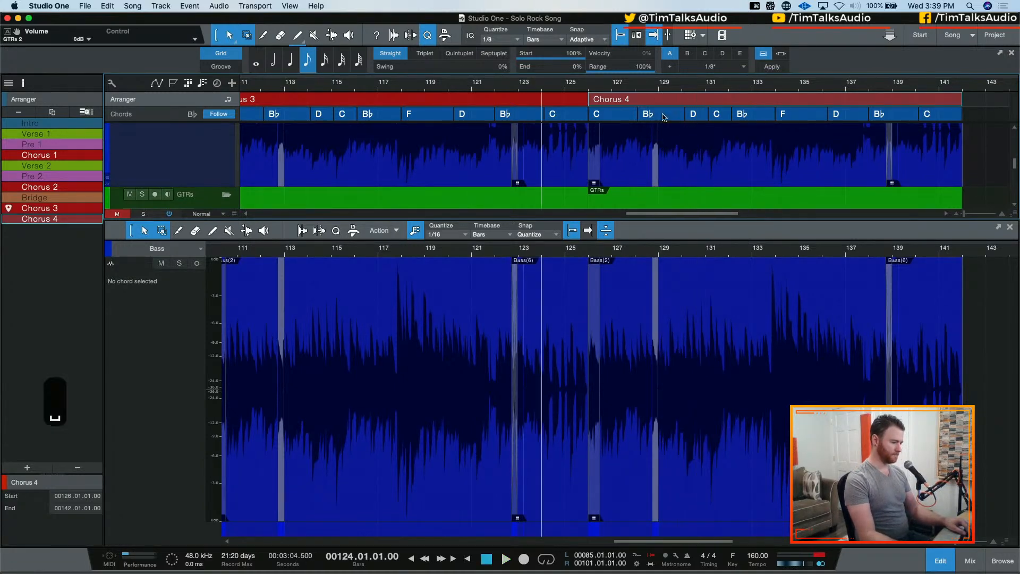
Play the arrangement from bar 122 through the end of Chorus 4 and hide the audio editor to show all the tracks
left_click(567, 85)
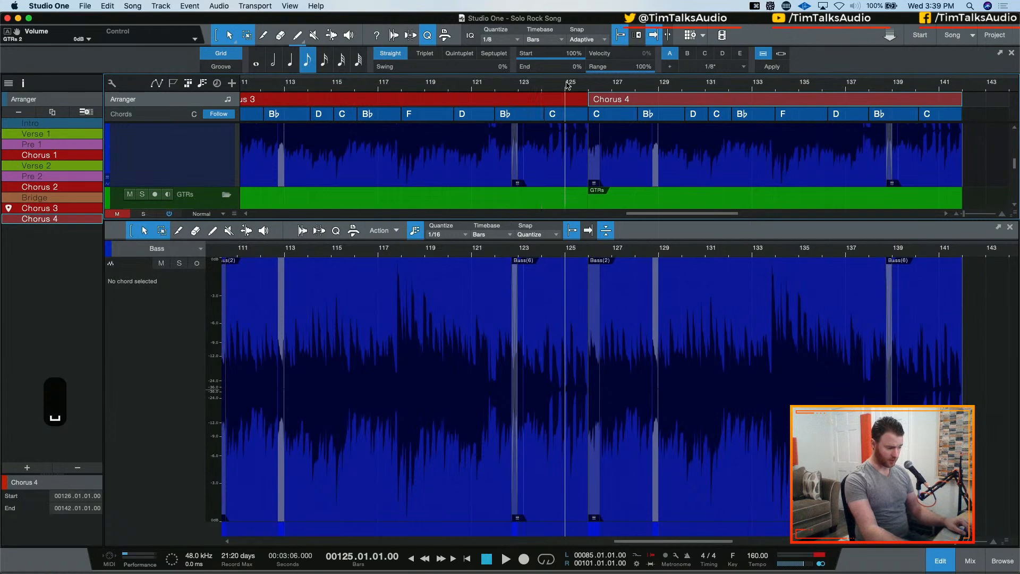
scroll(595, 157, "down", 5)
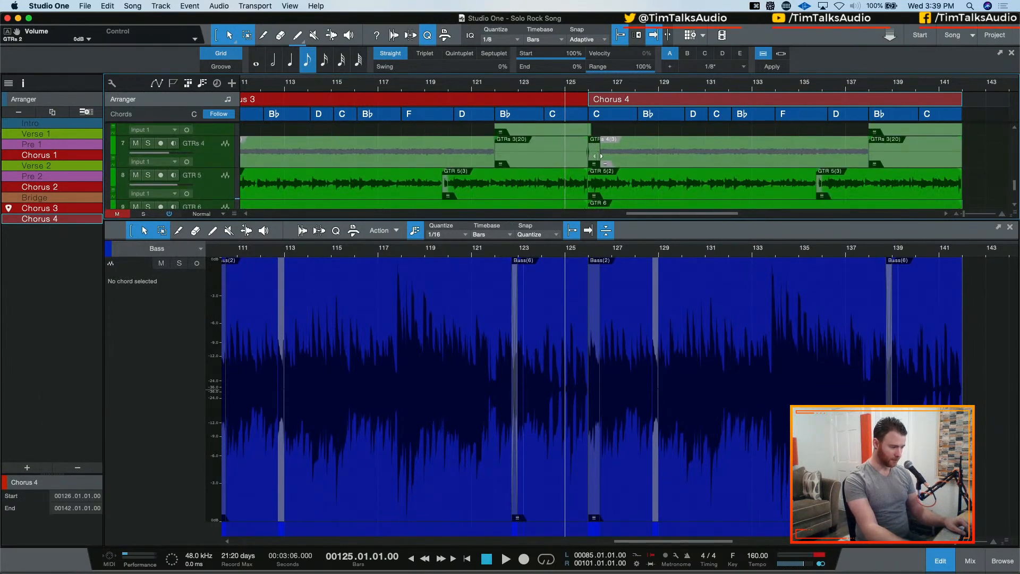
left_click(524, 88)
left_click(496, 85)
key("space")
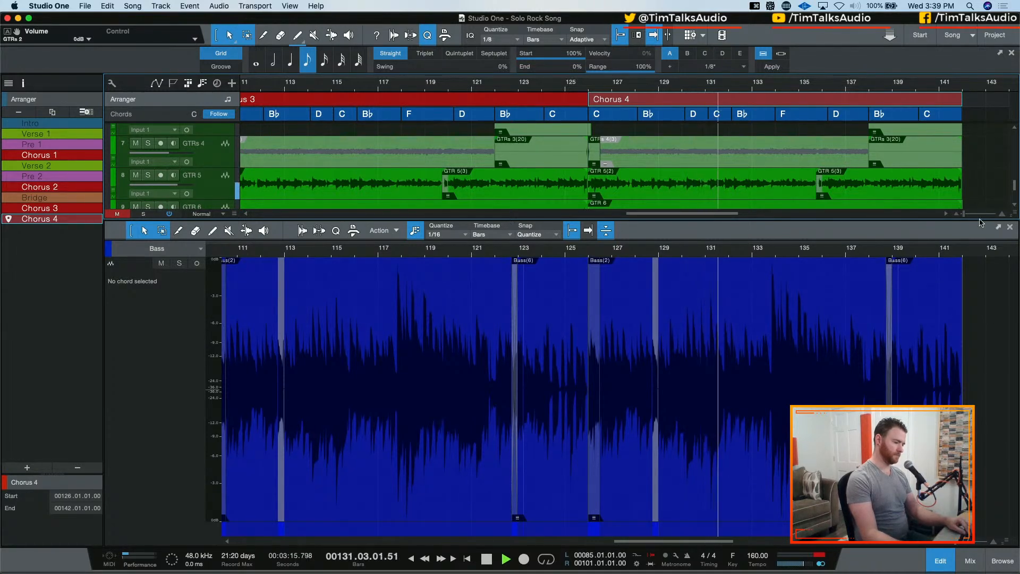
mouse_move(961, 192)
left_mouse_down()
mouse_move(978, 193)
mouse_move(961, 193)
left_mouse_up()
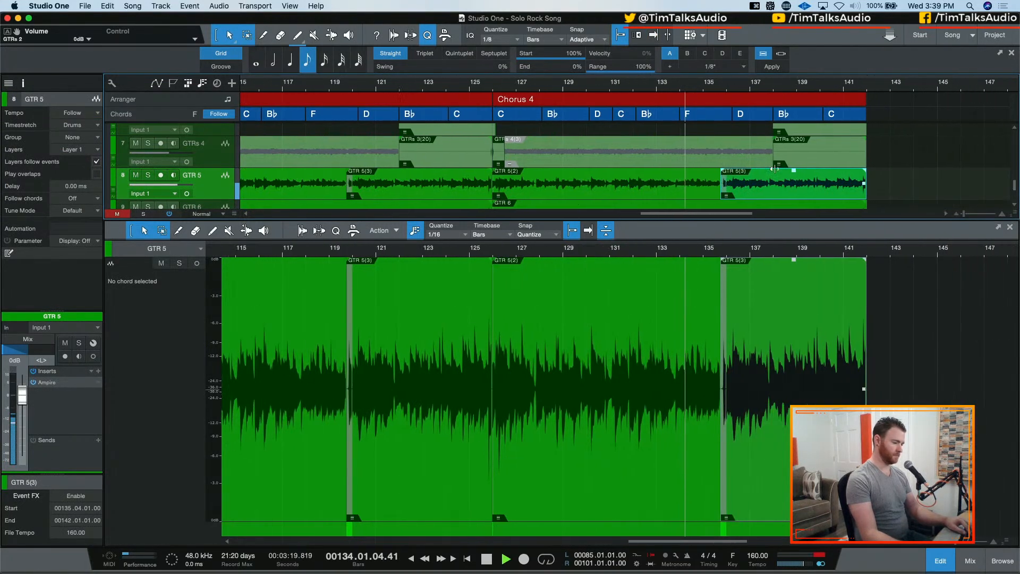
key("F2")
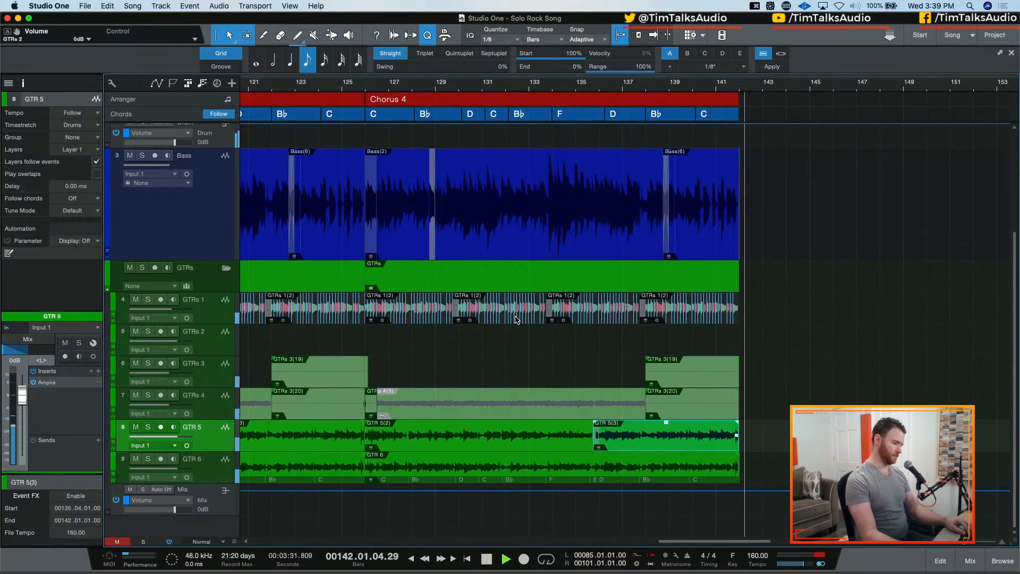
key("space")
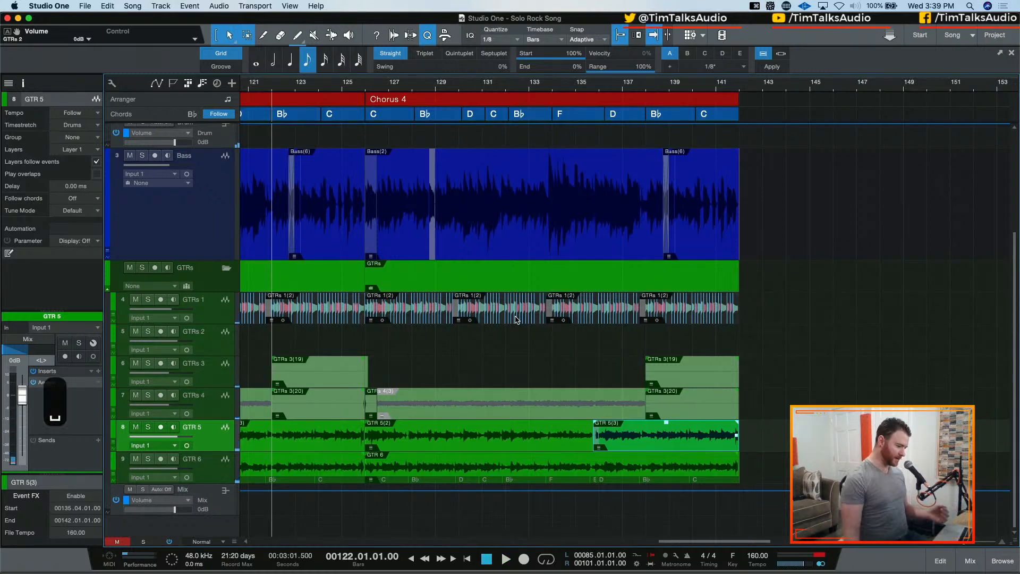